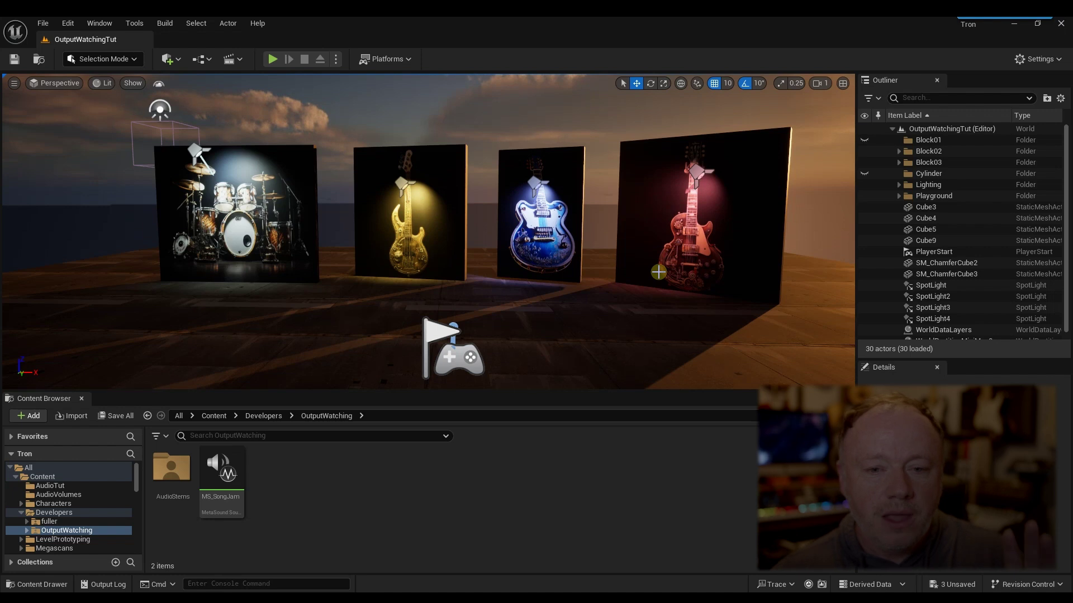
- Look over the four instrument panels in the scene, selecting the drum, bass and guitar panels one after another
right_click_drag(658, 272, 687, 272)
right_click_drag(451, 328, 445, 332)
key("Left")
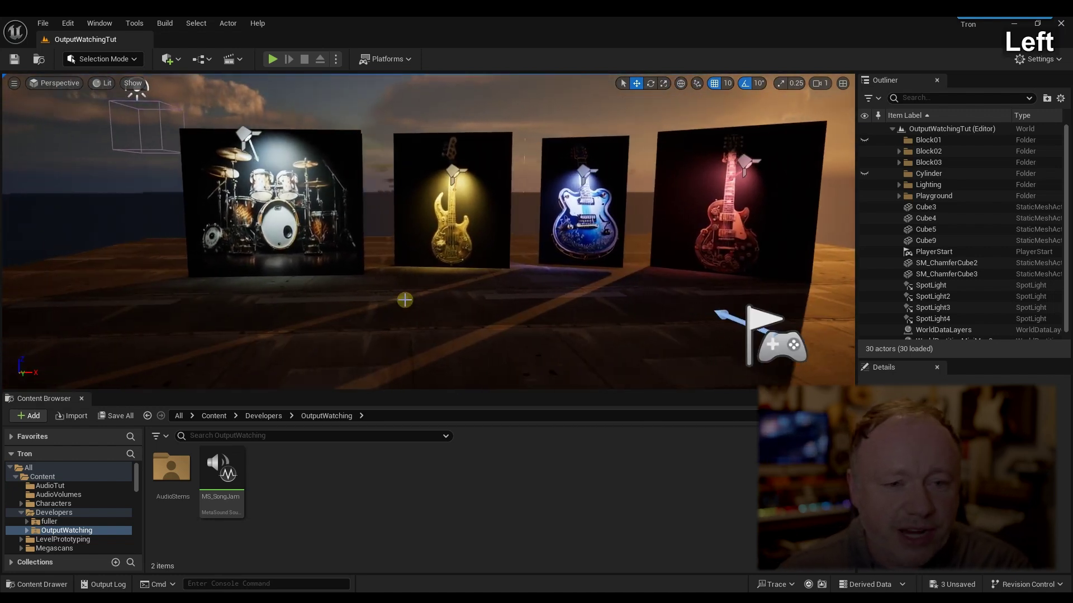
key("Up")
left_click(338, 220)
left_click(475, 222)
key("Right")
left_click(534, 223)
left_click(681, 227)
- Inspect the spotlights above the instrument panels by selecting them in turn, ending with the one over the red guitar
key("Left")
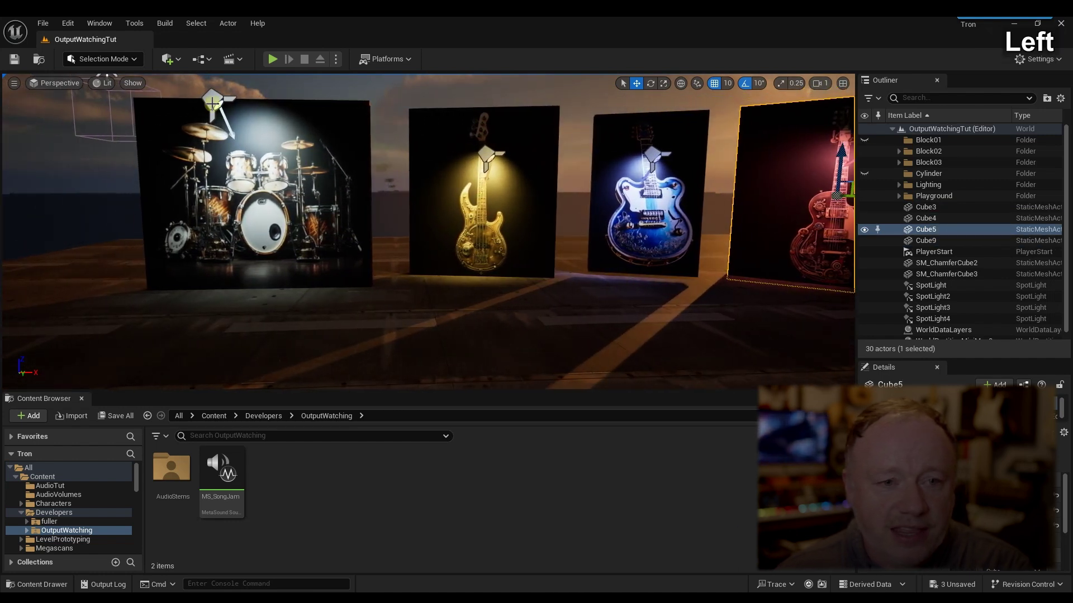
left_click(213, 102)
left_click(488, 153)
key("Right")
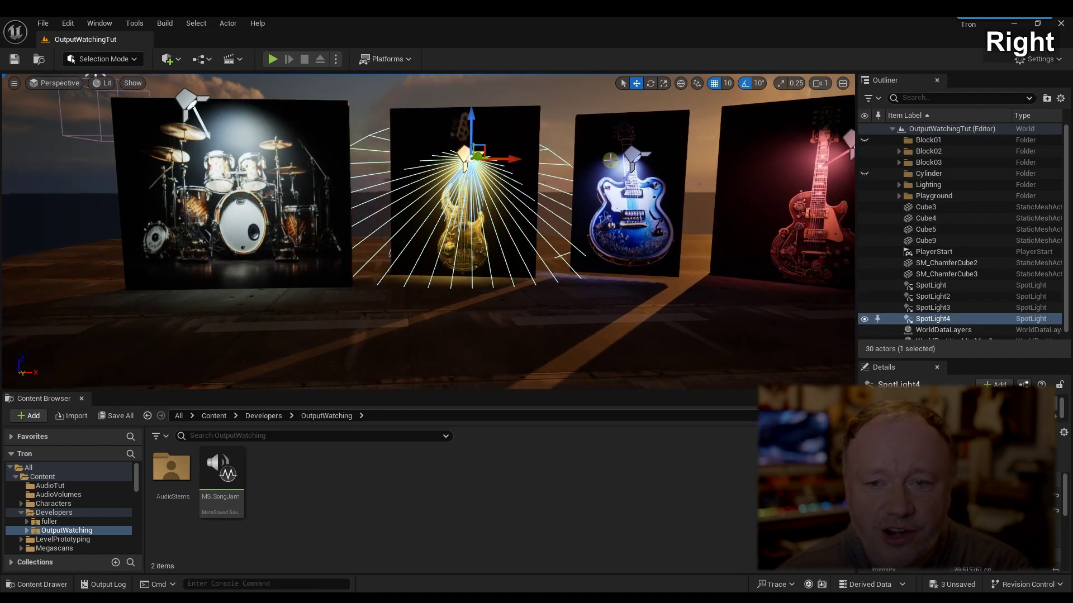
left_click(564, 154)
left_click(775, 140)
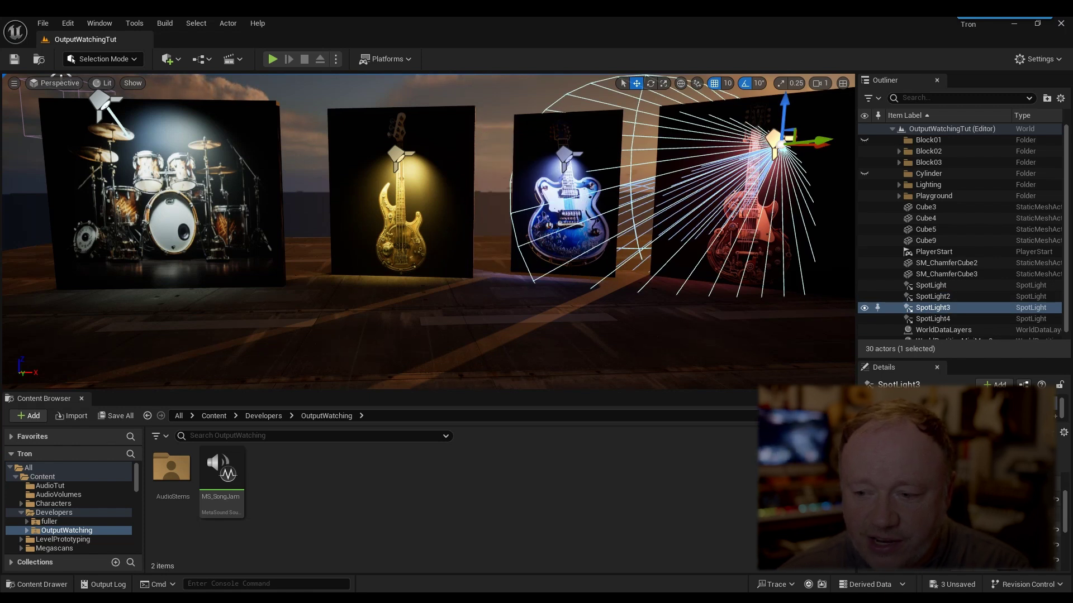
key("Up")
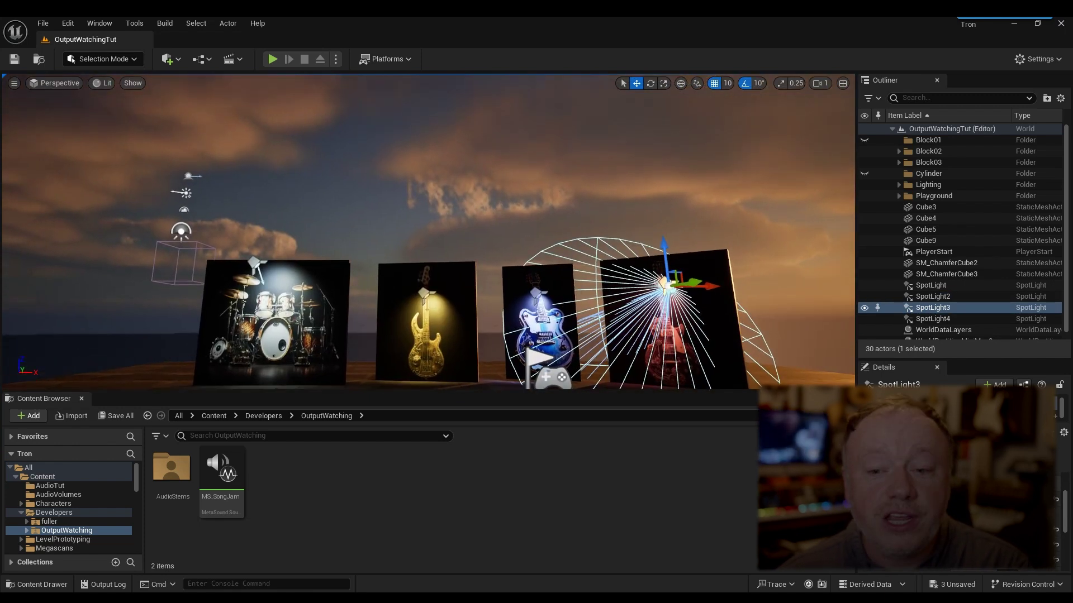
key("Up")
right_click_drag(326, 319, 326, 335)
key("Down")
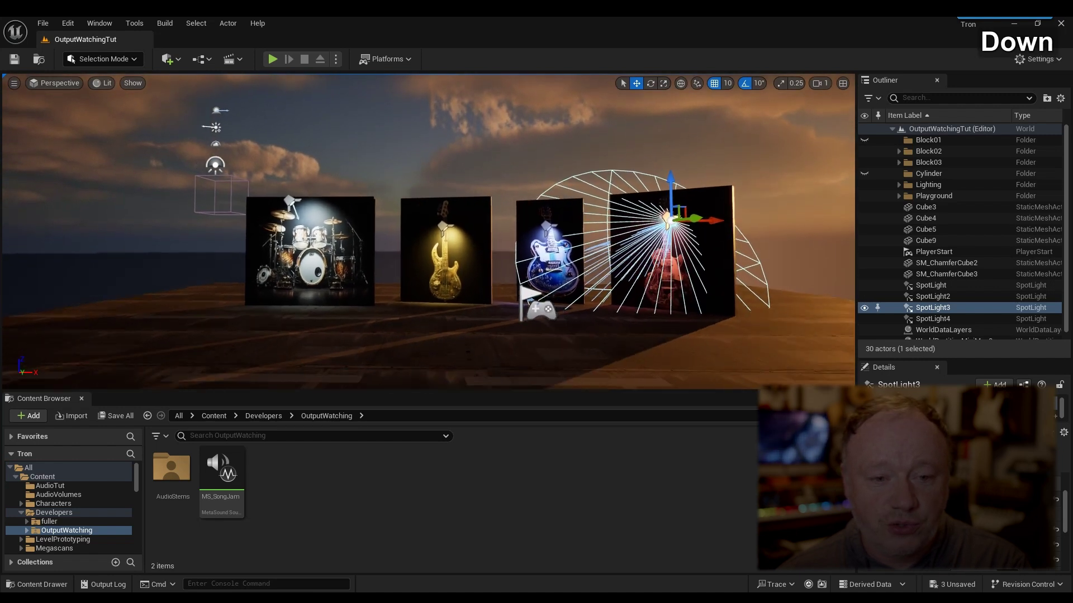
key("Left")
key("Up")
key("Down")
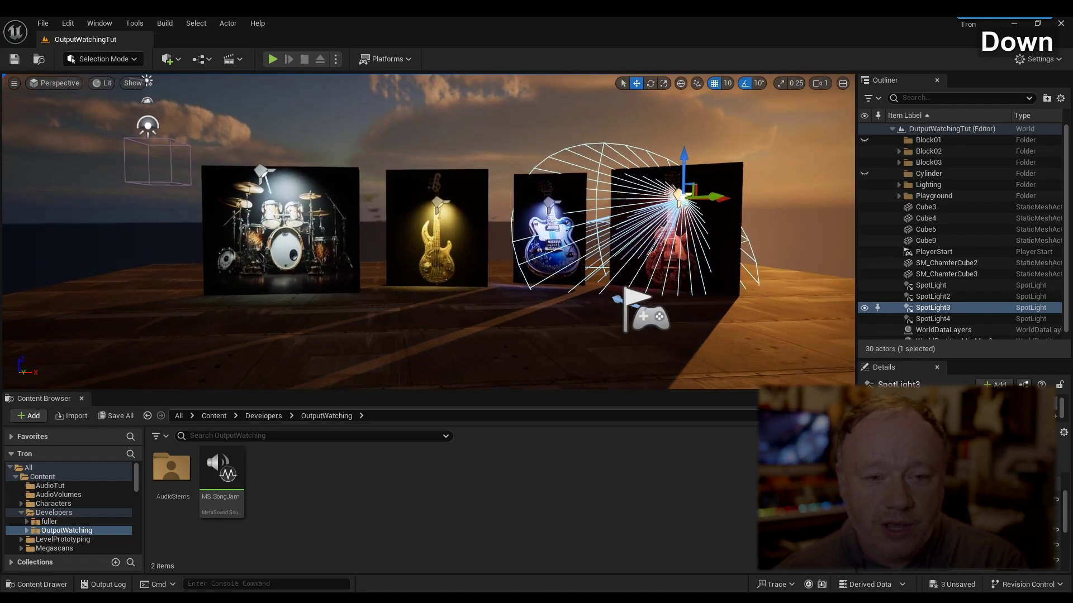
key("Right")
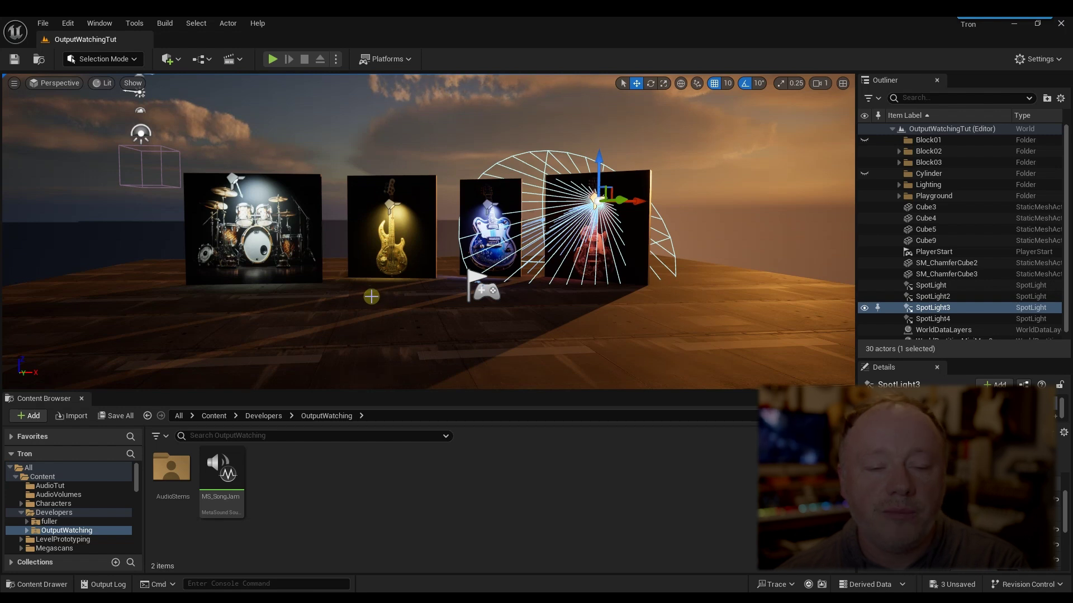
key("Up")
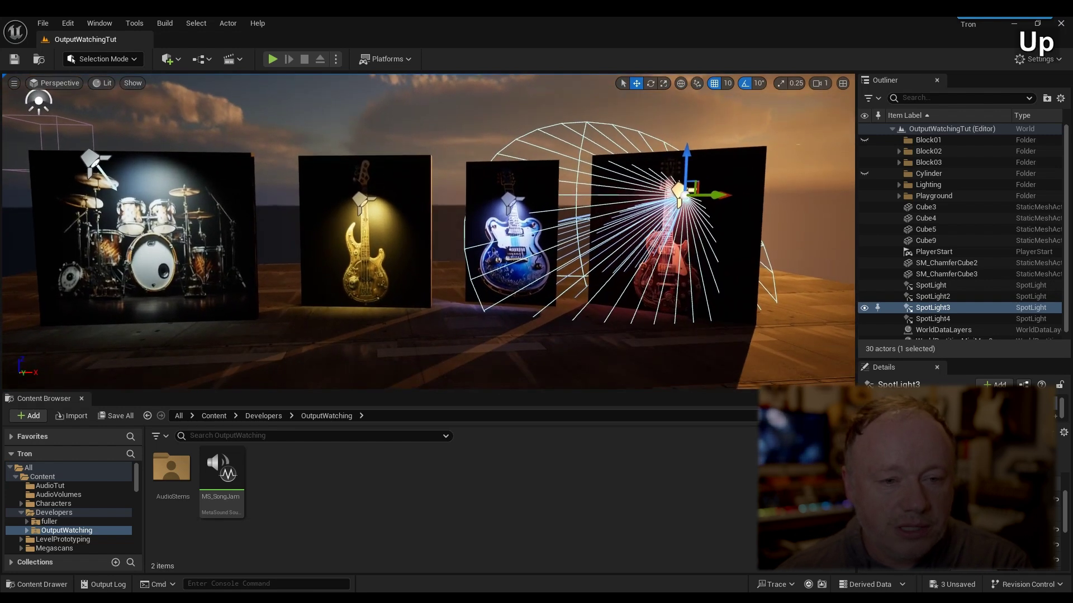
key("Down")
key("Left")
key("Up")
key("Down")
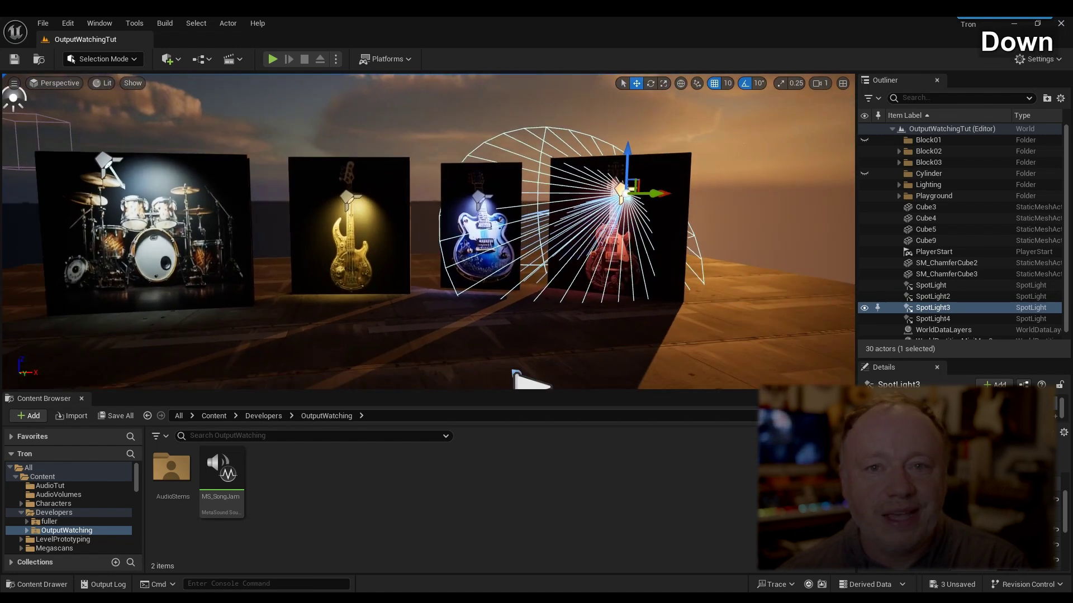
key("Up")
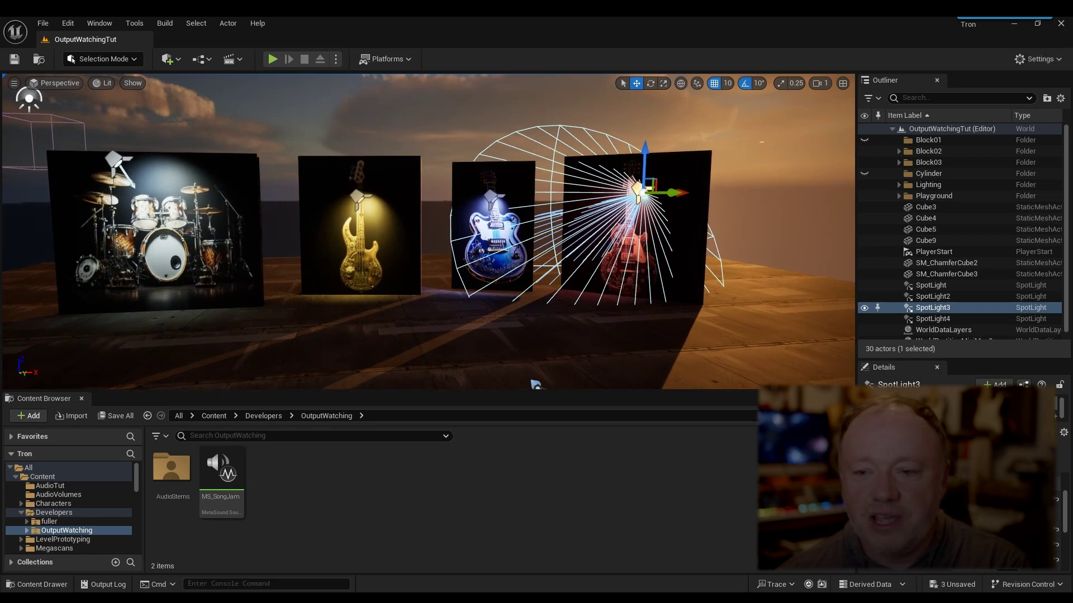
key("Left")
key("Down")
key("Up")
key("Down")
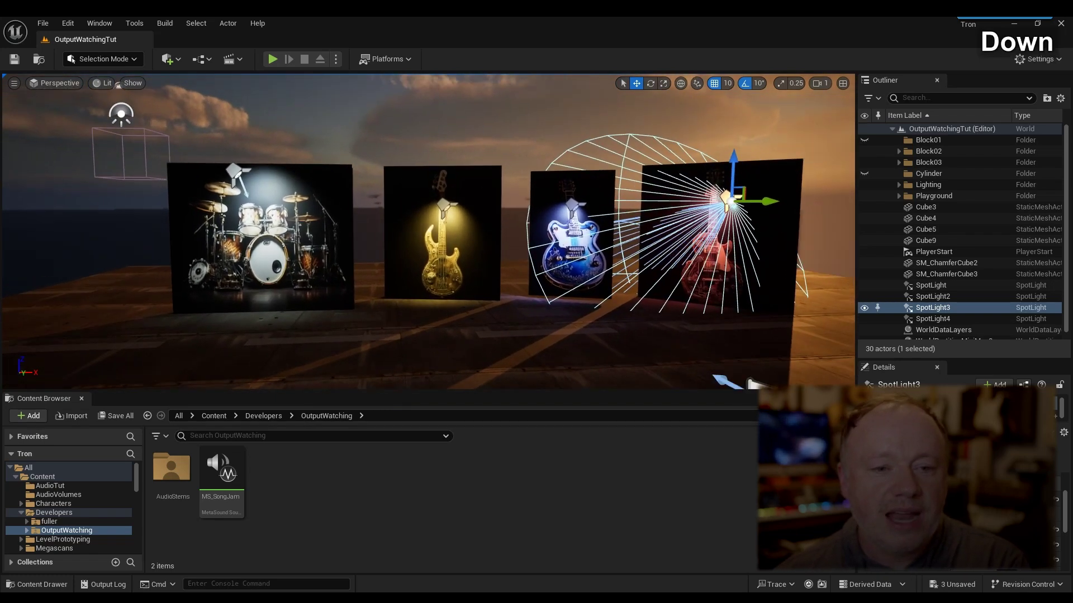
key("Right")
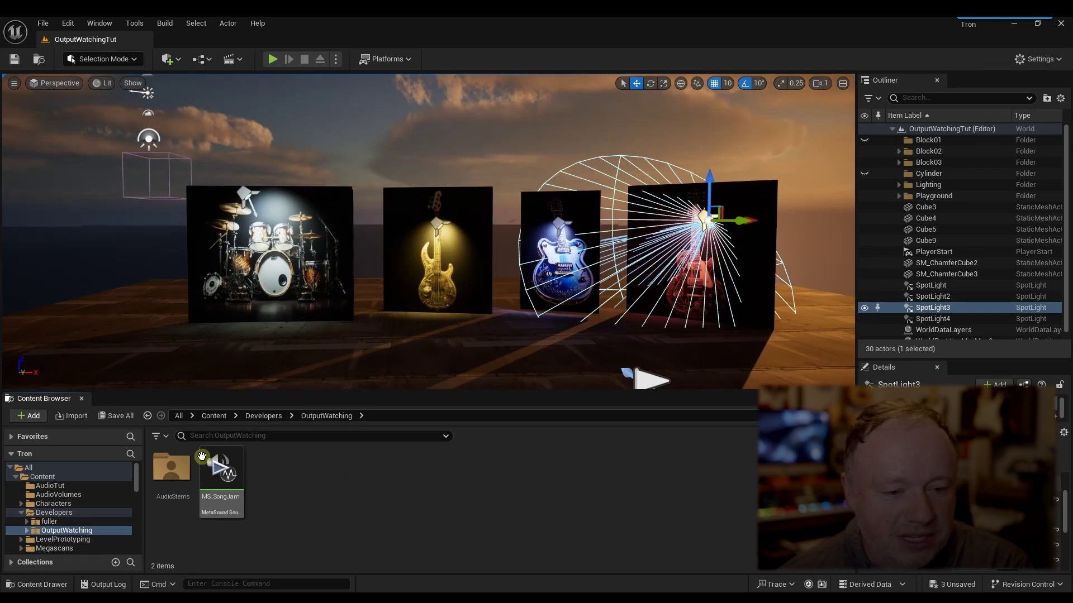
- Open the AudioStems folder and enlarge the asset area to show its rows of sound waves
double_click(171, 467)
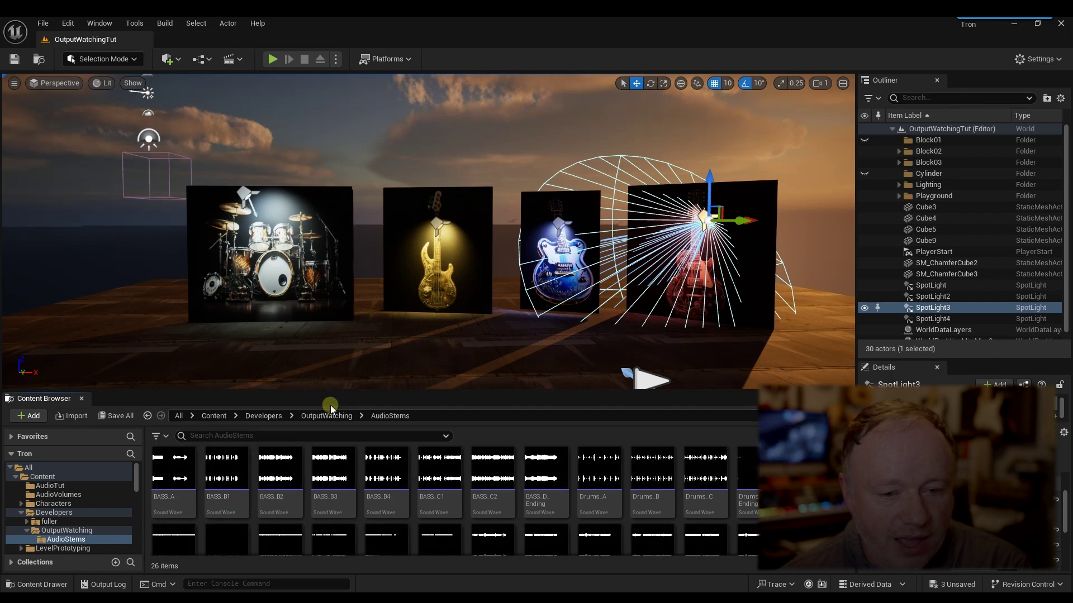
left_click_drag(328, 391, 313, 288)
mouse_move(235, 386)
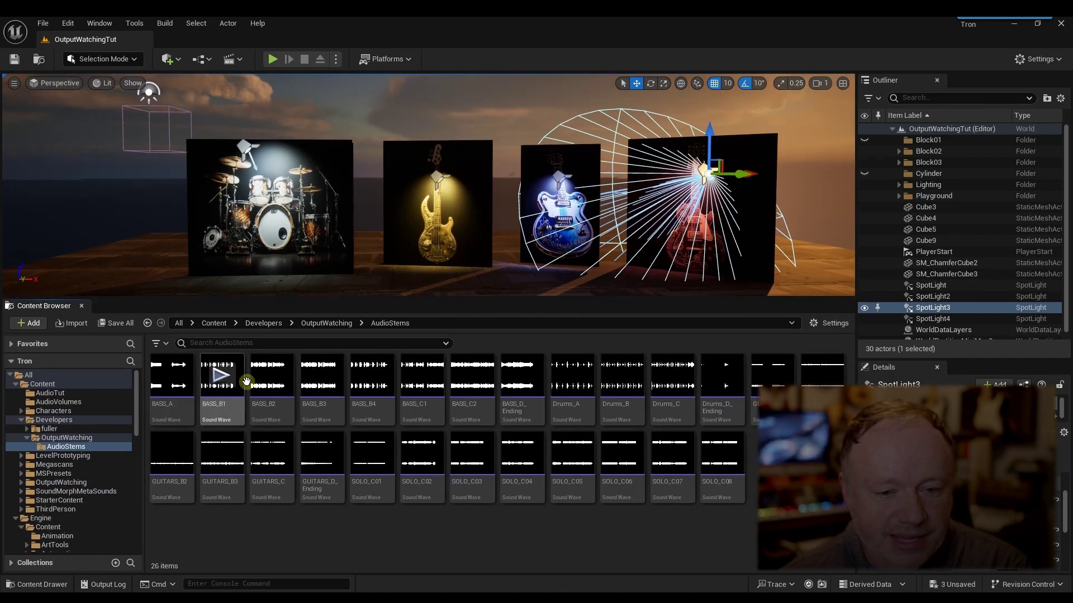
mouse_move(291, 380)
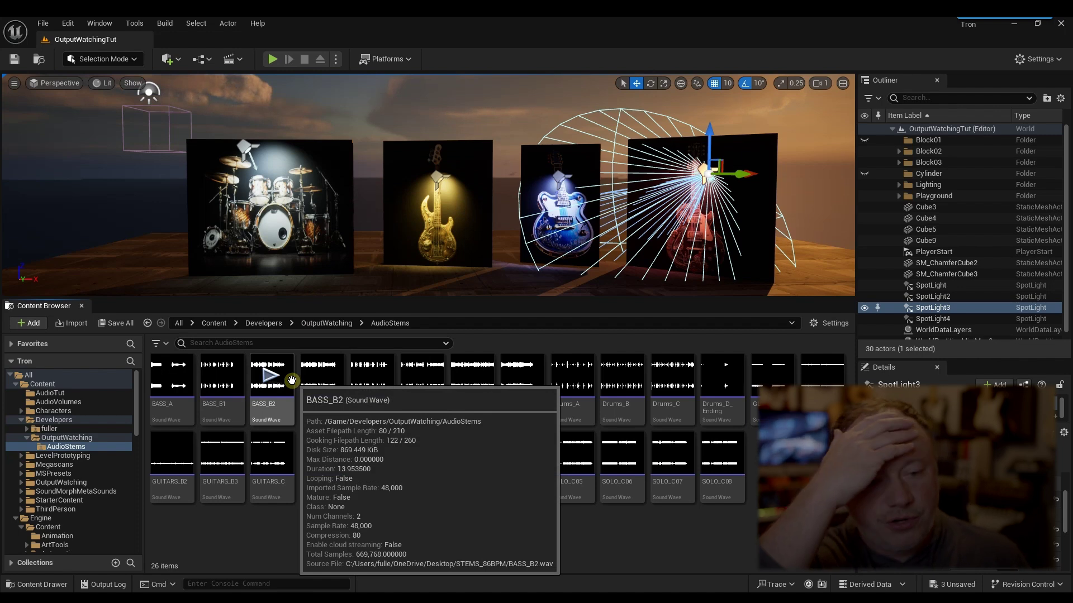
- Preview the bass stems BASS_A, BASS_B1, BASS_C1 and BASS_D_Ending by playing each sound wave
left_click(171, 379)
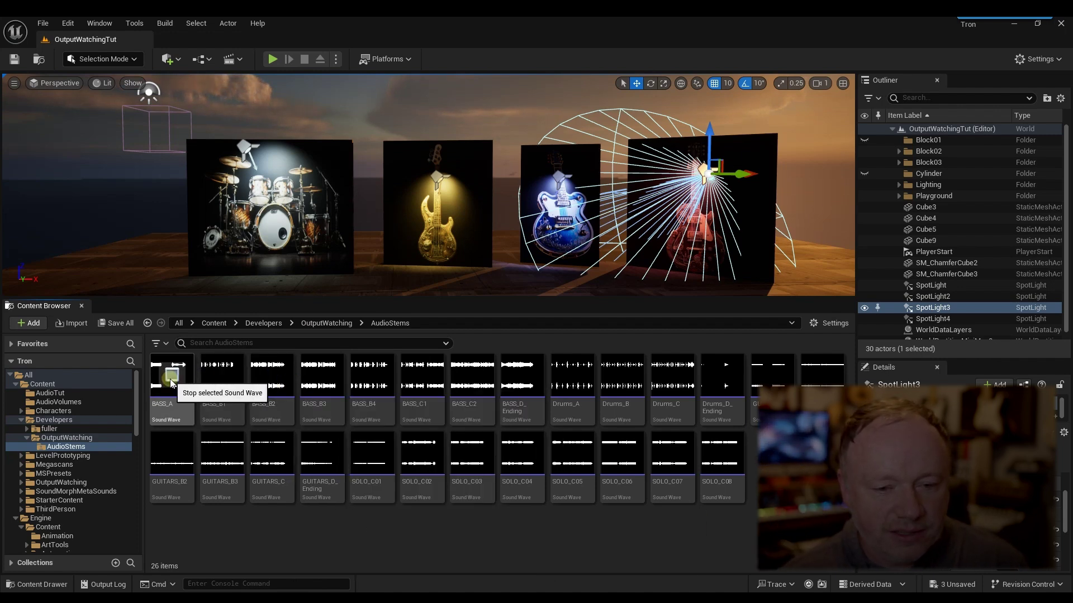
mouse_move(233, 438)
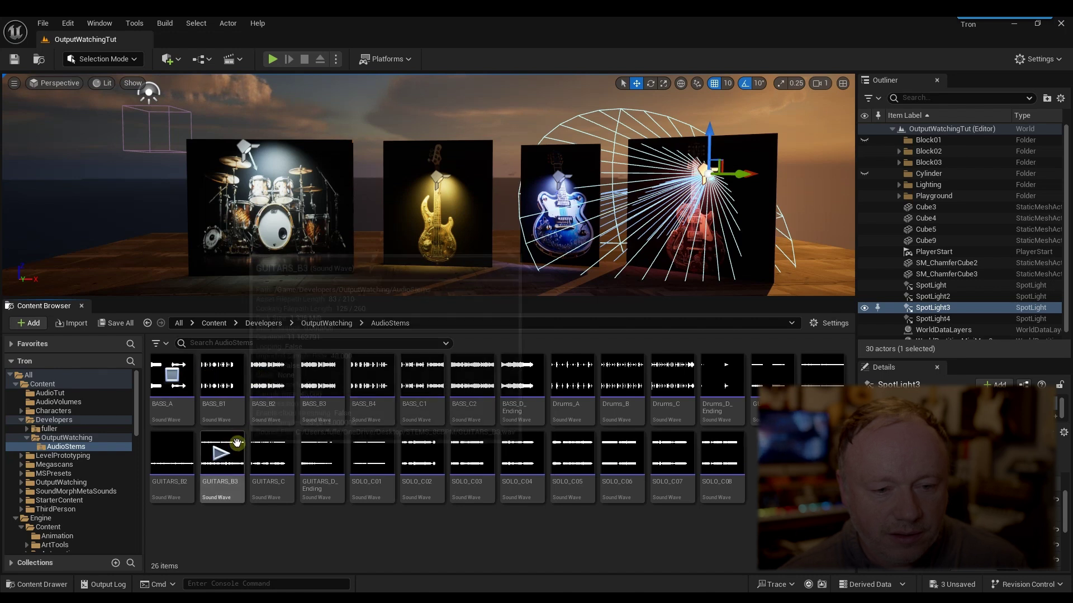
left_click(220, 380)
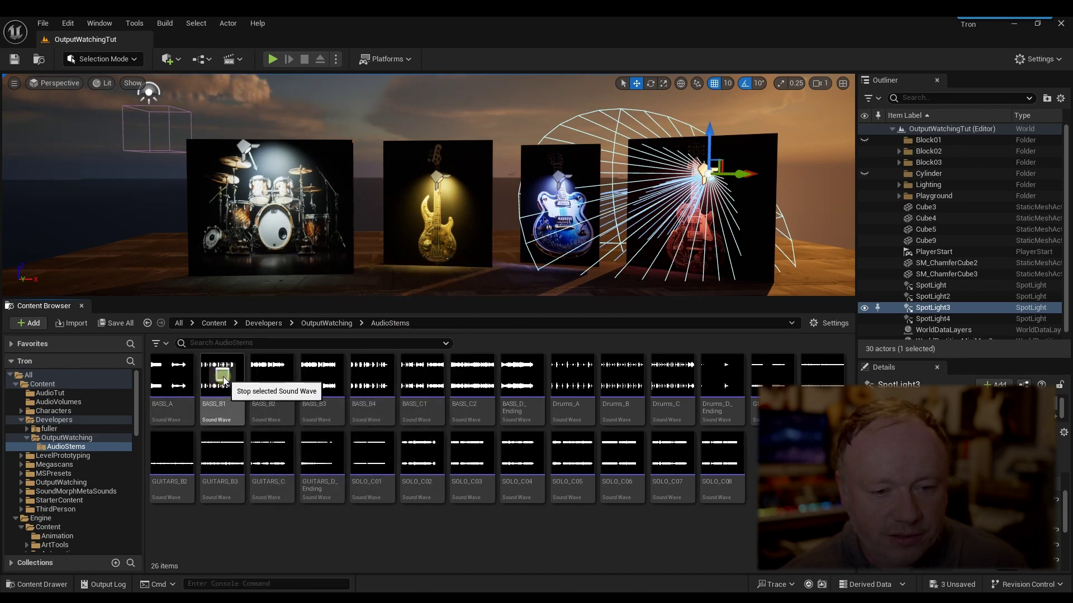
left_click(421, 381)
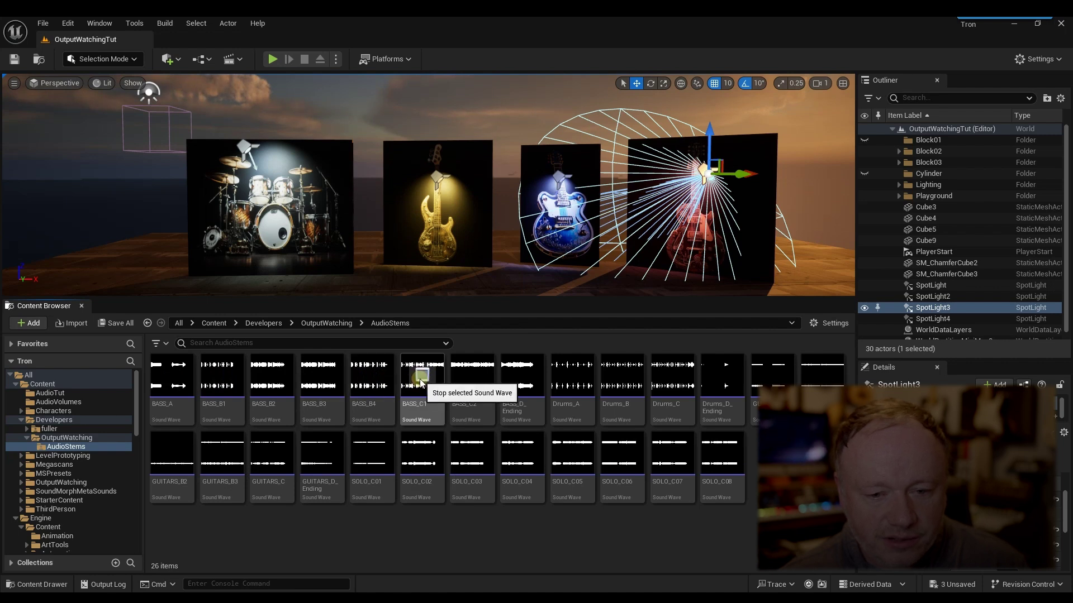
left_click(520, 380)
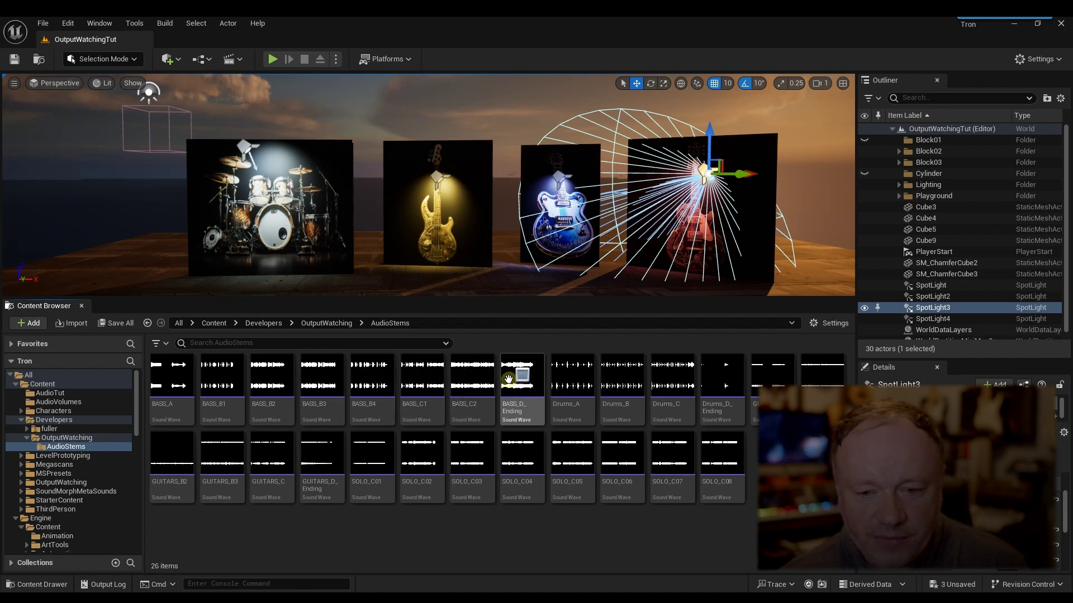
- Preview the drum stems, playing Drums_A and Drums_B
left_click(574, 377)
left_click(623, 378)
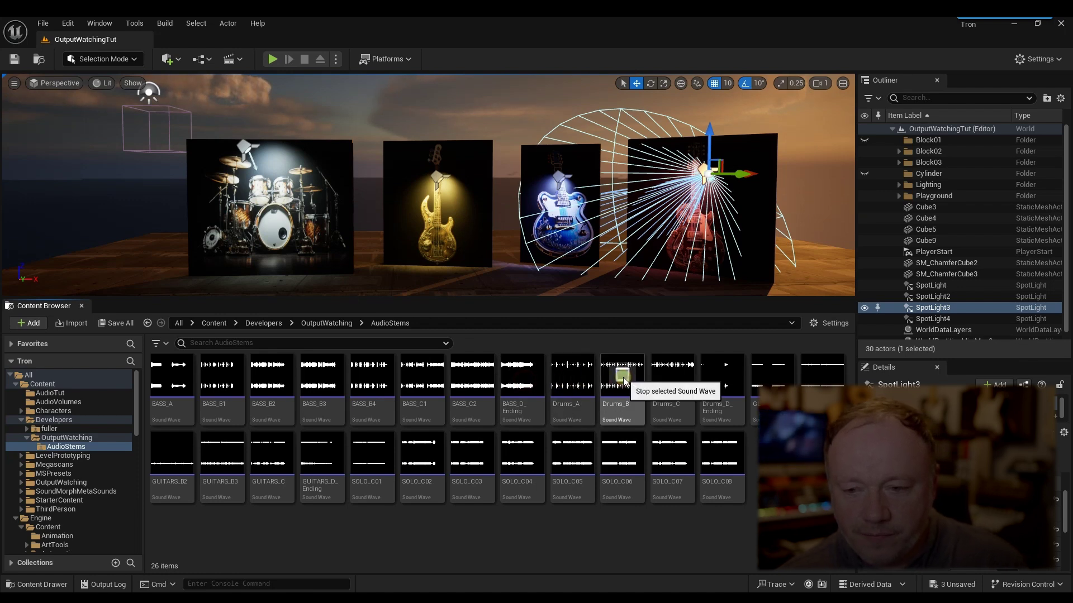
left_click(655, 403)
- Preview the guitar stems, including GUITARS_B3, and stop the playback
mouse_move(768, 378)
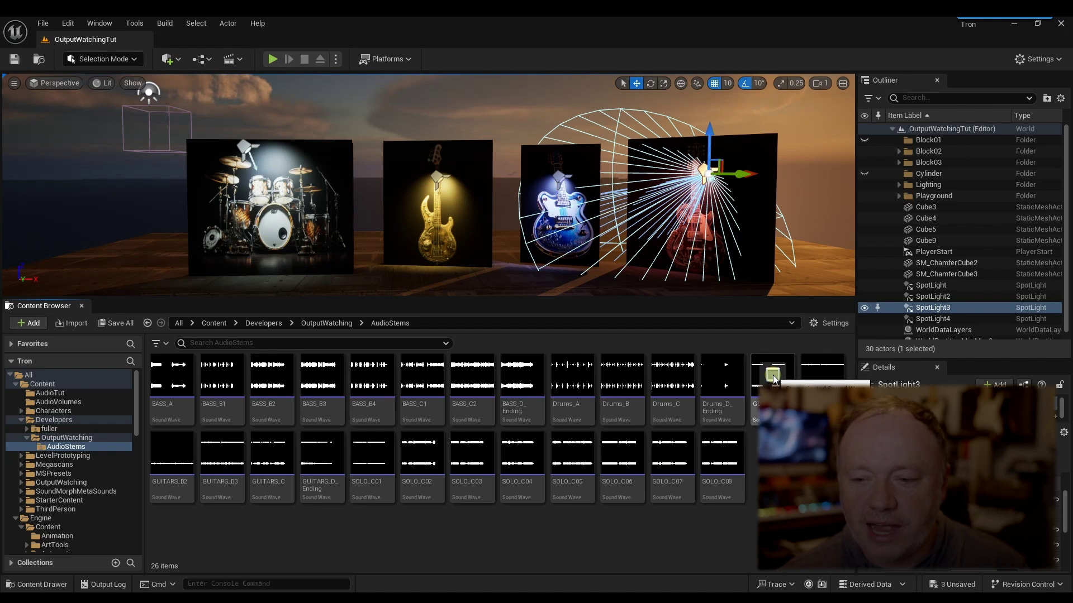
mouse_move(822, 384)
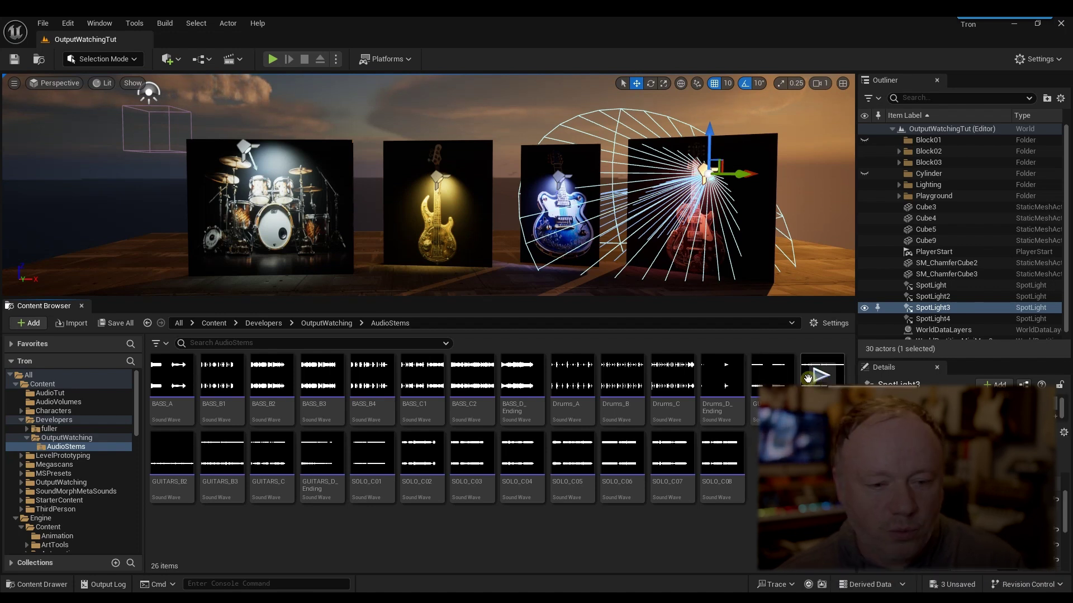
left_click(225, 453)
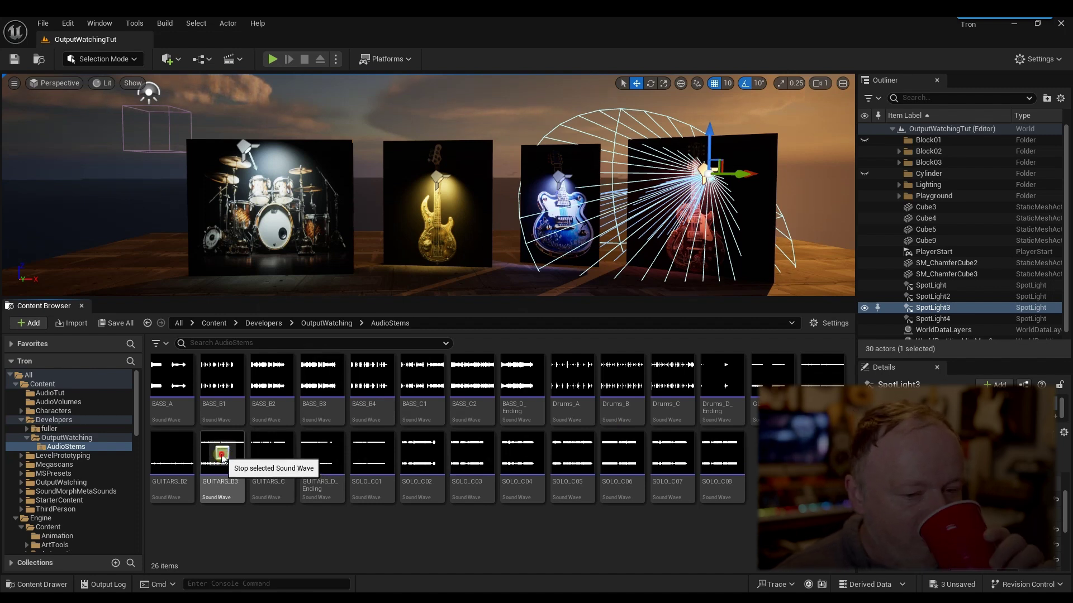
left_click(222, 455)
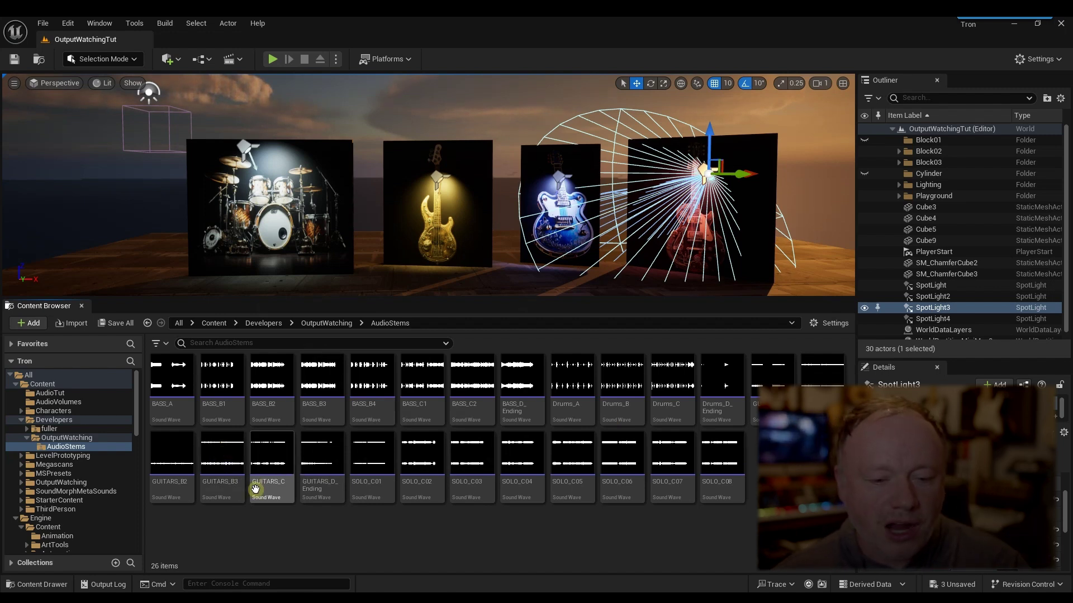
- Preview the solo stems SOLO_C02, SOLO_C03, SOLO_C04 and SOLO_C05, and stop the playback
mouse_move(380, 464)
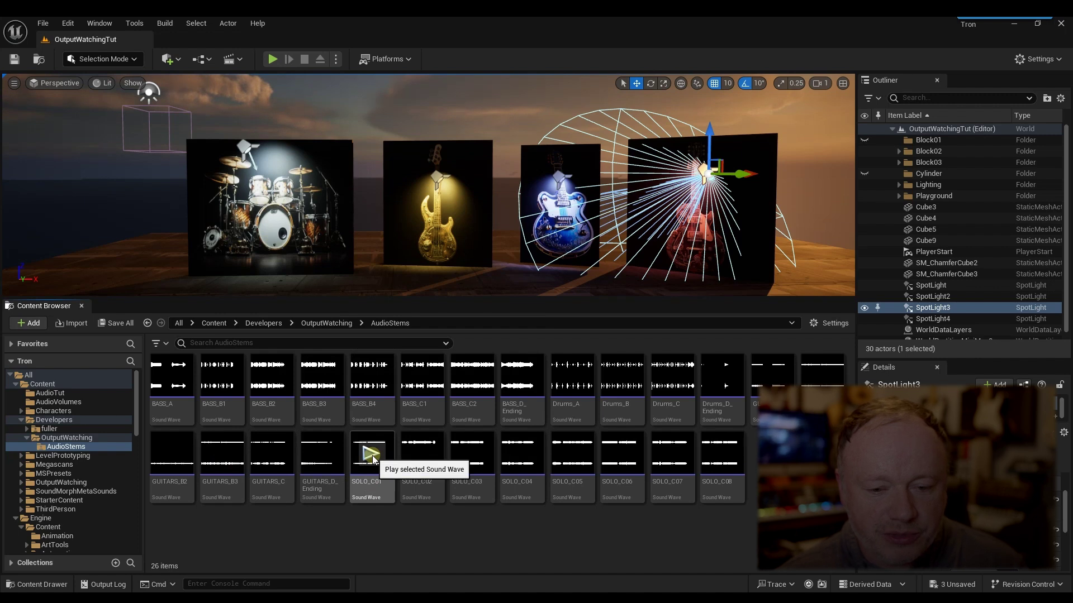
left_click(423, 454)
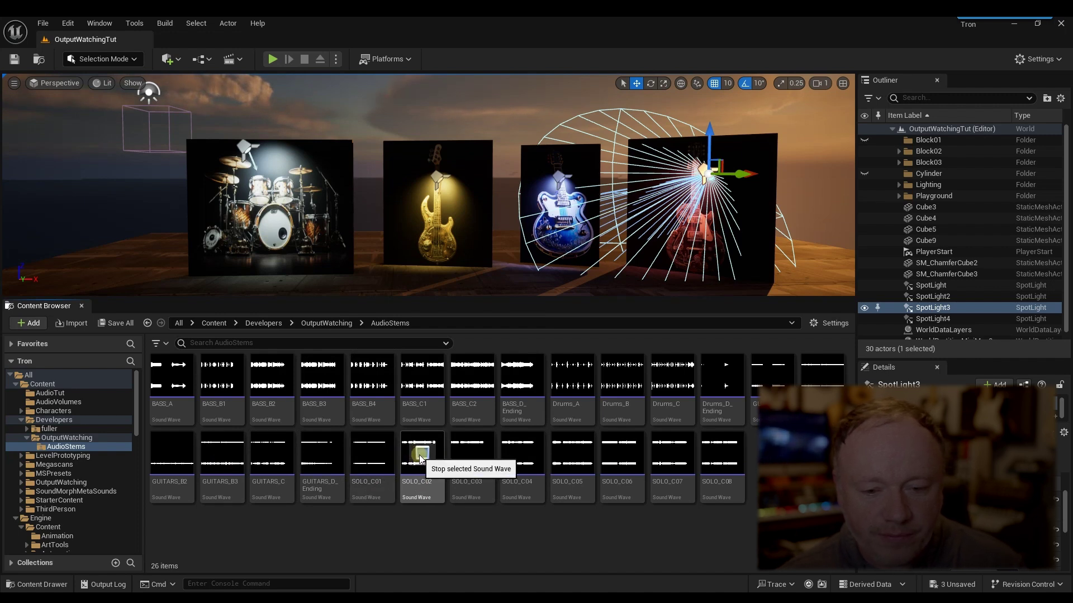
left_click(472, 455)
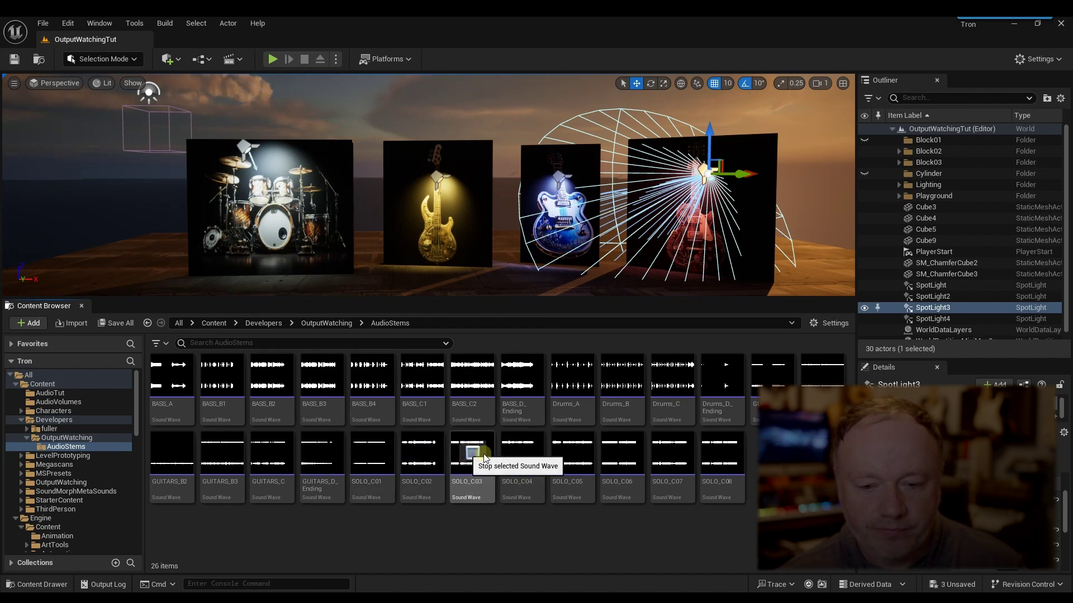
left_click(520, 458)
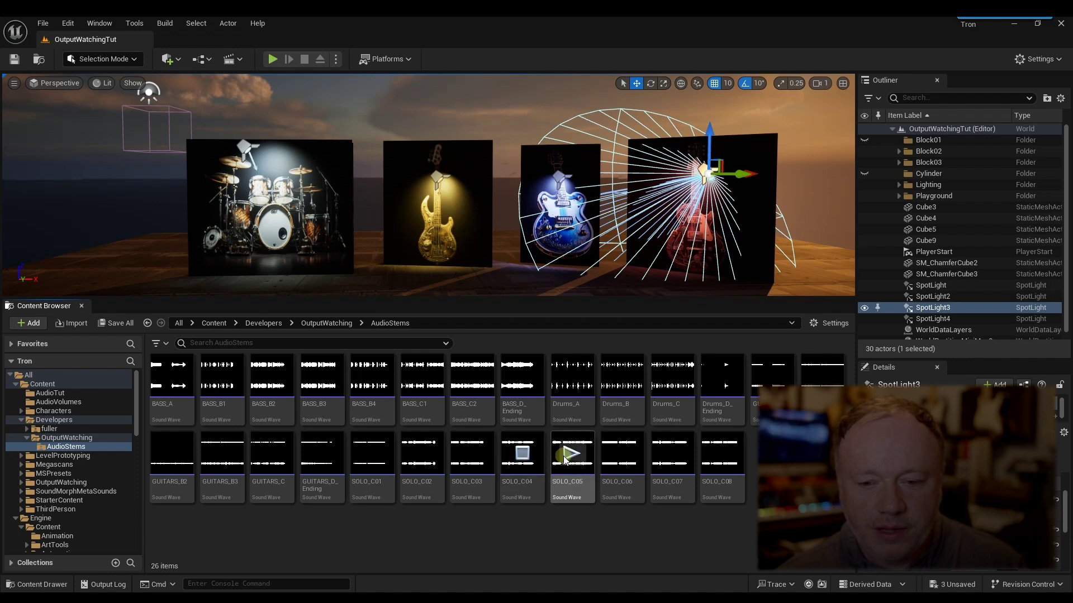
left_click(573, 457)
left_click(527, 458)
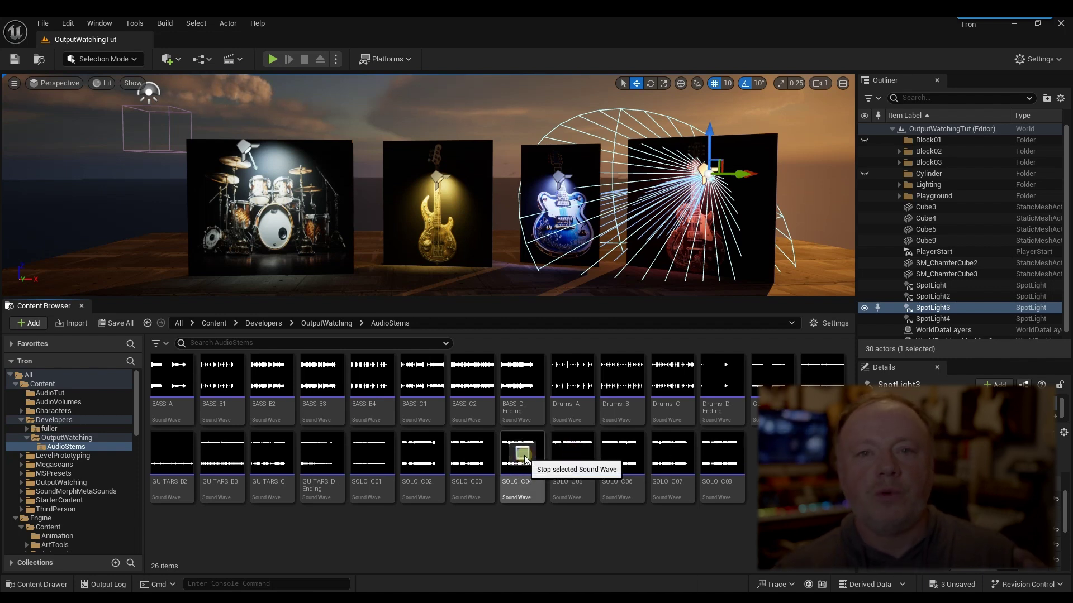
left_click(525, 458)
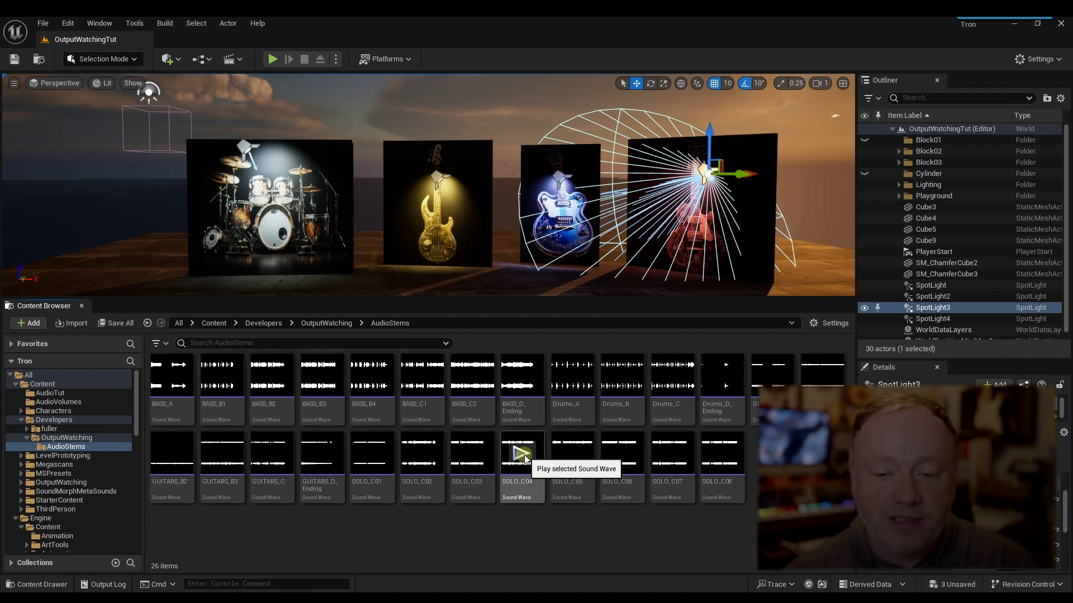
- Delete the SOLO_C01 sound wave from the AudioStems folder and confirm the deletion
right_click(377, 481)
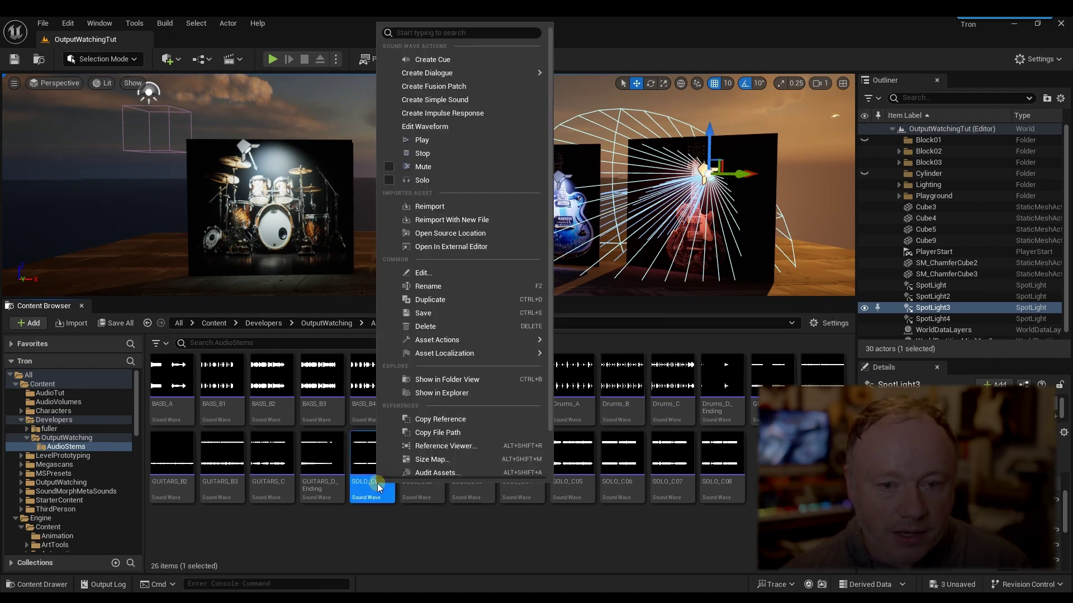
left_click(433, 327)
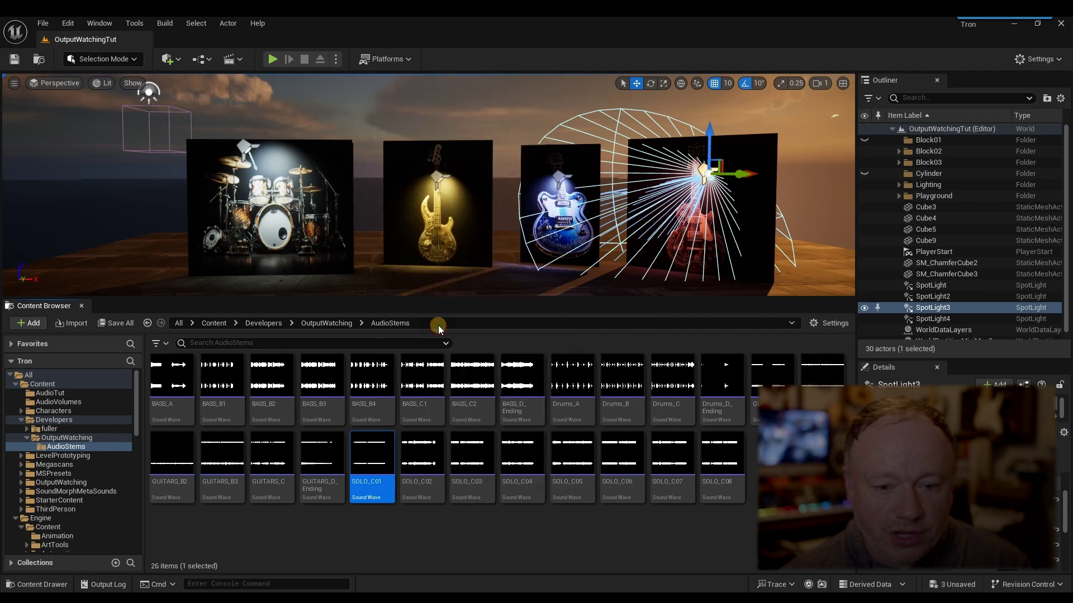
left_click(472, 491)
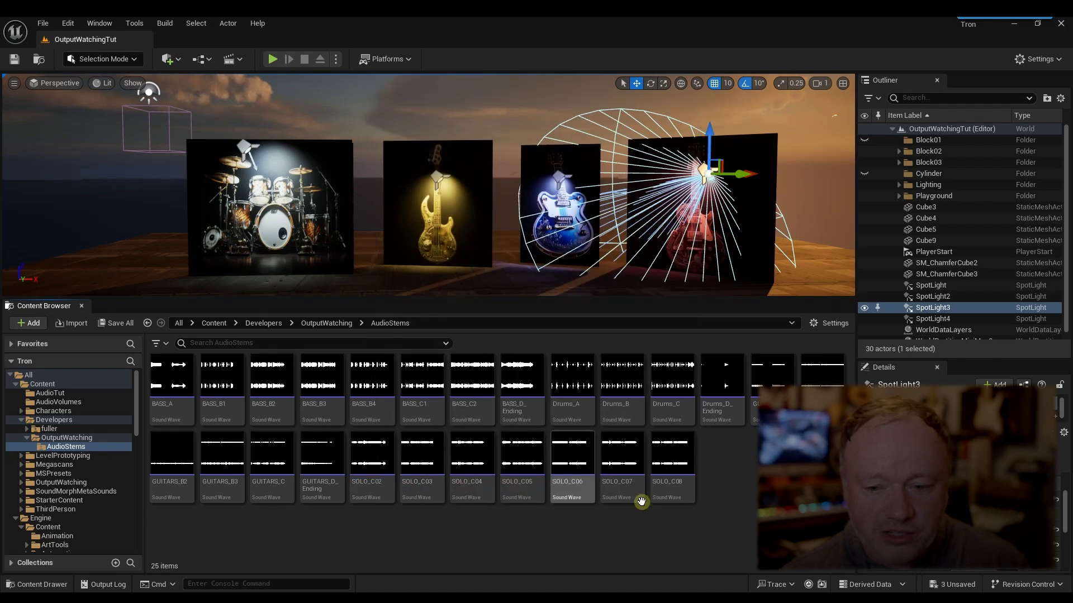
mouse_move(295, 413)
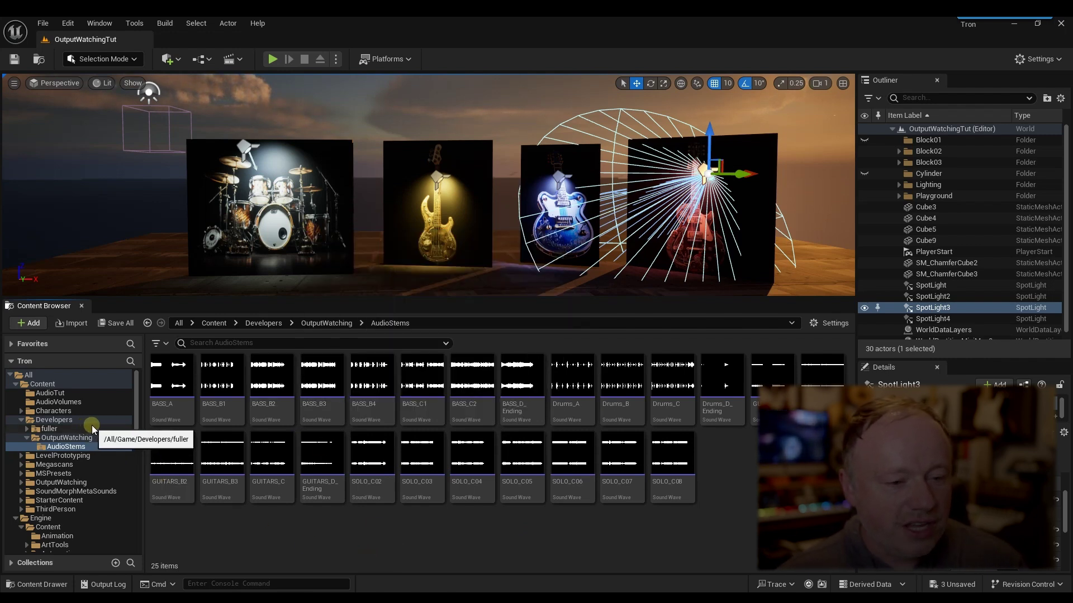
left_click(59, 447)
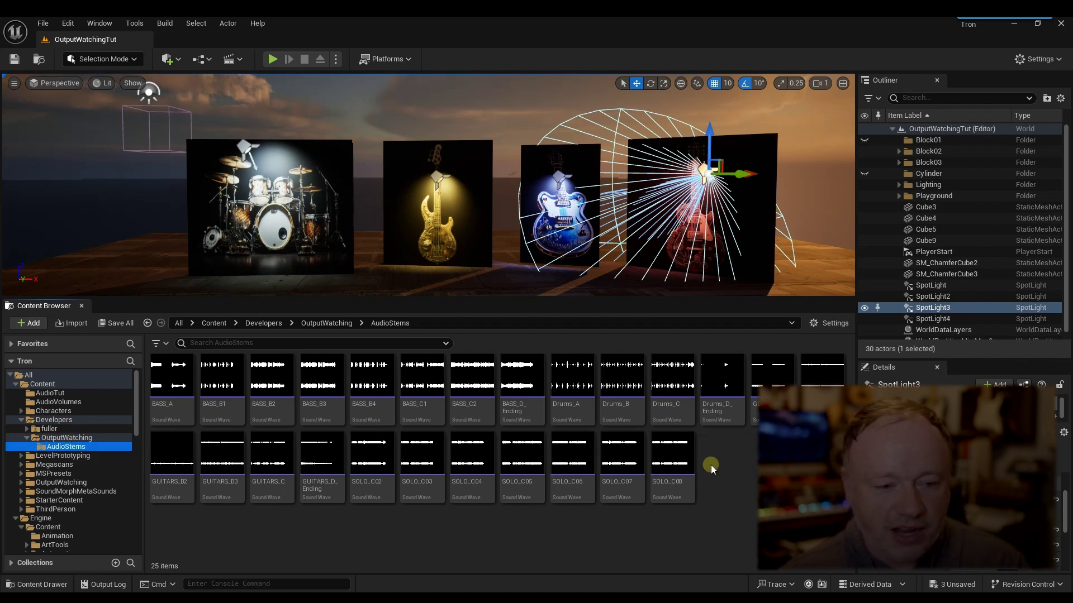
left_click(65, 438)
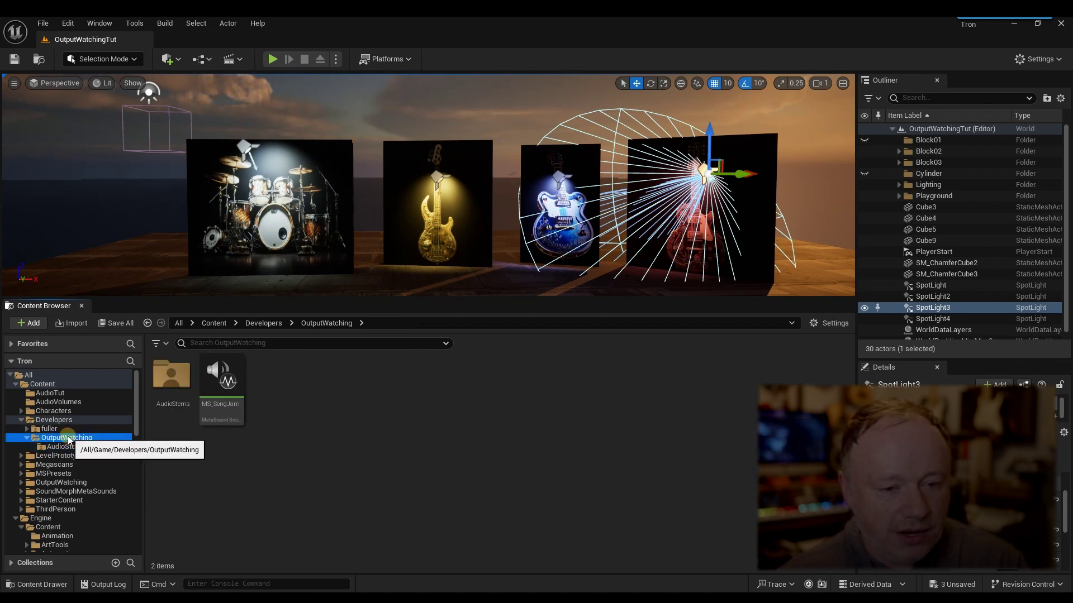
right_click(303, 413)
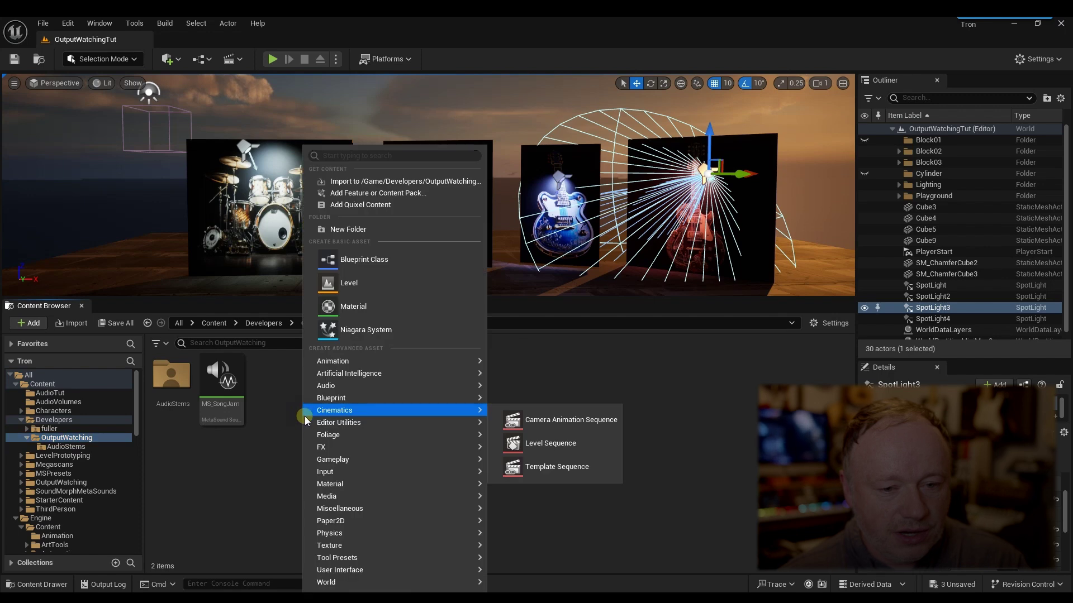
left_click(234, 454)
left_click(61, 446)
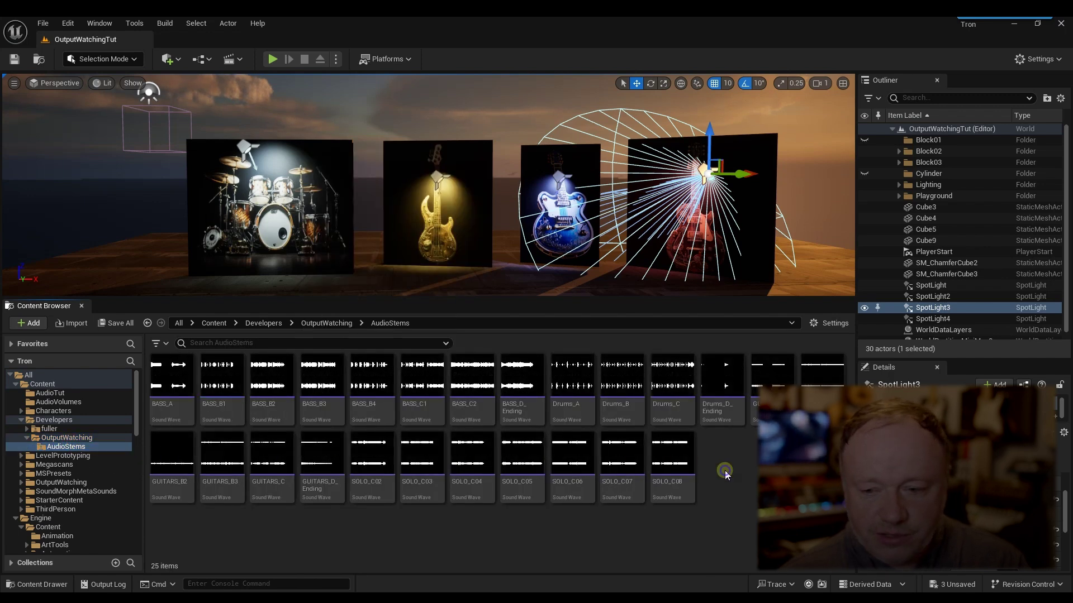
- Create a MetaSound Source named MS_GuitarJam in the AudioStems folder and open it for editing
right_click(726, 471)
mouse_move(922, 263)
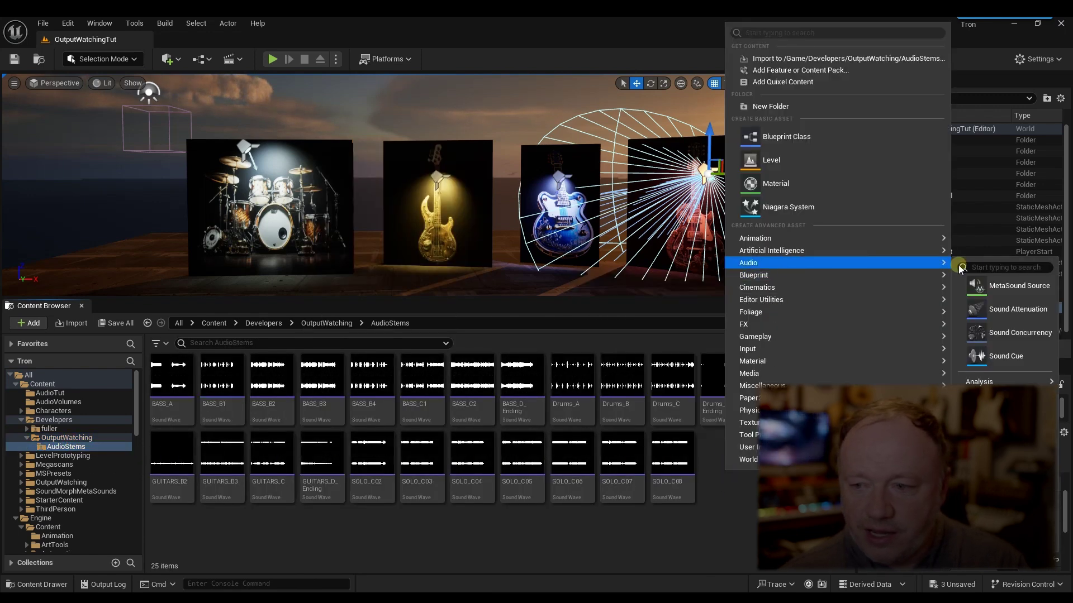
left_click(1016, 283)
type("MS_")
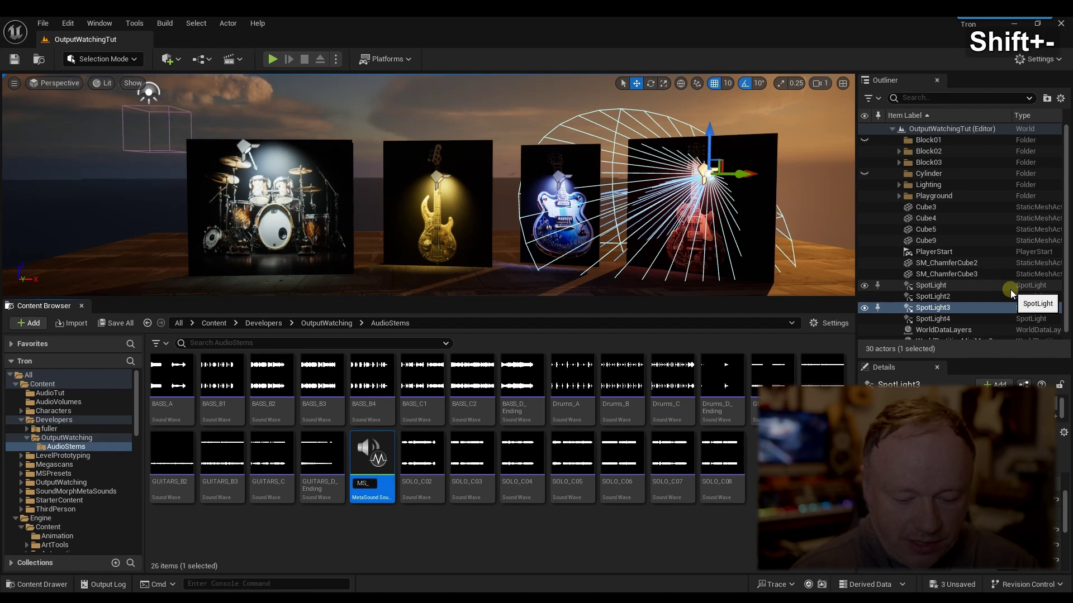
type("GuitaJam")
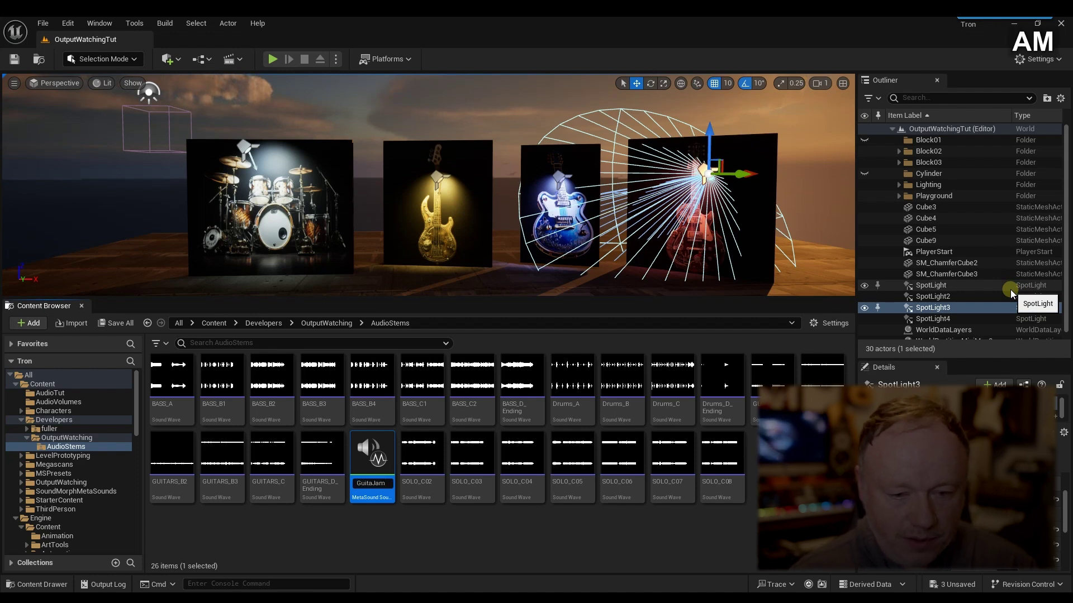
key("Return")
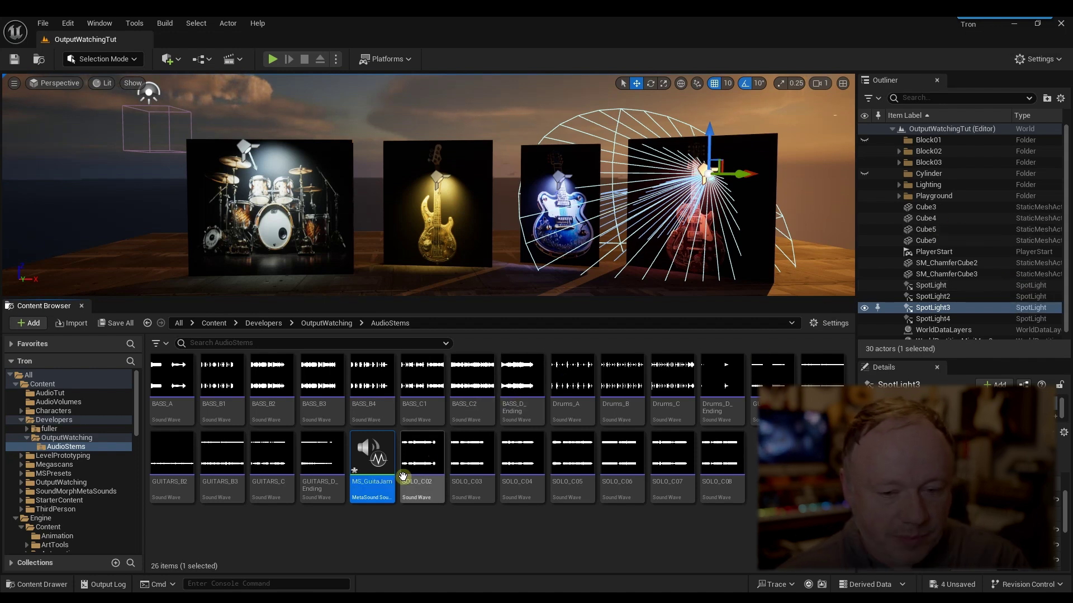
left_click(384, 481)
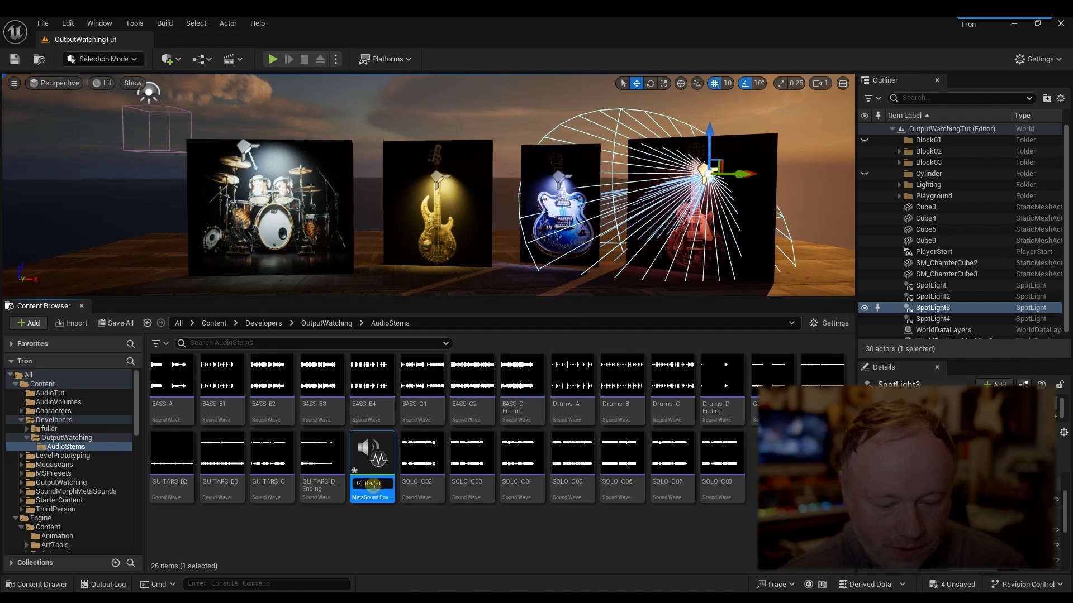
type("r")
key("Return")
double_click(374, 493)
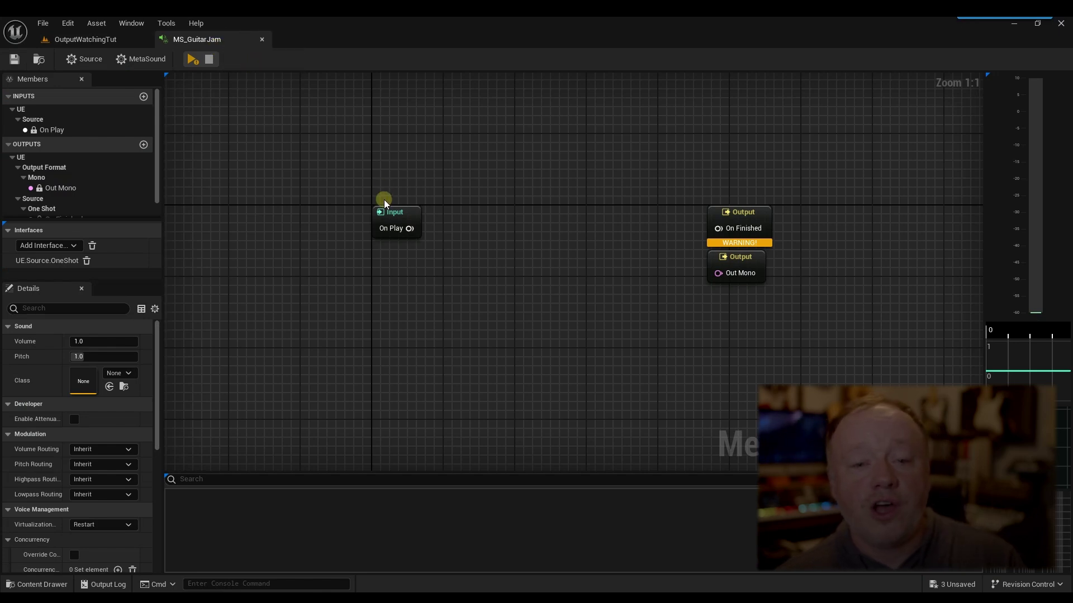
- Spread the Input and Output nodes apart and remove the UE.Source.OneShot interface from the MetaSound
left_click_drag(391, 215, 274, 214)
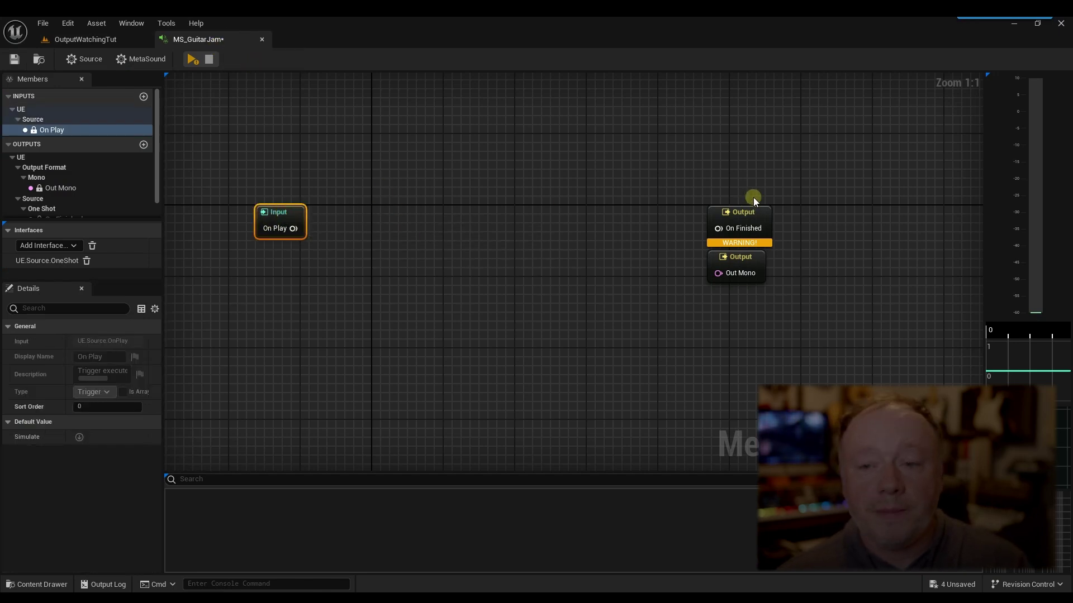
left_click_drag(680, 171, 781, 309)
left_click_drag(743, 211, 828, 212)
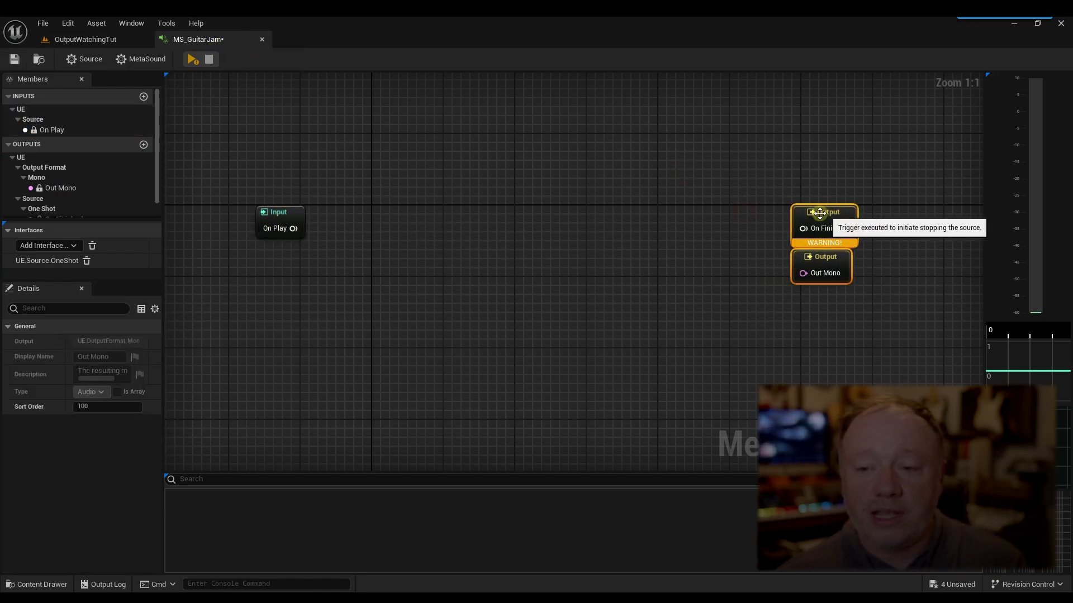
left_click(677, 184)
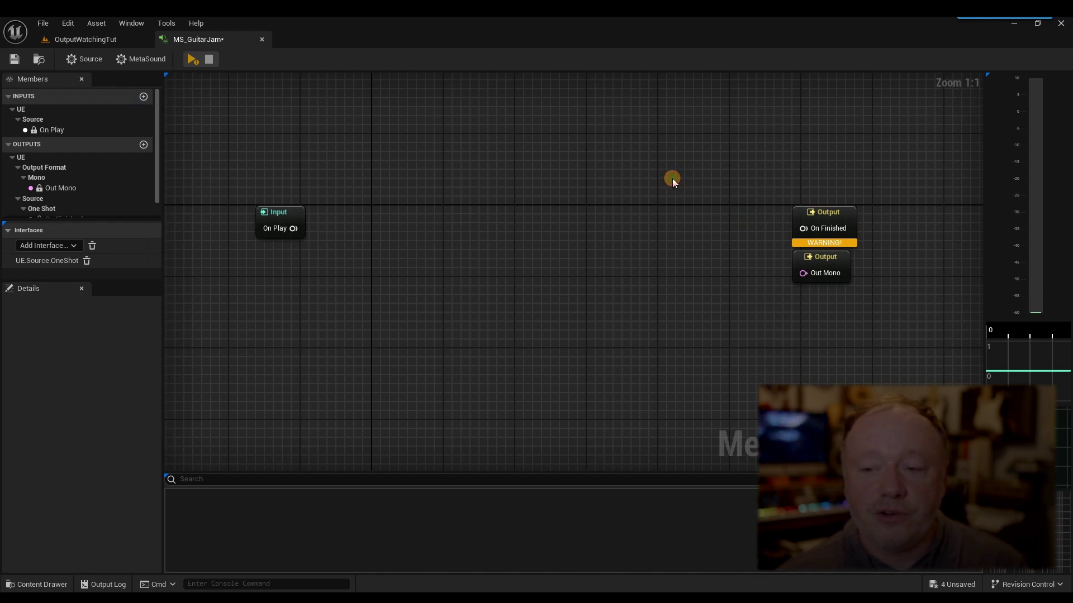
left_click(86, 260)
left_click_drag(292, 212, 265, 212)
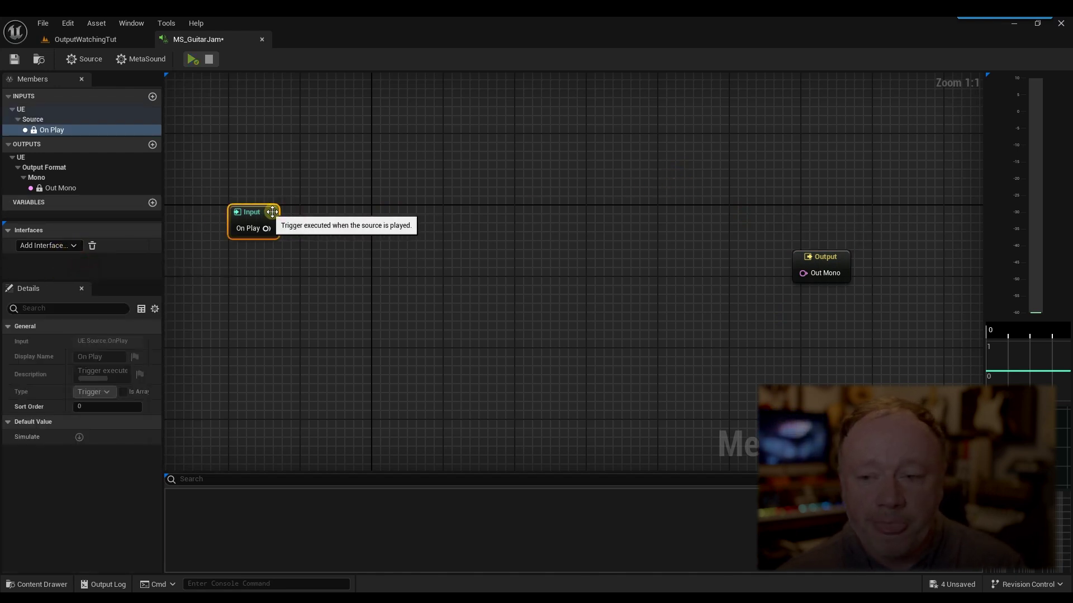
- Add a Wave Player (2.0, Stereo) node between the Input and Output nodes
right_click(437, 231)
type("wave player")
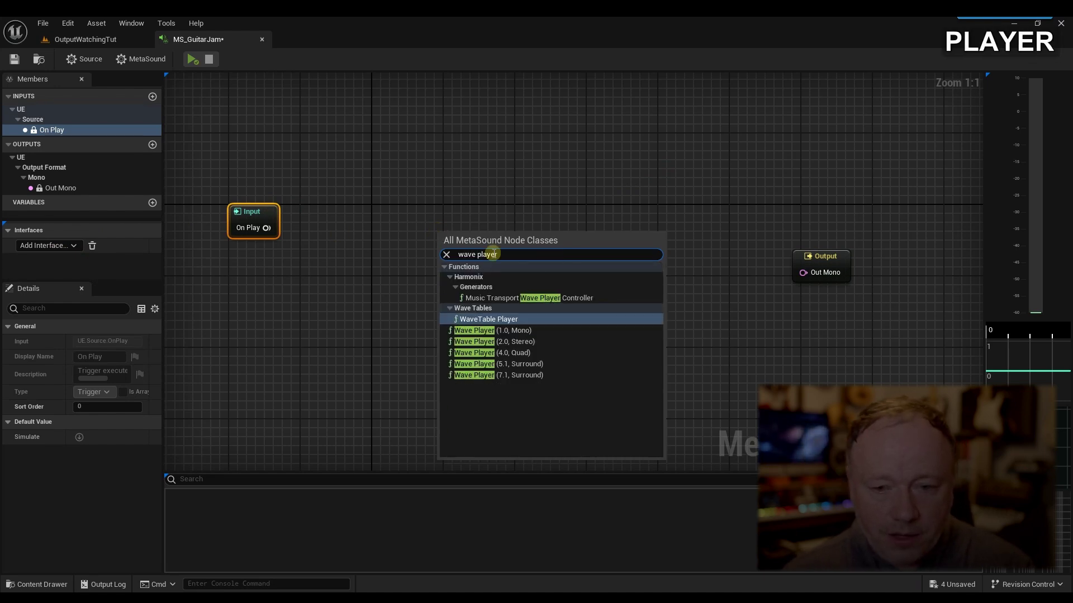
left_click(517, 341)
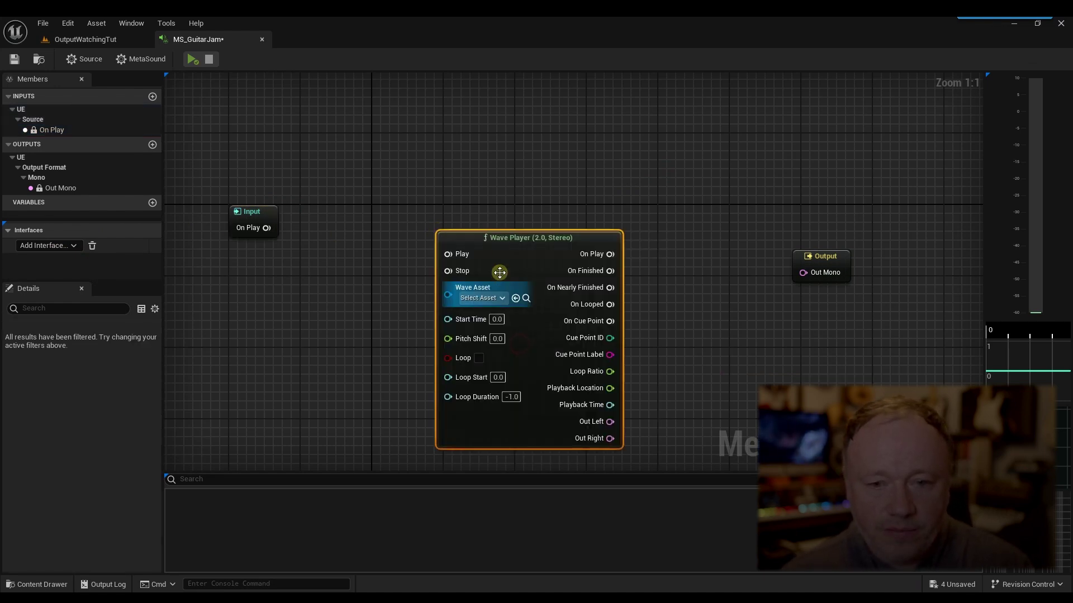
- Set the MetaSound's output format to Stereo and move the Input and Wave Player nodes slightly up
left_click(140, 59)
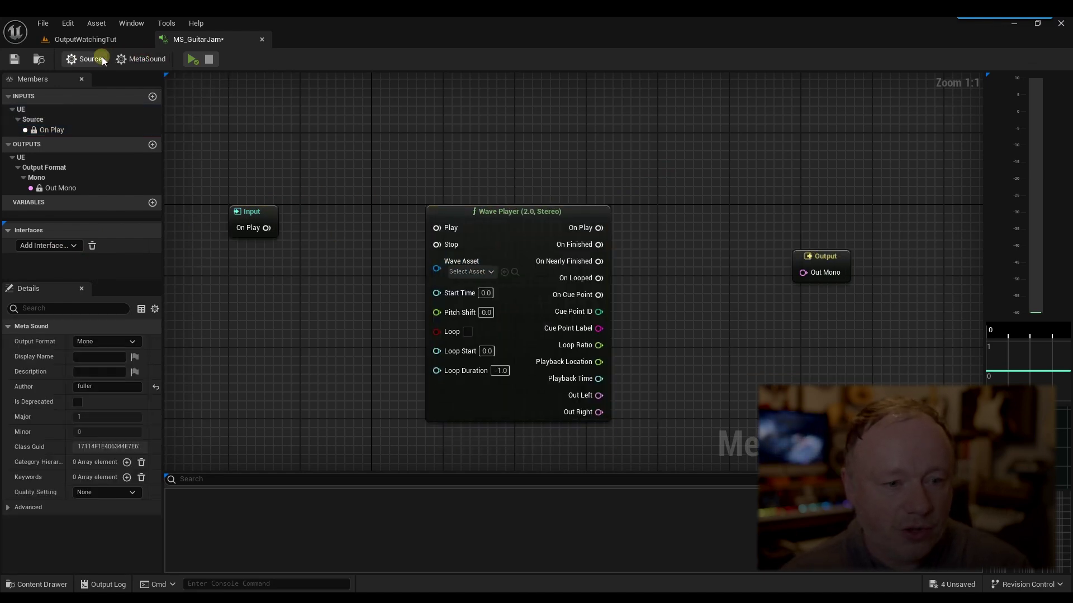
left_click(108, 341)
left_click(101, 364)
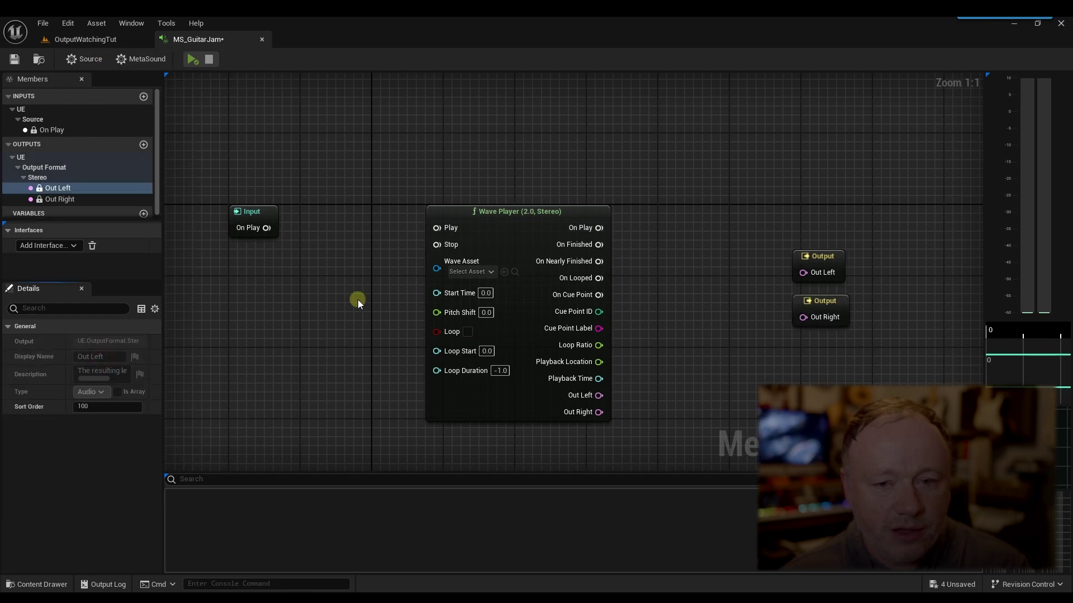
left_click_drag(262, 208, 259, 184)
left_click(532, 221)
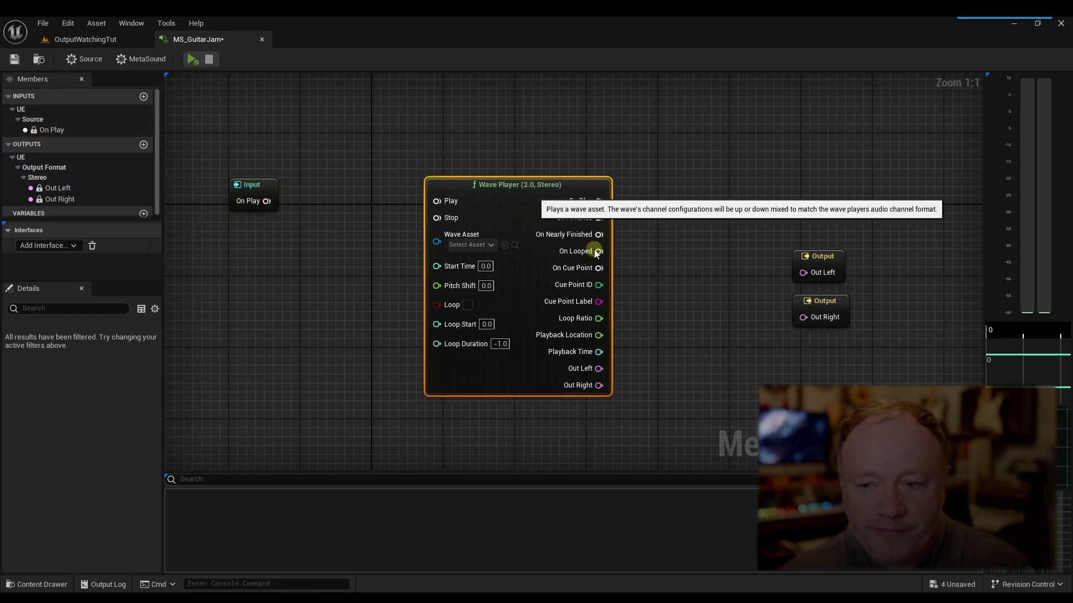
- Add a Stereo Mixer (4) node between the Wave Player and the stereo Output nodes
right_click_drag(723, 326, 722, 292)
scroll(714, 359, "down", 2)
right_click_drag(710, 388, 635, 324)
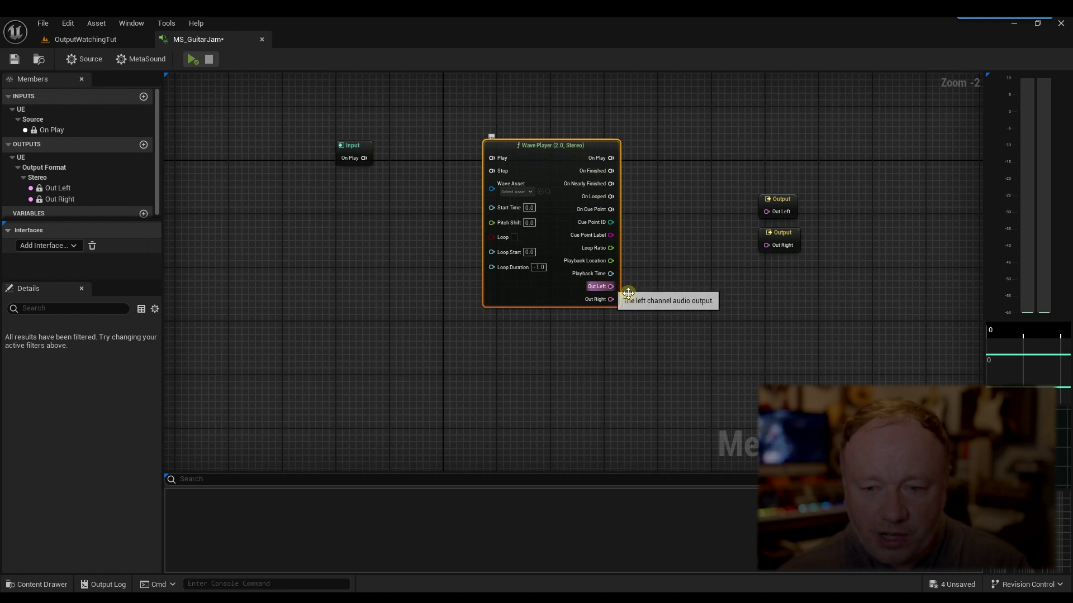
right_click(651, 303)
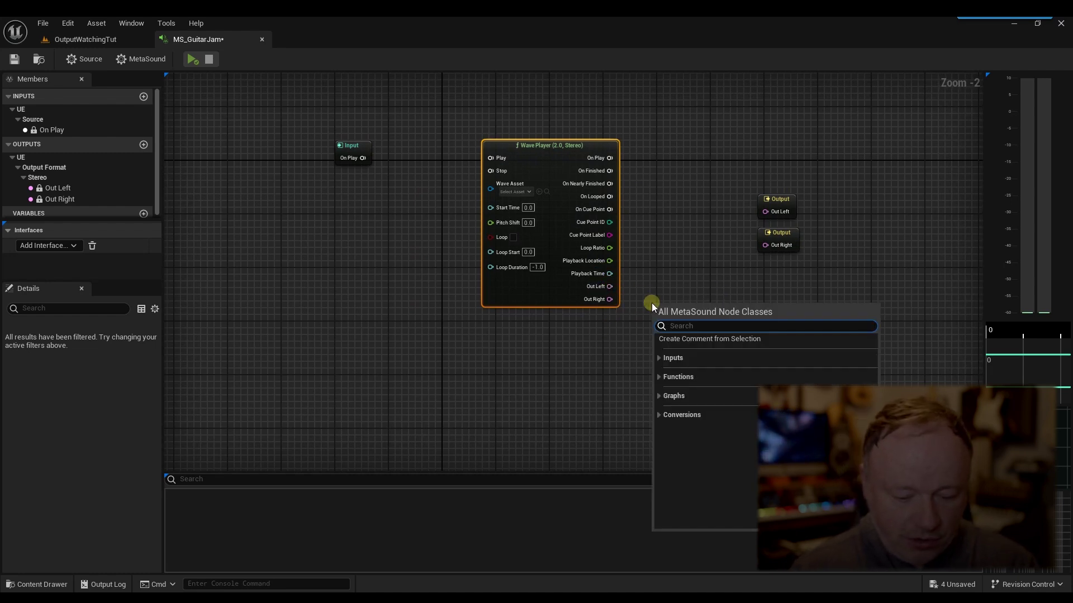
type("mixer")
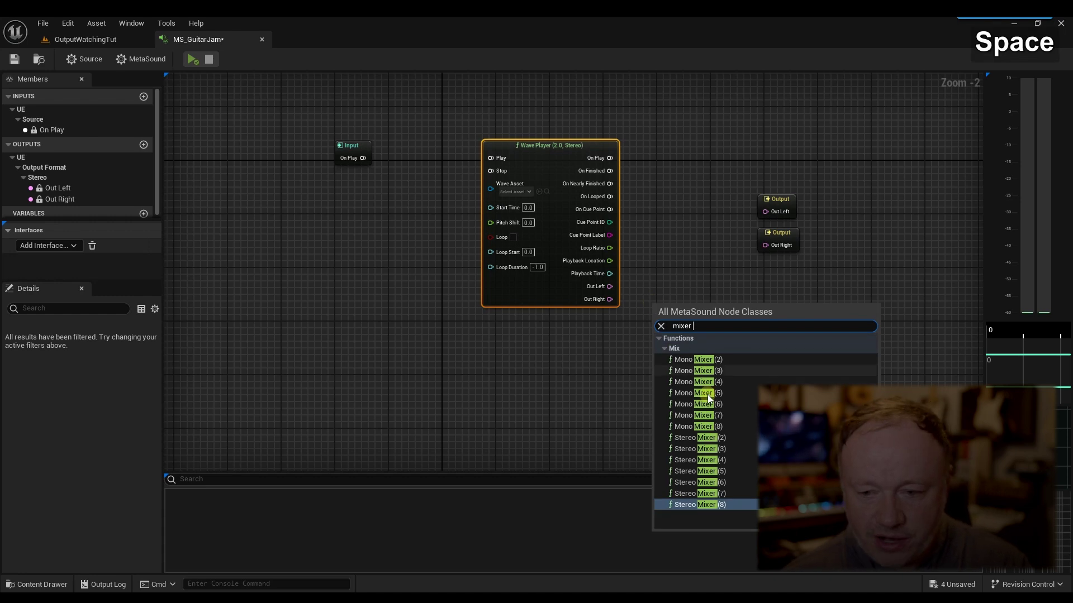
left_click(707, 459)
- Connect the mixer's outputs to the Out Left and Out Right nodes, and the Wave Player's stereo outputs to In 0 L and In 0 R
left_click_drag(766, 218, 819, 272)
left_click(780, 240)
left_click_drag(732, 298, 828, 312)
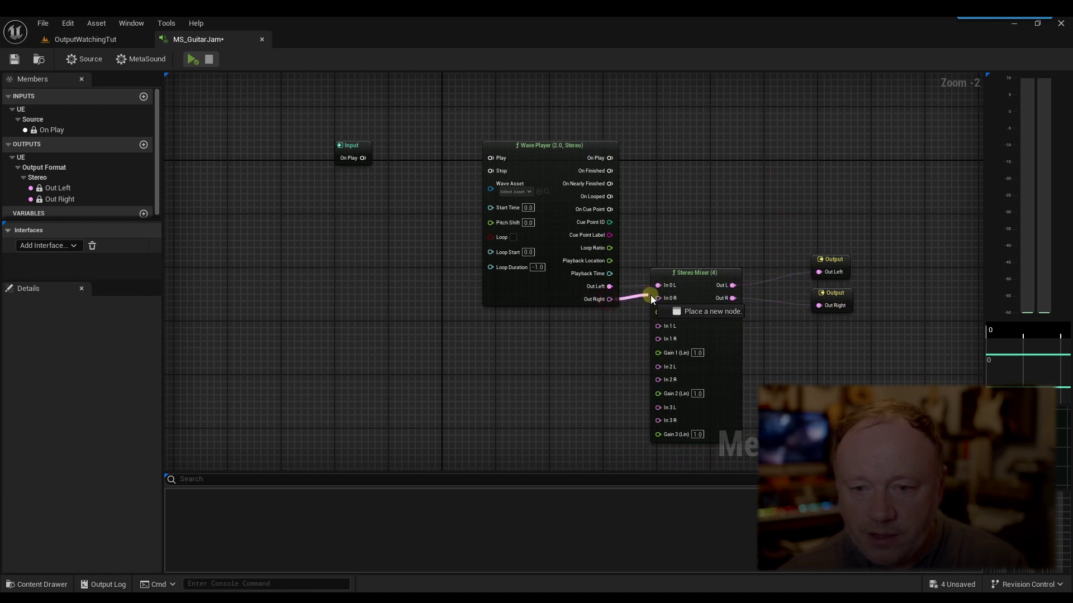
- Move the Input node down and away from the Wave Player, and connect its On Play trigger to the Wave Player's Play input
left_click_drag(363, 145, 274, 265)
right_click_drag(393, 346, 386, 315)
left_click_drag(270, 248, 306, 230)
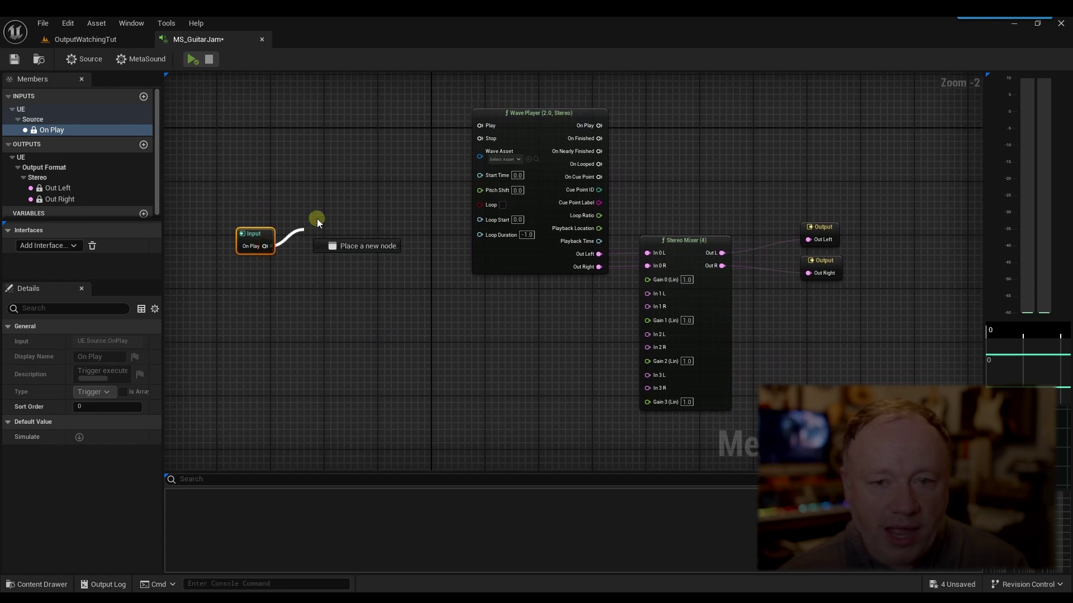
left_click_drag(392, 184, 479, 125)
left_click(504, 159)
type("bass")
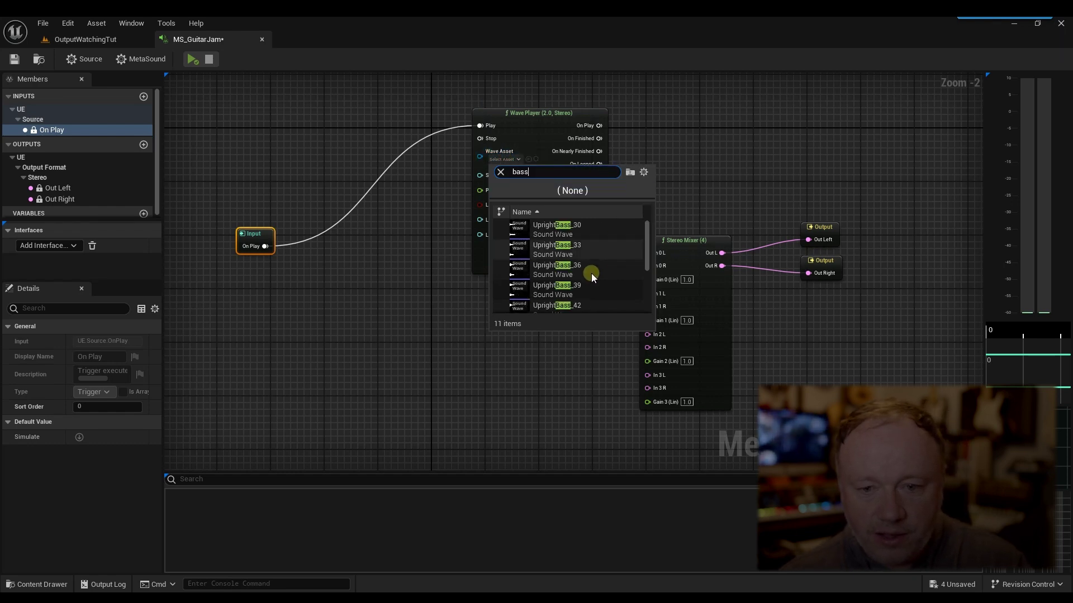
left_click(591, 273)
left_click(347, 285)
- Return to the OutputWatchingTut level's AudioStems folder and preview the BASS_B1 and Drums_B stems
left_click(86, 39)
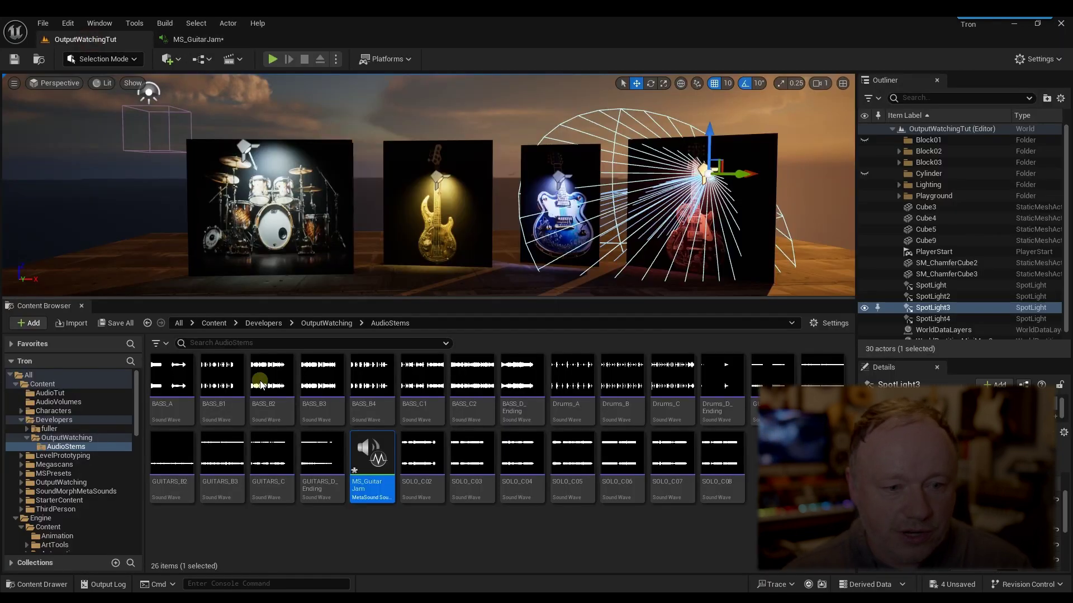
mouse_move(277, 380)
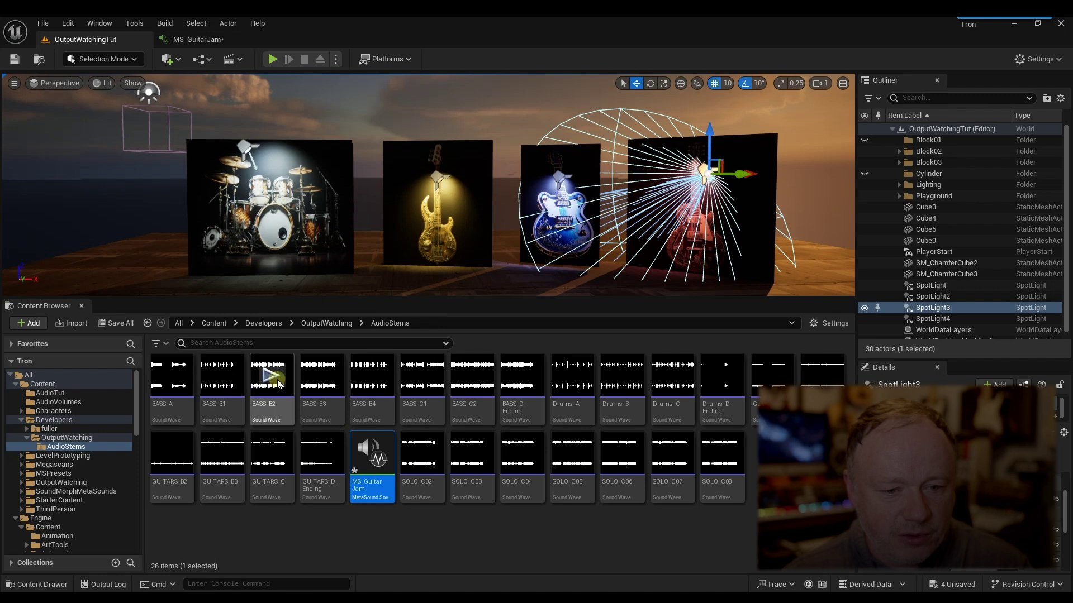
left_click(222, 377)
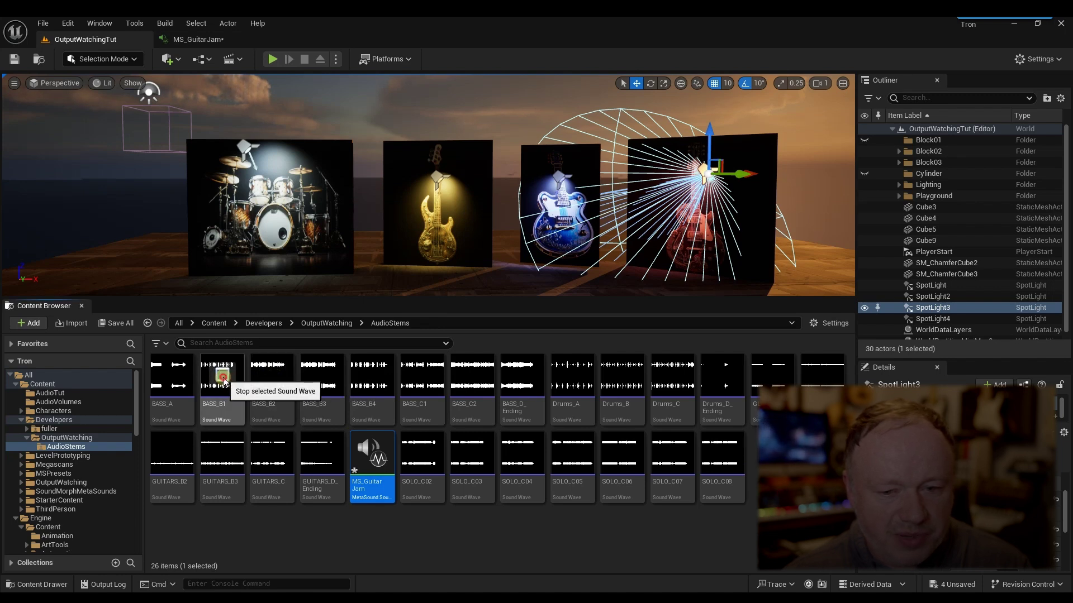
left_click(619, 379)
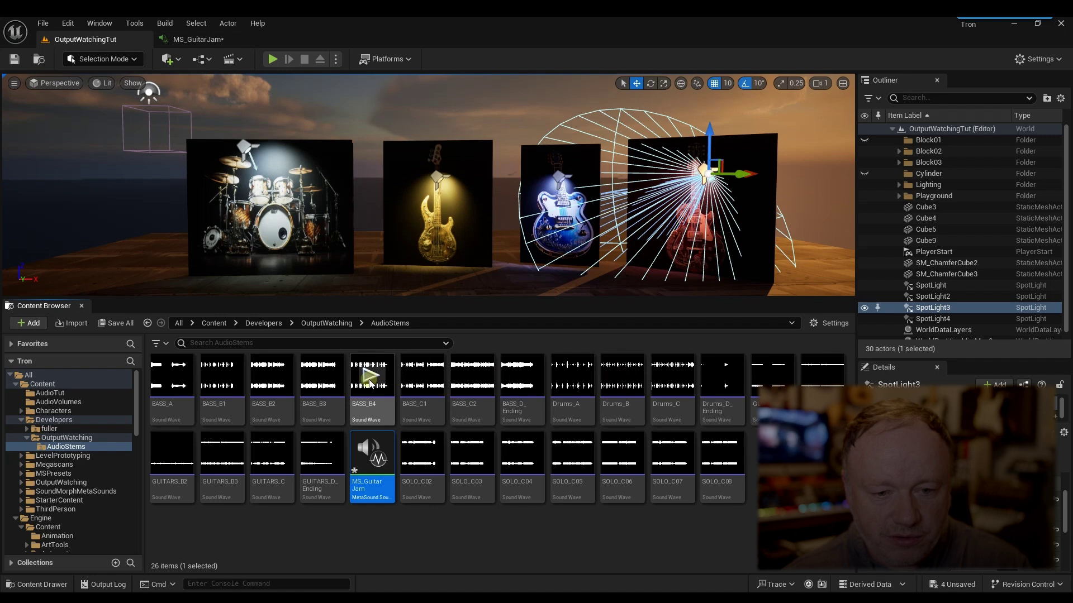
- Assign the BASS_B1 sound wave as the Wave Player's wave asset in MS_GuitarJam and move the node down, away from the mixer
left_click(170, 391)
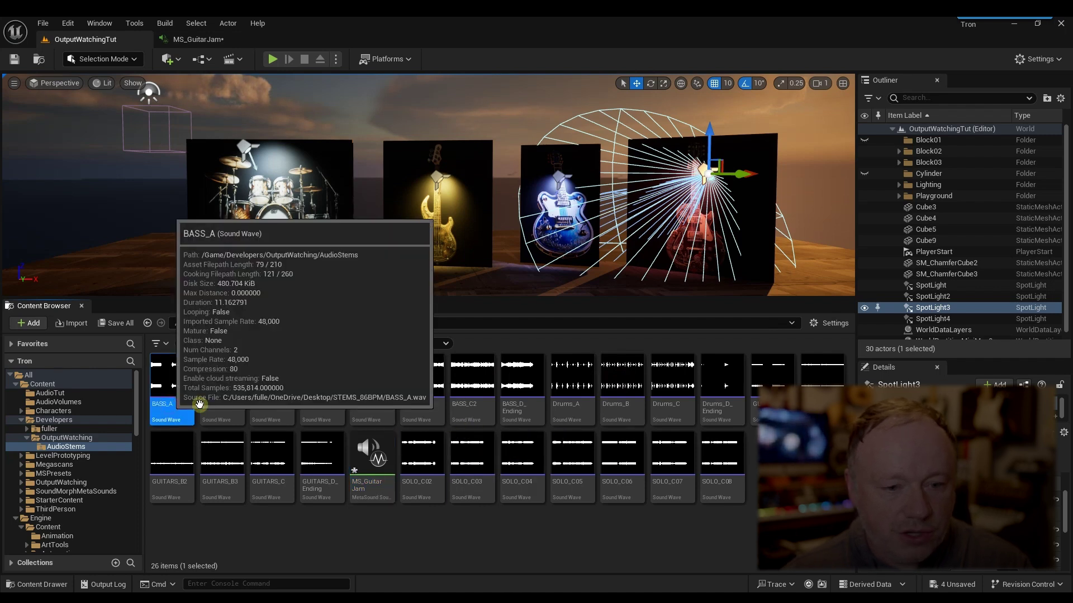
left_click(198, 40)
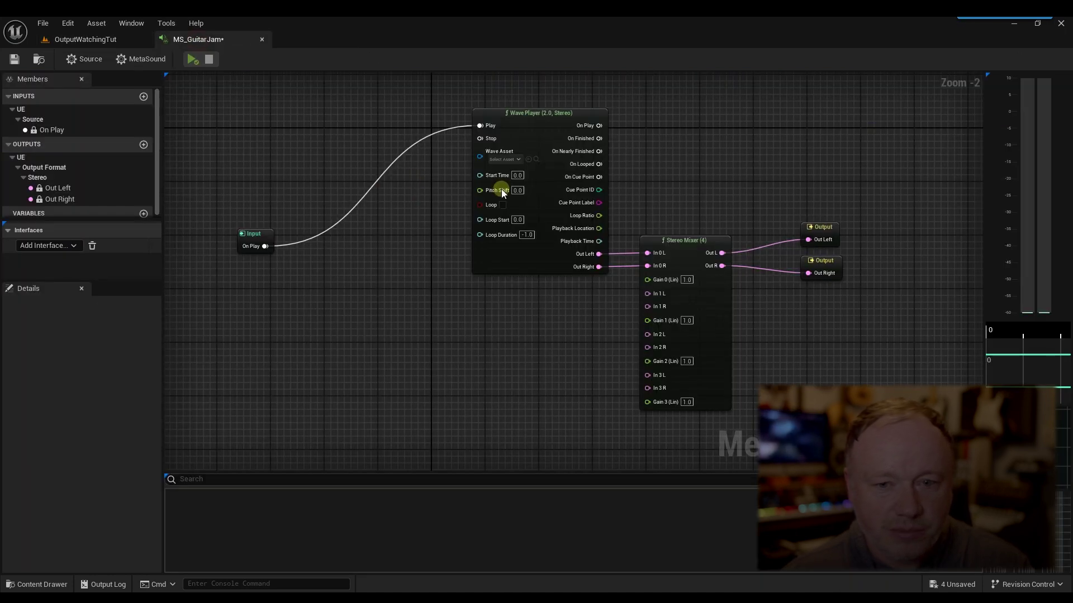
left_click(528, 160)
left_click_drag(518, 120, 484, 153)
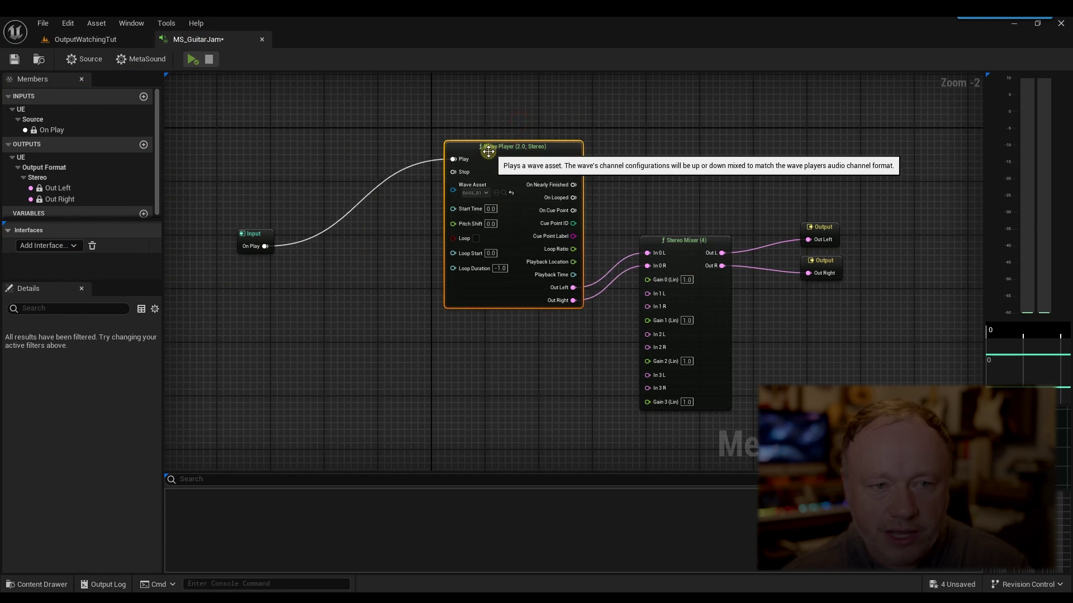
- Play the MS_GuitarJam MetaSound to audition the bass stem, and stop the playback
left_click(193, 58)
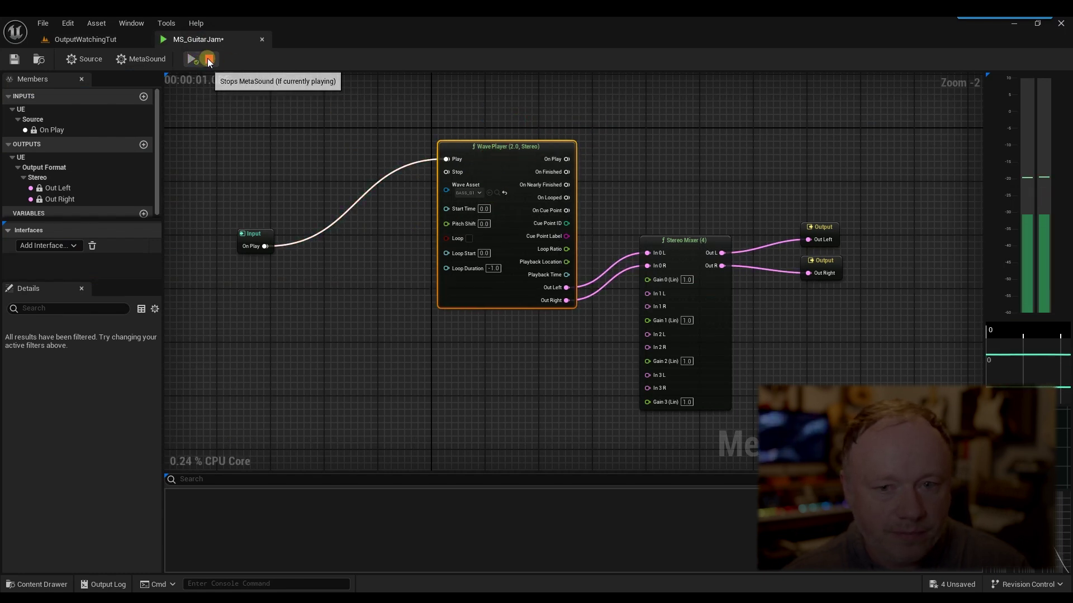
left_click(209, 59)
right_click_drag(360, 305, 348, 258)
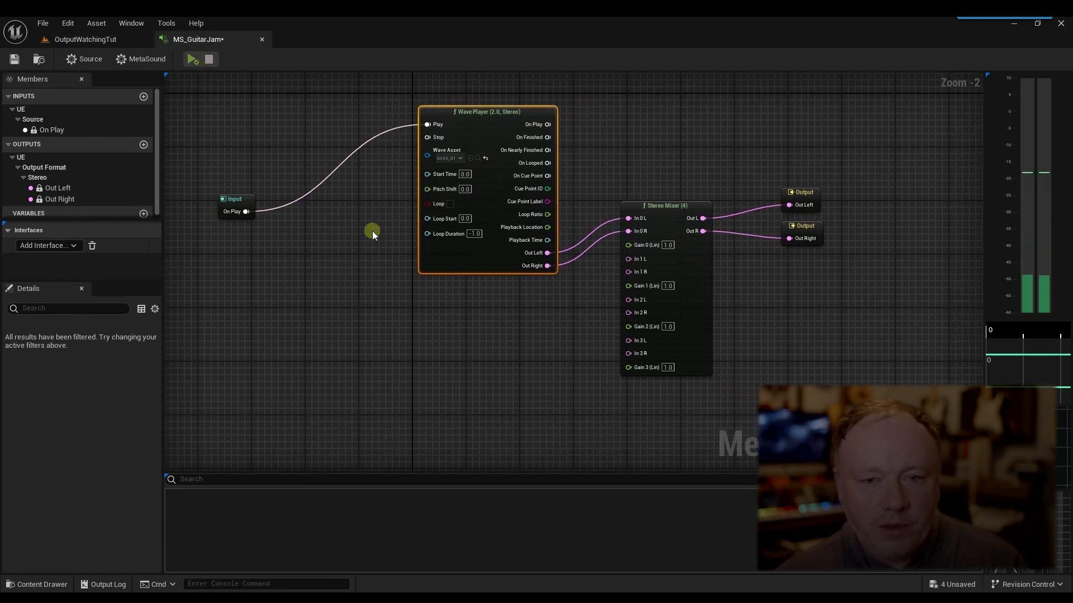
left_click(448, 158)
type("drums")
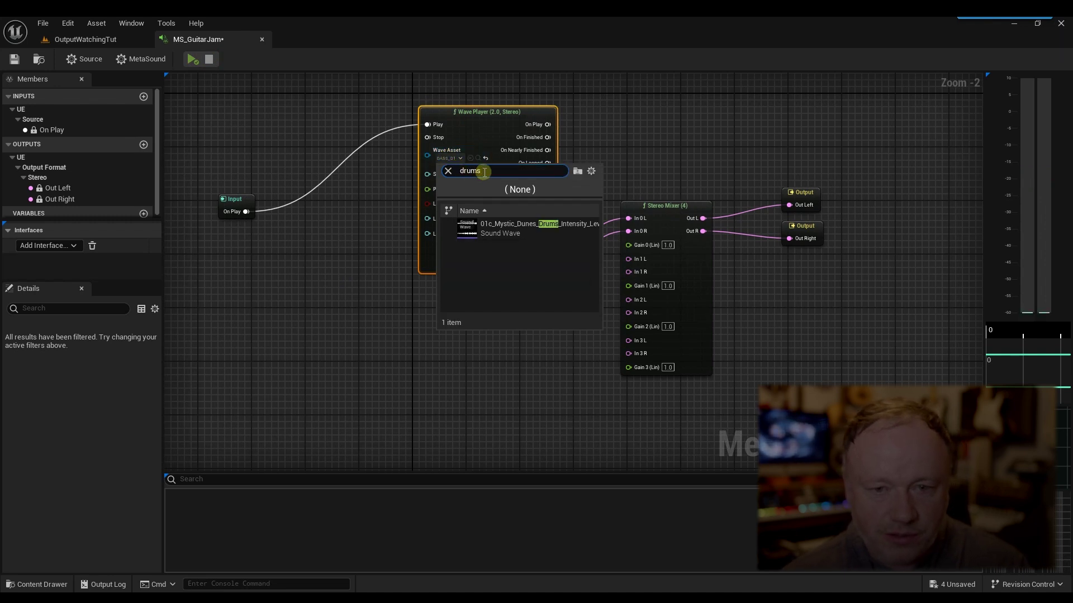
left_click(290, 247)
- Select the Drums_B stem in AudioStems, assign it as the Wave Player's wave asset in MS_GuitarJam, and briefly audition the MetaSound
left_click(134, 40)
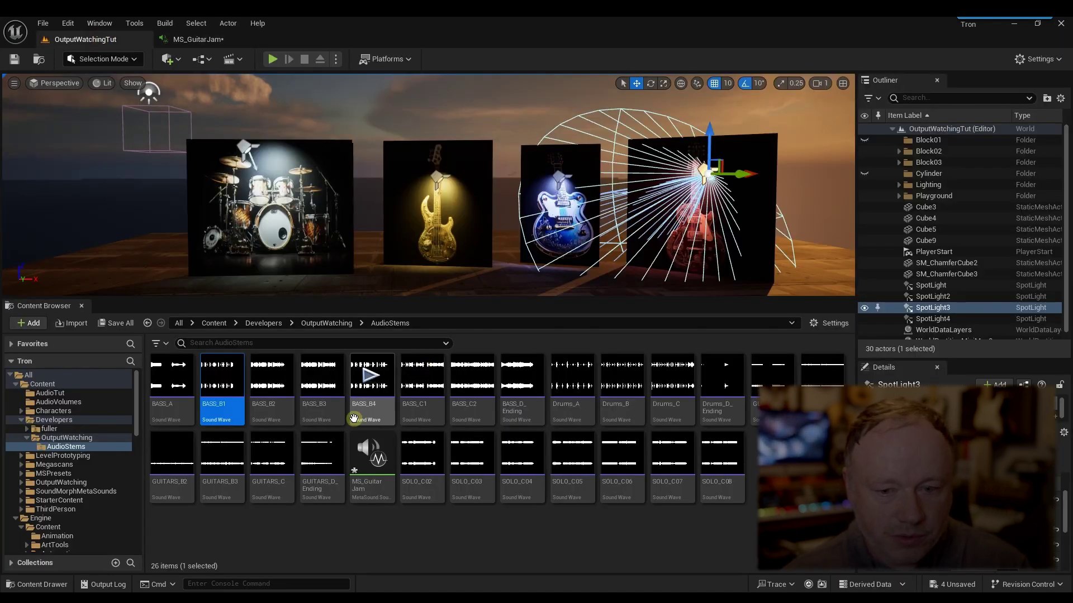
left_click(631, 411)
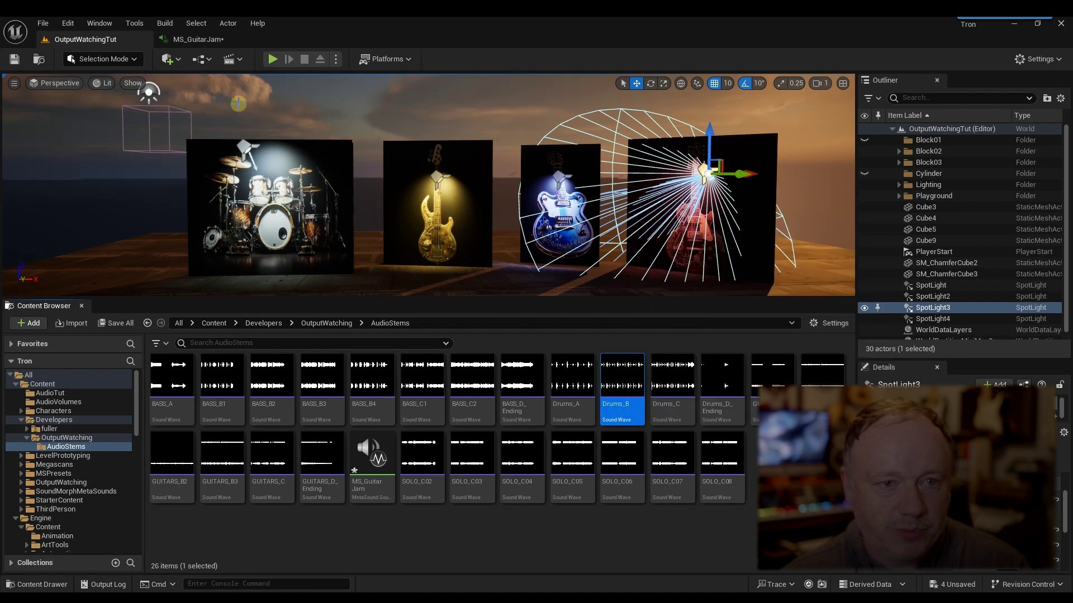
left_click(199, 40)
left_click(471, 158)
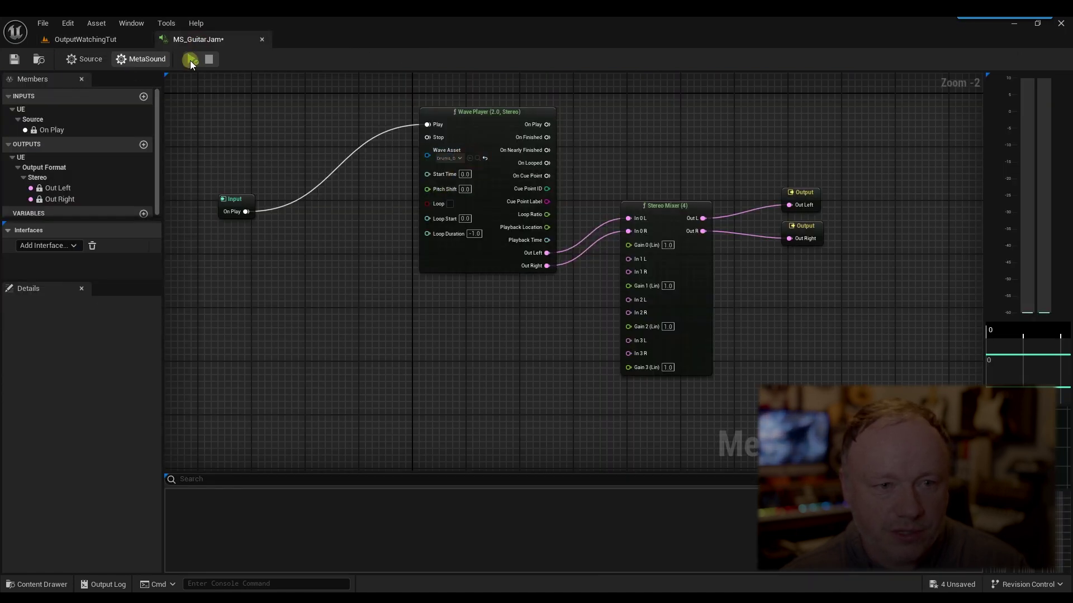
left_click(192, 60)
left_click(209, 58)
- Duplicate the drums Wave Player node and place the copy directly below the original
left_click(473, 127)
key("ctrl+c")
key("ctrl+v")
left_click_drag(575, 191, 495, 302)
right_click_drag(565, 328, 568, 296)
- Select the BASS_B1 stem in AudioStems and assign it as the second Wave Player's wave asset in MS_GuitarJam
left_click(119, 40)
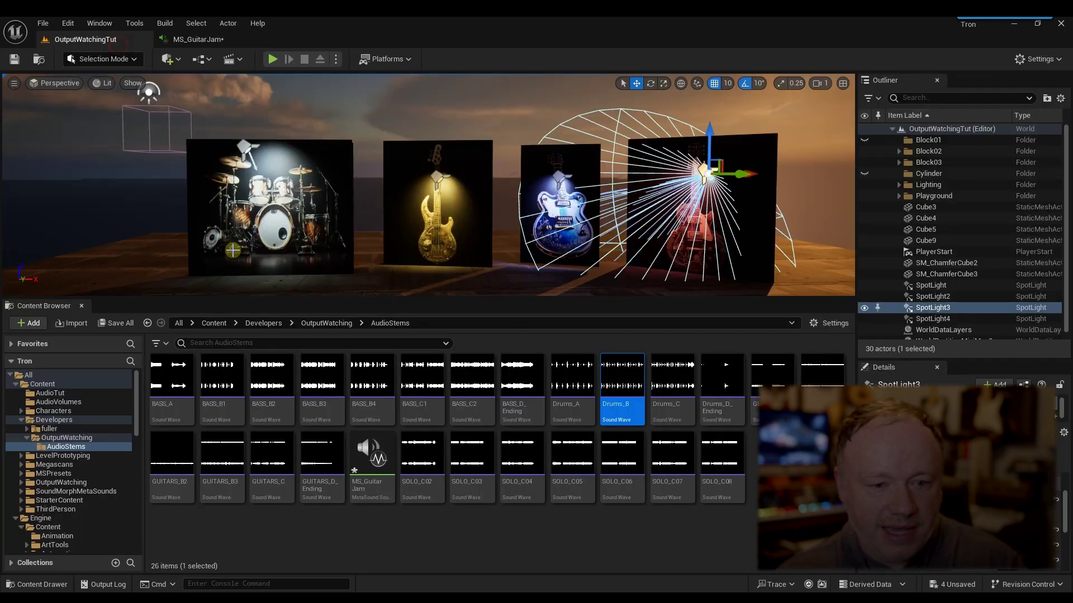
left_click(238, 397)
left_click(229, 40)
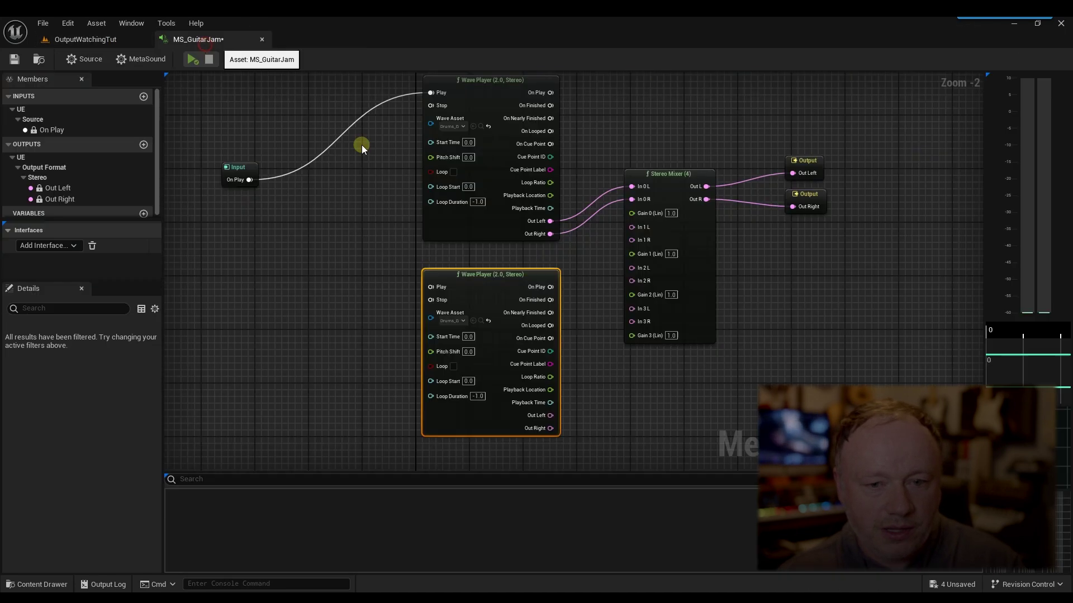
left_click(488, 322)
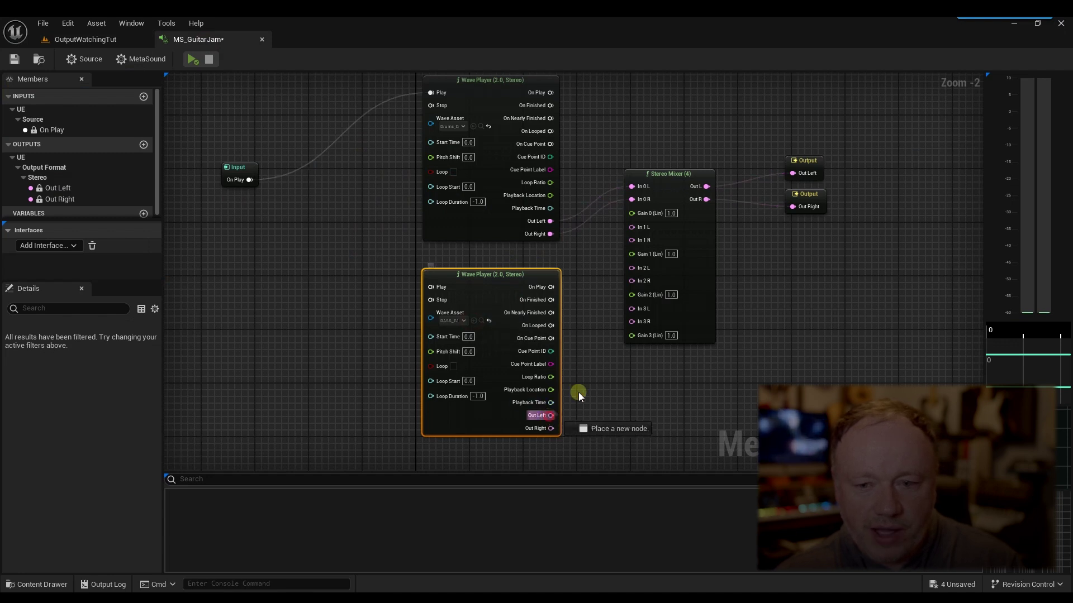
- Wire the second Wave Player's outputs to mixer inputs In 1 L and In 1 R and On Play to its Play, and audition briefly
left_click_drag(639, 297, 632, 227)
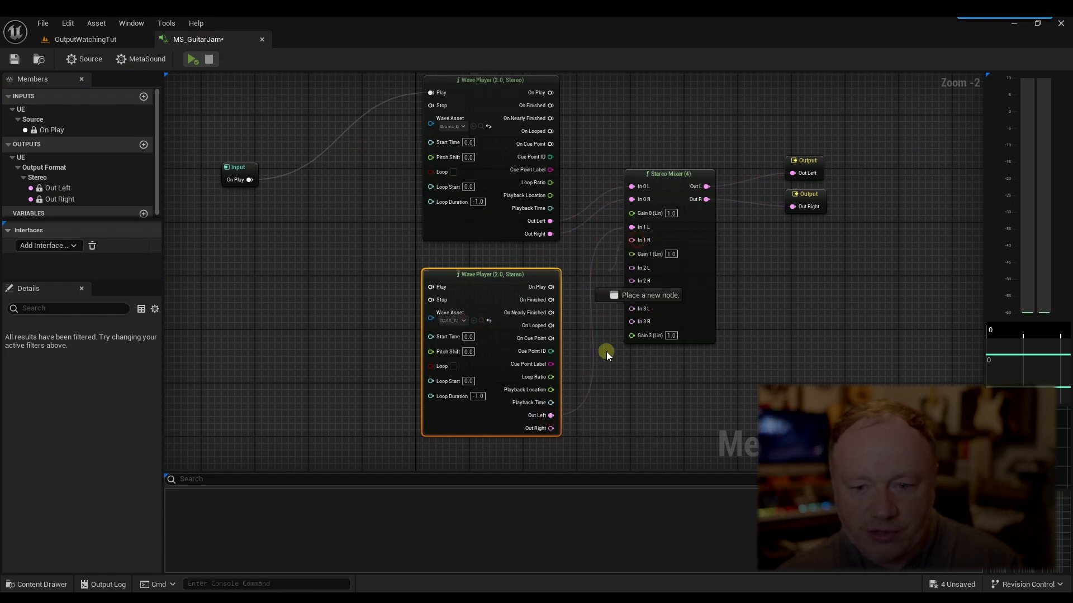
left_click_drag(559, 434, 551, 428)
left_click_drag(255, 186, 435, 287)
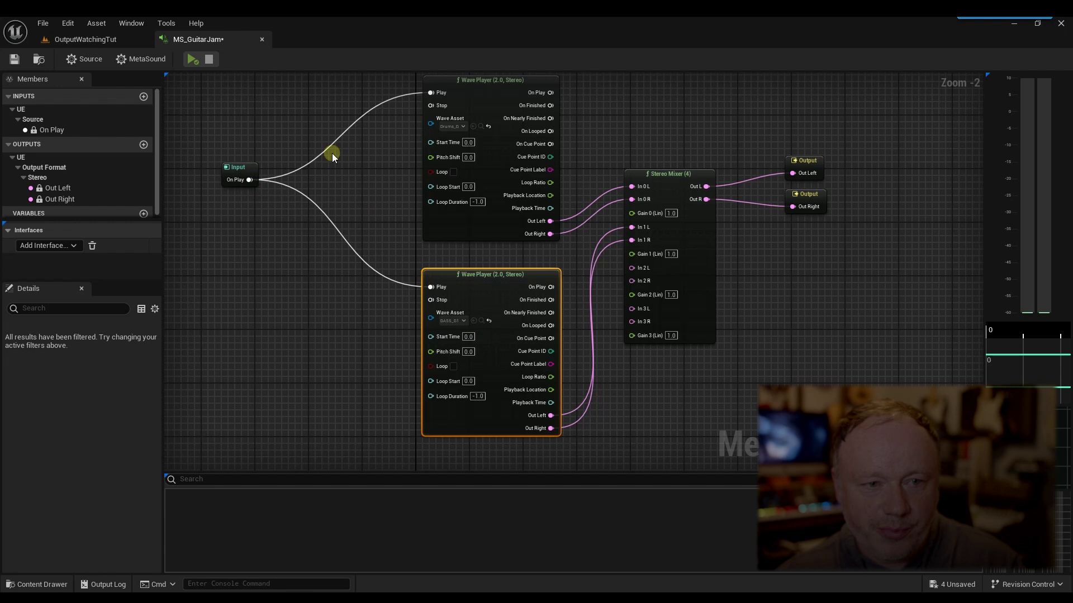
left_click(194, 59)
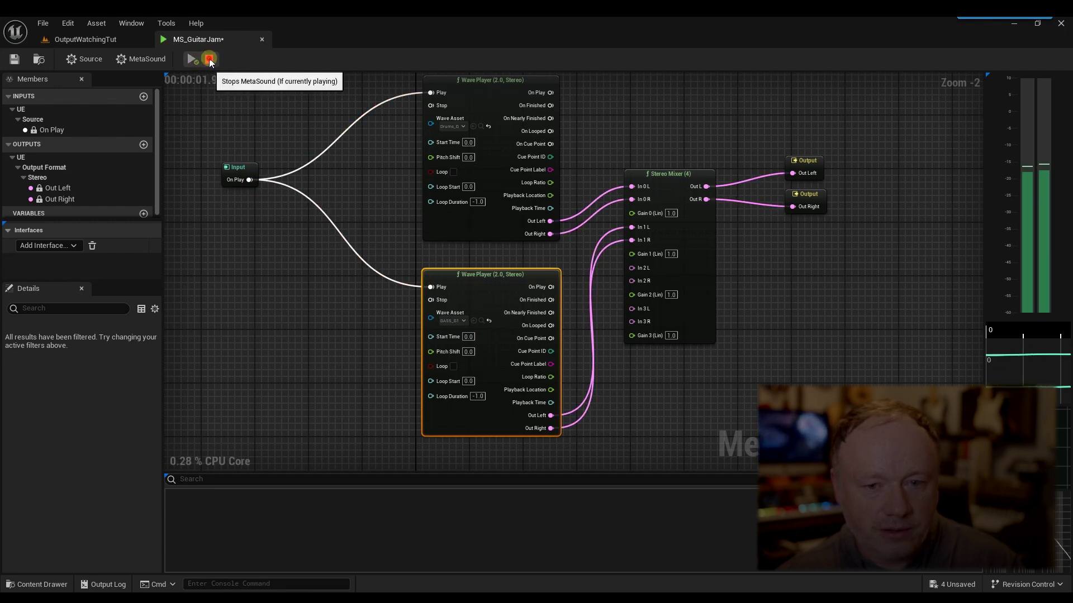
left_click(209, 59)
- Add a third Wave Player copy below the second, with its outputs wired to In 2 L and In 2 R and On Play to its Play
scroll(330, 307, "down", 2)
key("ctrl+c")
key("ctrl+v")
left_click_drag(510, 282, 434, 370)
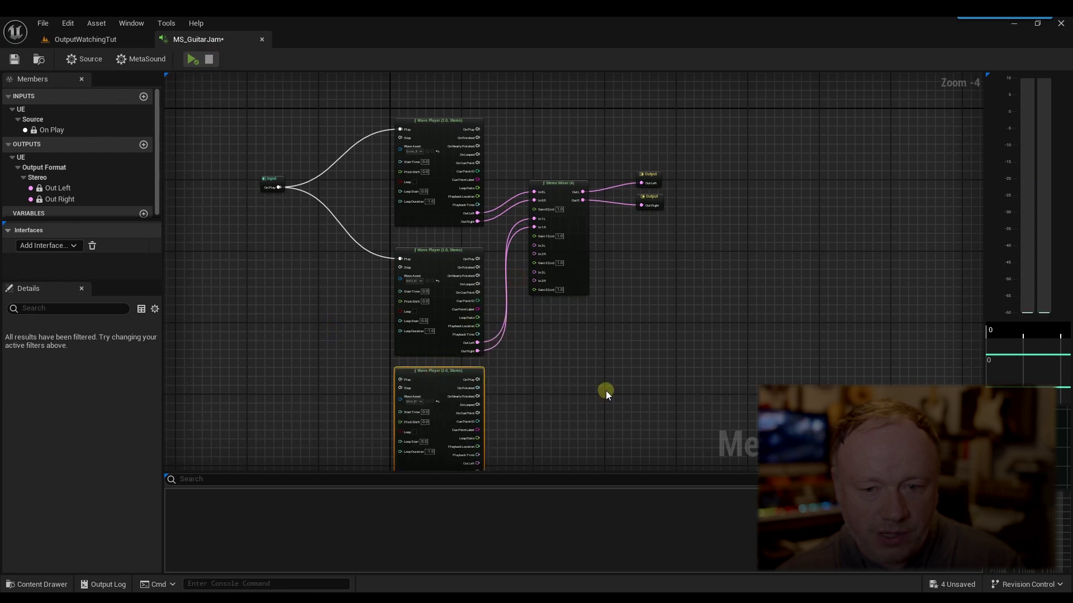
right_click_drag(606, 390, 603, 337)
mouse_move(475, 411)
left_mouse_down()
mouse_move(505, 170)
mouse_move(534, 188)
mouse_move(509, 399)
mouse_move(475, 419)
left_mouse_up()
left_click_drag(276, 135, 400, 326)
- Select the GUITARS_B3 stem in AudioStems and assign it as the third Wave Player's wave asset in MS_GuitarJam
left_click(90, 39)
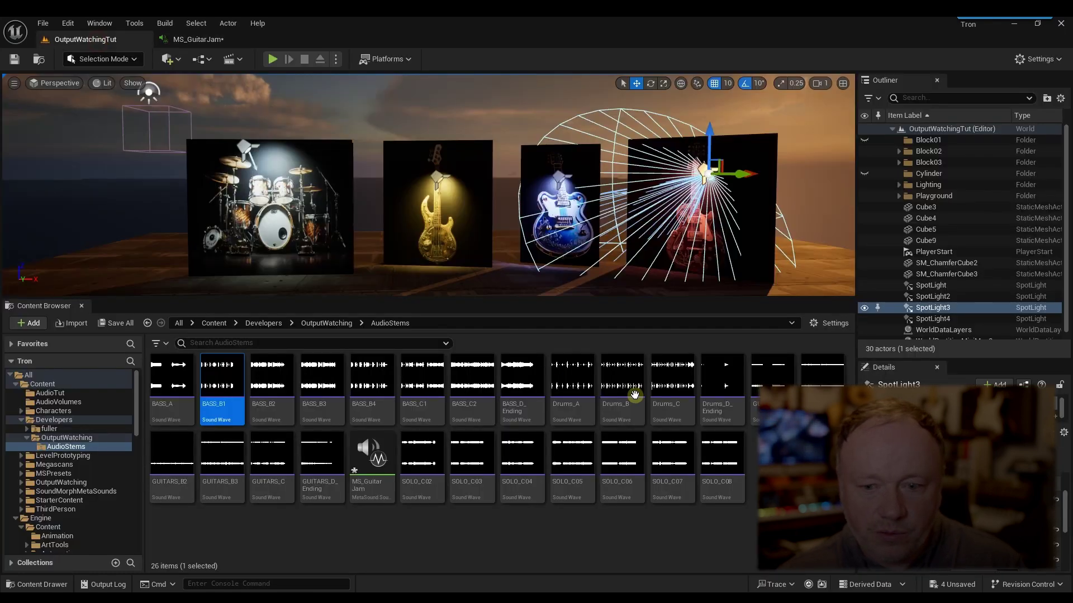
left_click(224, 461)
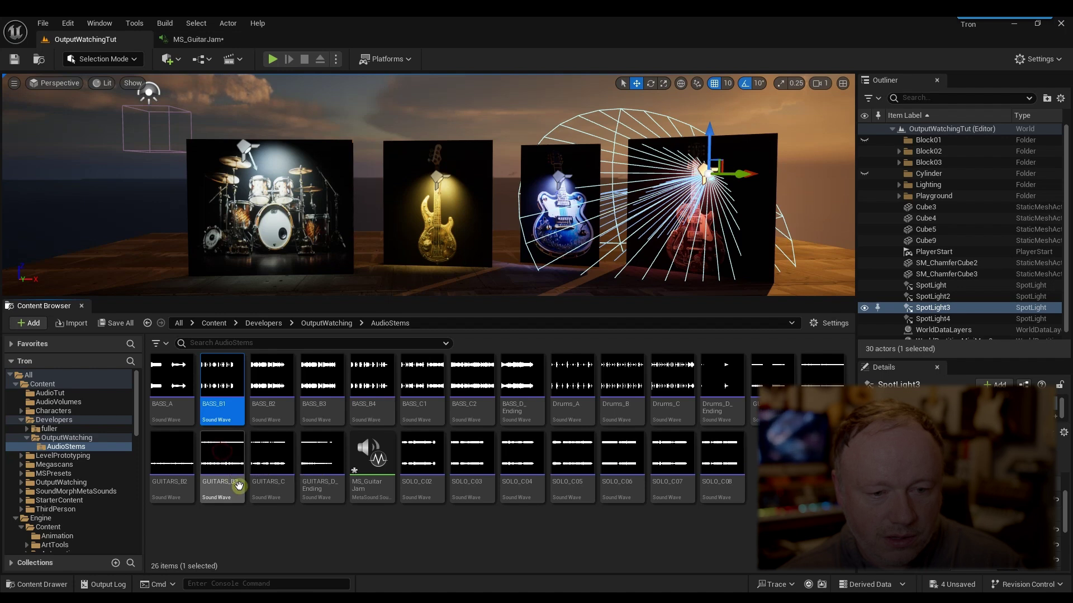
left_click(215, 39)
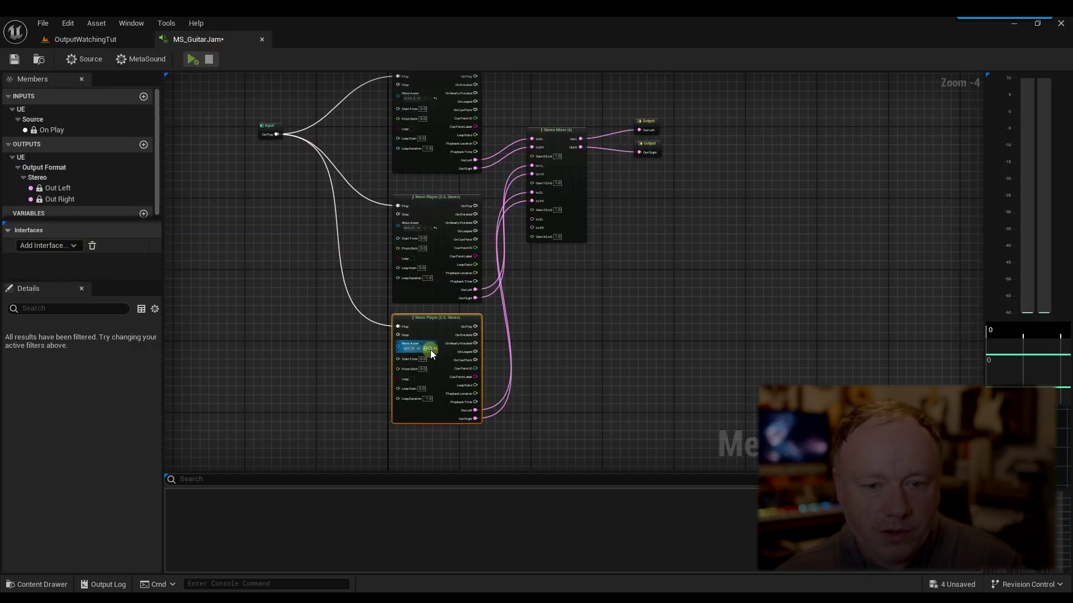
left_click(425, 348)
- Add a fourth Wave Player copy below the third and wire its stereo outputs to mixer inputs In 3 L and In 3 R
right_click_drag(473, 325, 494, 256)
key("ctrl+c")
key("ctrl+v")
left_click_drag(607, 293, 462, 367)
scroll(462, 366, "down", 1)
mouse_move(573, 407)
left_mouse_down()
mouse_move(606, 175)
mouse_move(641, 335)
mouse_move(574, 414)
left_mouse_up()
- Move the Stereo Mixer with its Output nodes, and the Input node, away from the Wave Players and down toward the middle of the stack
right_click_drag(451, 300, 431, 284)
right_click_drag(636, 249, 609, 320)
left_click_drag(686, 239, 686, 239)
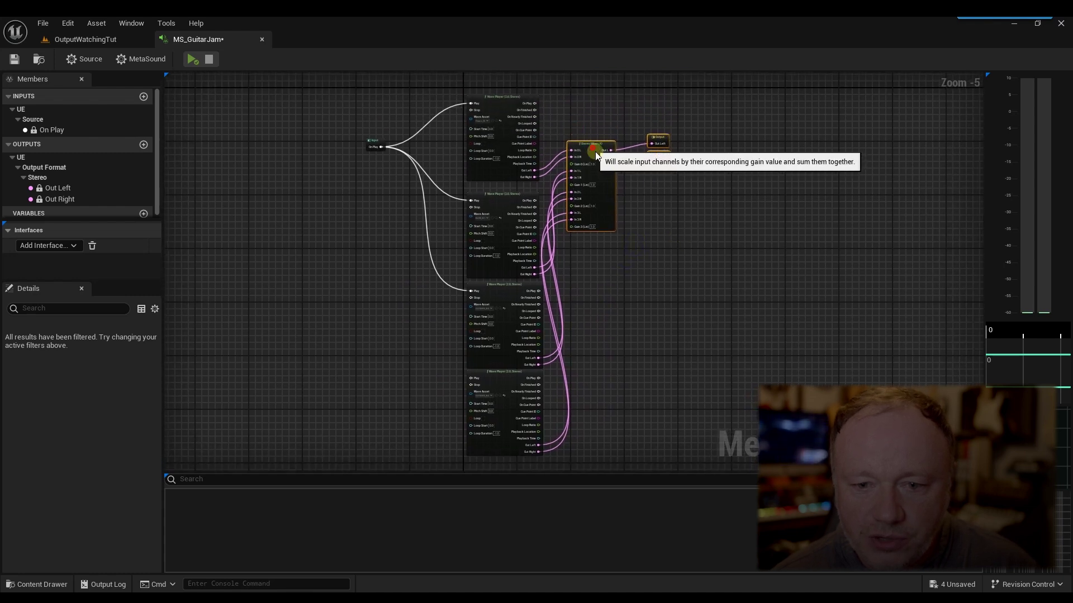
left_click_drag(589, 148, 646, 248)
left_click(654, 175)
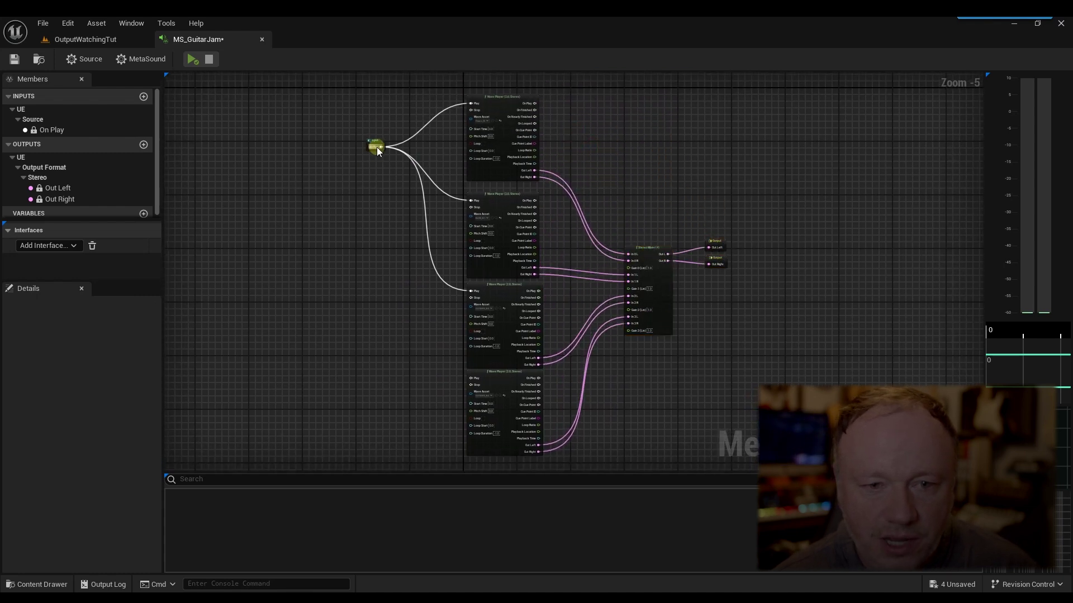
right_click_drag(375, 151, 417, 149)
left_click_drag(431, 112, 355, 211)
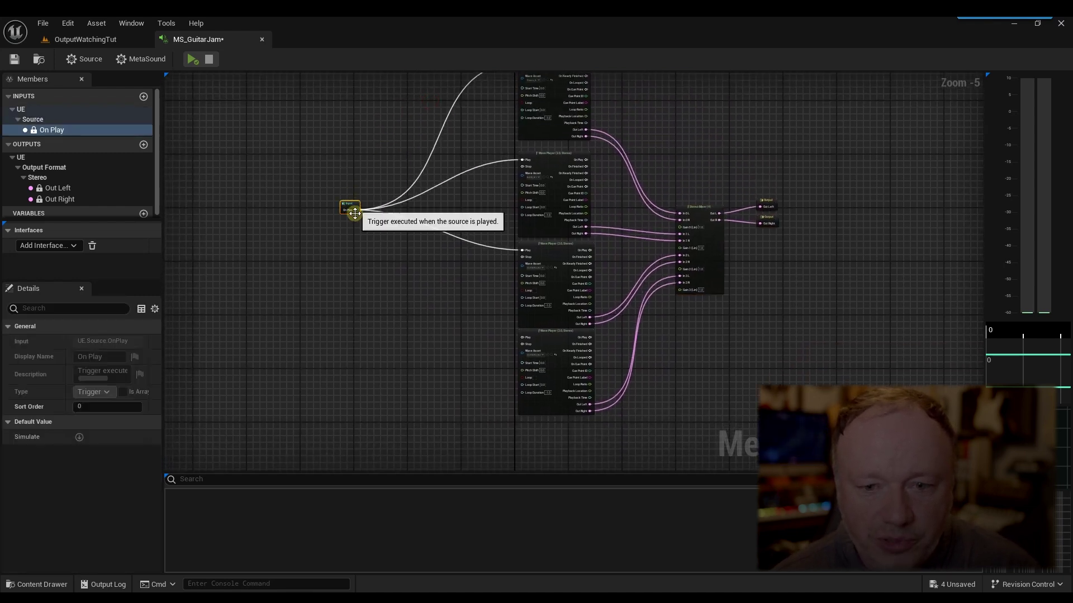
- Promote the fourth Wave Player's Wave Asset input to a graph variable placed beside the node
scroll(474, 368, "up", 2)
right_click_drag(474, 367, 535, 338)
left_click_drag(615, 314, 539, 324)
left_click(584, 372)
- Make the Wave Asset variable an array and add six empty elements to its default value
left_click(135, 387)
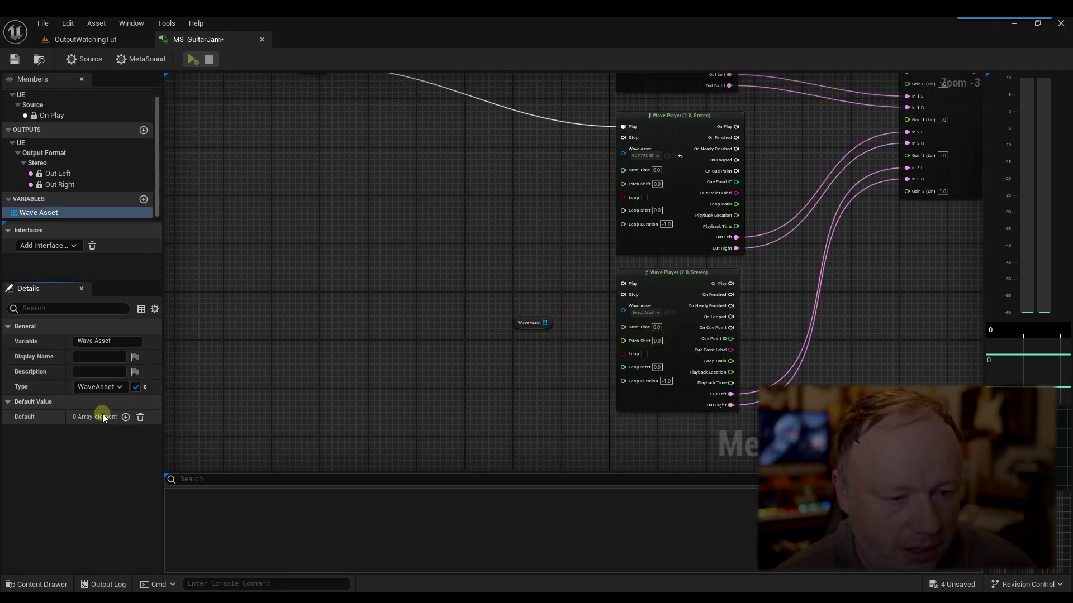
left_click(126, 416)
left_click(126, 416)
left_click(127, 417)
left_click(126, 417)
left_click(126, 416)
left_click(126, 417)
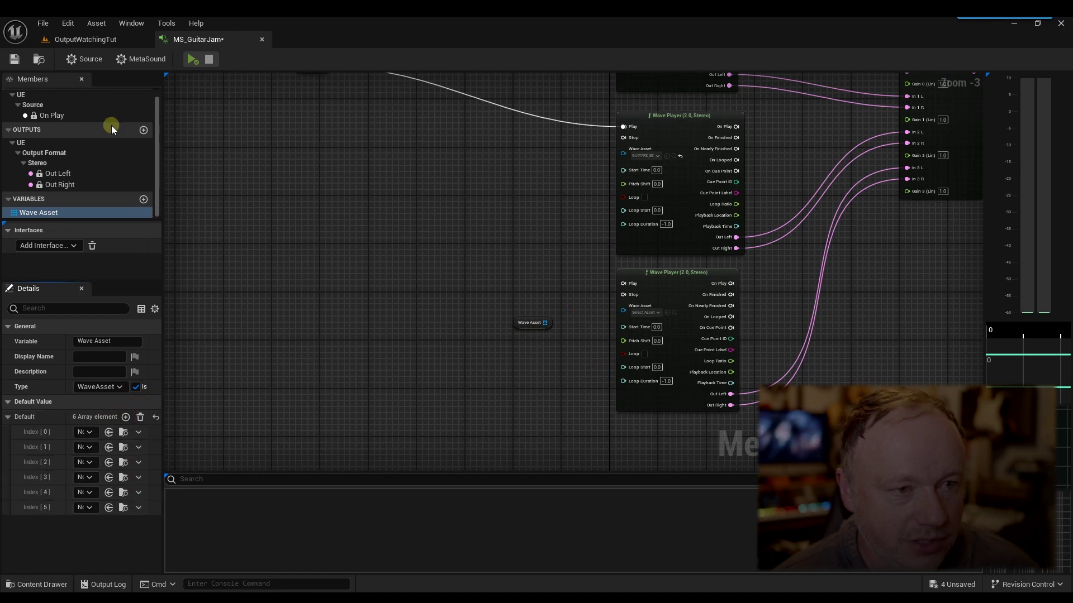
- Select the seven solo stems SOLO_C02 through SOLO_C08 in the level's AudioStems folder
left_click(92, 38)
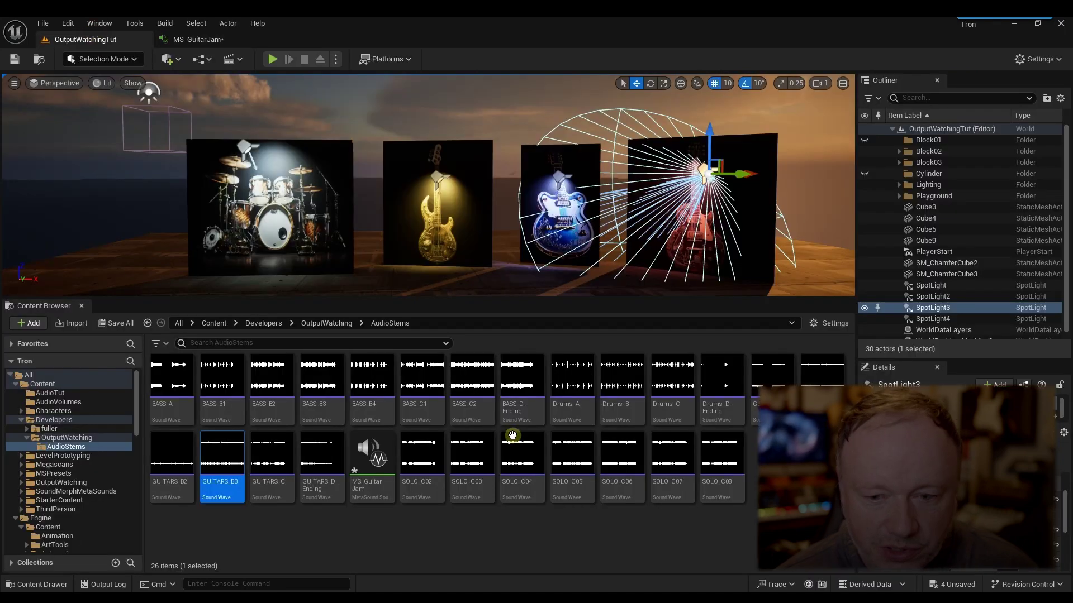
left_click(426, 486)
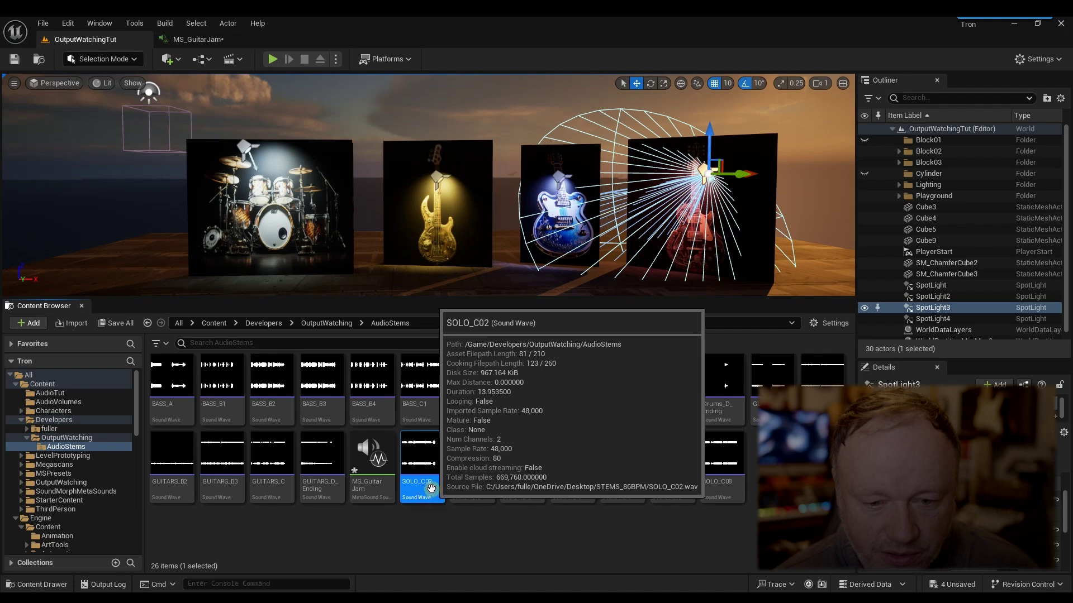
left_click(472, 486, "shift")
left_click(523, 486, "shift")
left_click(571, 489, "shift")
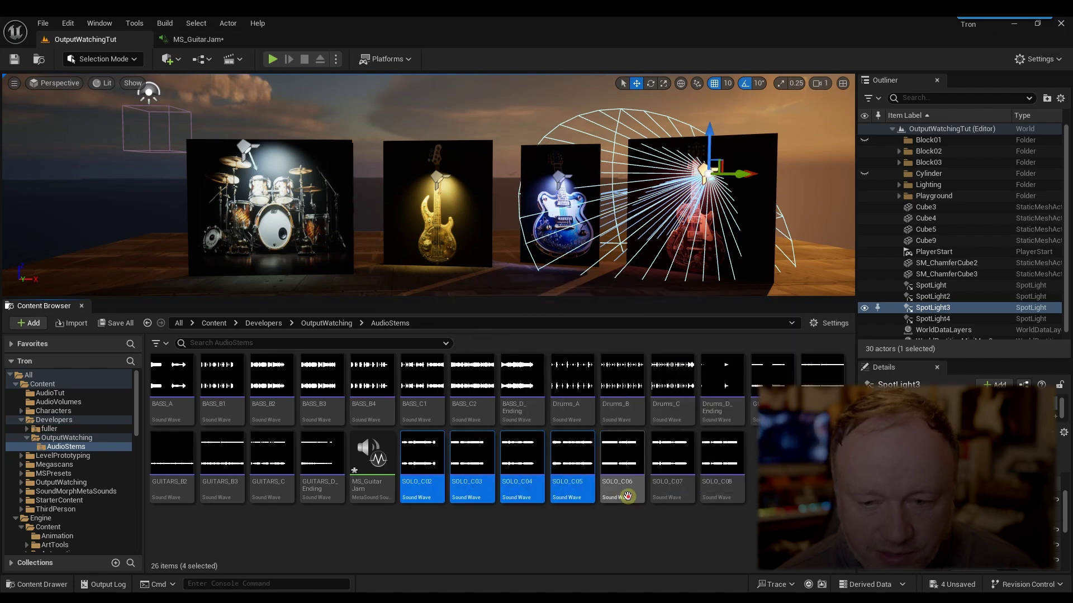
left_click(721, 486, "shift")
- Undock MS_GuitarJam beside the content browser, drop the selected SOLO stems into the Wave Asset variable's default array, and dock the editor again
left_click(198, 39)
left_click_drag(199, 39, 436, 103)
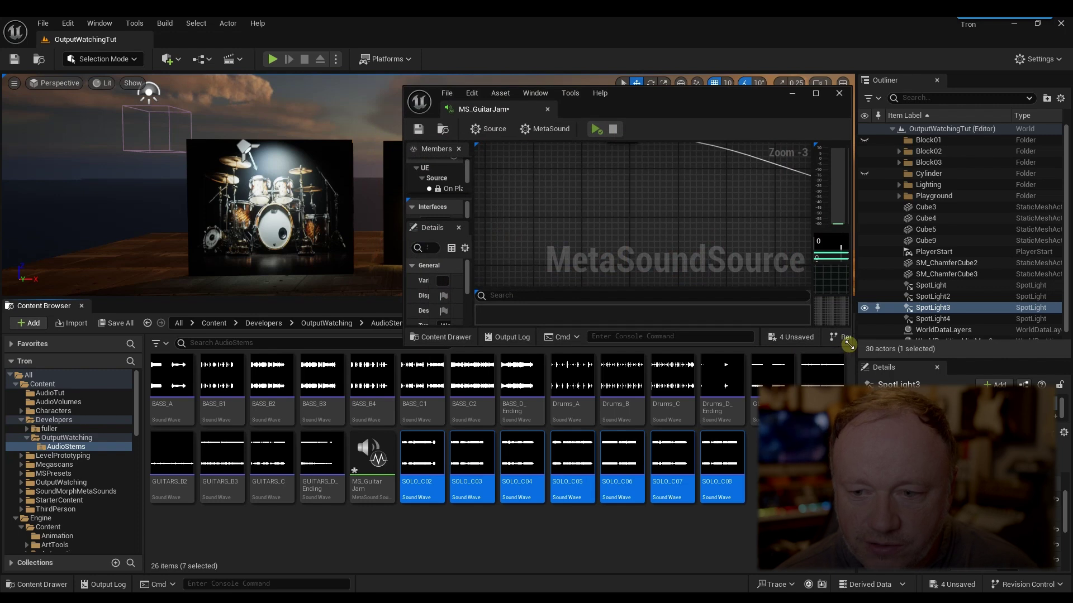
left_click_drag(847, 345, 1001, 516)
left_click_drag(632, 99, 762, 80)
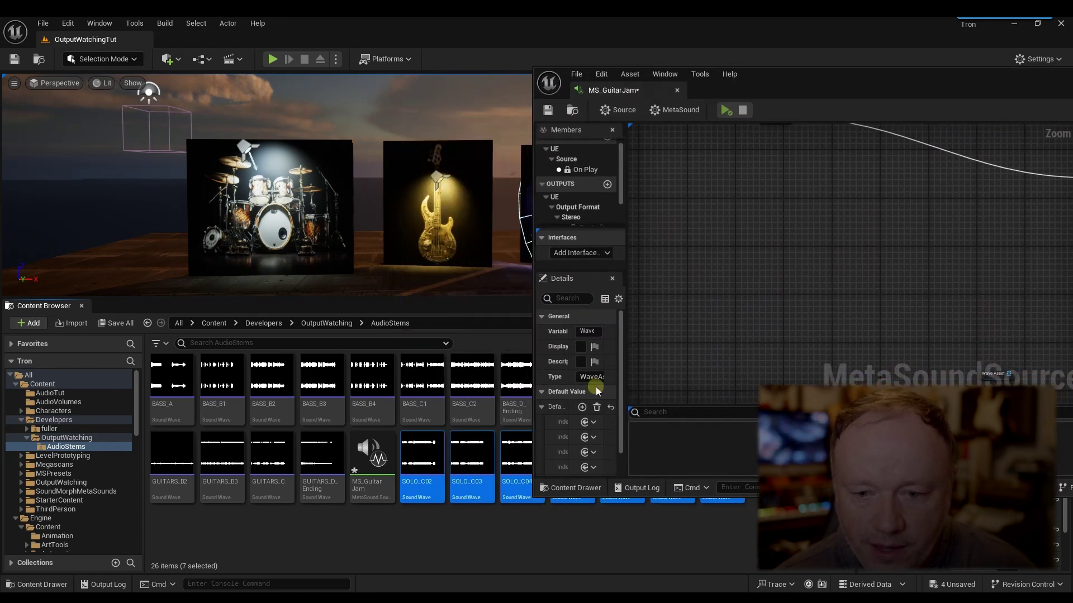
left_click_drag(422, 492, 585, 408)
left_click_drag(628, 95, 228, 40)
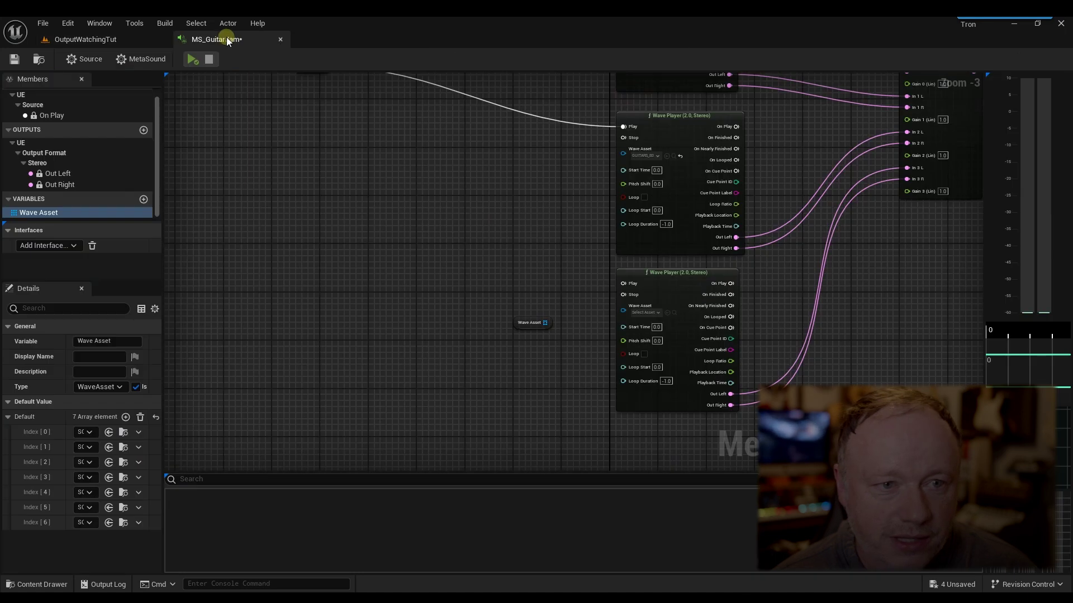
- Widen the details area and add three more empty elements to the Wave Asset default array
left_click_drag(163, 438, 252, 439)
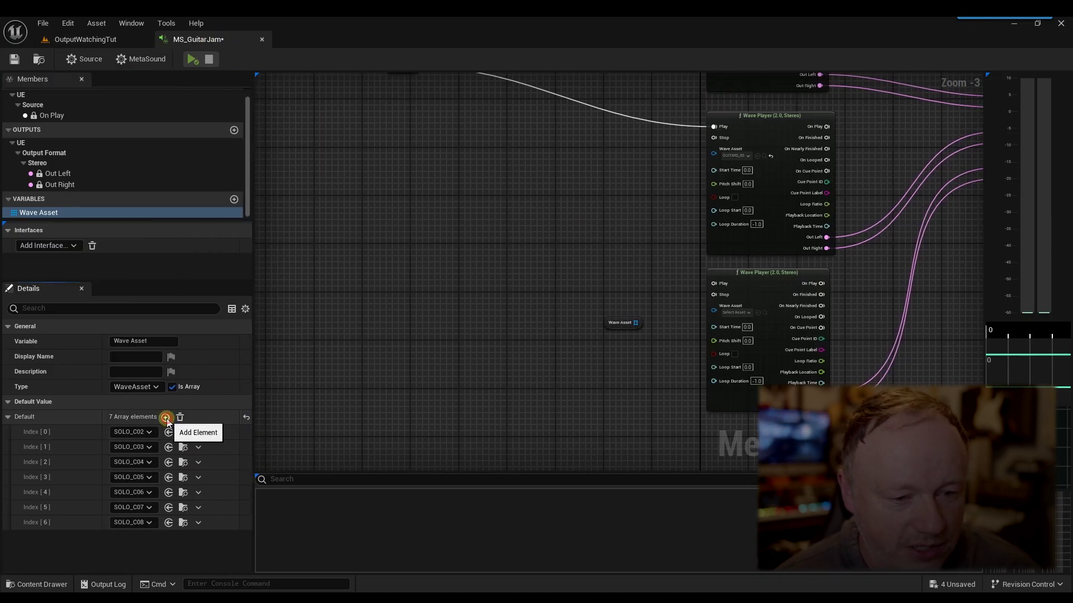
left_click(166, 418)
left_click(165, 417)
left_click(166, 417)
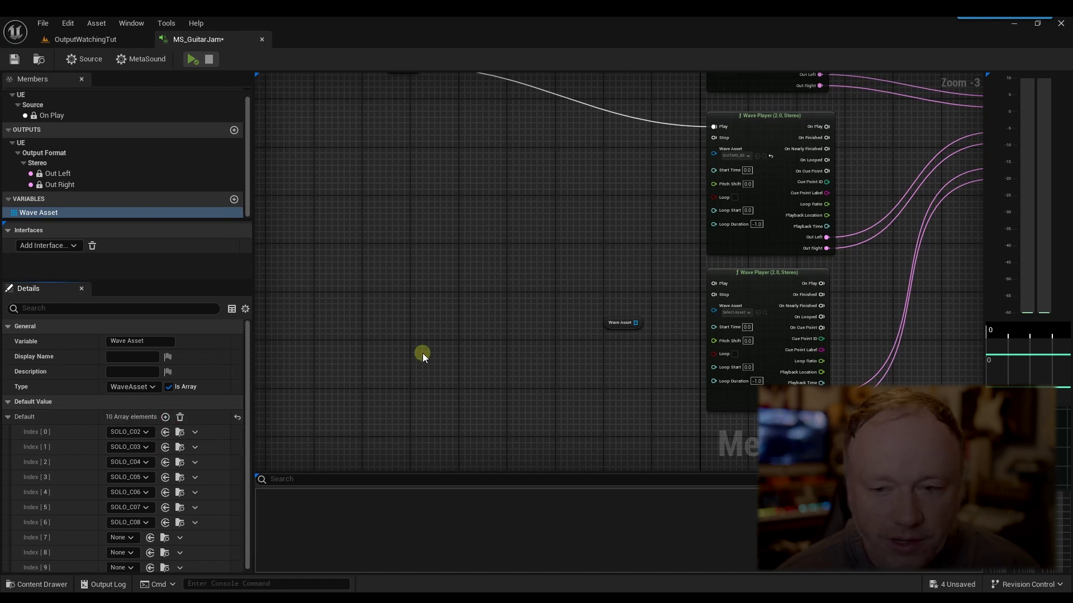
- Add a Random Get (WaveAsset:Array) node fed by the Wave Asset variable node near the fourth Wave Player
right_click_drag(467, 350, 437, 390)
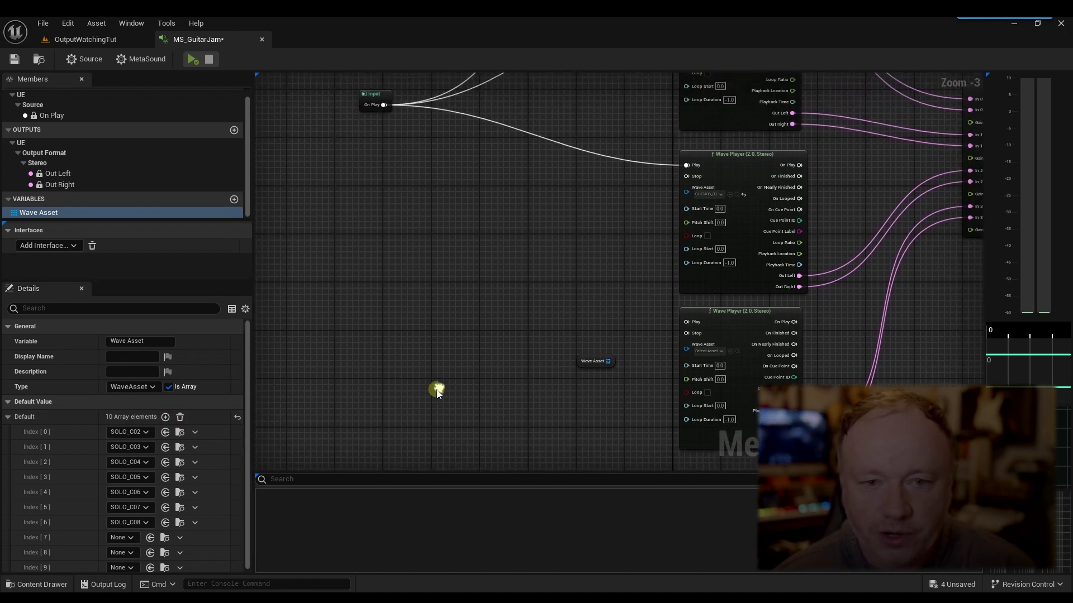
left_click(380, 96)
right_click_drag(407, 173, 465, 220)
right_click_drag(510, 268, 461, 232)
right_click_drag(496, 267, 515, 318)
left_click_drag(584, 377, 586, 380)
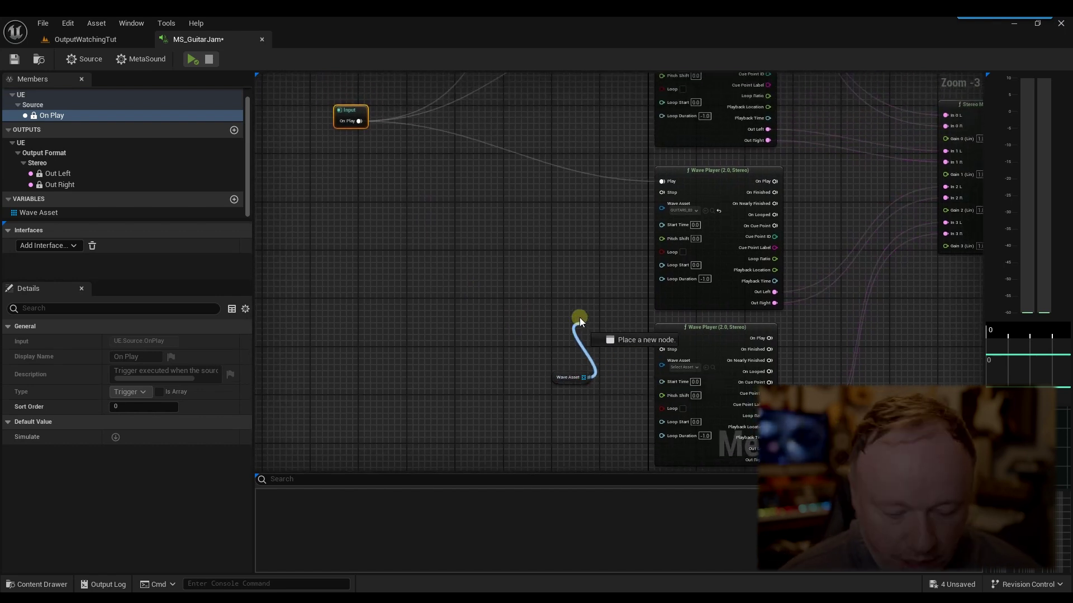
left_click_drag(581, 320, 571, 297)
type("randopm")
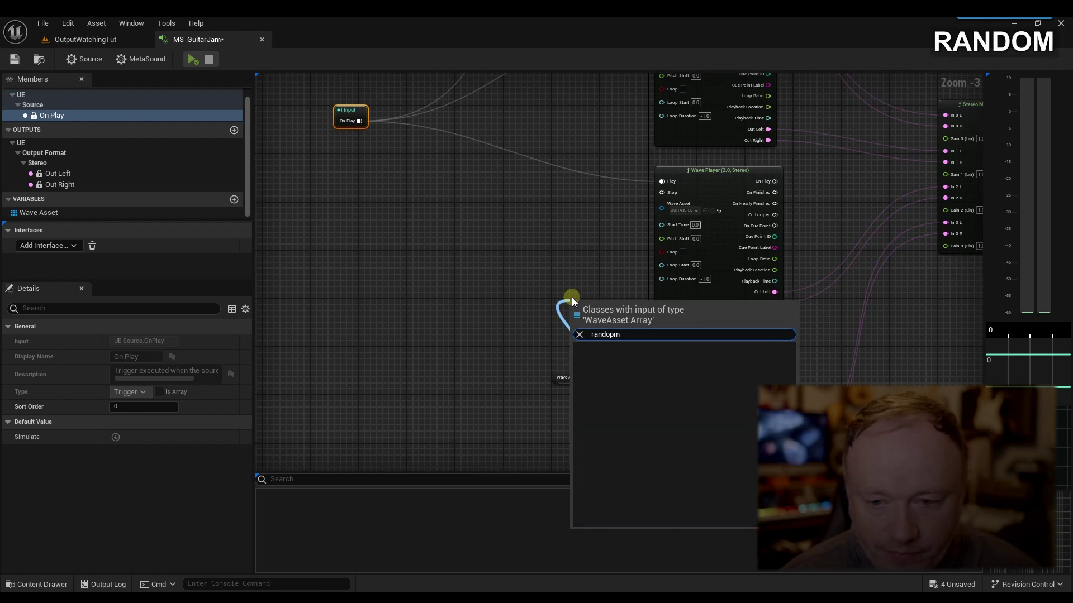
key("BackSpace")
key("BackSpace")
type("m")
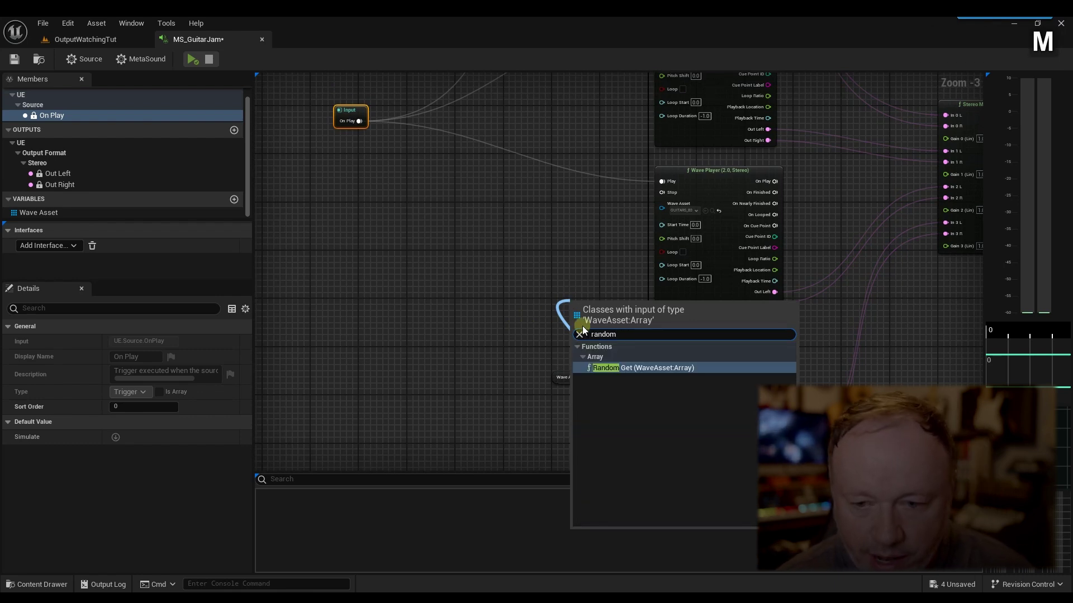
left_click(642, 368)
- Move the Wave Asset variable node in front of Random Get and connect Random Get's Value to the fourth Wave Player's Wave Asset input
left_click_drag(554, 371, 401, 365)
left_click_drag(581, 344, 662, 368)
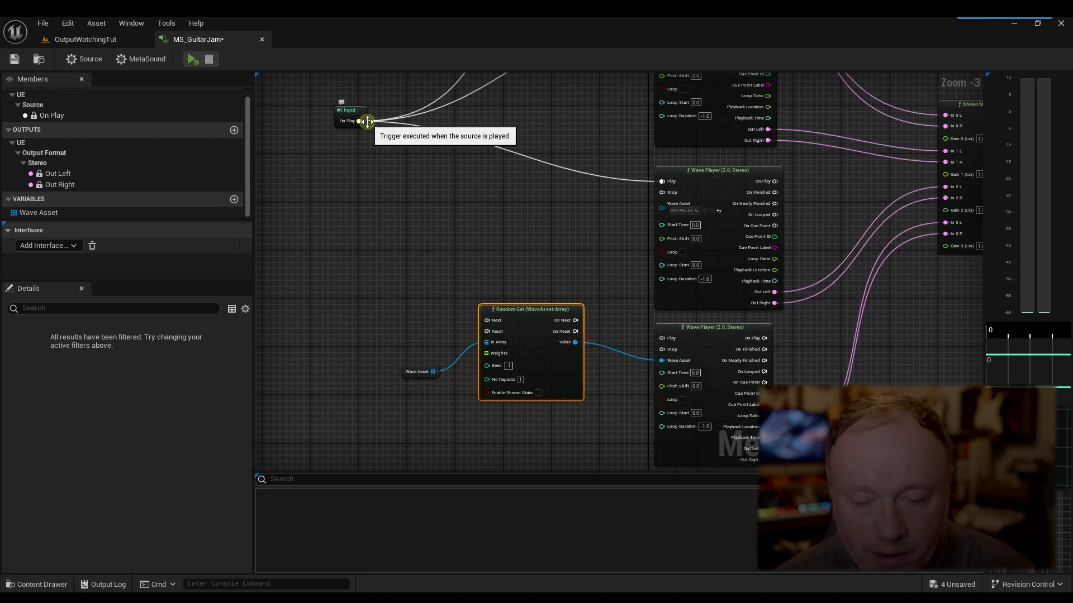
right_click_drag(455, 221, 485, 218)
left_click(446, 366)
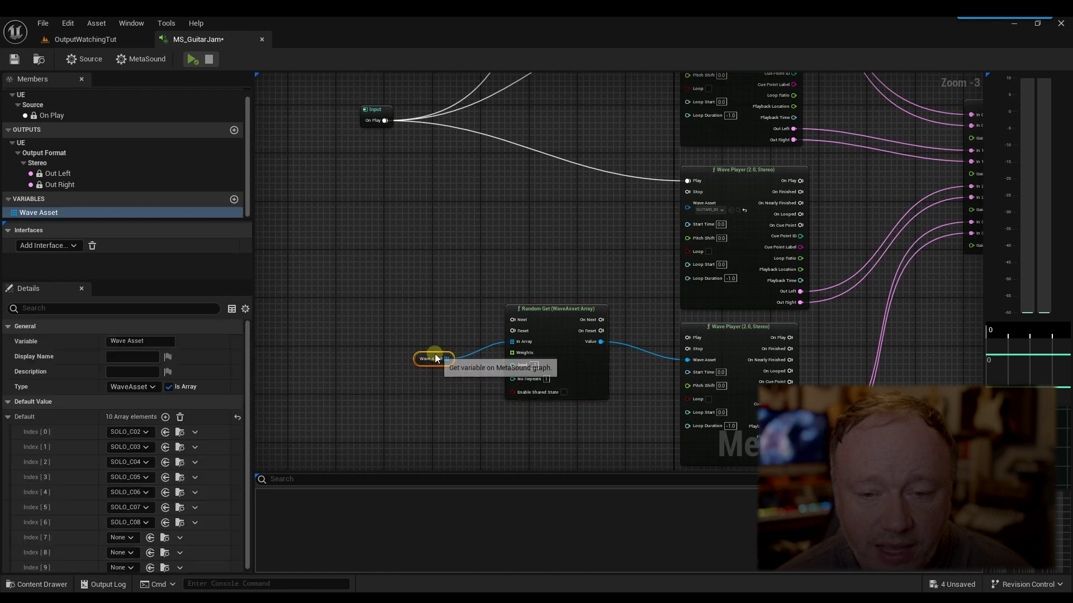
left_click(427, 246)
- Add a Trigger Repeat node with its Start driven by the Input node's On Play trigger
left_click(90, 39)
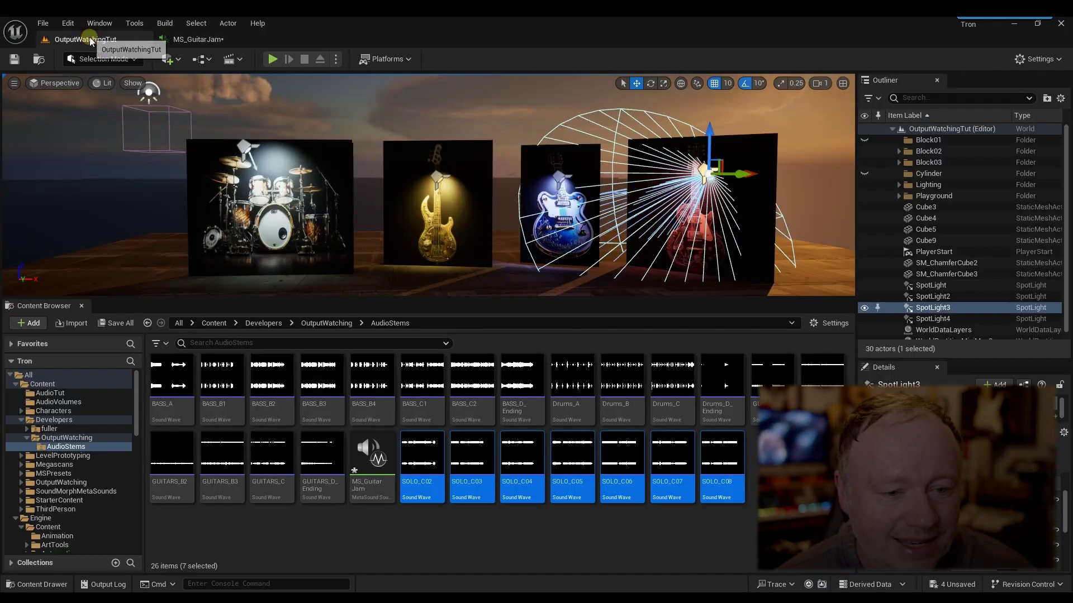
left_click(217, 40)
left_click_drag(385, 121, 429, 248)
type("repeat")
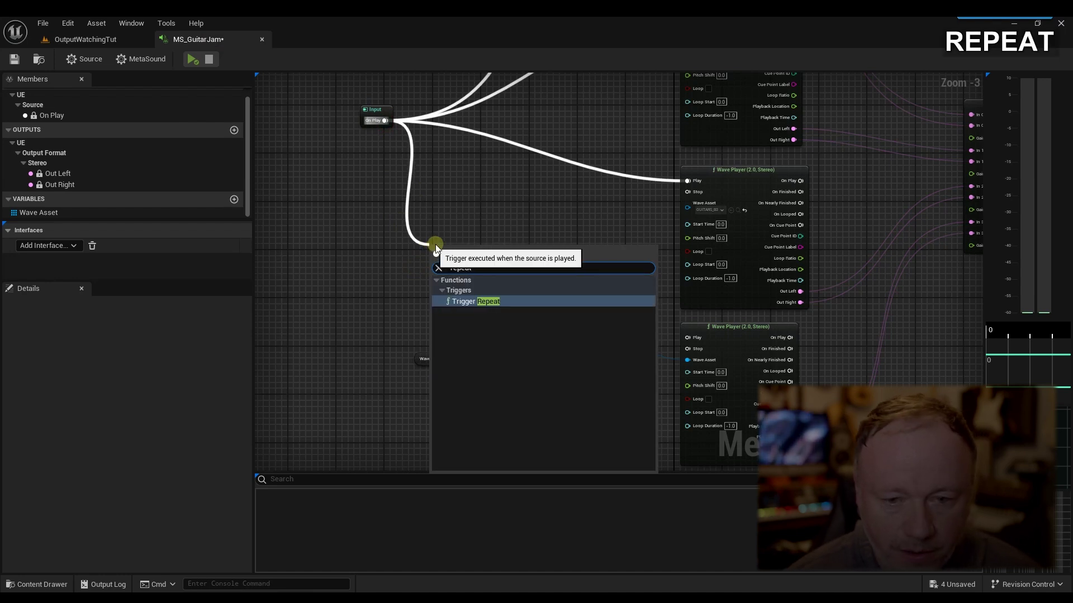
left_click(479, 301)
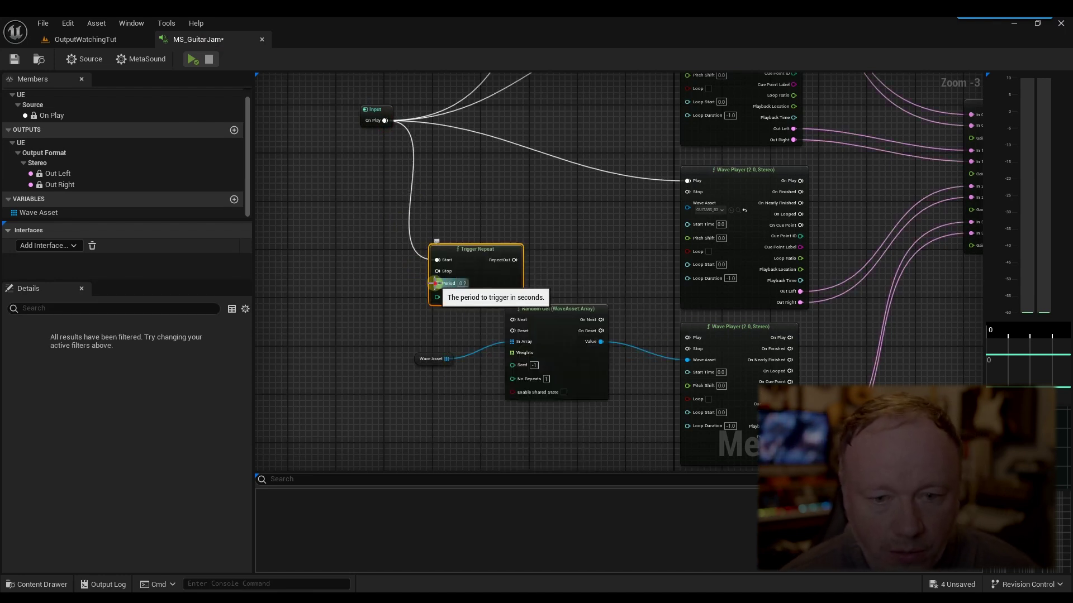
- Feed Trigger Repeat's Period from a BPM To Seconds node with BPM 86, Beat Multiplier 4 and Divisions of Whole Note 1
left_click_drag(356, 287, 360, 290)
type("bpm")
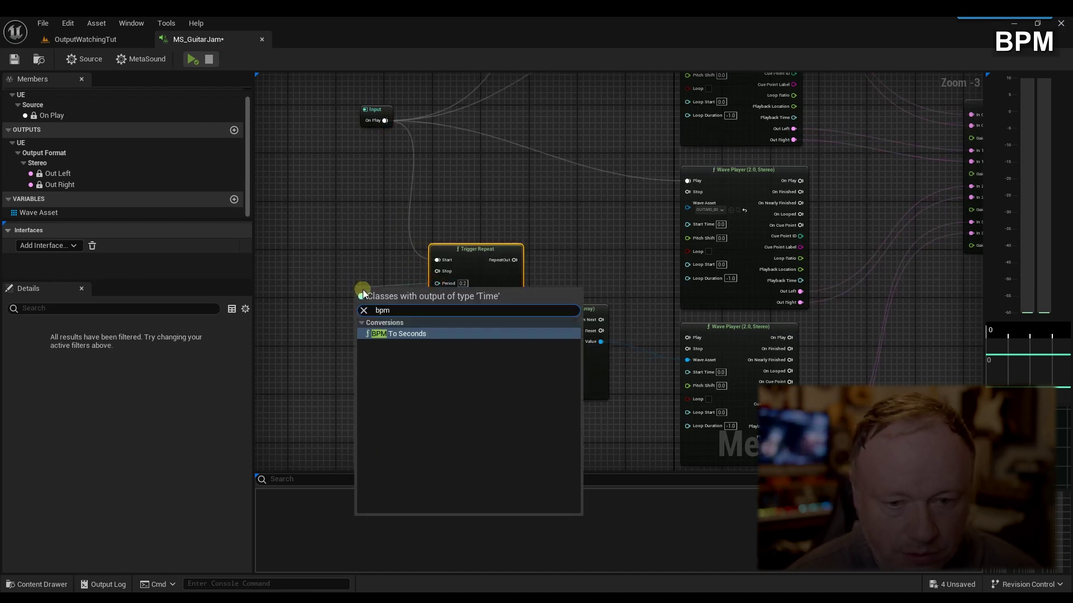
left_click(449, 336)
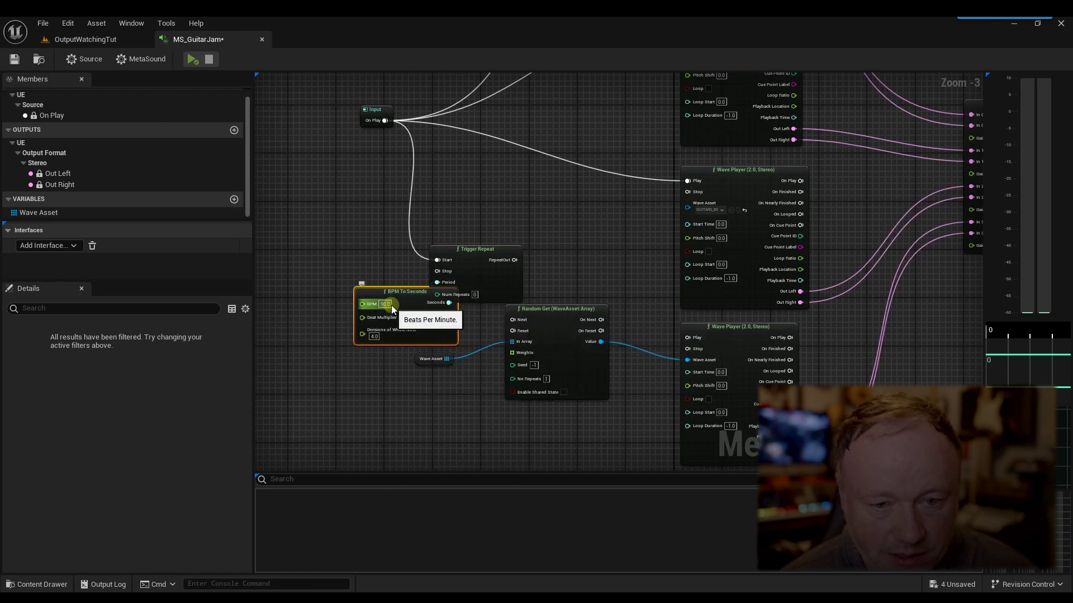
type("86")
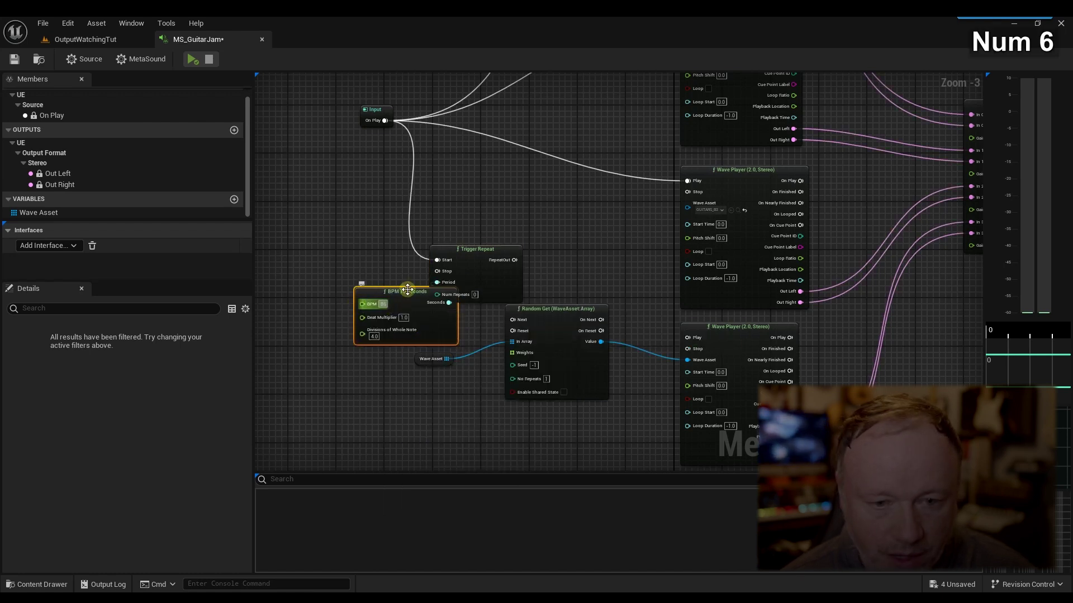
left_click(352, 257)
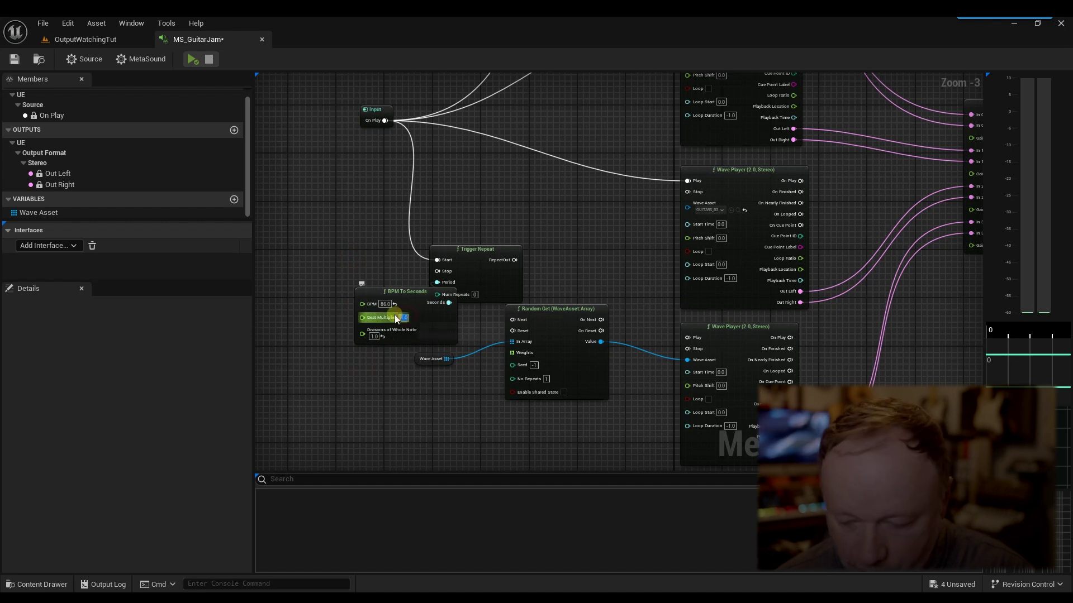
type("1")
key("BackSpace")
type("4")
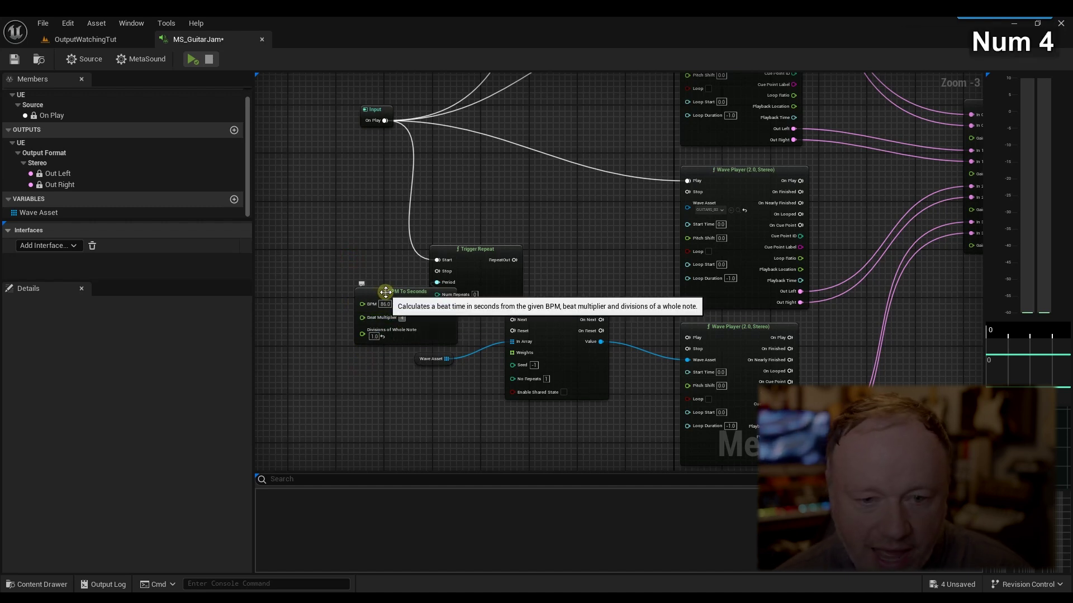
- Move BPM To Seconds in front of Trigger Repeat, connect RepeatOut to Random Get's Next, and shift Trigger Repeat clear of Random Get
left_click_drag(418, 293, 369, 280)
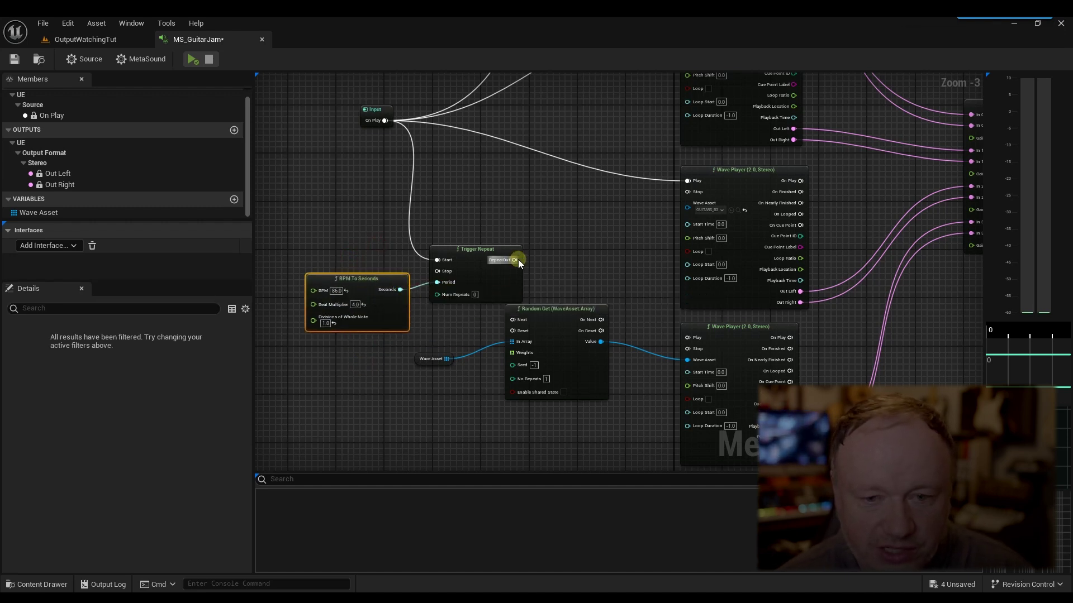
left_click_drag(514, 260, 477, 263)
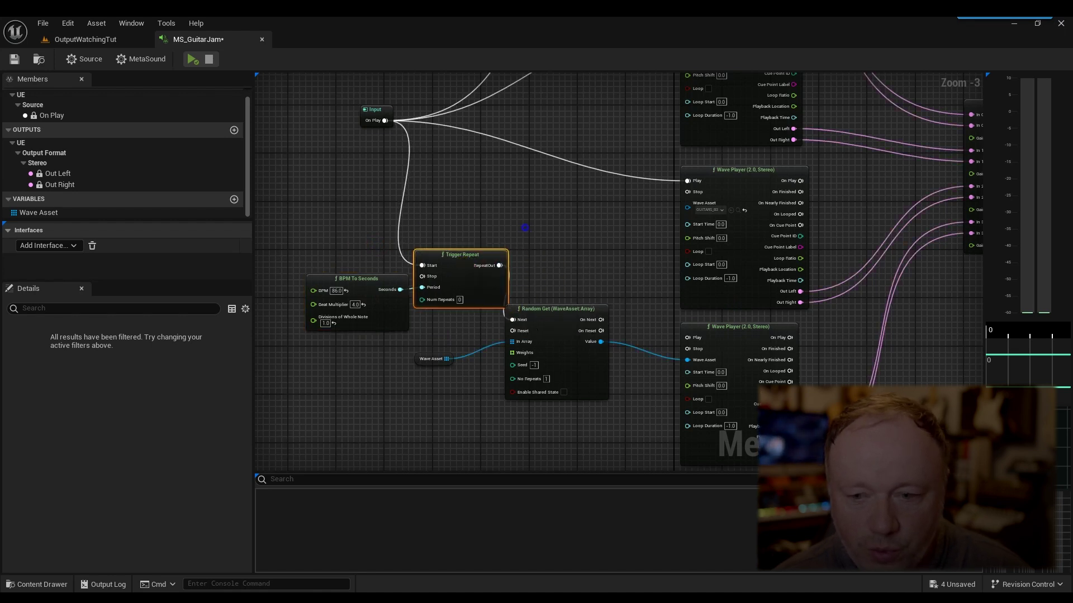
- Enable Loop on the first and second Wave Player nodes
right_click_drag(525, 227, 504, 189)
right_click_drag(582, 235, 531, 490)
right_click_drag(551, 220, 551, 259)
scroll(567, 244, "down", 1)
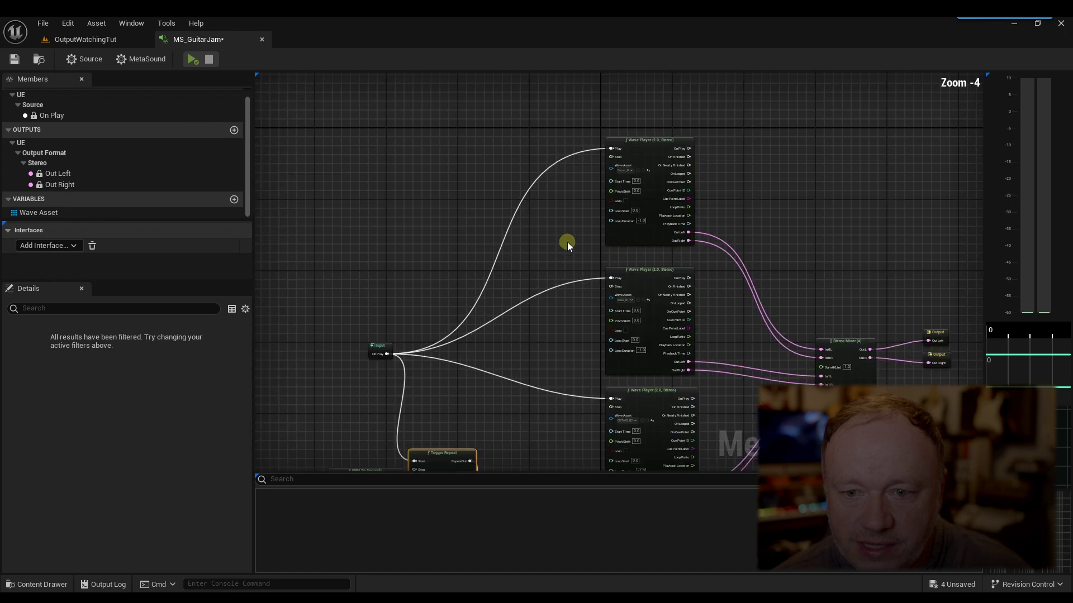
left_click(626, 205)
right_click_drag(571, 279, 582, 173)
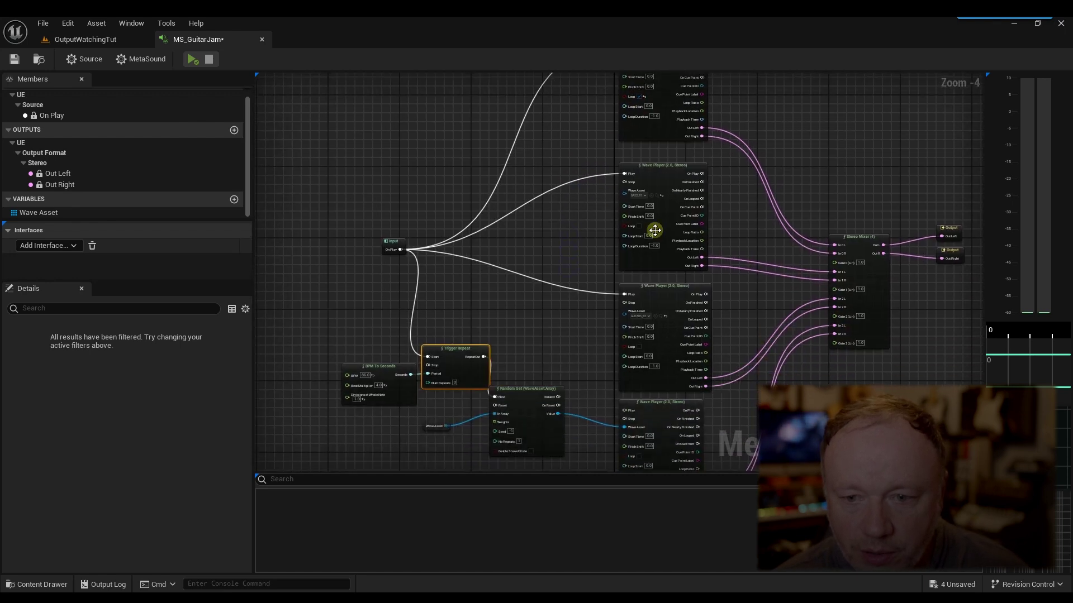
right_click_drag(512, 253, 570, 201)
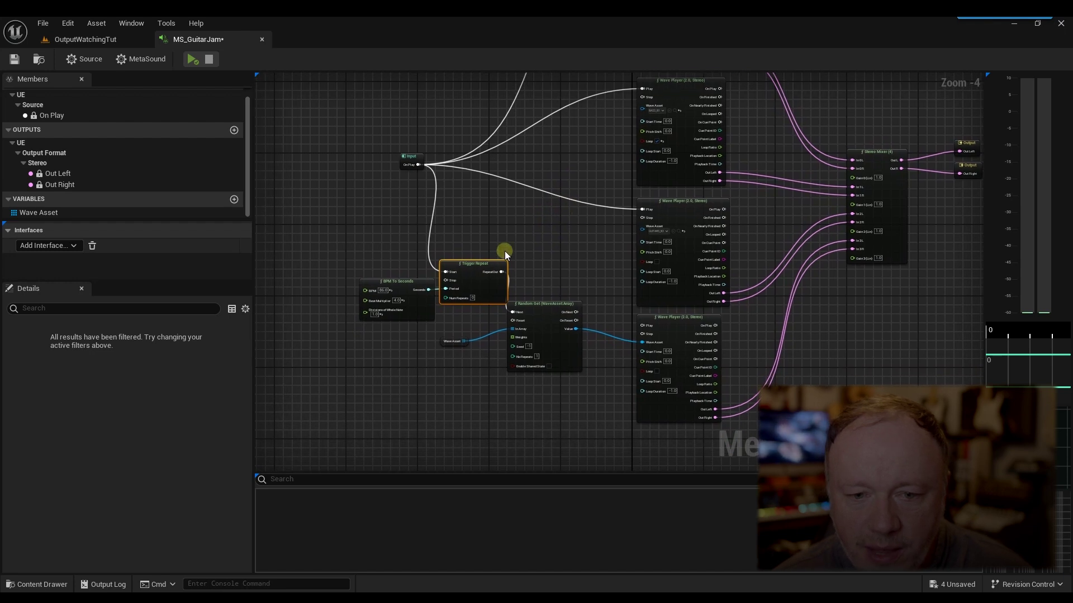
- Promote the third Wave Player's Wave Asset input to a new graph variable and make that variable an array
left_click(535, 248)
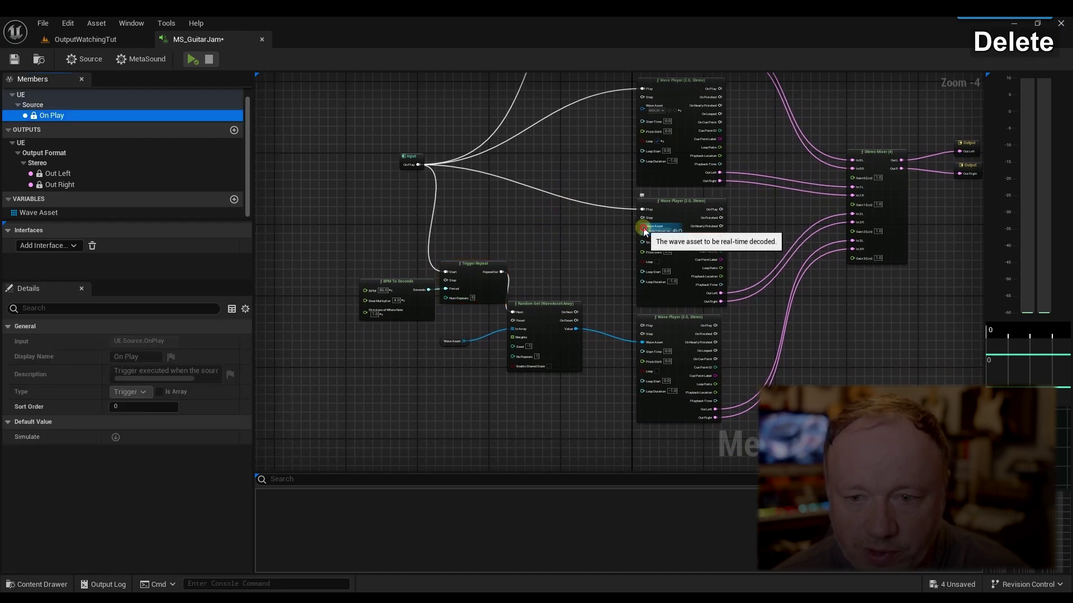
left_click_drag(642, 227, 568, 233)
left_click(609, 284)
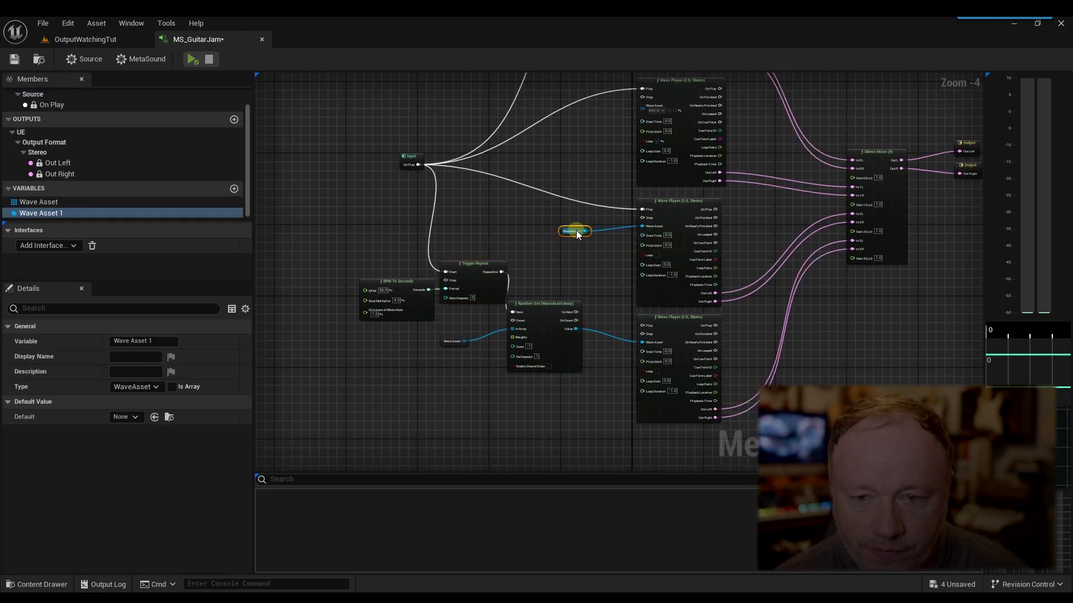
left_click(172, 386)
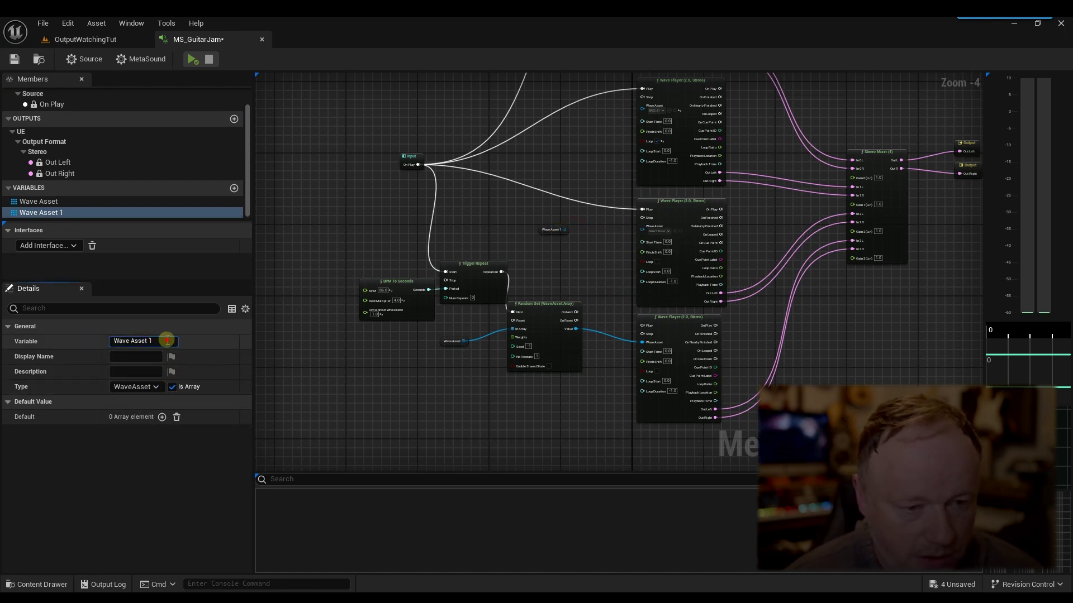
- Rename the new wave asset array variable to GtrRh and select its node in the graph
type("GtrRhytm")
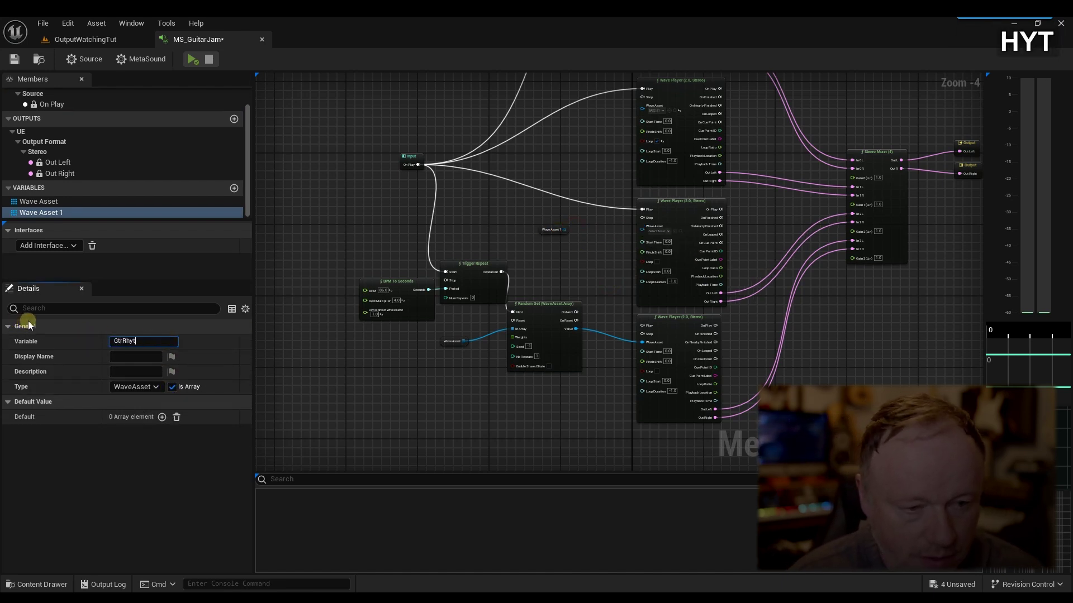
key("Return")
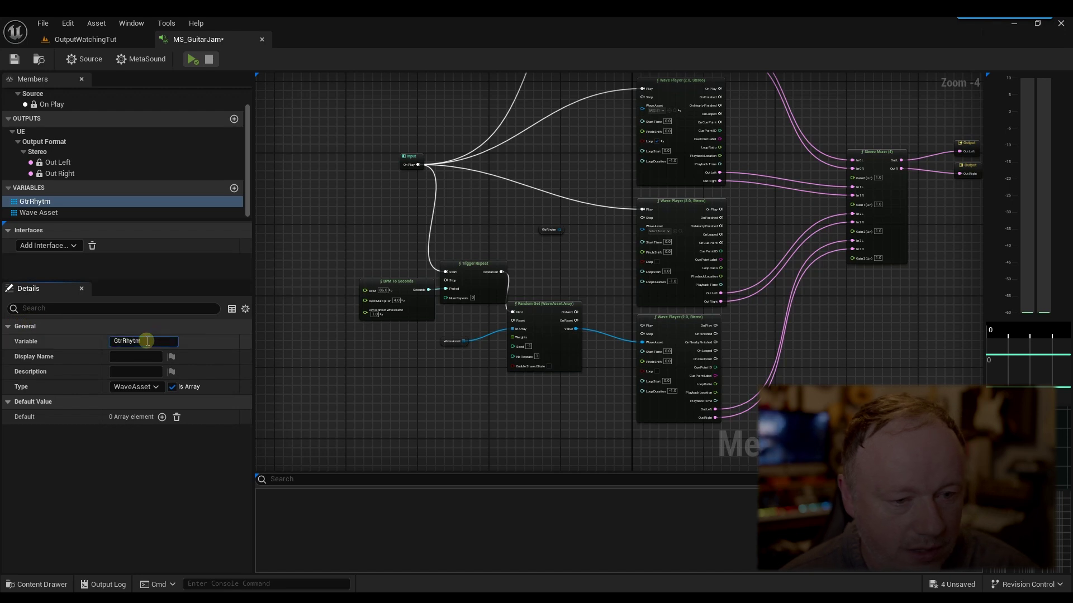
key("BackSpace")
key("BackSpace")
key("BackSpace")
left_click(330, 396)
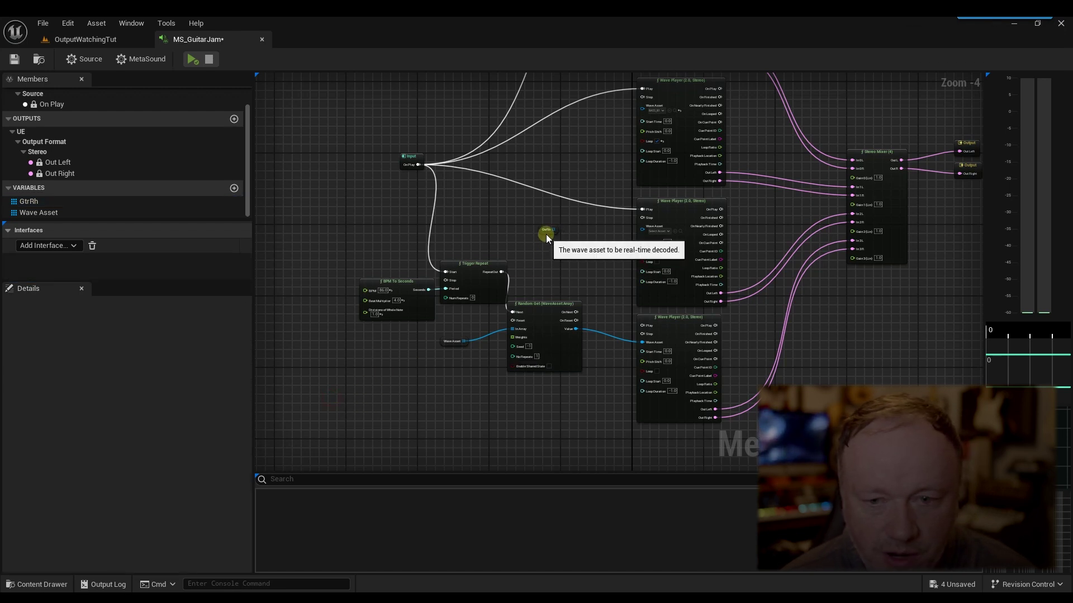
left_click(547, 233)
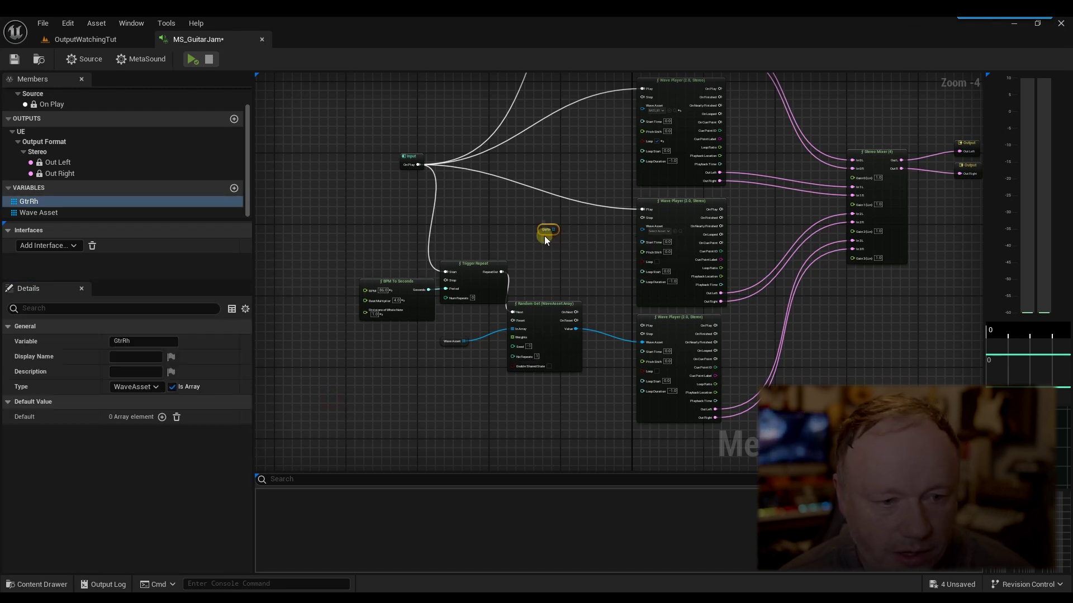
- Preview the GUITARS_B2, GUITARS_B3 and GUITARS_C sound waves in the AudioStems folder, then return to MS_GuitarJam
left_click(104, 40)
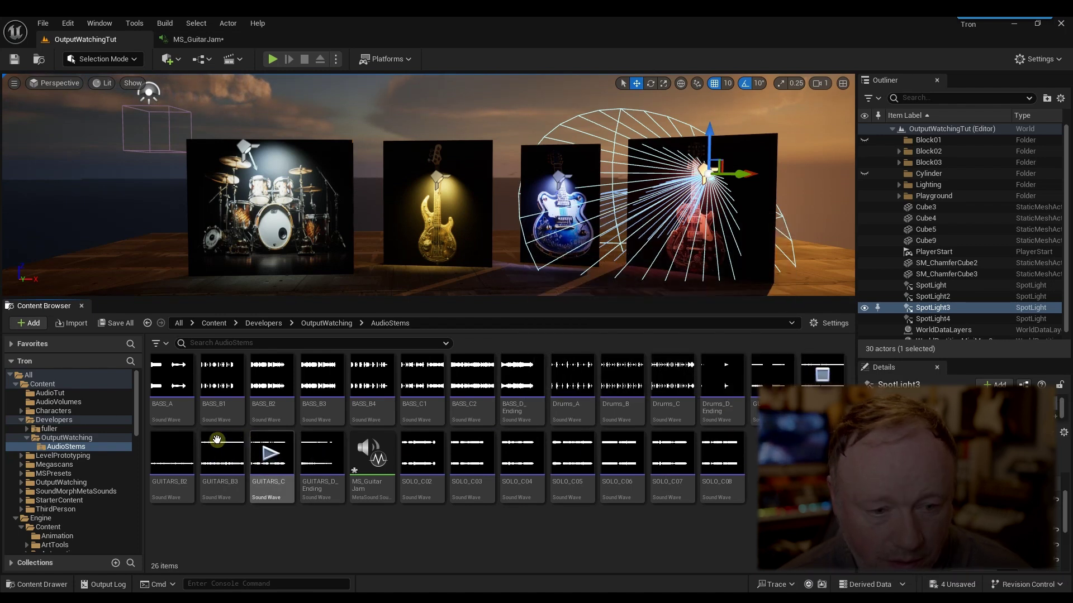
left_click(172, 452)
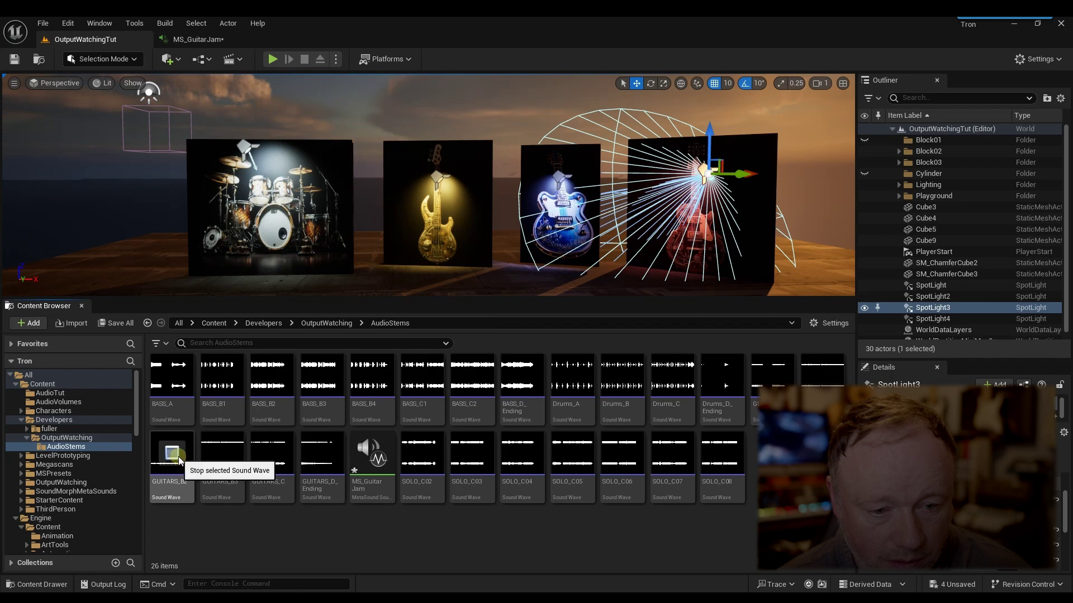
left_click(218, 456)
left_click(272, 455)
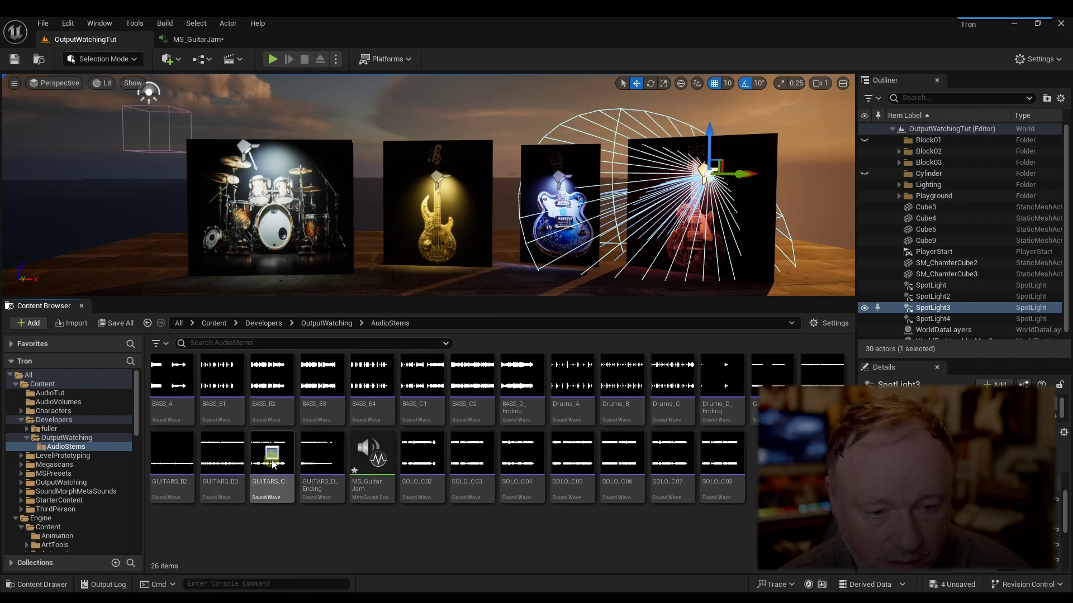
left_click(272, 453)
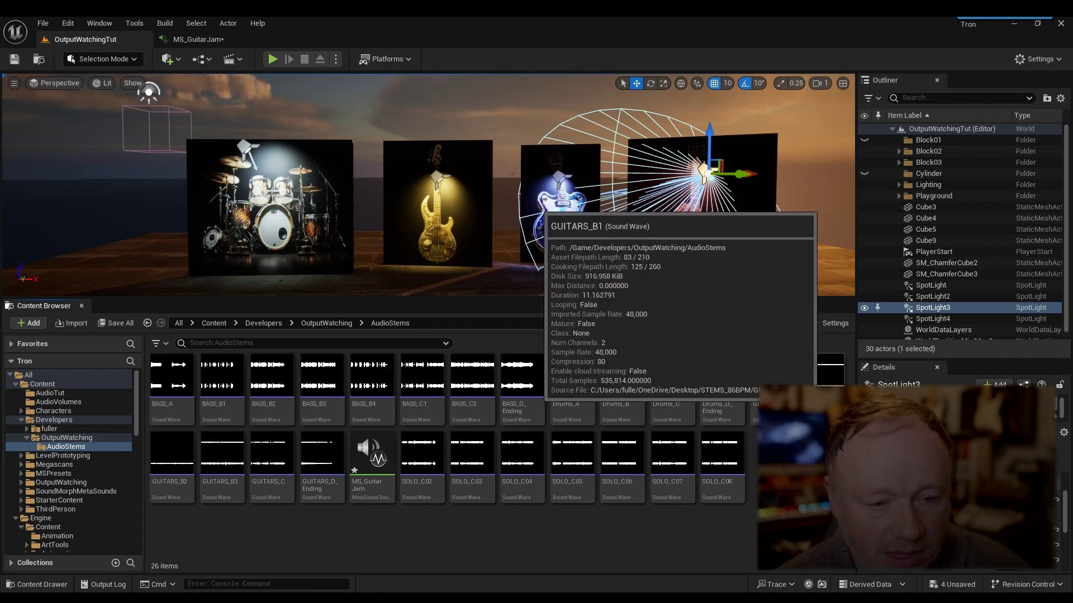
left_click(224, 492)
left_click_drag(266, 495, 257, 481)
left_click(193, 41)
left_click(106, 39)
left_click(199, 40)
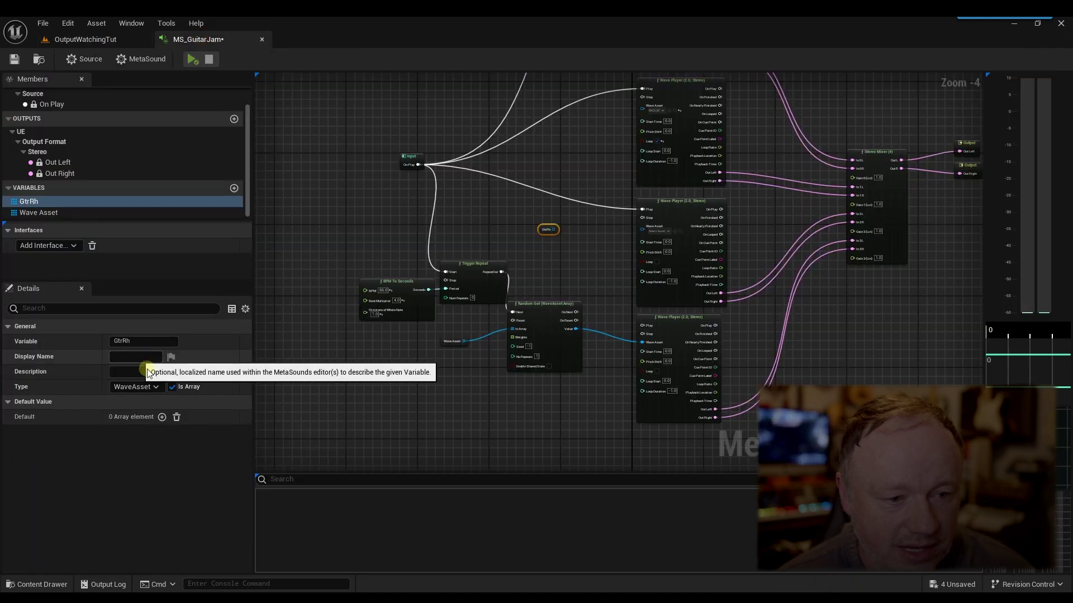
- Add three empty elements to GtrRh's default array and try to find an asset for the first one by searching "guitar"
left_click(162, 418)
left_click(162, 419)
left_click(163, 418)
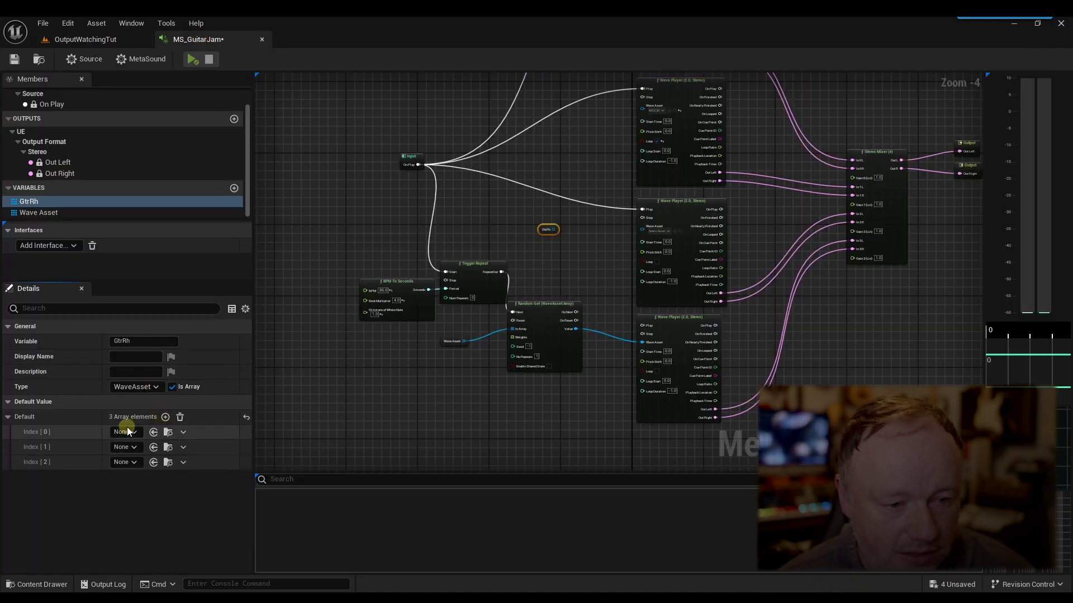
left_click(129, 430)
type("guitar")
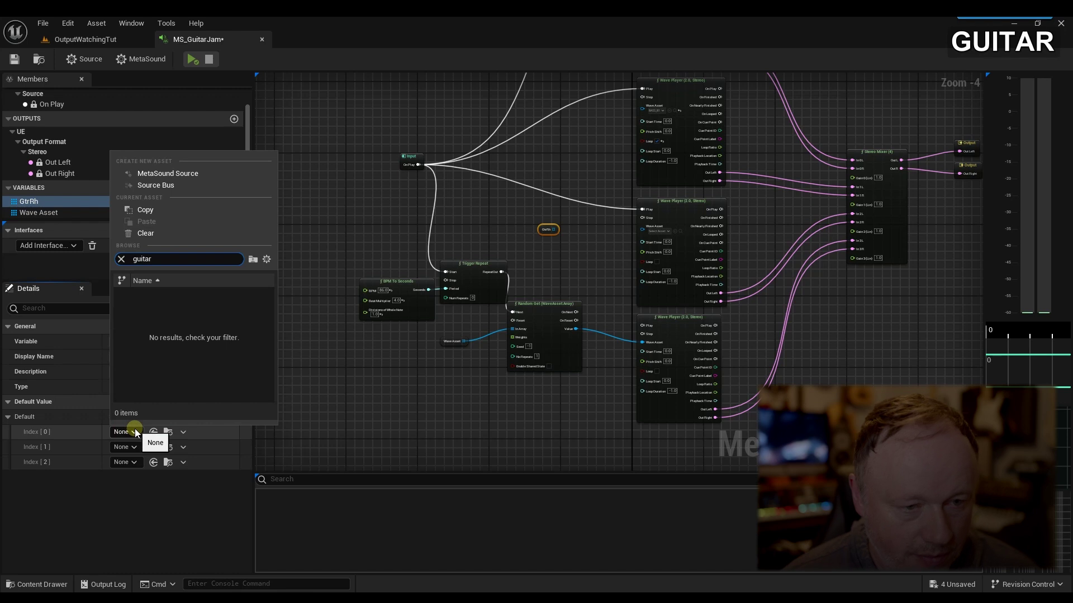
type("A")
key("BackSpace")
key("BackSpace")
key("BackSpace")
key("BackSpace")
key("BackSpace")
key("BackSpace")
key("BackSpace")
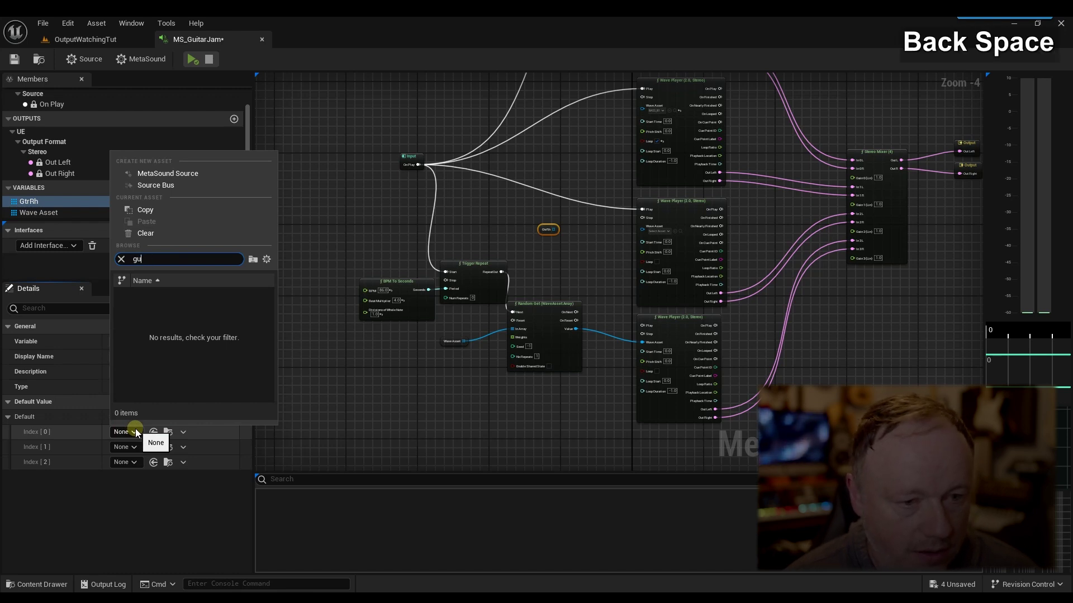
left_click(221, 537)
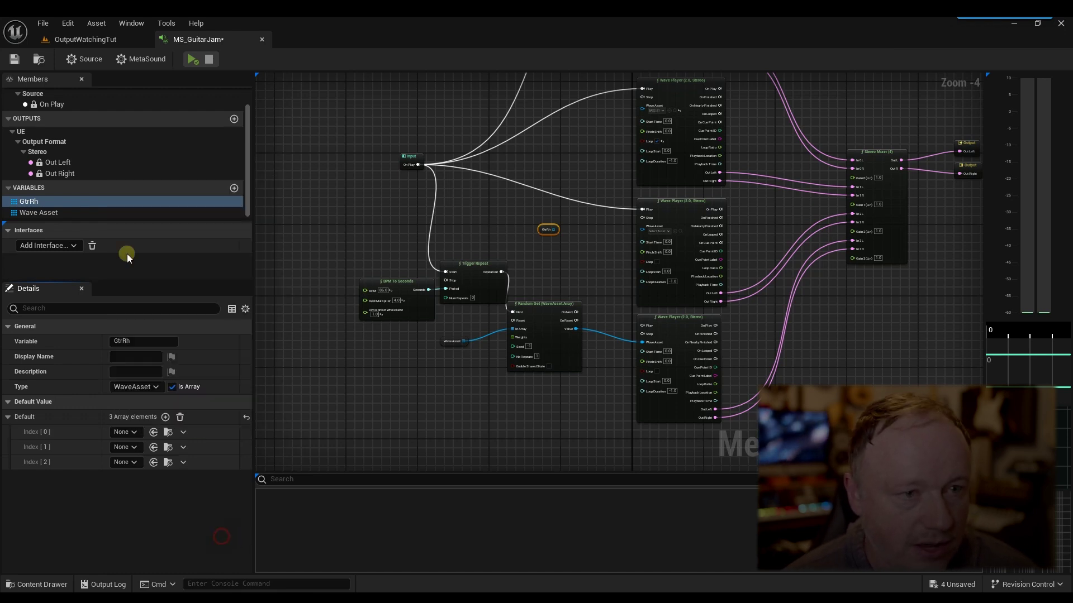
- Undock the MS_GuitarJam editor and place its window beside the level editor's content browser
left_click(65, 44)
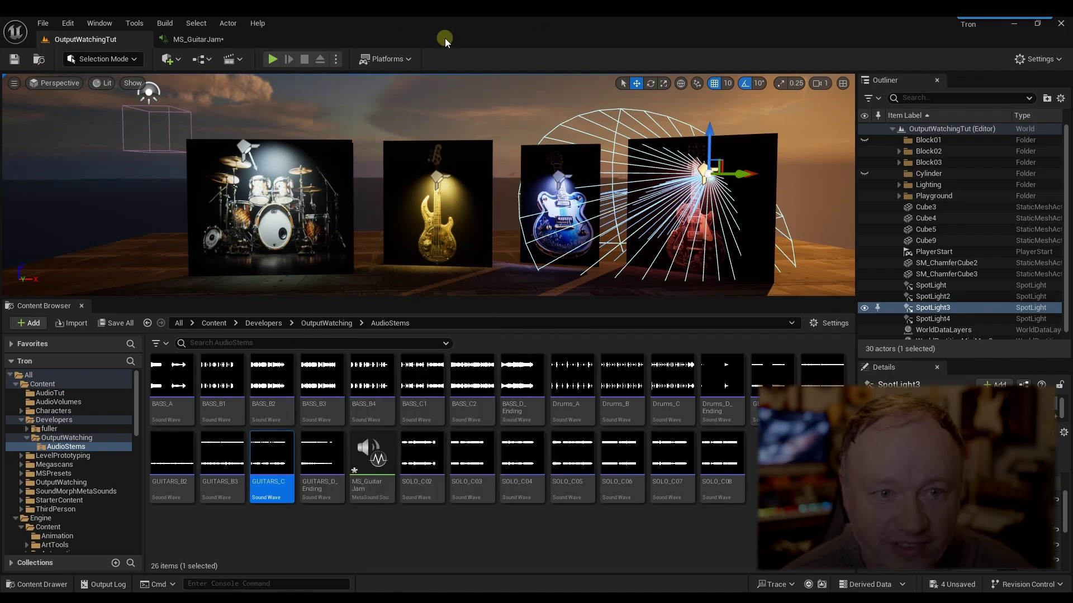
left_click(198, 39)
left_click_drag(198, 39, 762, 208)
left_click_drag(814, 315, 1068, 584)
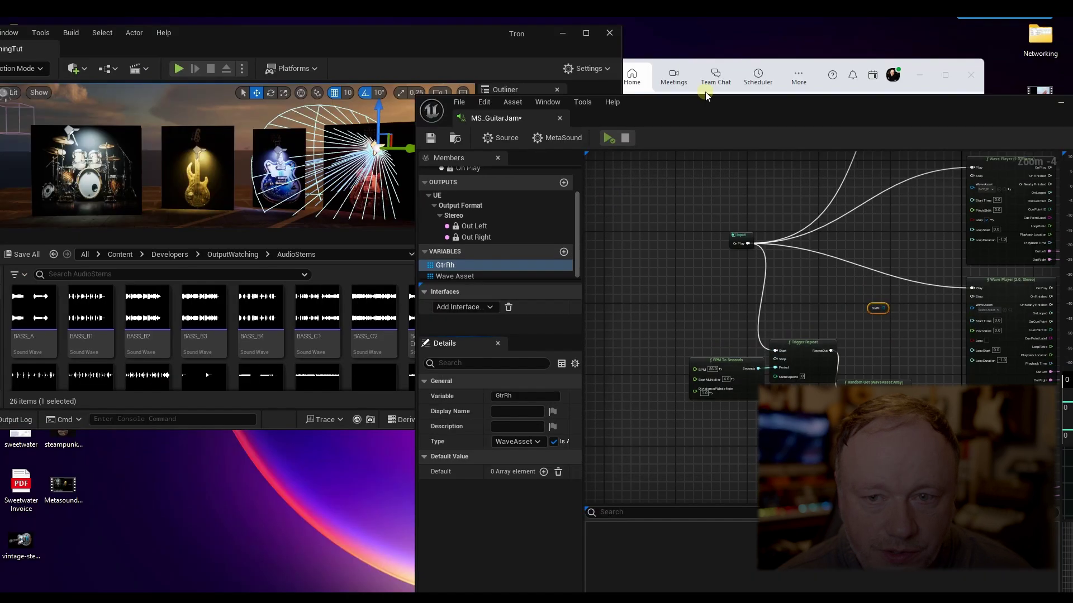
left_click_drag(679, 105, 874, 72)
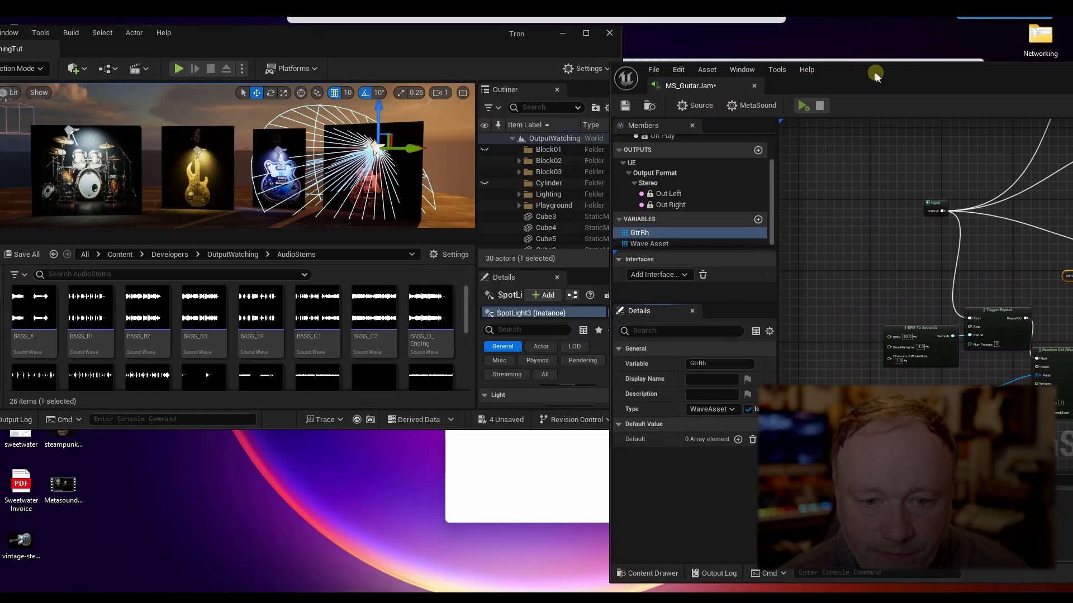
- Add the GUITARS_A, GUITARS_B3 and GUITARS_C sound waves from the content browser to GtrRh's default array
scroll(347, 363, "down", 1)
scroll(336, 366, "down", 2)
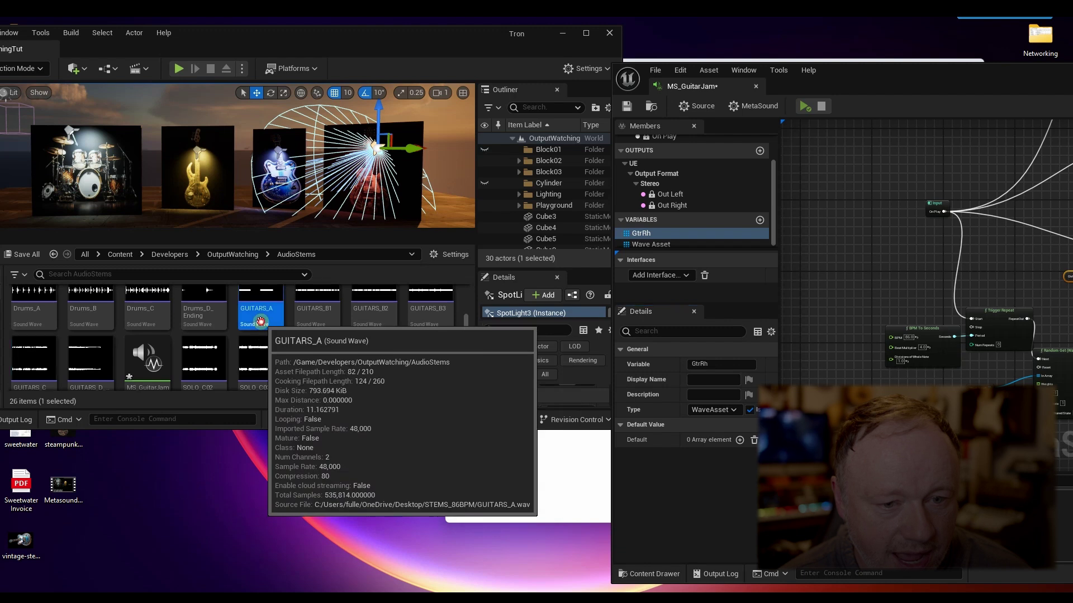
left_click(279, 326)
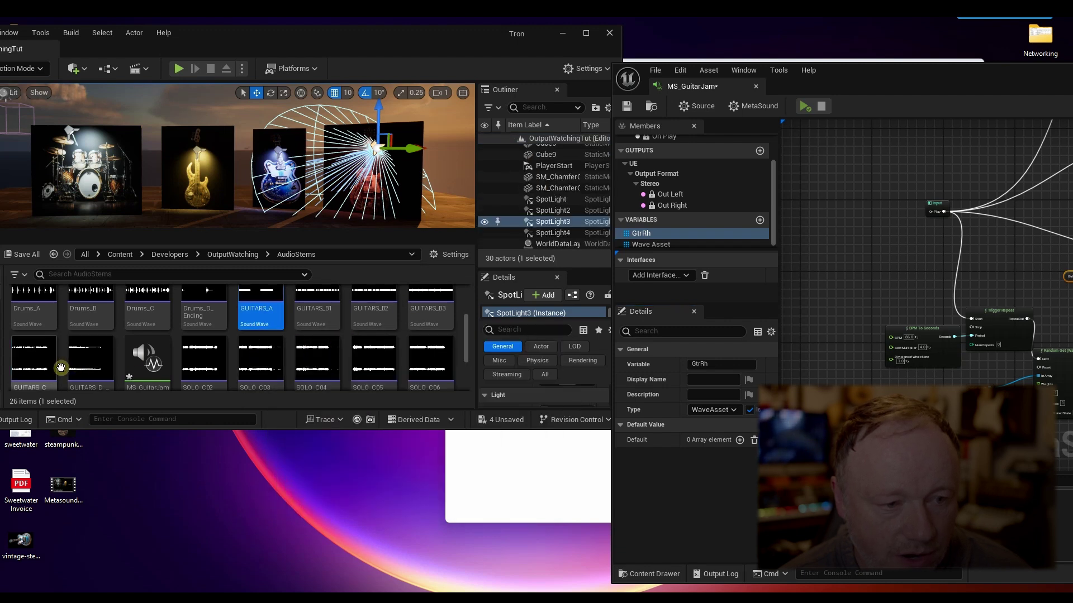
scroll(294, 343, "down", 1)
left_click(434, 302)
left_click(271, 302)
left_click_drag(268, 301, 763, 398)
left_click_drag(717, 436, 718, 440)
left_click_drag(430, 296, 721, 440)
left_click_drag(33, 372, 680, 440)
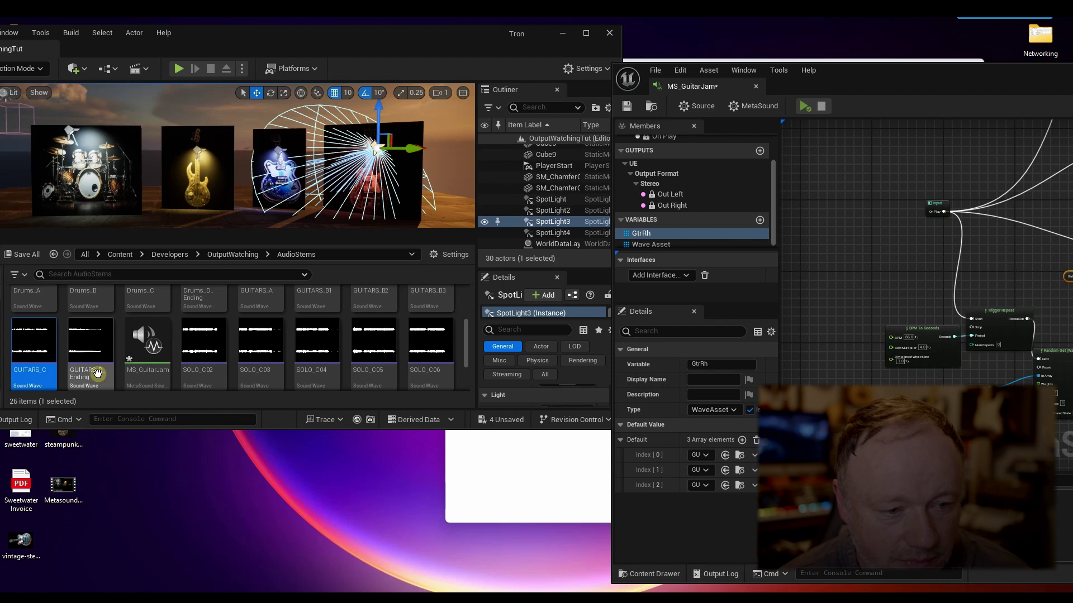
- Add the GUITARS_D_Ending sound wave to GtrRh's default array and dock the MS_GuitarJam editor back beside the OutputWatchingTut level
left_click_drag(100, 371, 710, 446)
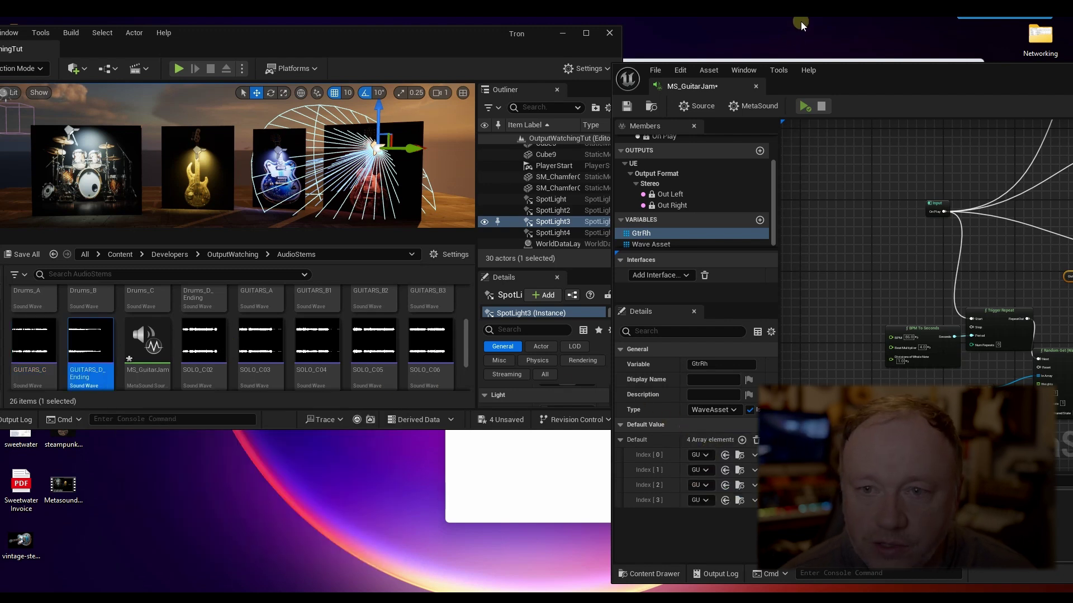
left_click_drag(884, 76, 461, 90)
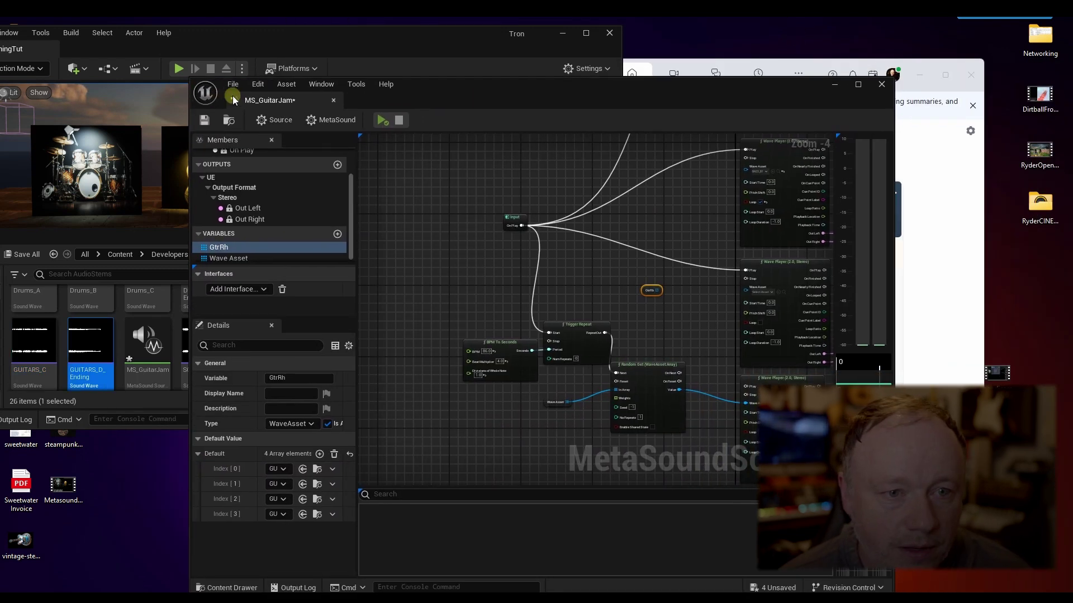
left_click_drag(222, 62, 217, 49)
left_click(585, 35)
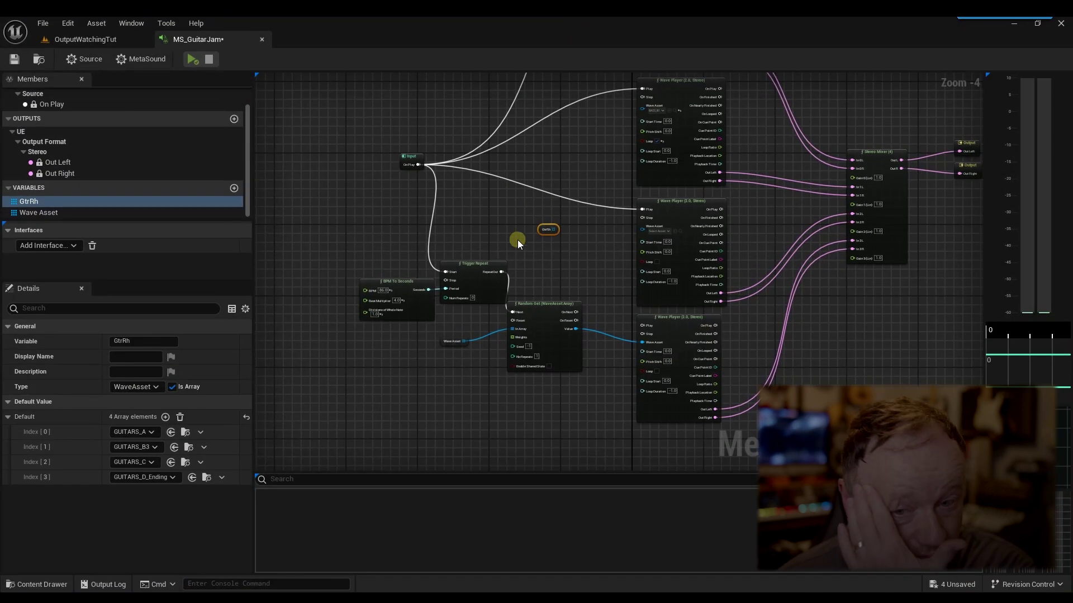
- Reposition the GtrRh node and shift BPM To Seconds and Trigger Repeat away from Random Get to make room
left_click_drag(546, 233, 533, 250)
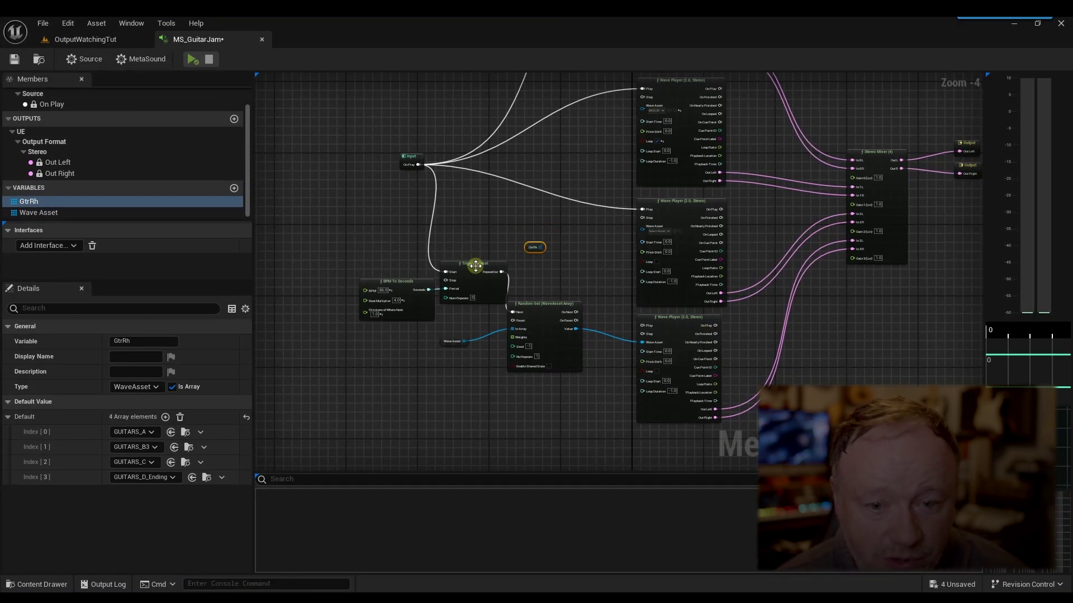
left_click_drag(469, 307, 468, 305)
left_click_drag(463, 263, 431, 263)
- Duplicate the Random Get node and wire the copy to Trigger Repeat's RepeatOut, the GtrRh array and the third Wave Player's Wave Asset
left_click(536, 305)
key("ctrl+c")
key("ctrl+v")
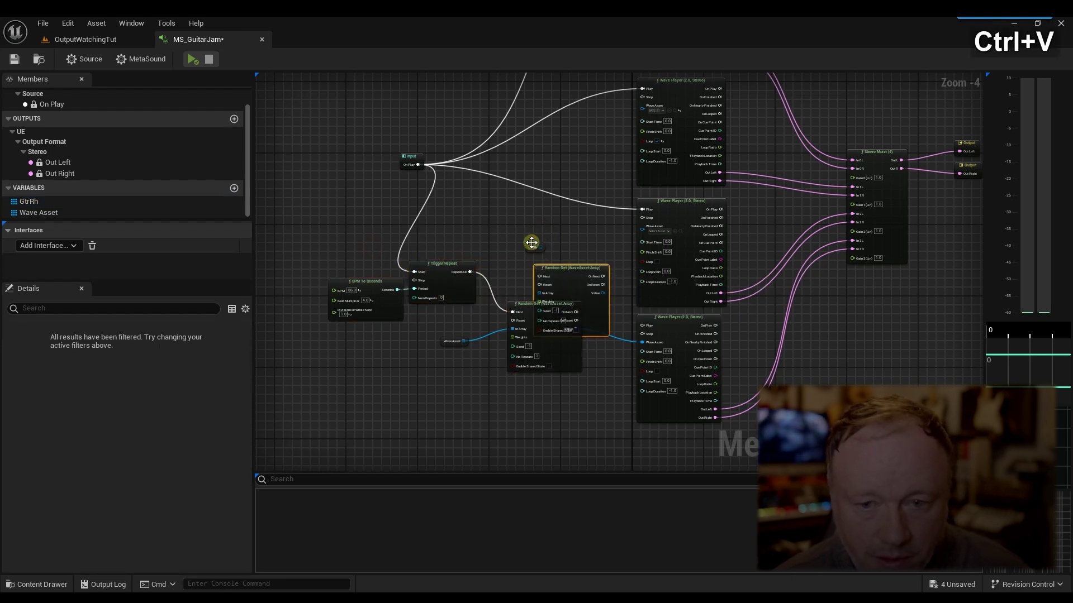
left_click_drag(531, 243, 475, 225)
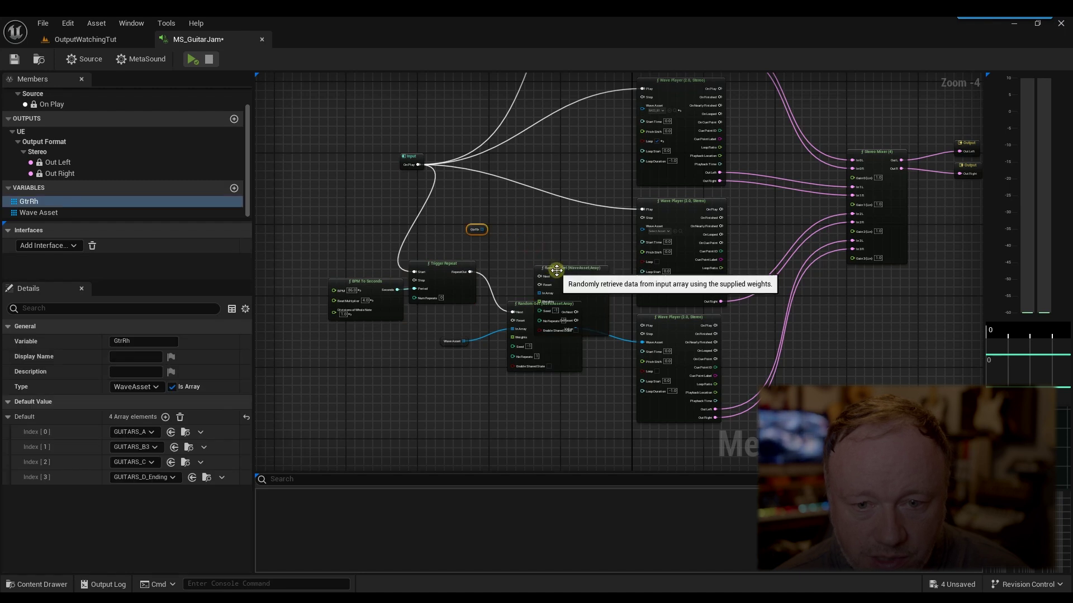
left_click_drag(554, 271, 532, 216)
left_click_drag(473, 271, 642, 226)
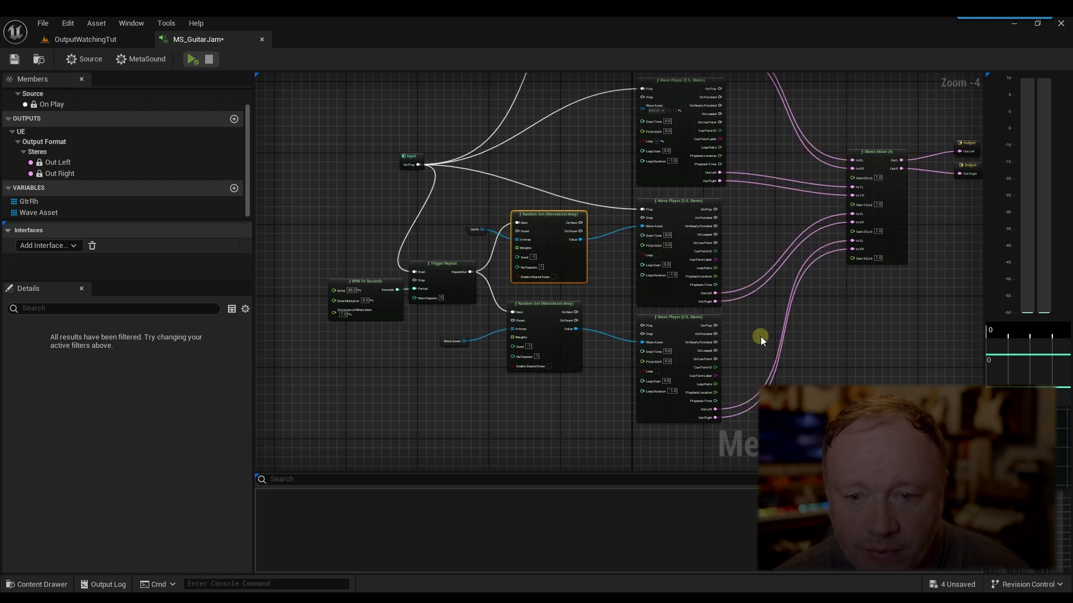
- Save MS_GuitarJam and play it to hear the random rhythm guitar wiring, then stop playback
right_click_drag(831, 331, 788, 353)
mouse_move(578, 171)
right_mouse_down()
mouse_move(578, 246)
mouse_move(589, 182)
right_mouse_up()
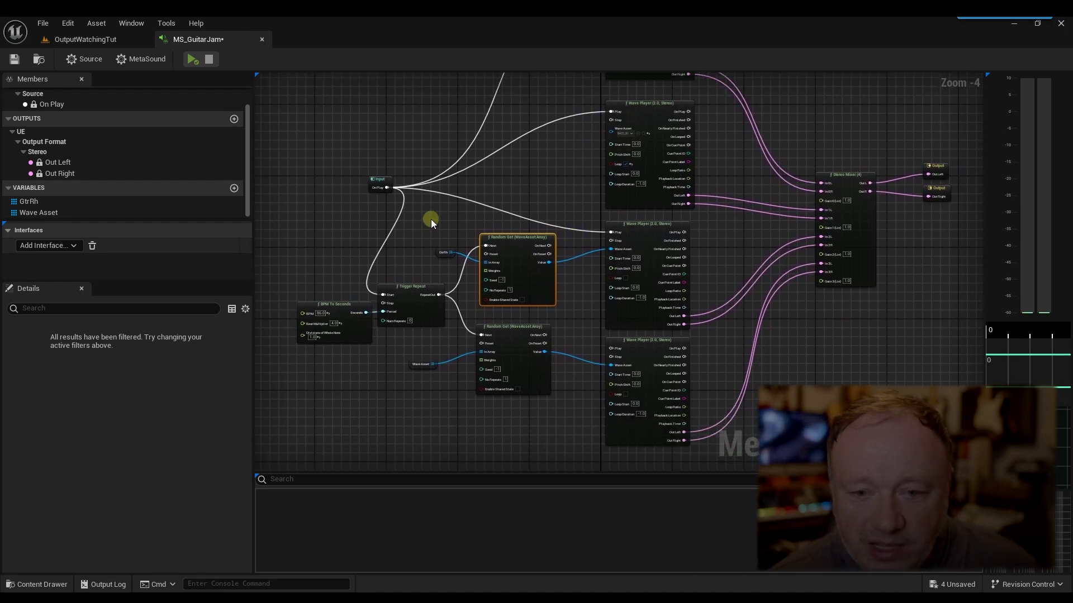
left_click(16, 60)
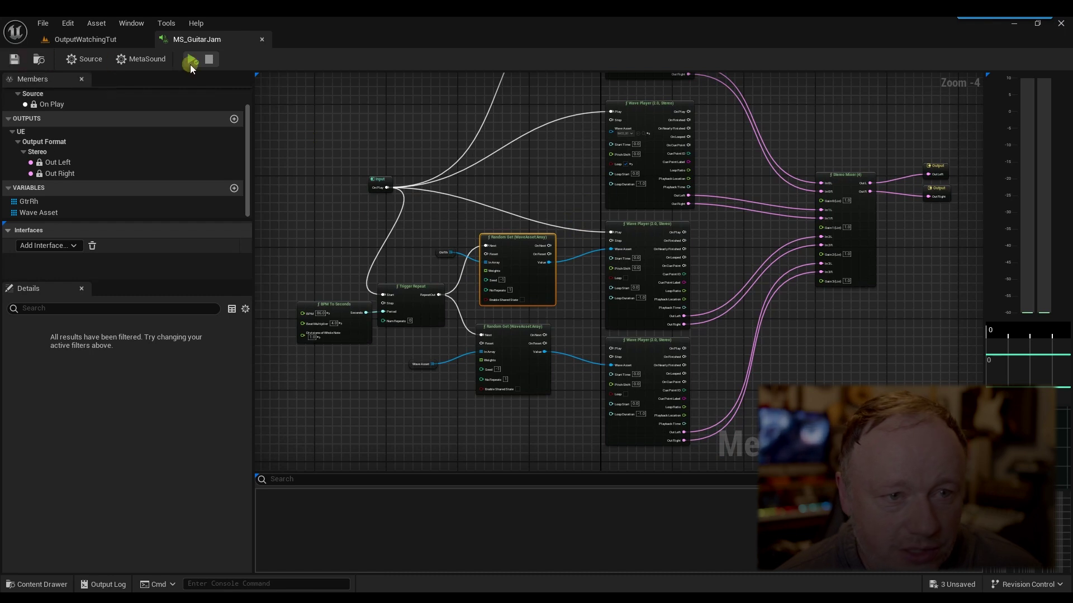
left_click(190, 59)
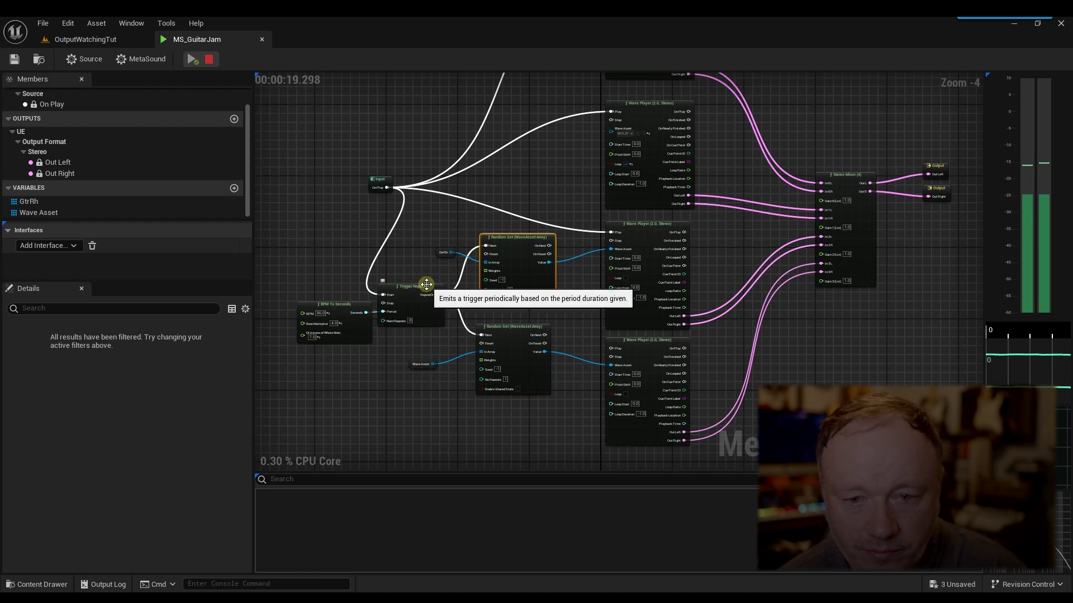
left_click(209, 60)
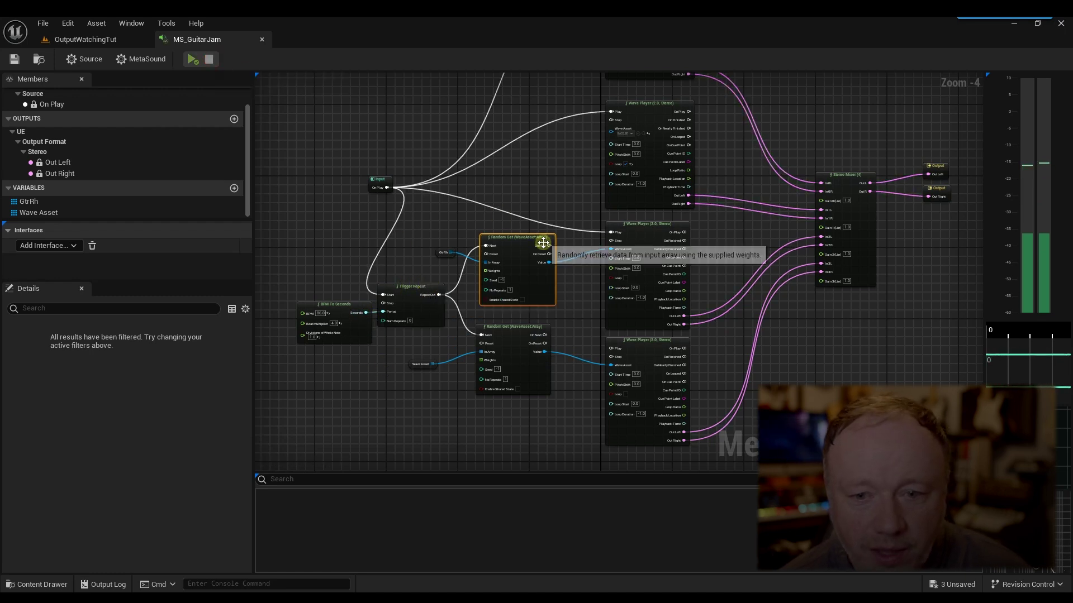
- Connect each Random Get node's On Next output to the Play input of its Wave Player, for both rhythm and solo
left_click_drag(549, 245, 610, 231)
left_click_drag(545, 335, 612, 348)
right_click_drag(504, 206, 529, 215)
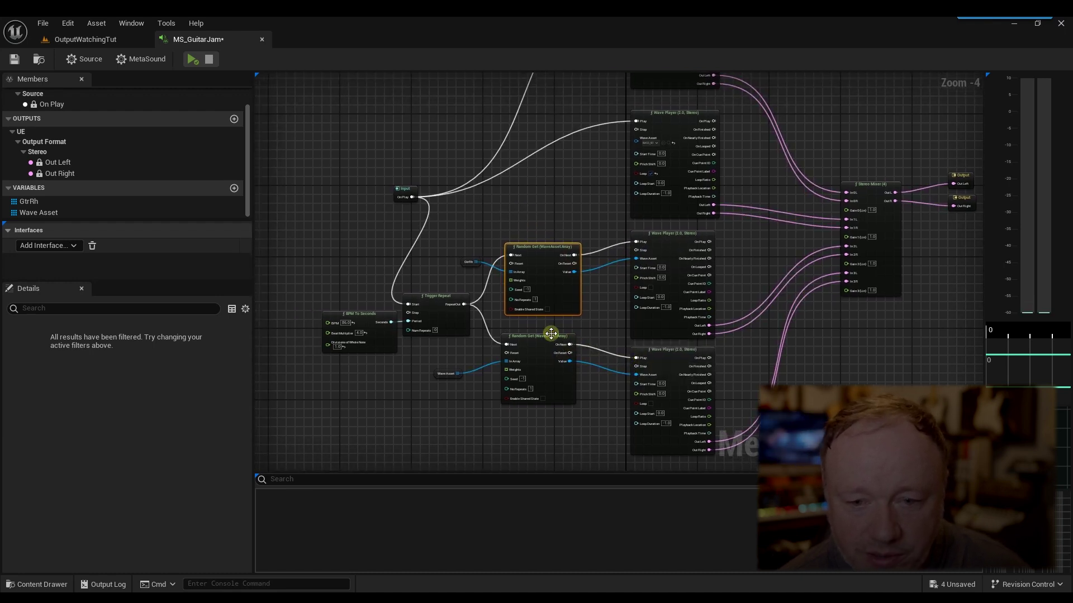
- Tidy the graph by moving both Random Get nodes and their GtrRh and Wave Asset variables closer to their Wave Players
left_click_drag(475, 266, 494, 297)
left_click_drag(479, 237, 521, 297)
left_click_drag(542, 257, 560, 252)
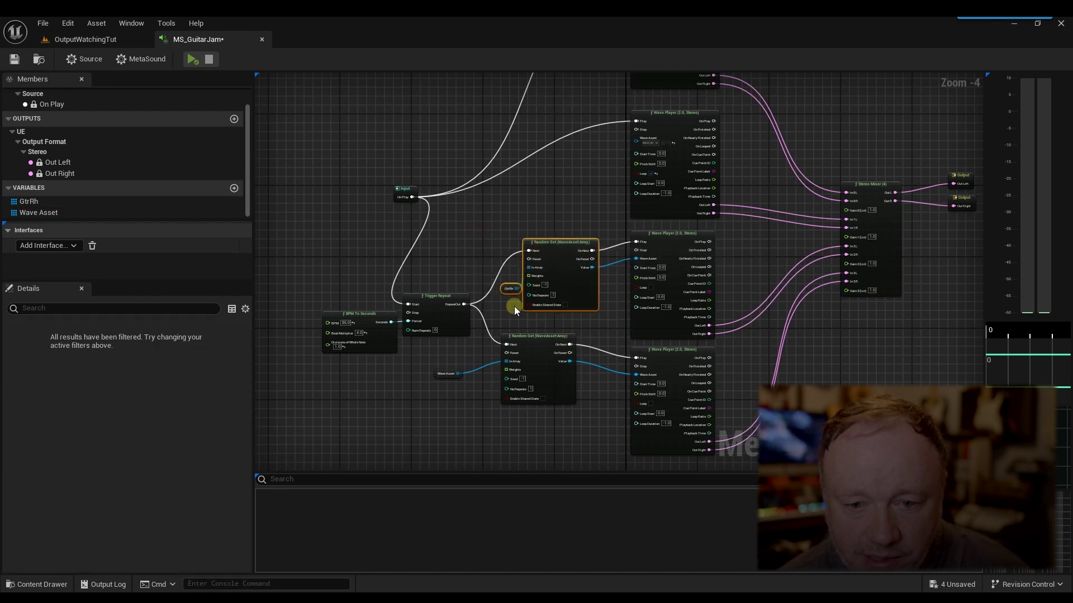
left_click_drag(554, 354, 568, 372)
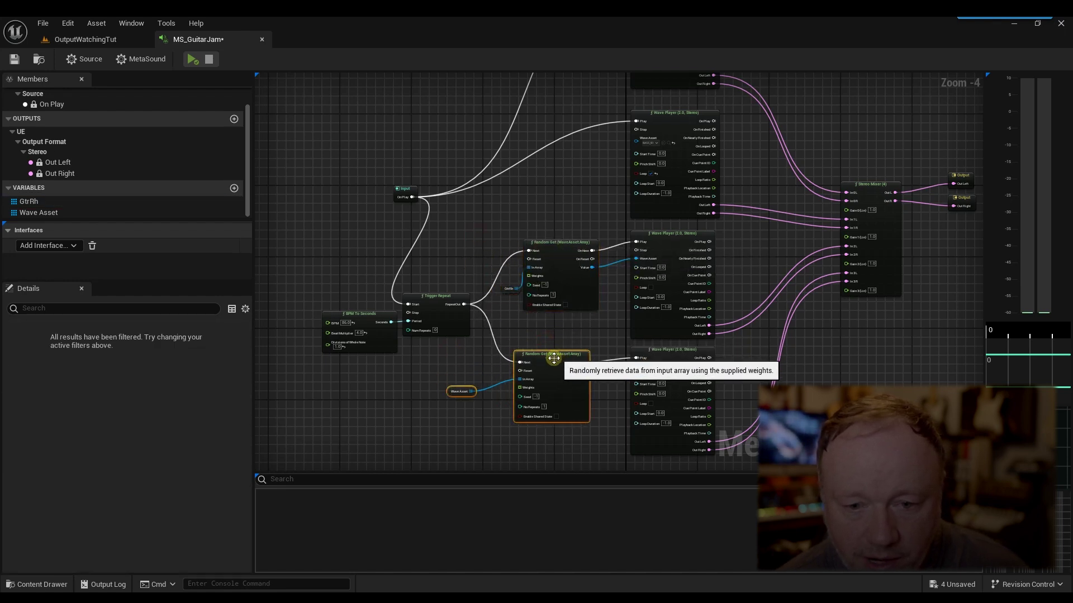
left_click(444, 386)
left_click_drag(459, 387, 473, 372)
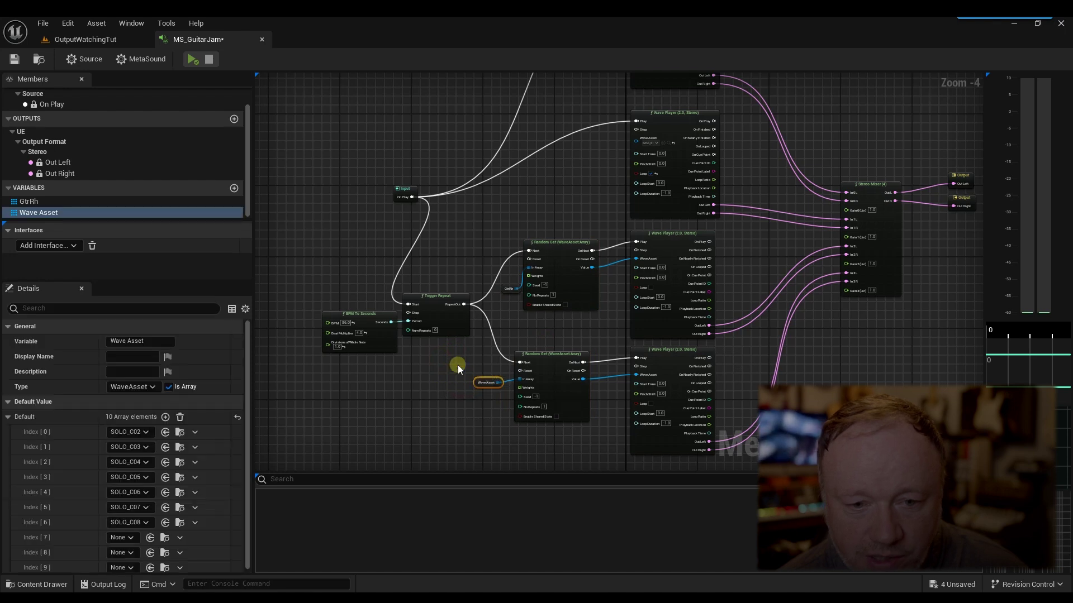
- Save MS_GuitarJam and audition the full jam with the On Next triggers connected, then stop it
left_click(15, 59)
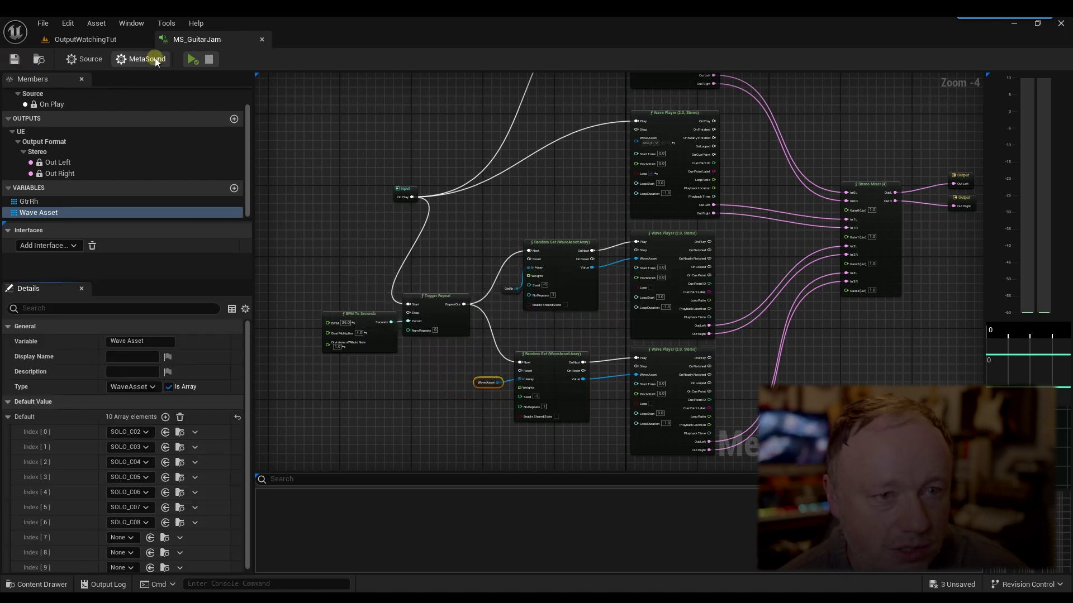
left_click(189, 59)
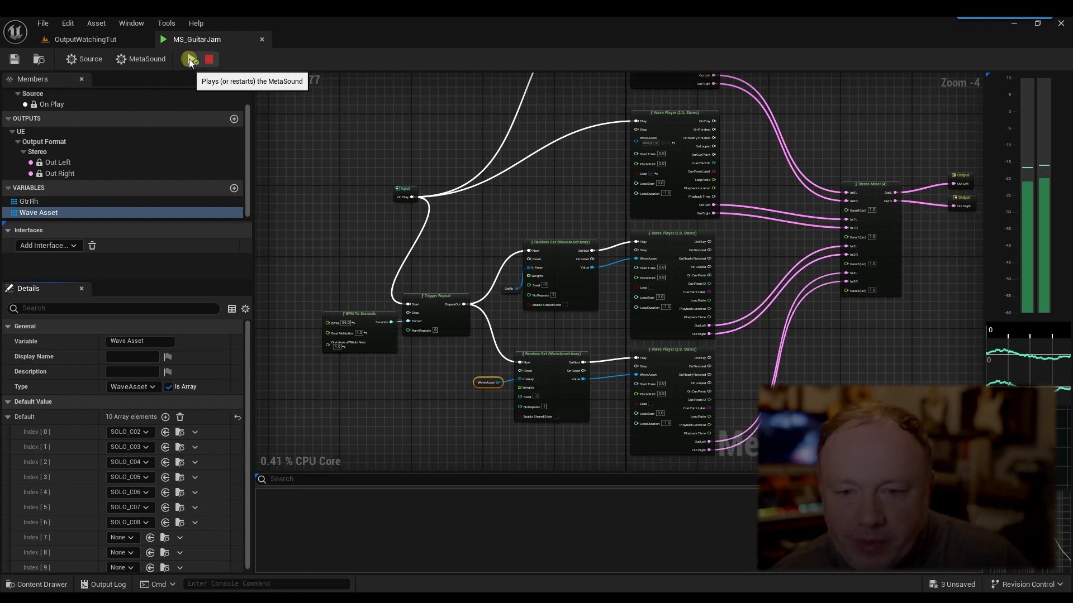
left_click(209, 59)
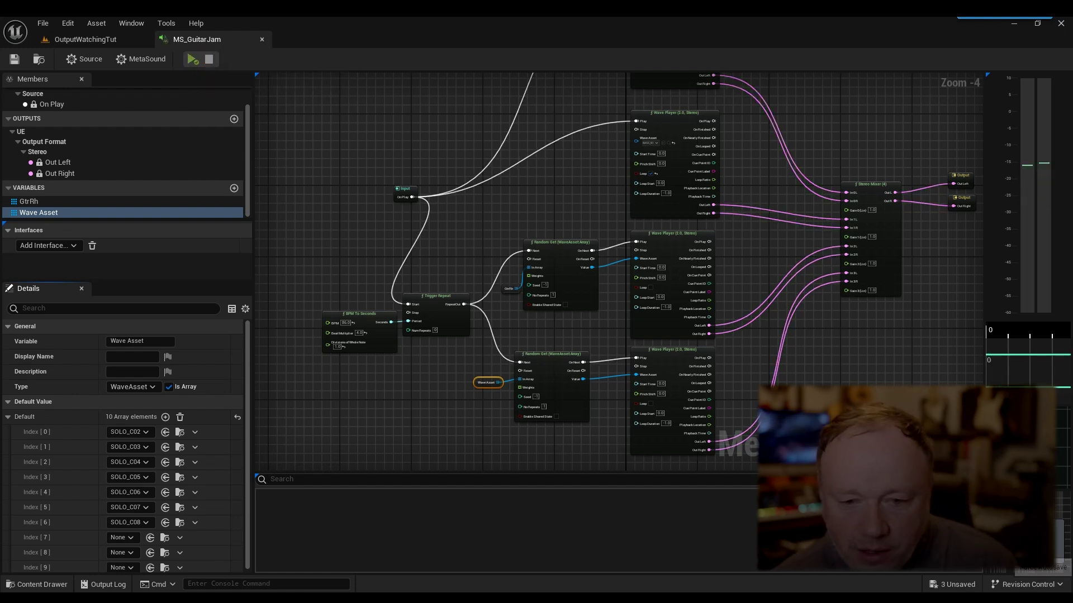
- Delete the empty Index [9] element from the Wave Asset variable's default array and save MS_GuitarJam
left_click(305, 436)
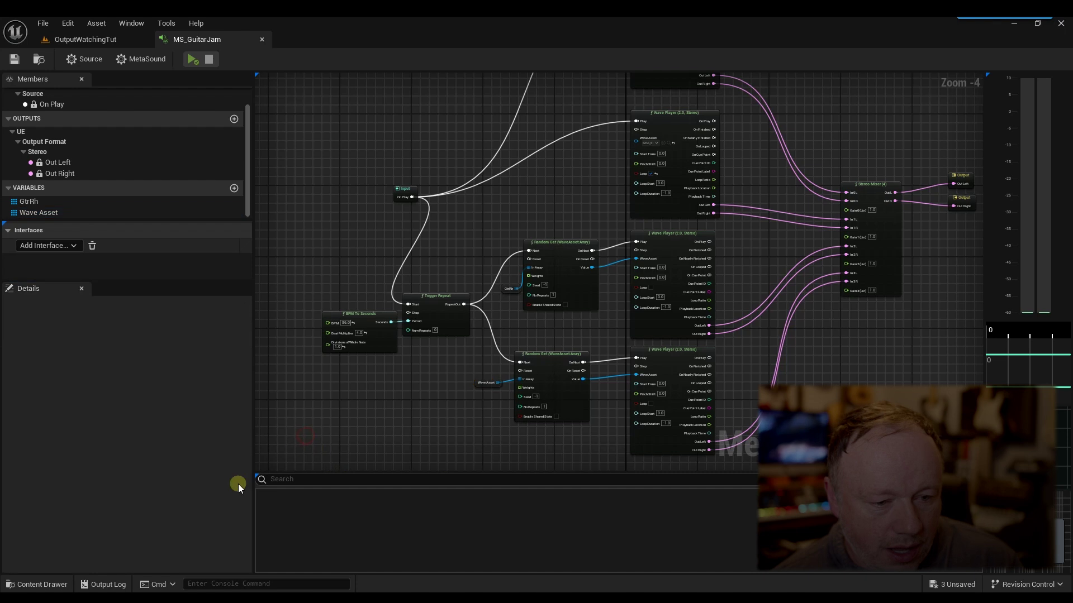
left_click(487, 382)
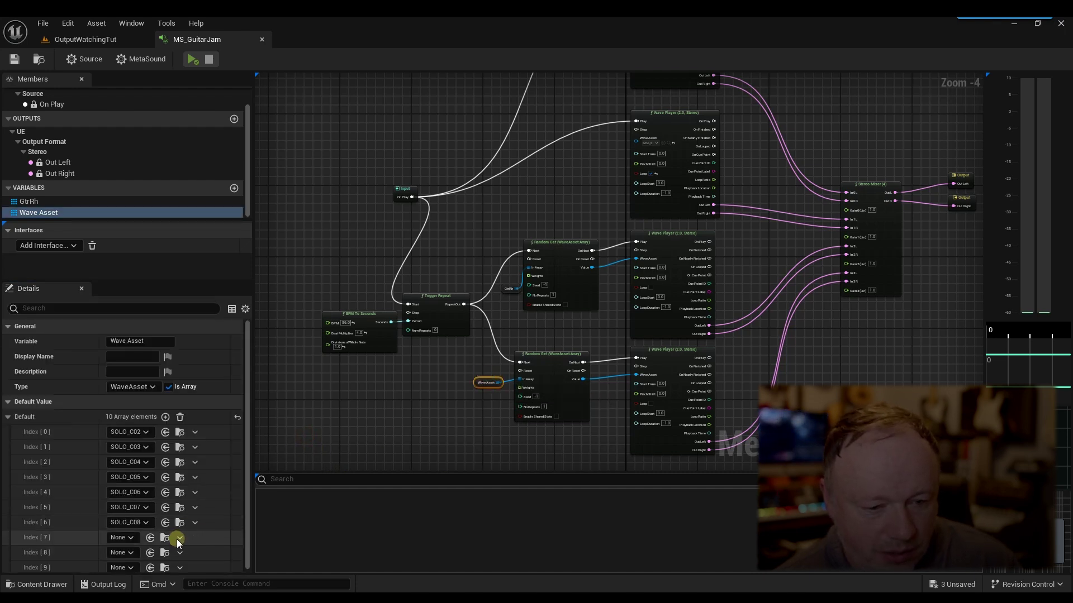
left_click(196, 567)
left_click(10, 59)
- Select all four Wave Player nodes and align their right edges
scroll(357, 224, "down", 2)
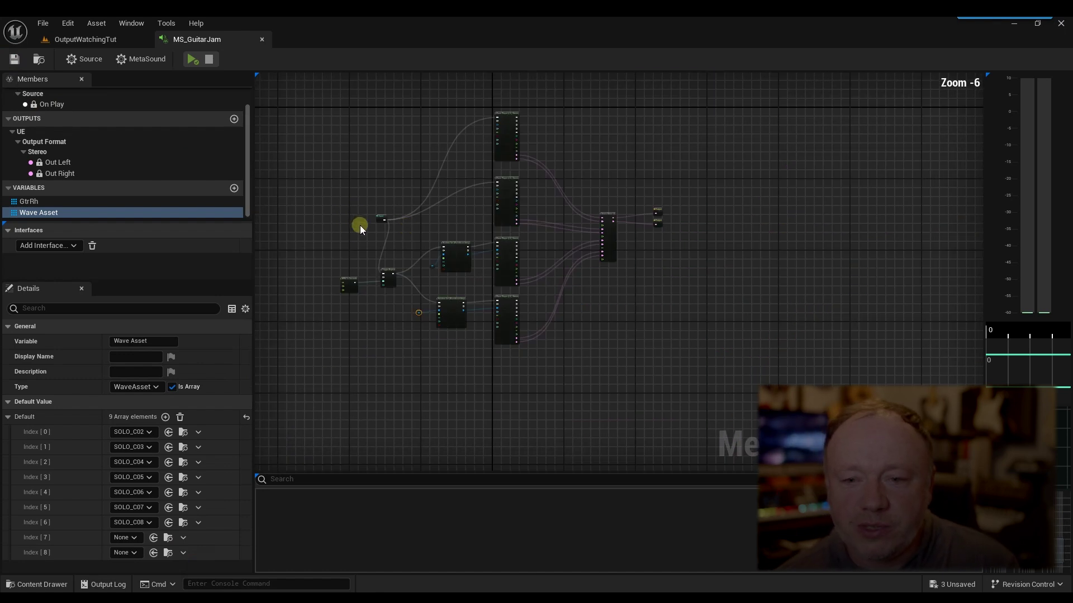
left_click_drag(520, 287, 508, 328)
key("shift+d")
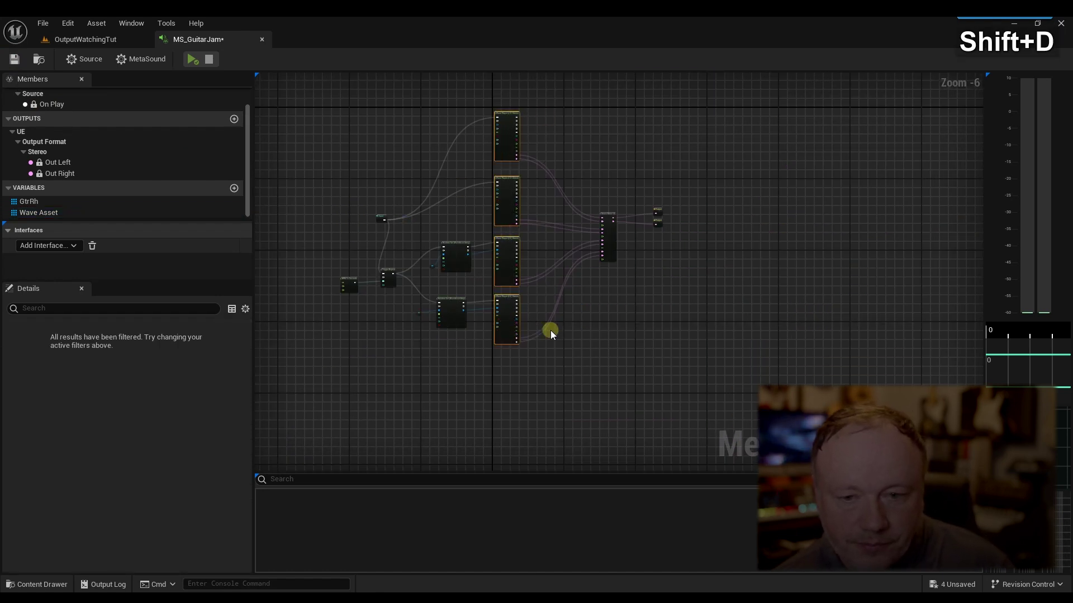
- Nudge the GtrRh variable and its Random Get node together toward the third Wave Player
scroll(679, 349, "up", 2)
scroll(637, 228, "up", 1)
right_click_drag(442, 117, 437, 217)
right_click_drag(483, 368, 551, 118)
left_click_drag(749, 201, 688, 379)
left_click_drag(421, 138, 519, 224)
left_click_drag(513, 161, 526, 155)
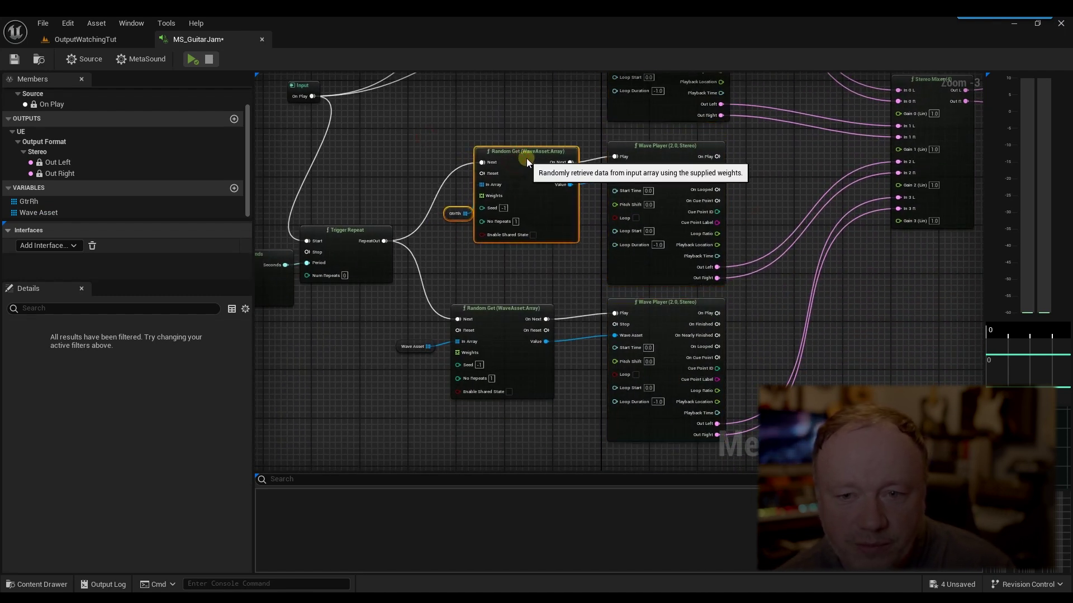
- Shift the Wave Asset variable, its Random Get and the fourth Wave Player slightly to the right, and save MS_GuitarJam
left_click_drag(399, 322, 579, 350)
left_click_drag(521, 310, 541, 310)
left_click(528, 293)
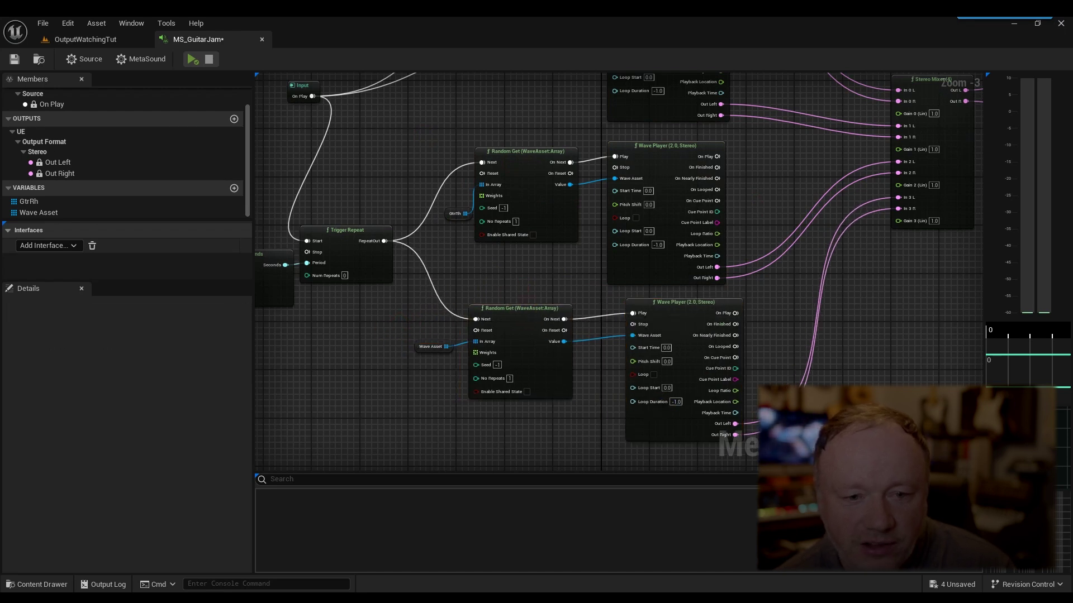
right_click_drag(383, 332, 506, 369)
scroll(584, 375, "down", 1)
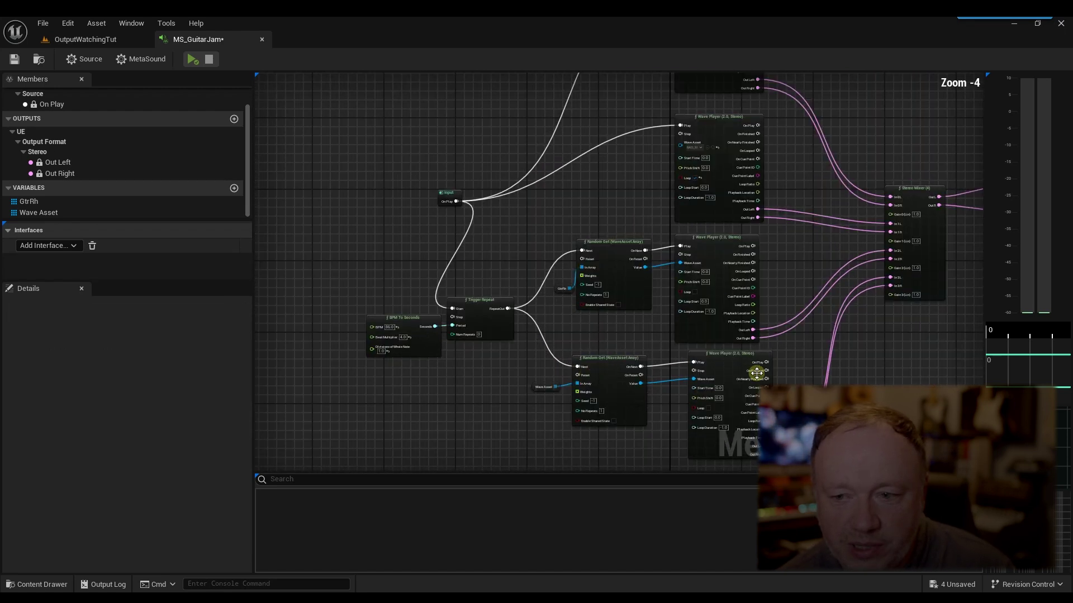
right_click_drag(855, 256, 710, 240)
left_click(15, 58)
- Place MS_GuitarJam in the OutputWatchingTut level near the base of the bass guitar panel and enlarge the viewport
left_click(67, 43)
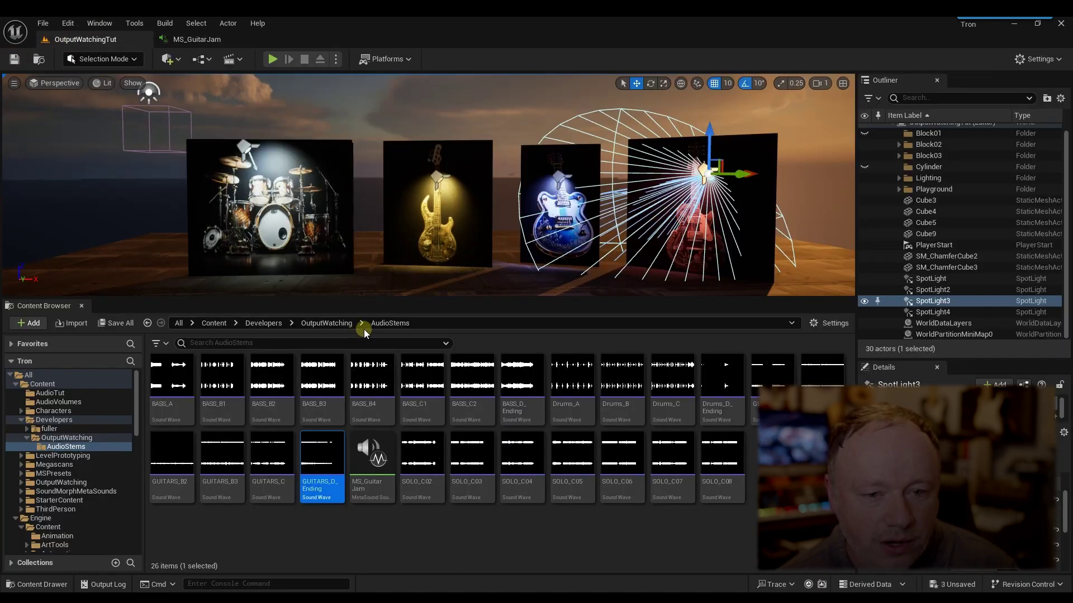
left_click(382, 472)
left_click_drag(382, 472, 400, 282)
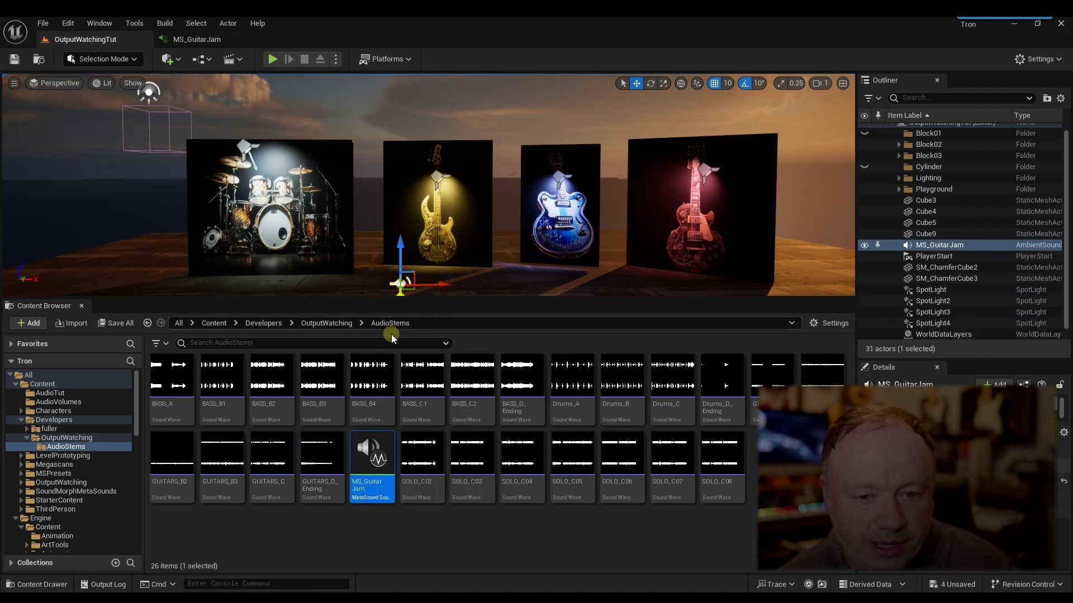
left_click_drag(414, 309, 413, 355)
- Play the level in the editor to hear the placed MS_GuitarJam sound, then stop the session
left_click(273, 58)
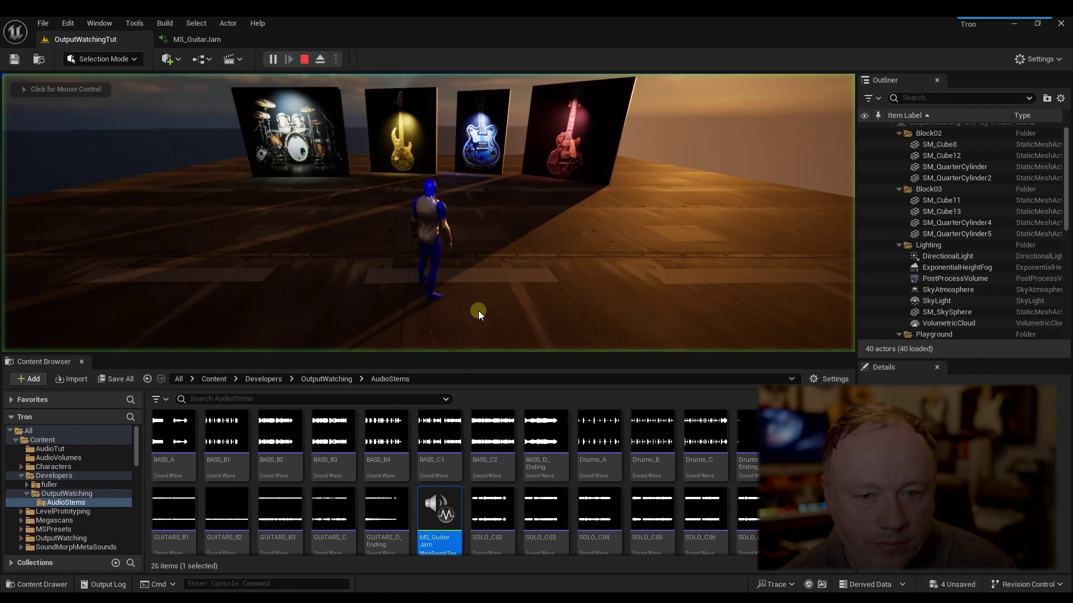
left_click(523, 298)
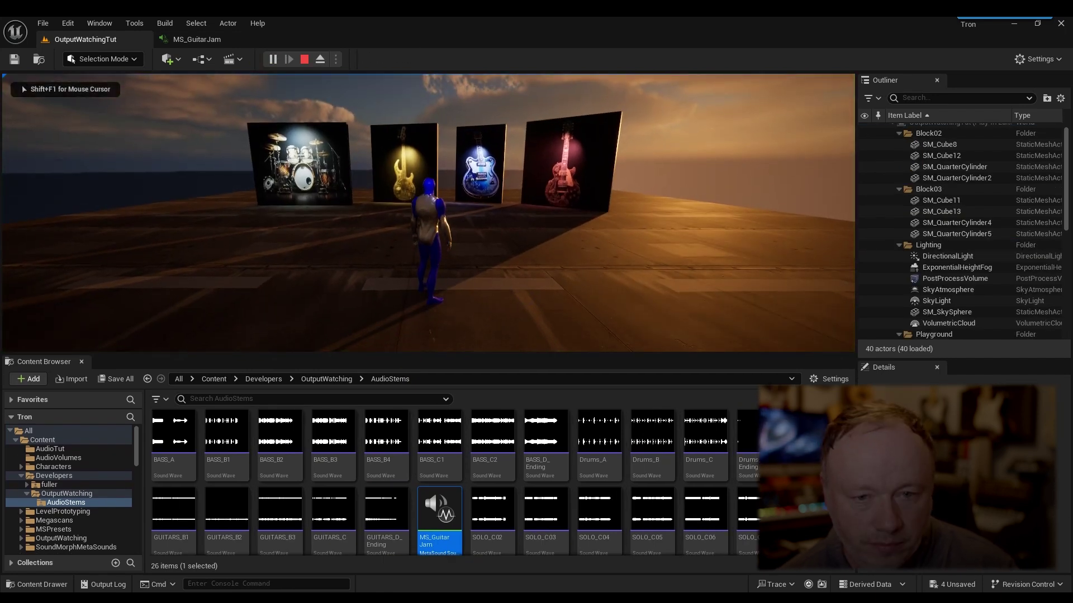
key("Escape")
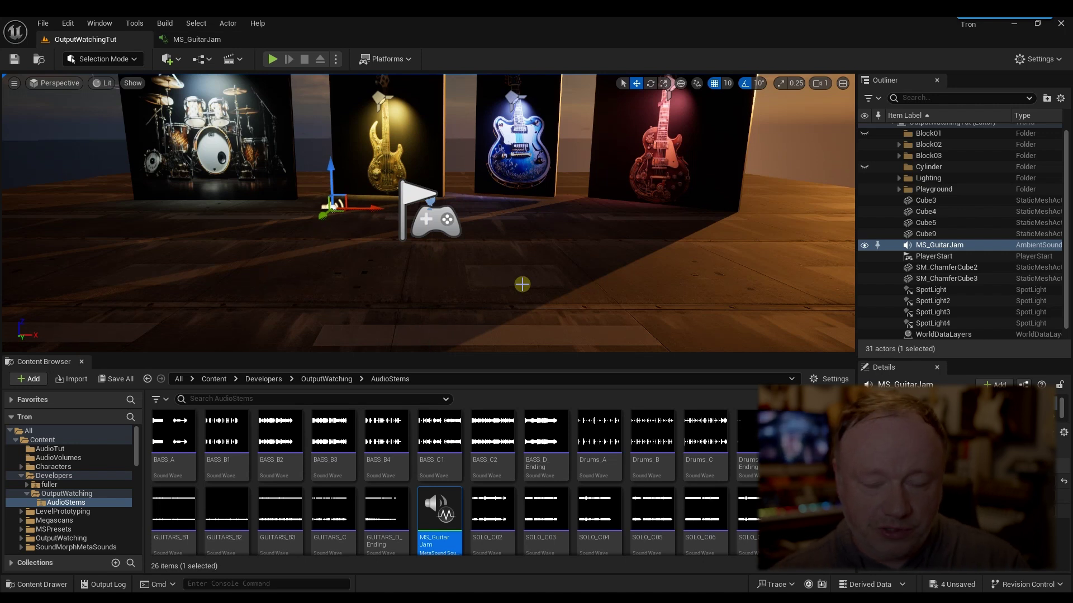
key("Down")
key("Up")
key("Down")
key("Down")
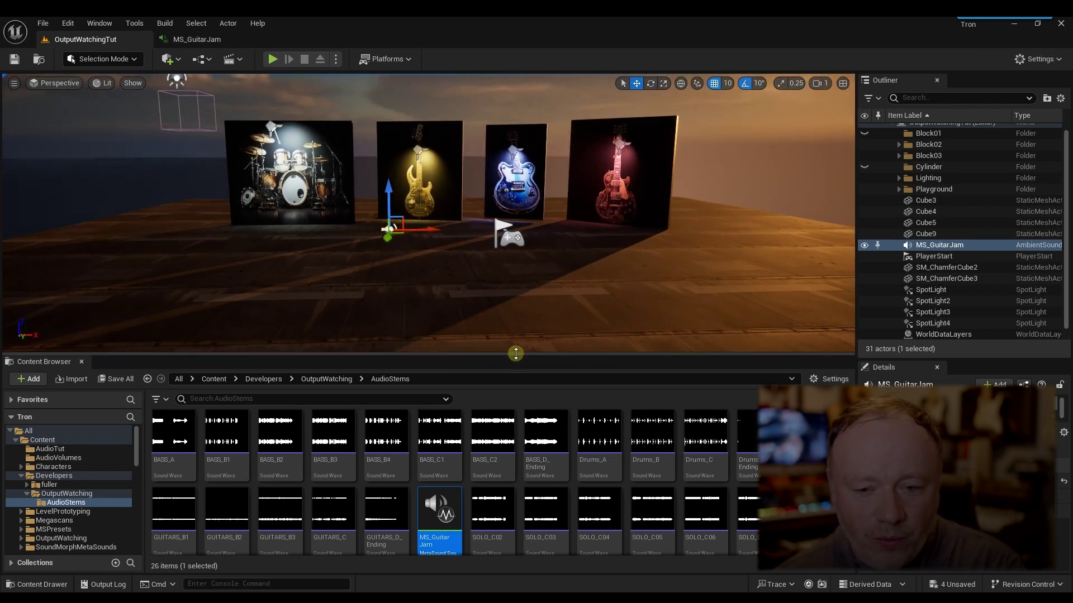
left_click(271, 127)
scroll(967, 513, "down", 2)
mouse_move(968, 534)
left_mouse_down()
mouse_move(951, 535)
mouse_move(1017, 534)
mouse_move(949, 534)
mouse_move(1017, 535)
mouse_move(958, 535)
mouse_move(1008, 534)
mouse_move(967, 535)
left_mouse_up()
left_click(595, 291)
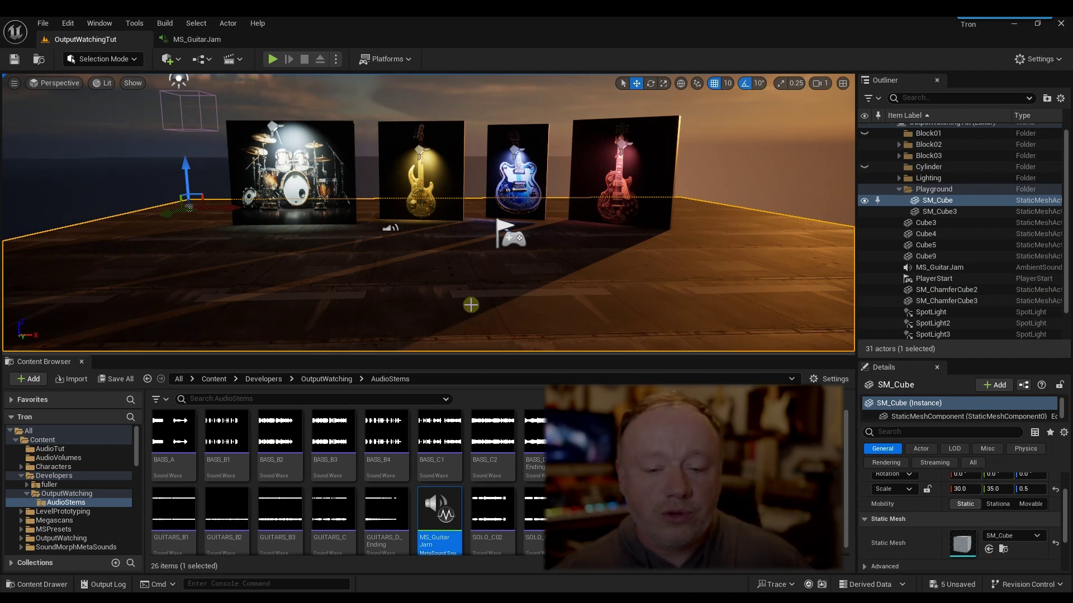
- Return to MS_GuitarJam, select all four Wave Player nodes and align their left edges
left_click(207, 42)
right_click_drag(682, 360, 718, 346)
scroll(655, 307, "down", 2)
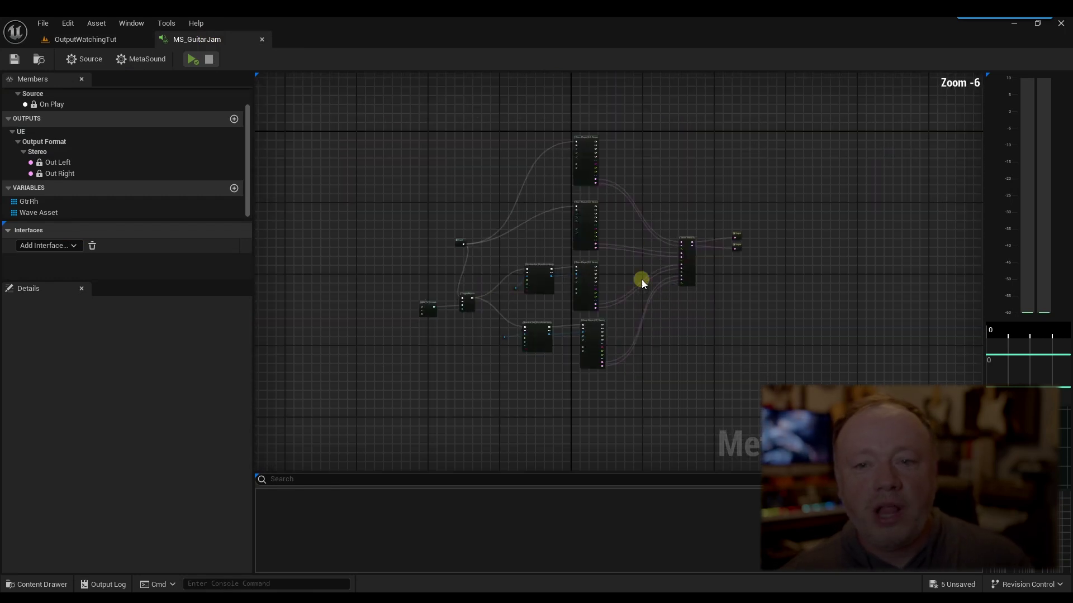
left_click_drag(605, 147, 588, 343)
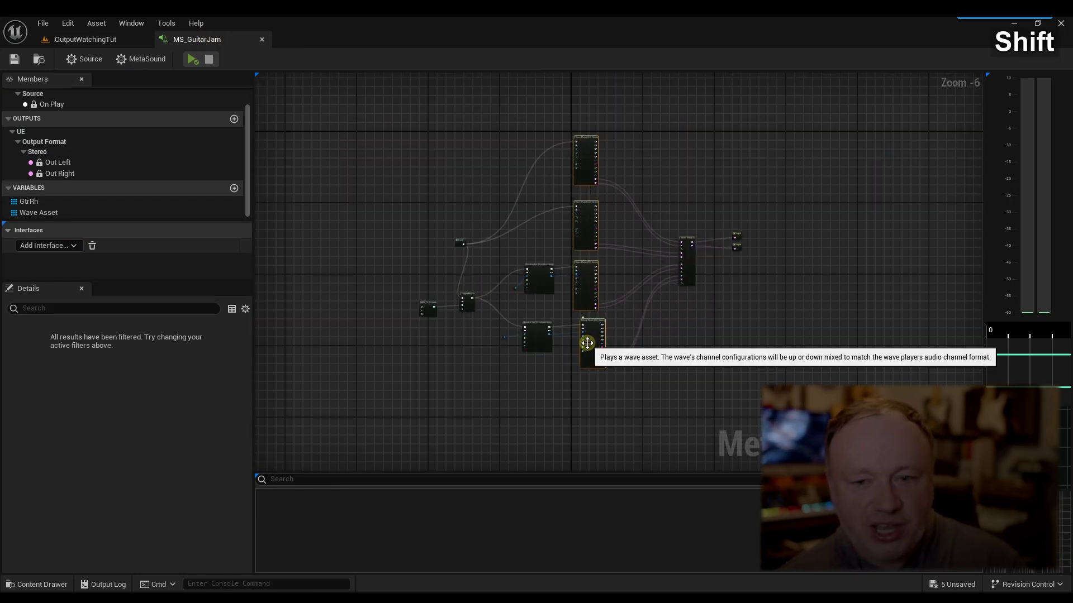
key("shift+a")
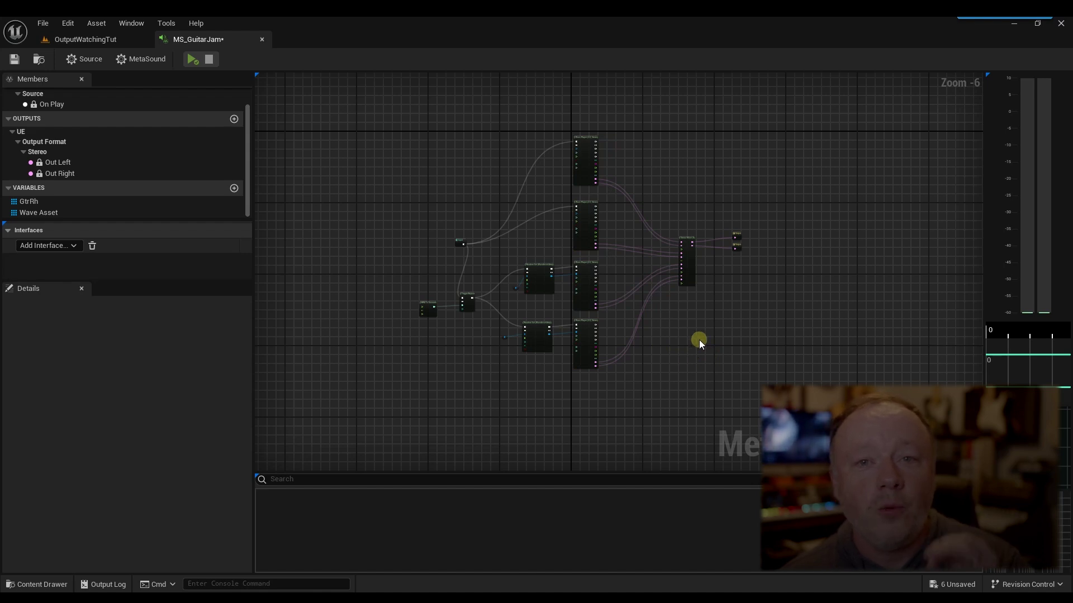
- Move the Out Left and Out Right output nodes slightly farther from the Stereo Mixer
scroll(689, 340, "up", 2)
right_click_drag(693, 317, 724, 385)
left_click_drag(831, 241, 832, 246)
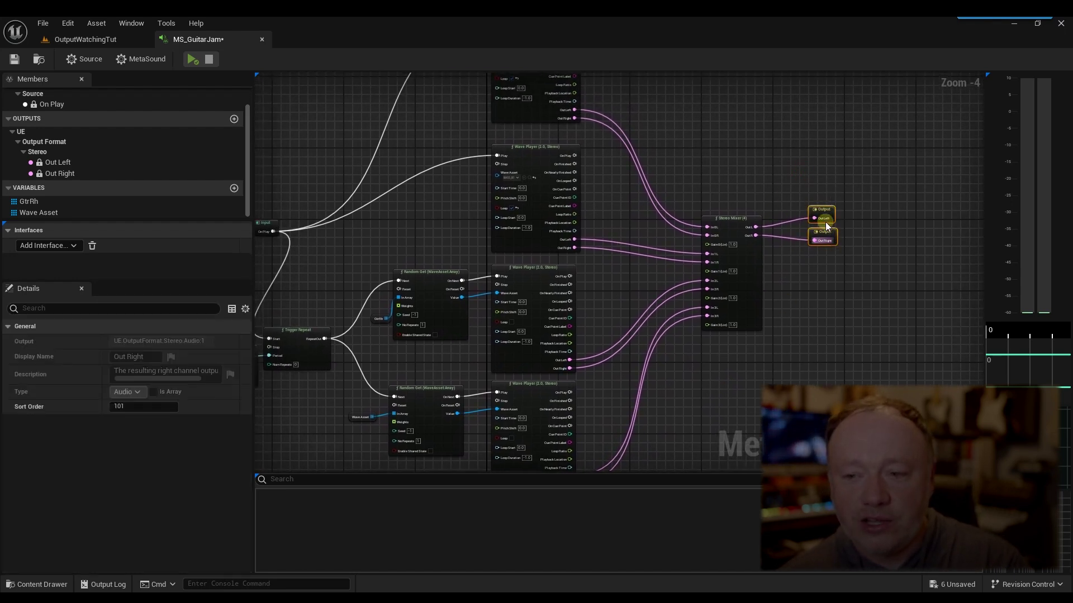
left_click(835, 274)
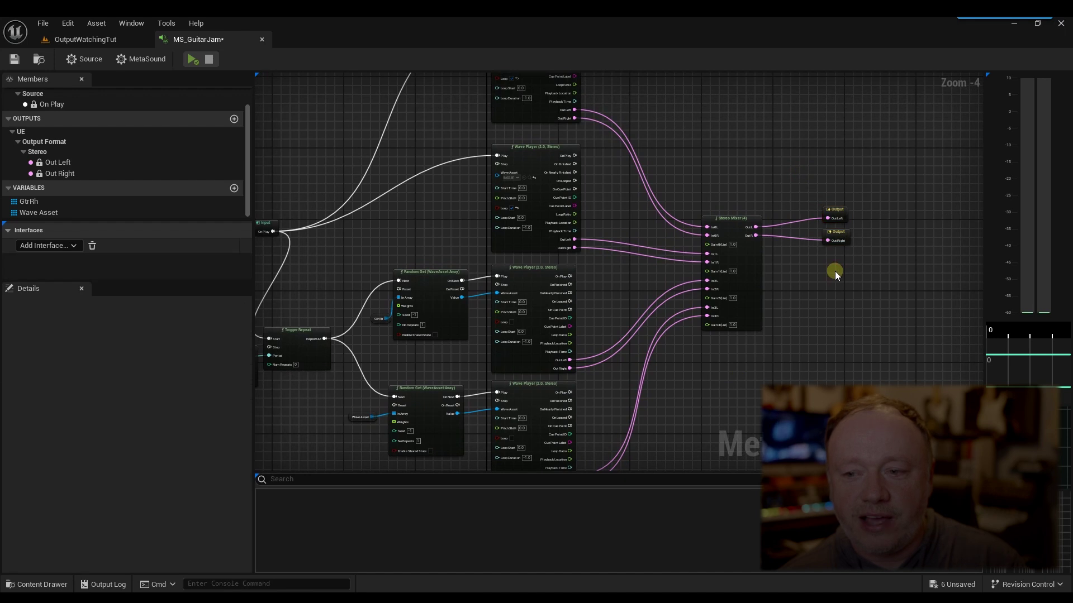
right_click_drag(716, 146, 713, 179)
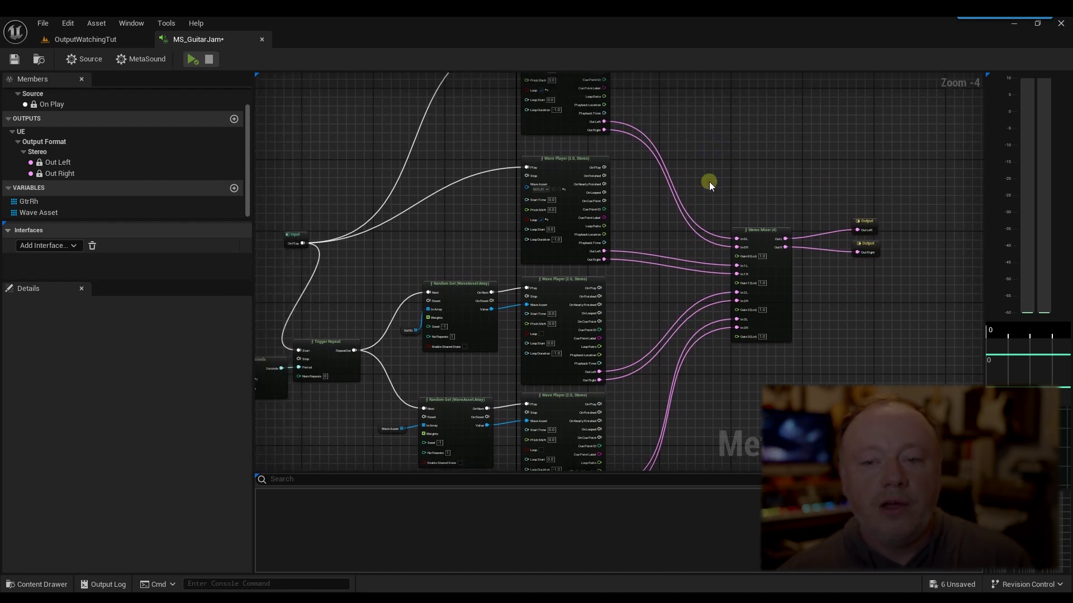
right_click_drag(625, 172, 657, 253)
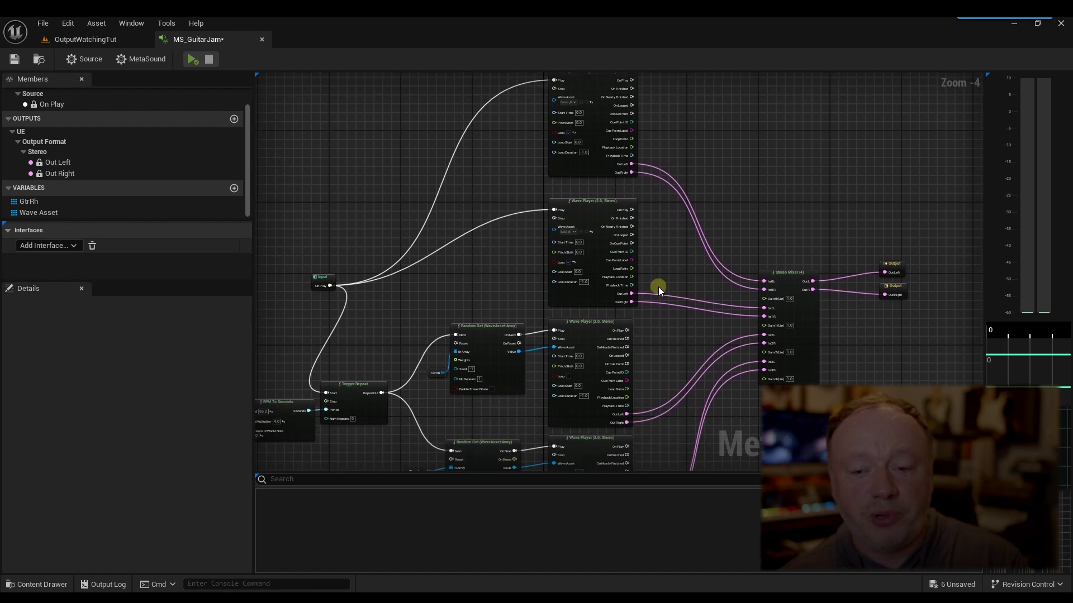
scroll(657, 296, "down", 1)
right_click_drag(658, 302, 641, 266)
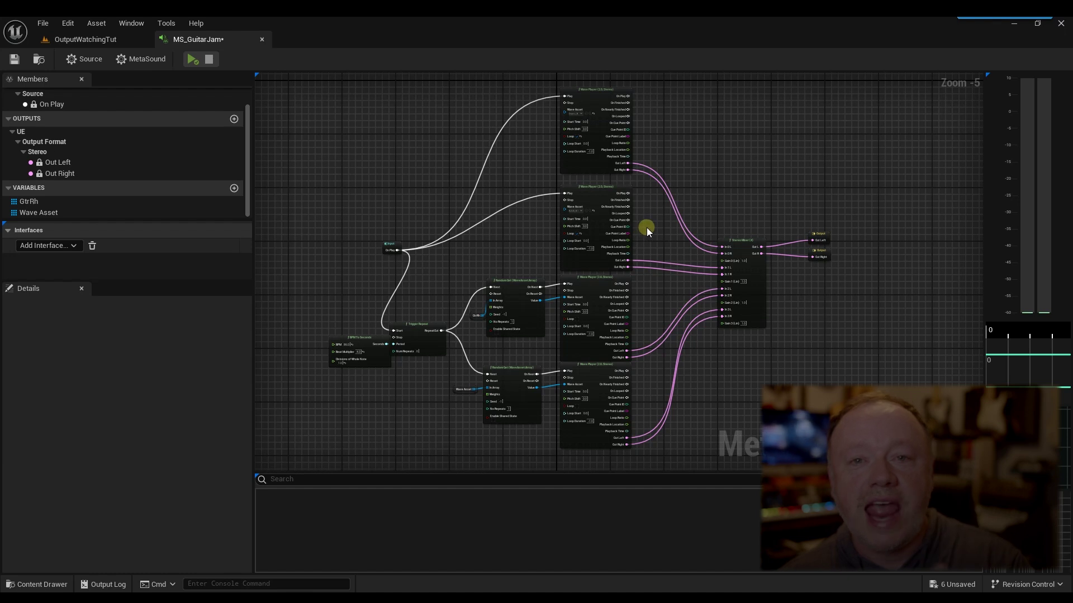
scroll(645, 229, "down", 1)
right_click_drag(631, 235, 633, 264)
- Add an Envelope Follower fed by the drums Wave Player's Out Left and place it above the Stereo Mixer
scroll(613, 236, "up", 2)
right_click_drag(618, 215, 675, 176)
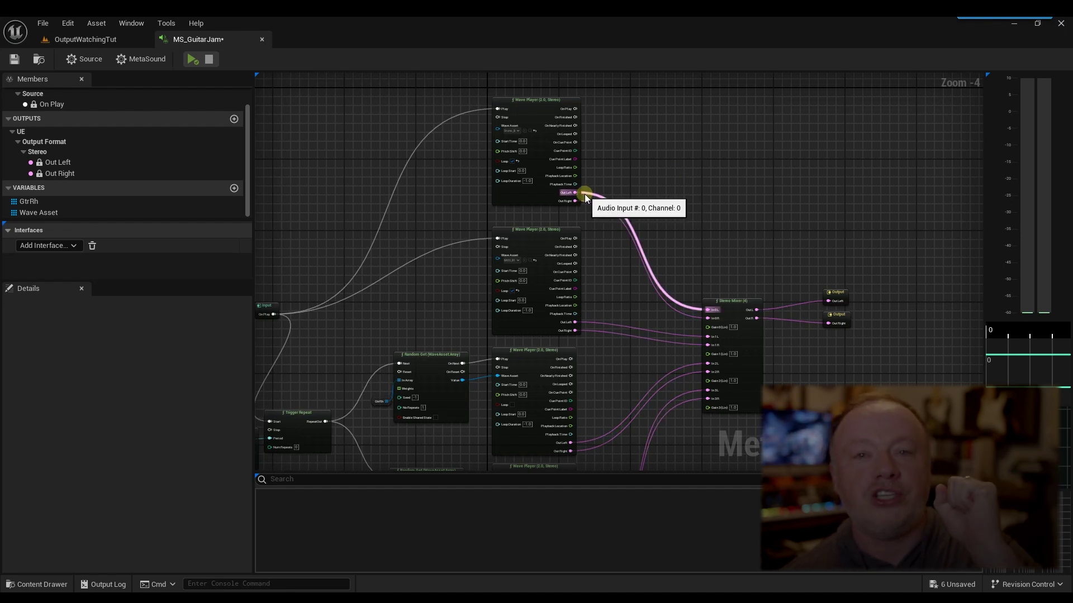
left_click_drag(576, 192, 659, 179)
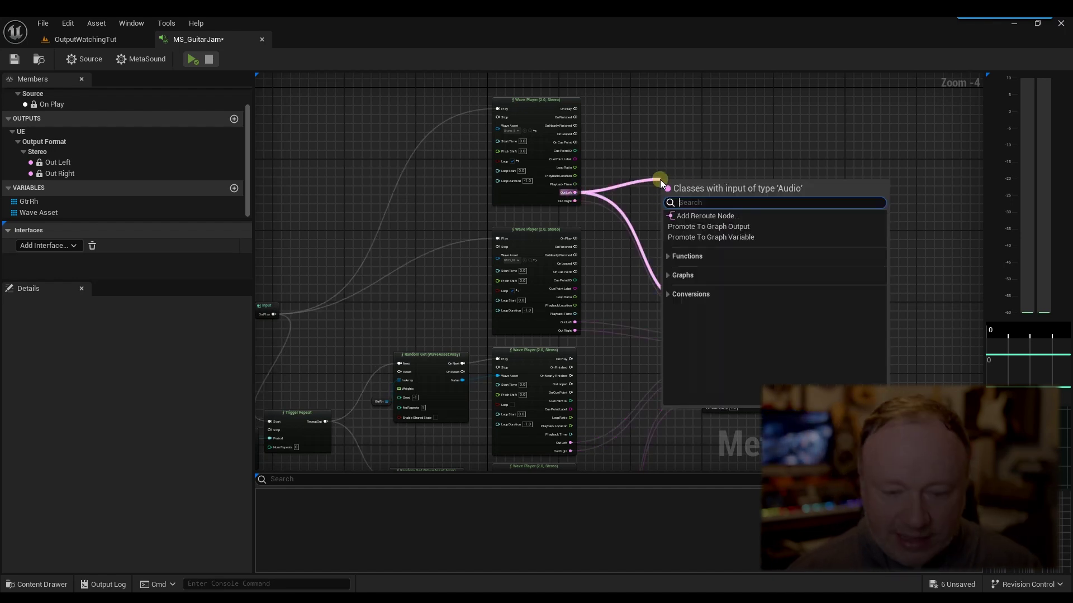
type("envelop")
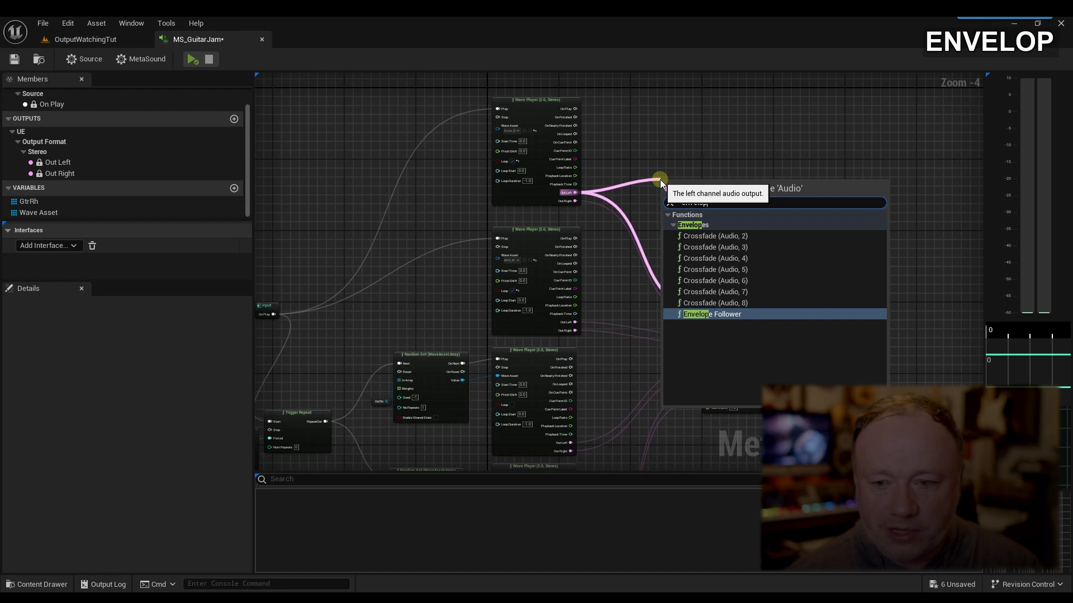
left_click(711, 314)
left_click_drag(691, 185, 683, 160)
right_click_drag(622, 183, 541, 187)
scroll(541, 190, "up", 3)
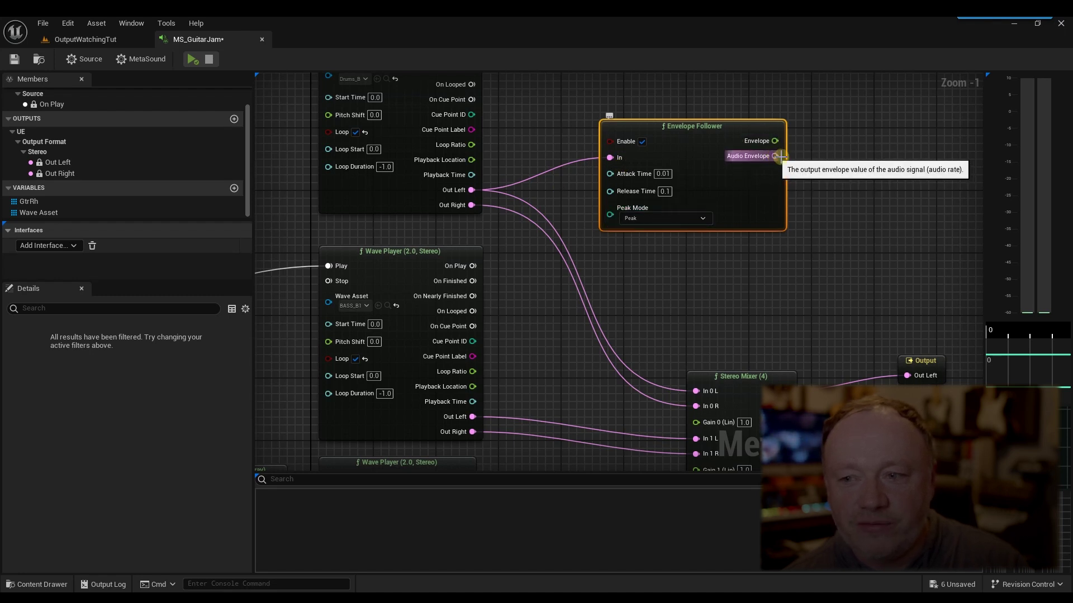
- Promote the Envelope Follower's Envelope pin to a graph output named EnvelopeDrums and line that node up beside it
right_click_drag(844, 176, 659, 218)
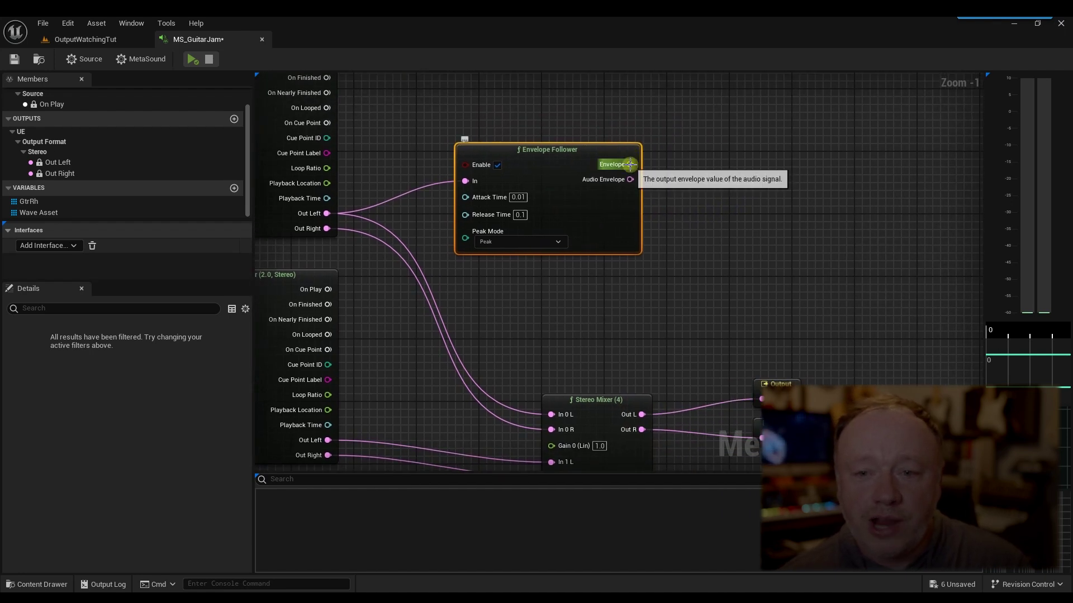
left_click_drag(630, 164, 703, 174)
left_click(751, 219)
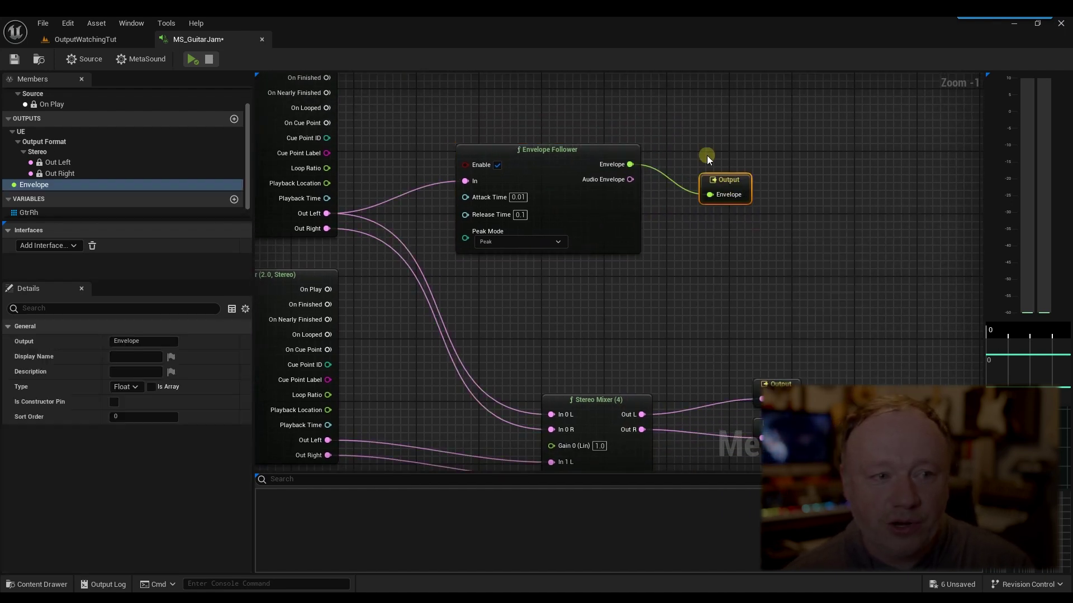
left_click_drag(738, 183, 729, 161)
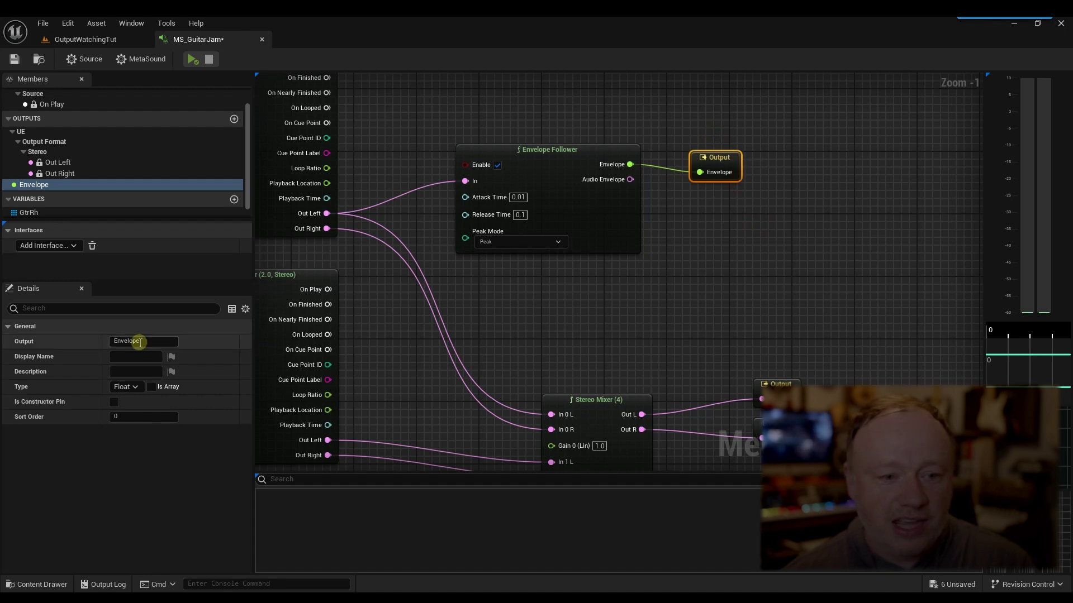
type("Drums")
key("Return")
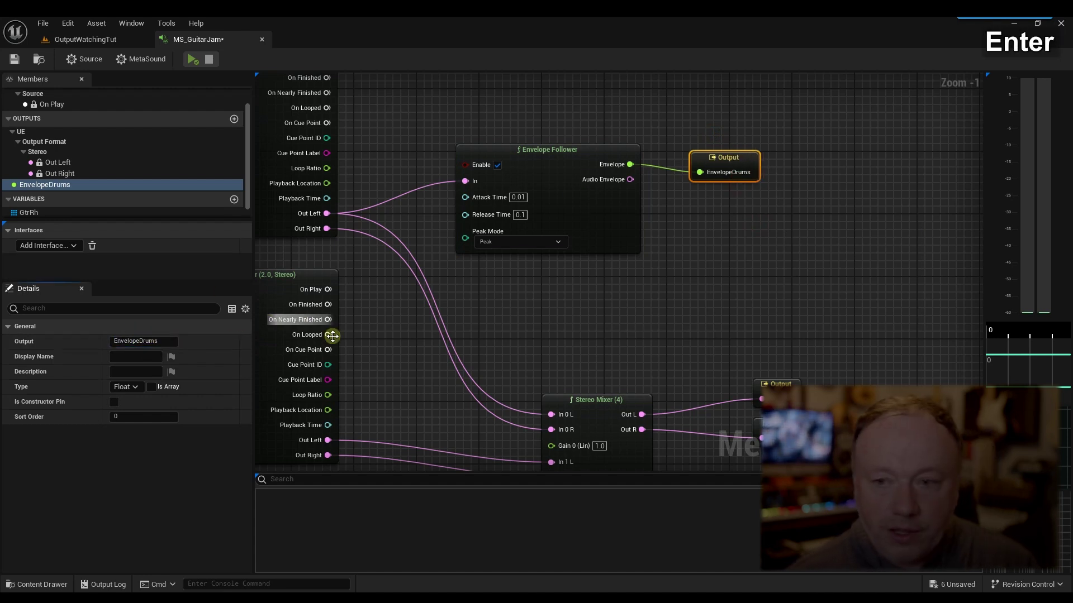
left_click(880, 247)
left_click_drag(743, 162, 731, 156)
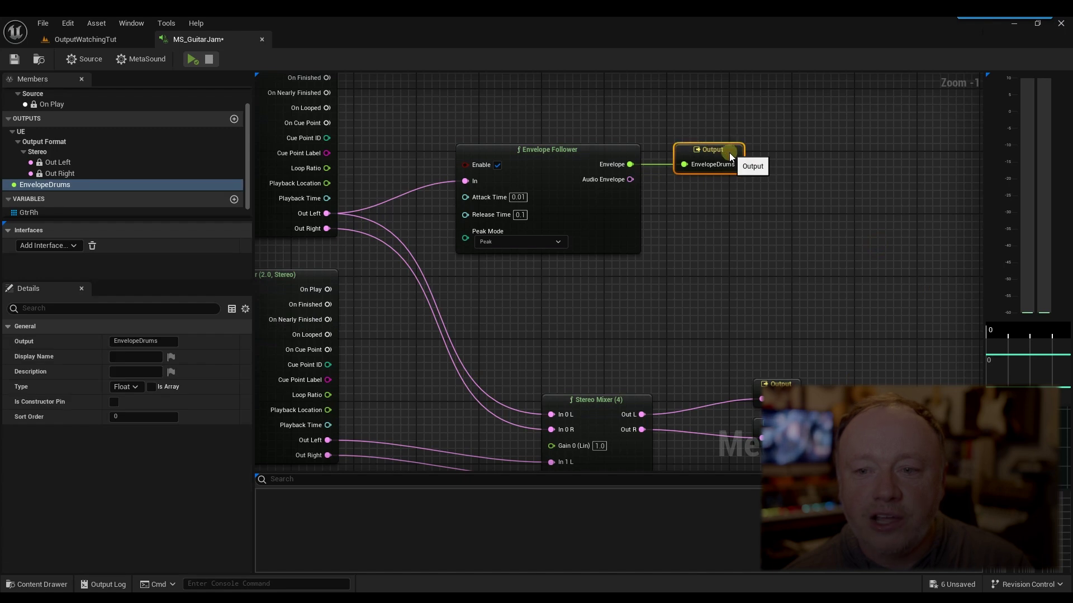
- Copy the Envelope Follower, and move it with its EnvelopeDrums output to the right, beyond the Out Left and Out Right nodes
right_click_drag(745, 252, 803, 190)
scroll(763, 228, "down", 2)
right_click_drag(760, 230, 748, 212)
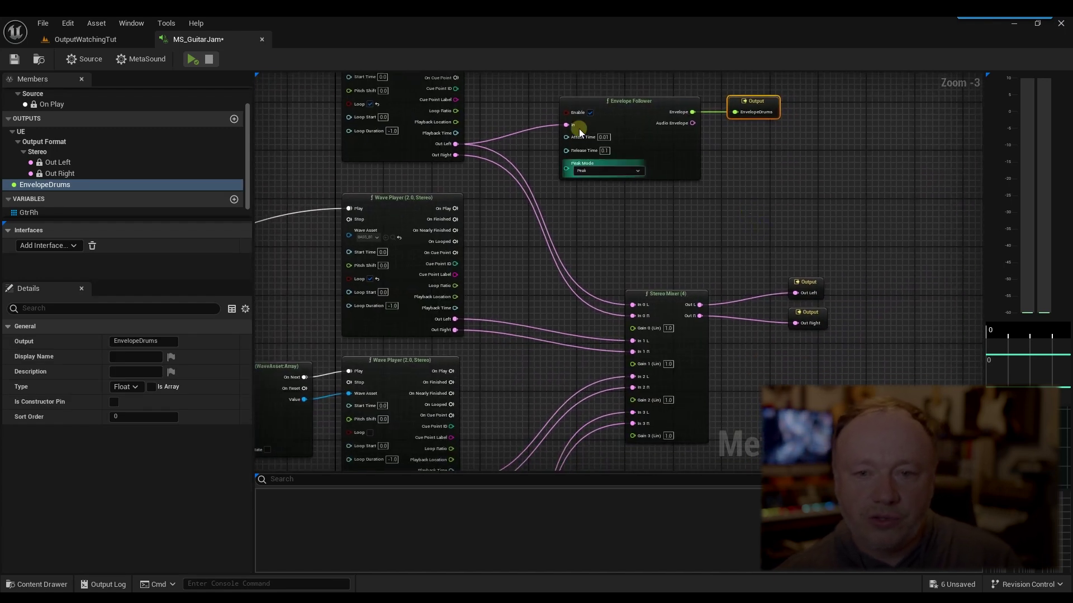
left_click(629, 129)
key("ctrl+c")
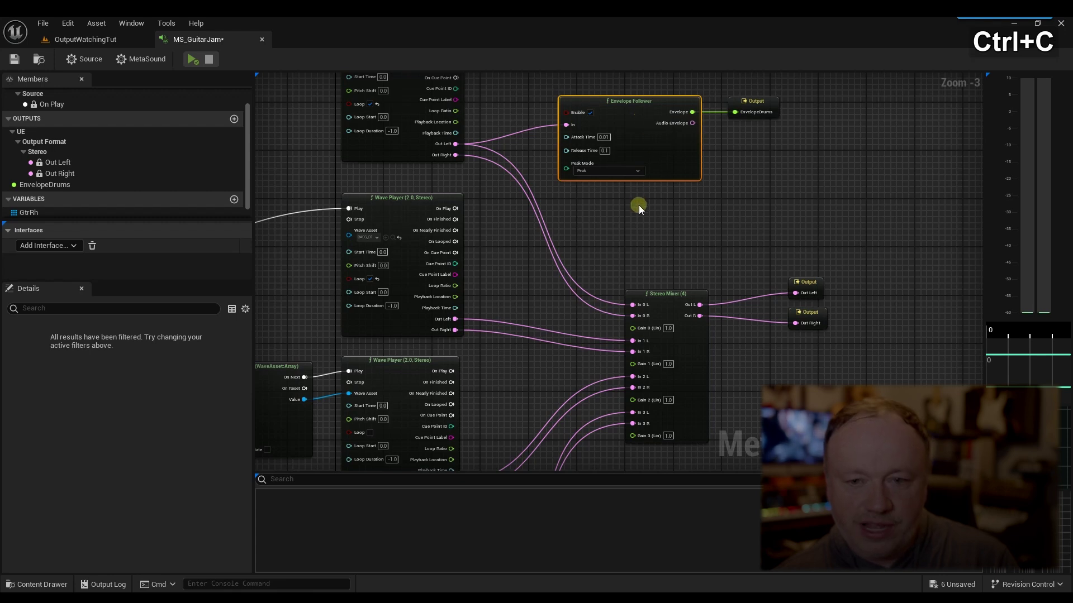
scroll(637, 237, "down", 3)
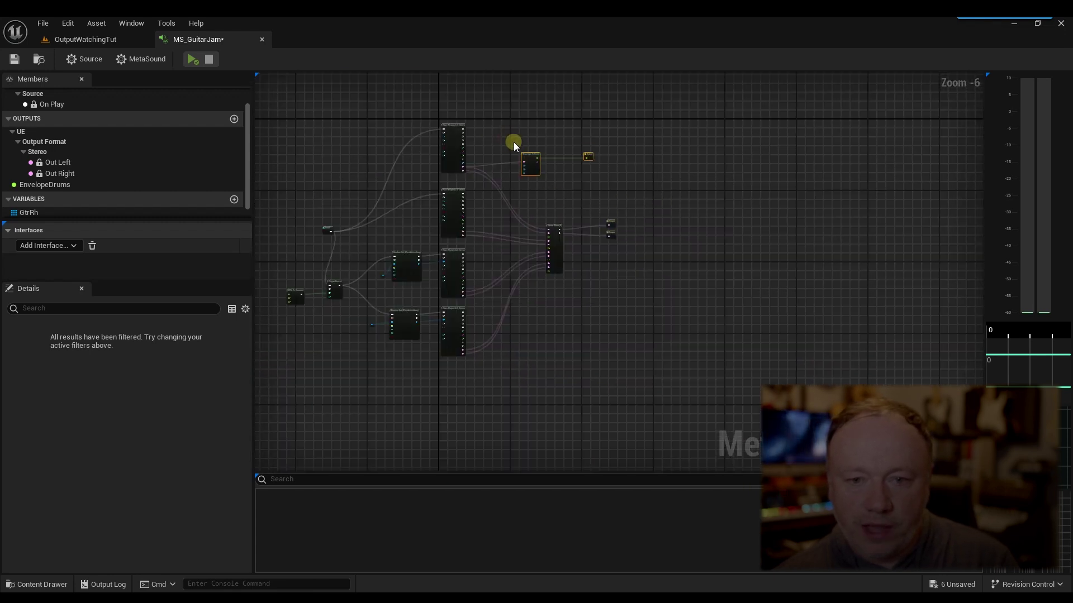
left_click_drag(528, 153, 683, 160)
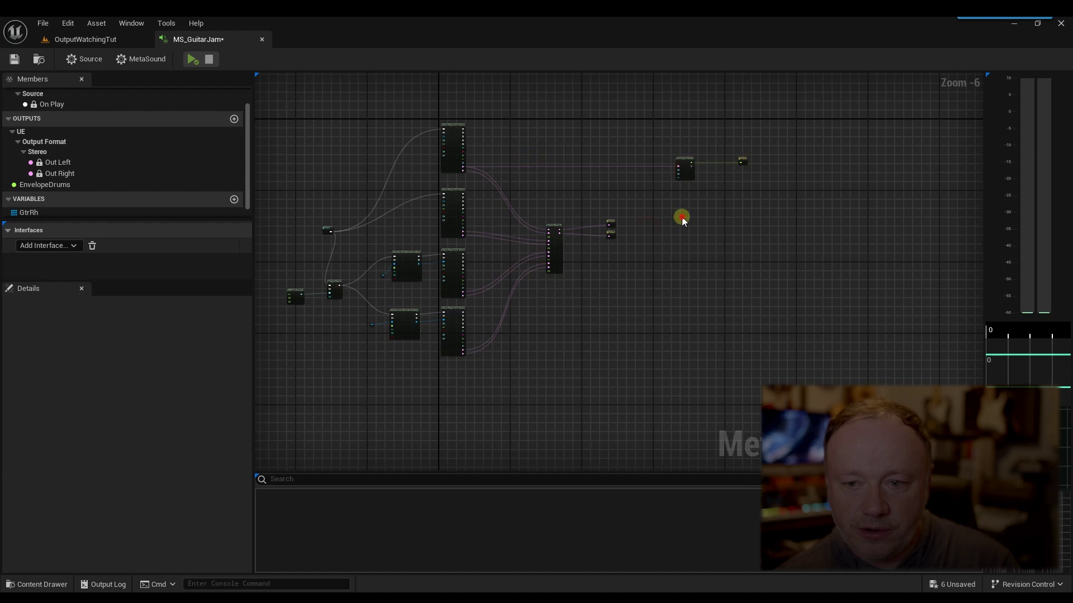
- Paste a second Envelope Follower below the first and promote its Envelope pin to a graph output named EnvelopeBass
key("ctrl+v")
scroll(667, 217, "up", 3)
left_click_drag(770, 233, 748, 211)
right_click_drag(920, 240, 698, 273)
left_click_drag(607, 254, 642, 252)
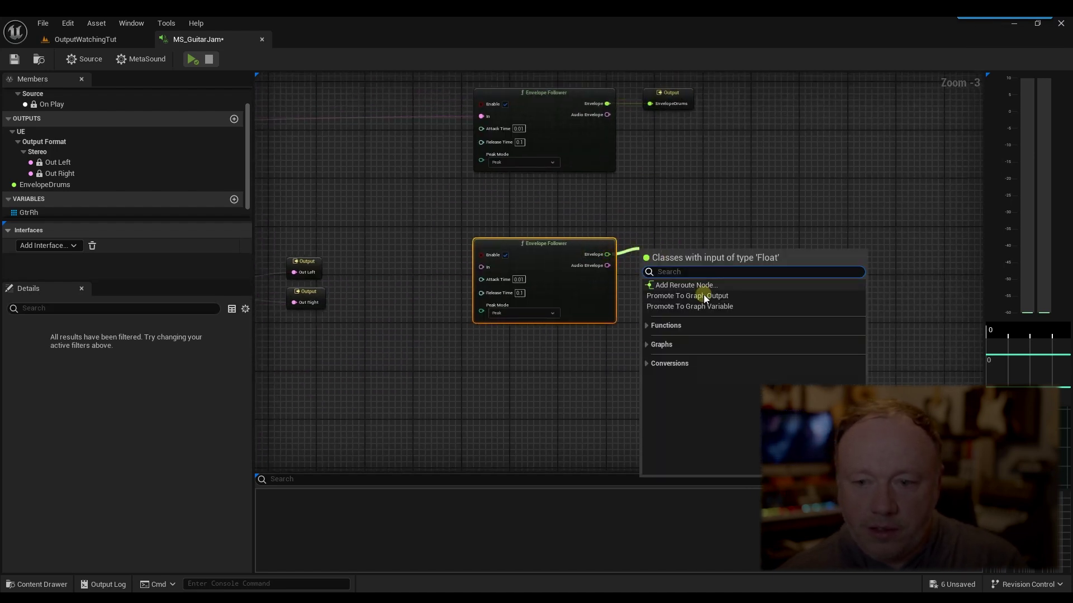
left_click(705, 294)
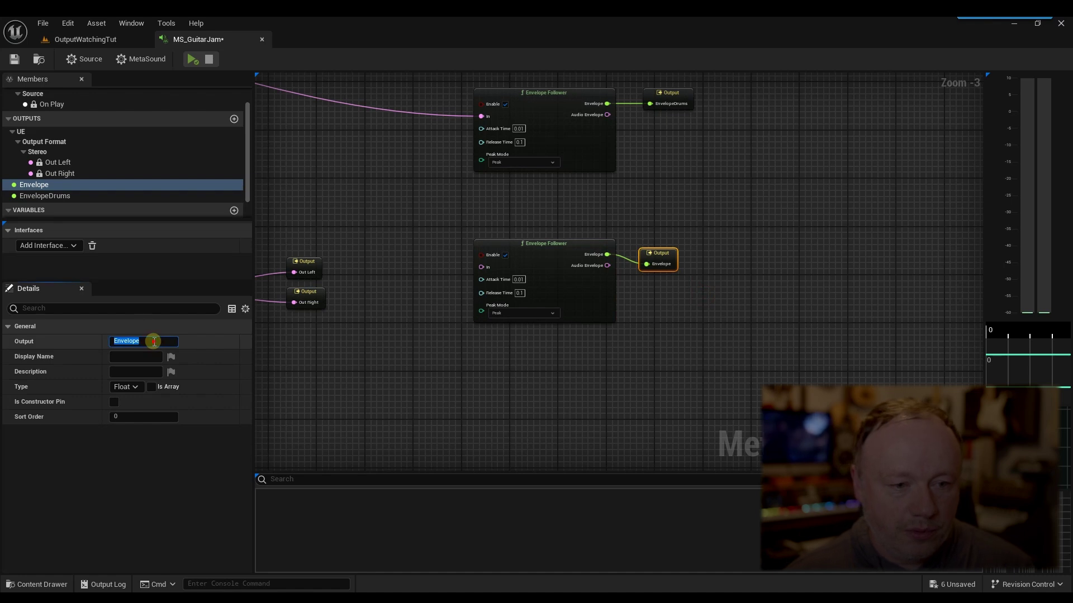
type("Bass")
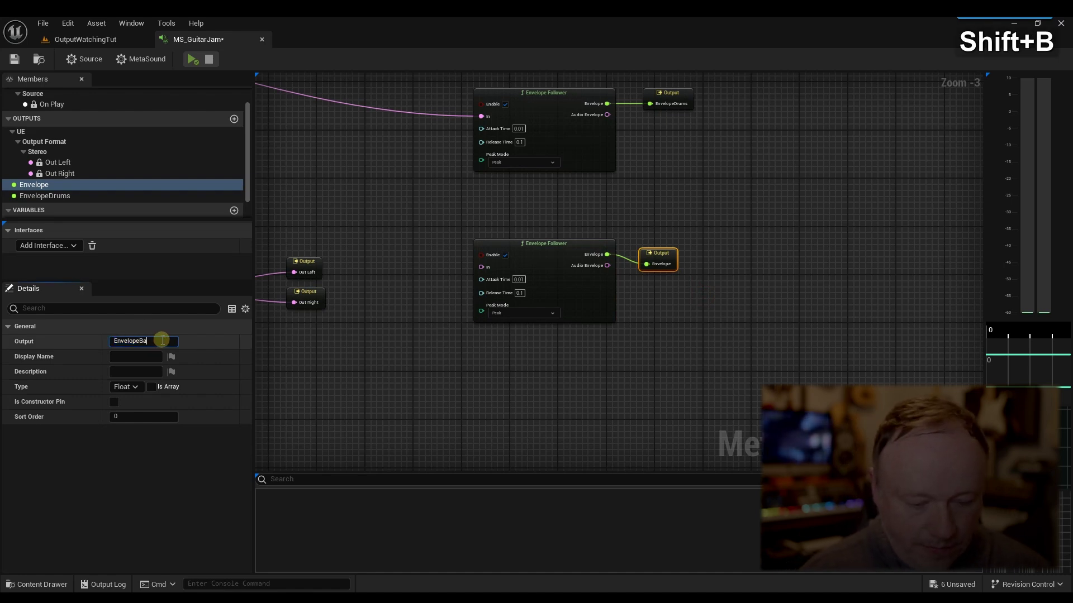
key("Return")
- Paste a third Envelope Follower below the bass one and promote its Envelope pin to a graph output named EnvelopeGuitars
right_click_drag(715, 376, 802, 252)
left_click(563, 313)
key("ctrl+v")
left_click_drag(620, 295, 589, 319)
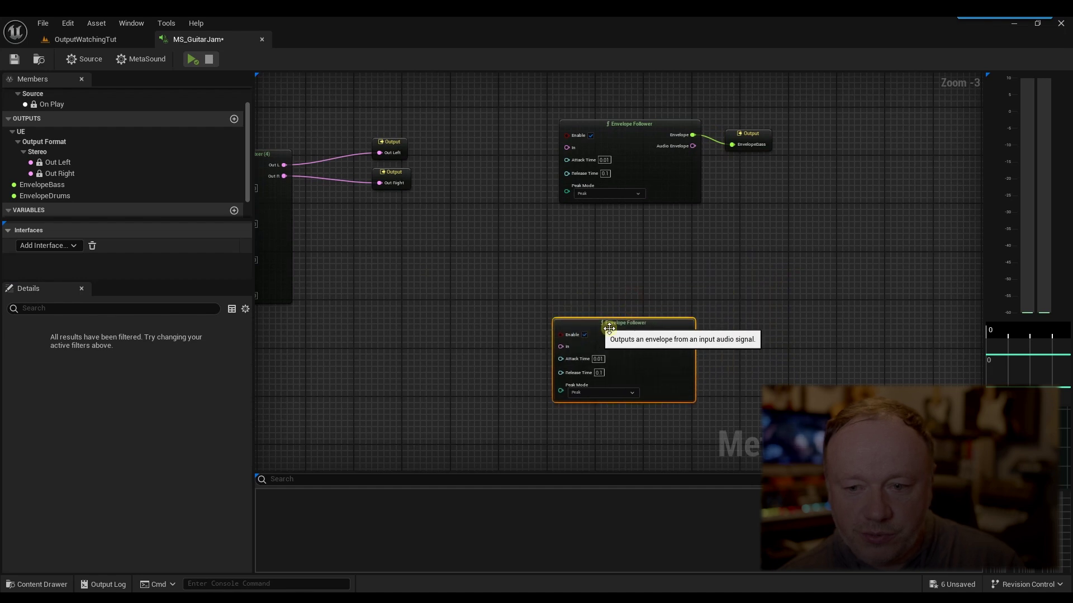
left_click_drag(687, 333, 764, 327)
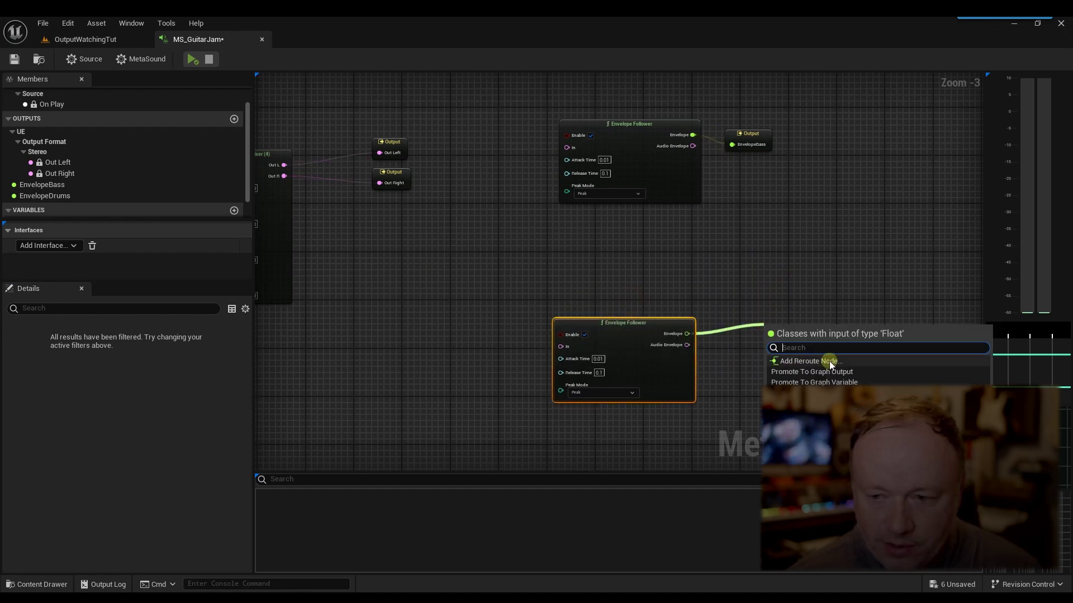
left_click(800, 360)
left_click(155, 341)
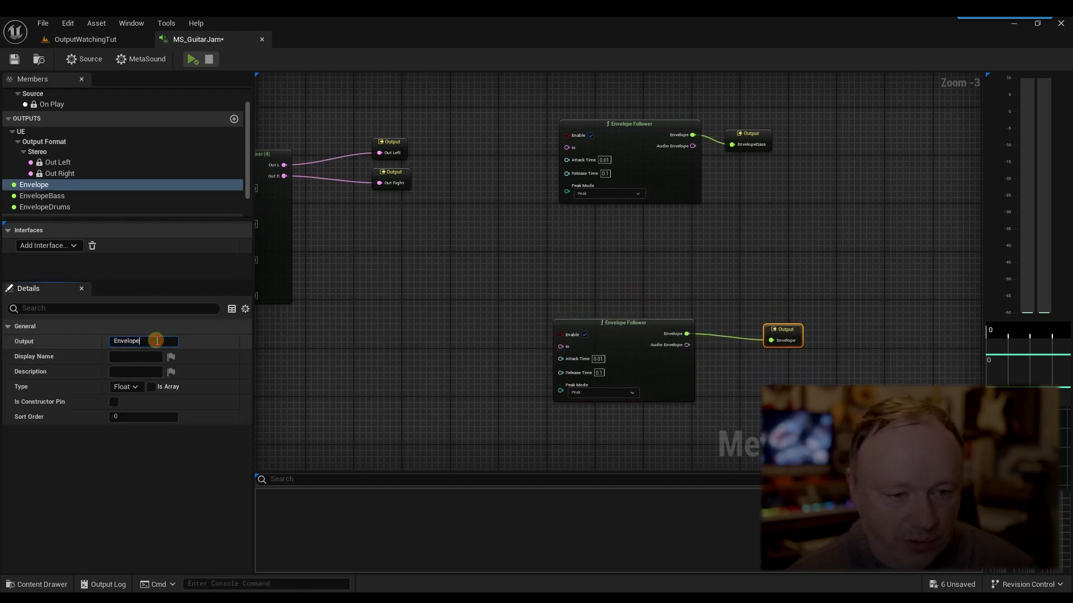
type("Guitars")
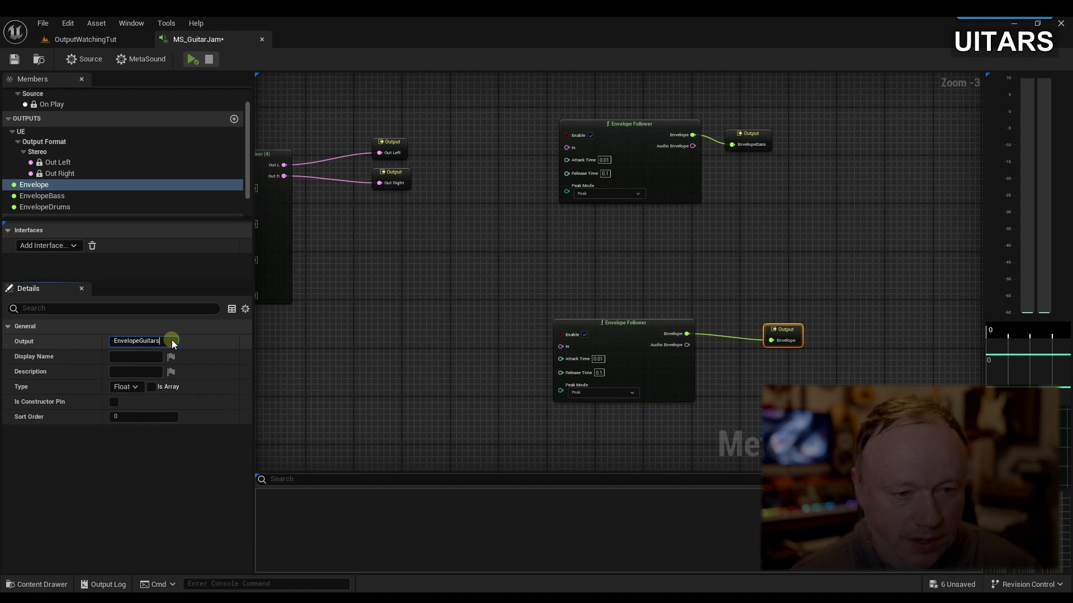
left_click(449, 336)
- Paste a fourth Envelope Follower below the guitars one and promote its Envelope pin to a graph output named EnvelopeSolos
right_click_drag(550, 424, 529, 242)
key("ctrl+v")
left_click_drag(659, 333, 719, 334)
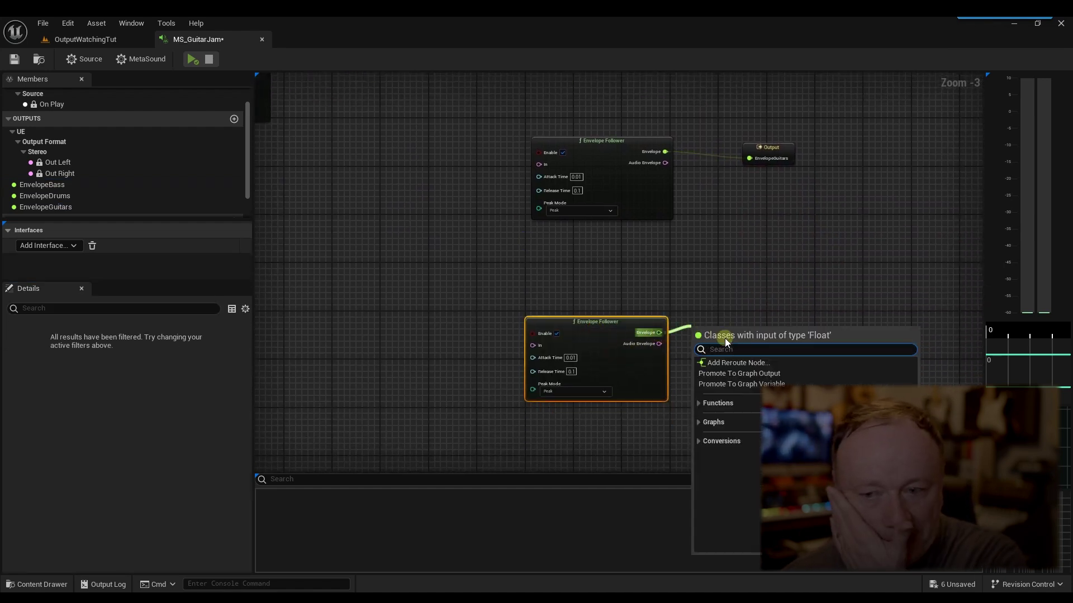
left_click(756, 374)
left_click(167, 343)
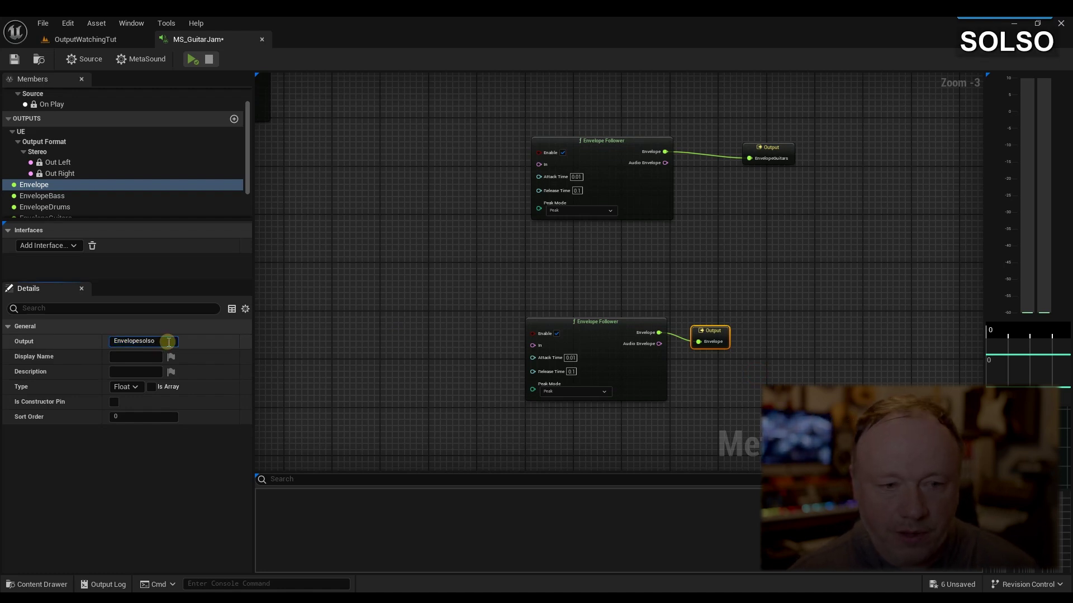
key("Return")
double_click(139, 342)
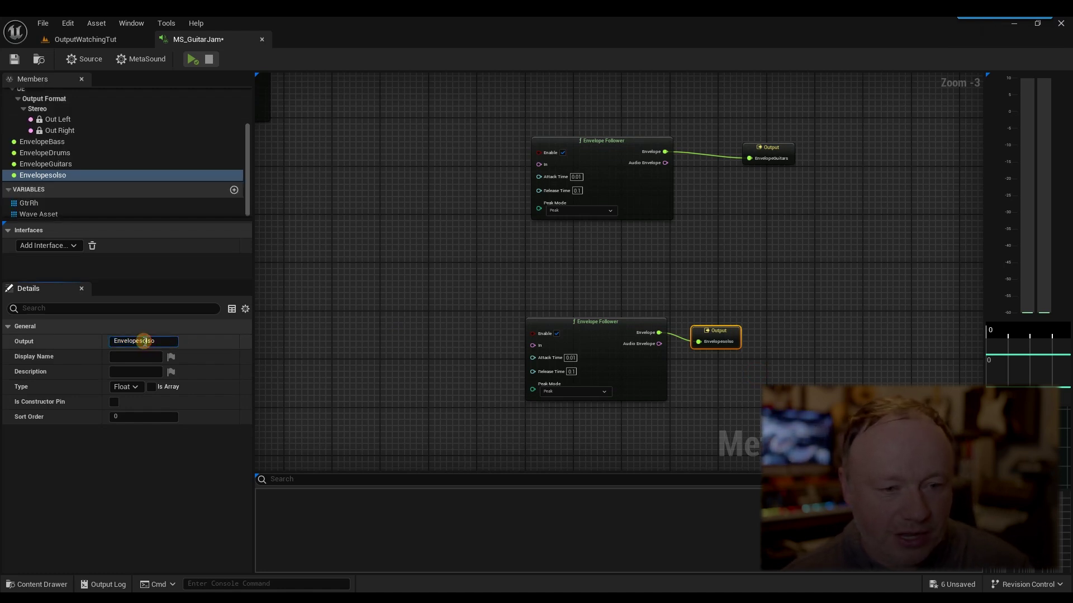
type("Solos")
key("Return")
- Align the four envelope output nodes into one column and the four Envelope Follower nodes into another
scroll(347, 316, "down", 2)
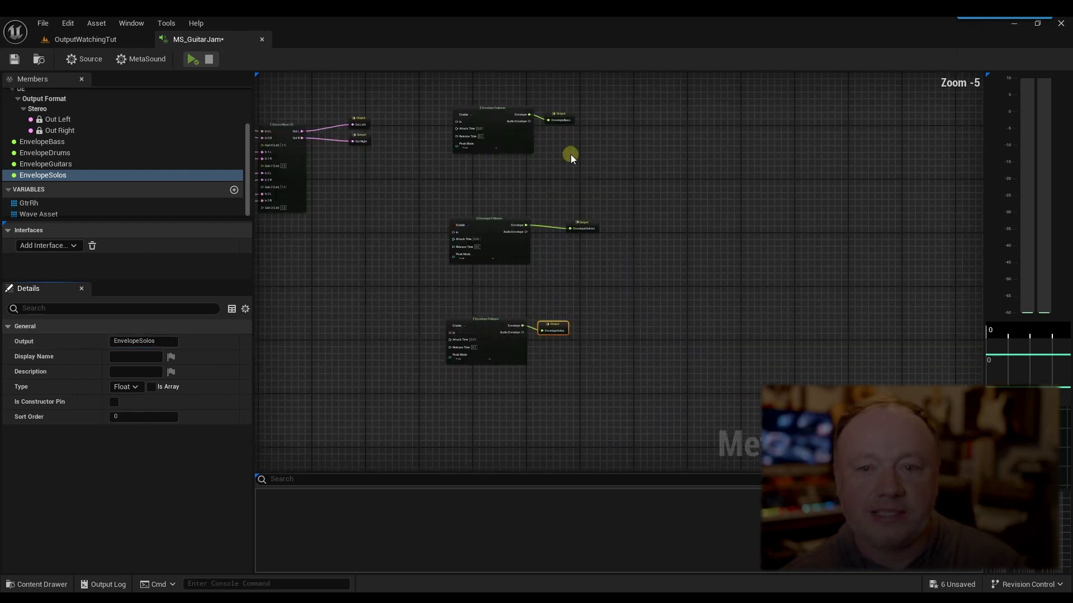
scroll(569, 153, "down", 1)
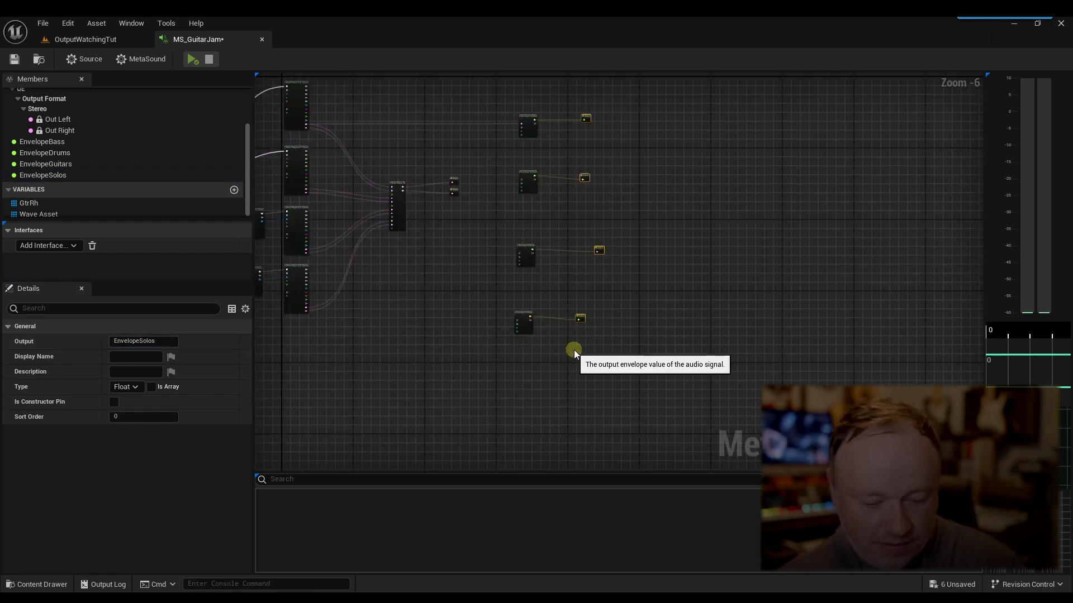
key("shift+d")
left_click_drag(494, 109, 537, 338)
key("shift+d")
left_click(464, 326)
- Connect Out Left of the bass, rhythm guitar and solo Wave Players to the In pins of their matching Envelope Followers
right_click_drag(464, 326, 578, 381)
scroll(583, 325, "up", 1)
right_click_drag(582, 325, 603, 359)
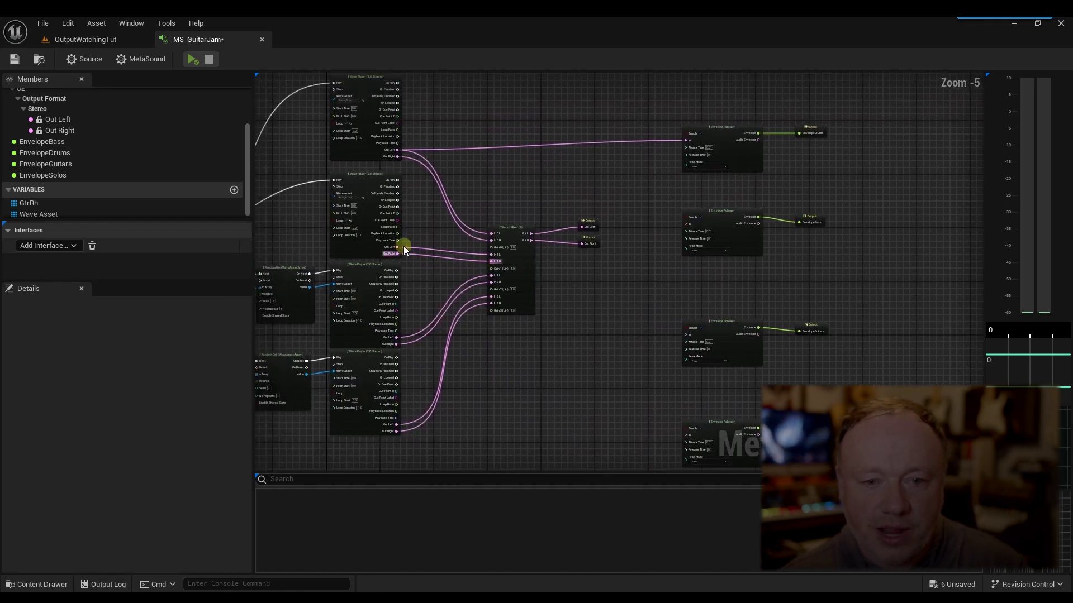
left_click_drag(398, 246, 686, 226)
left_click_drag(395, 338, 686, 334)
right_click_drag(512, 420, 510, 381)
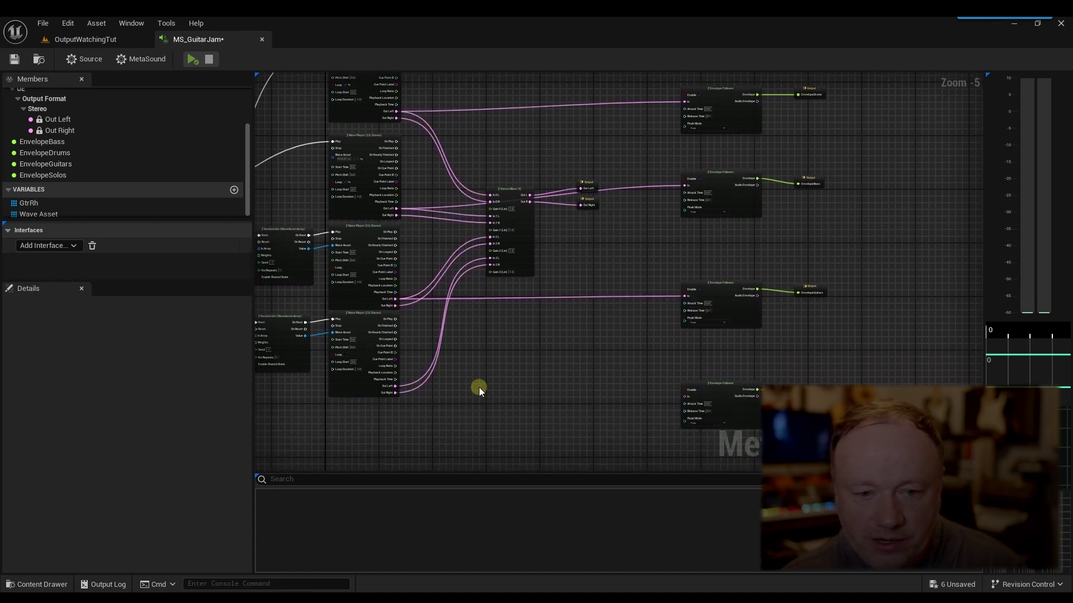
left_click_drag(396, 386, 684, 397)
- Move all four Envelope Followers and their output nodes left as a group, closer to the Stereo Mixer
scroll(600, 335, "up", 2)
scroll(601, 335, "down", 3)
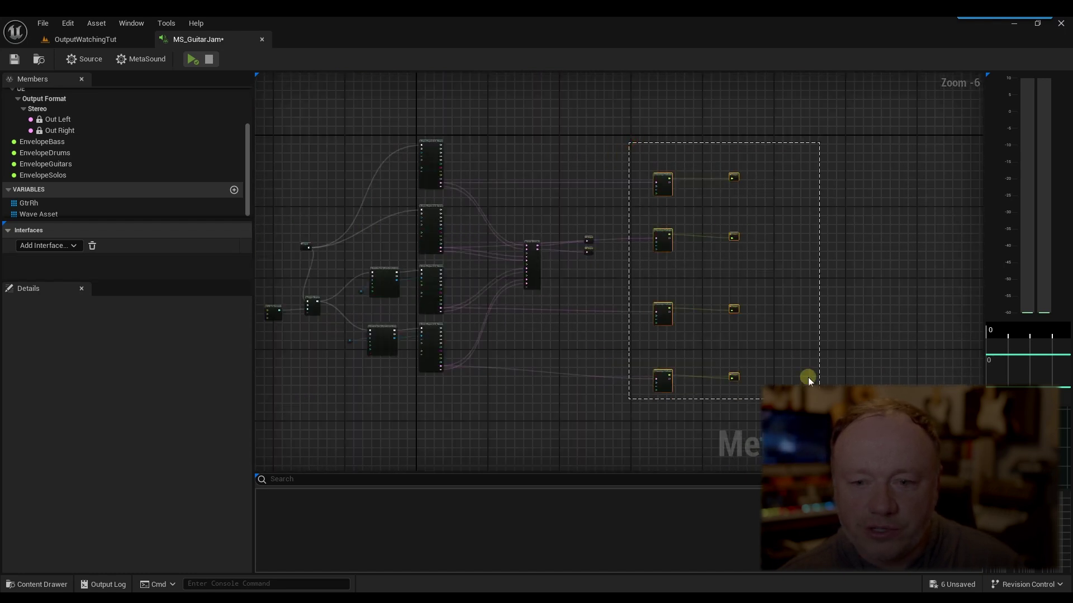
left_click_drag(819, 398, 819, 399)
left_click_drag(662, 180, 567, 167)
left_click(770, 287)
left_click(582, 264)
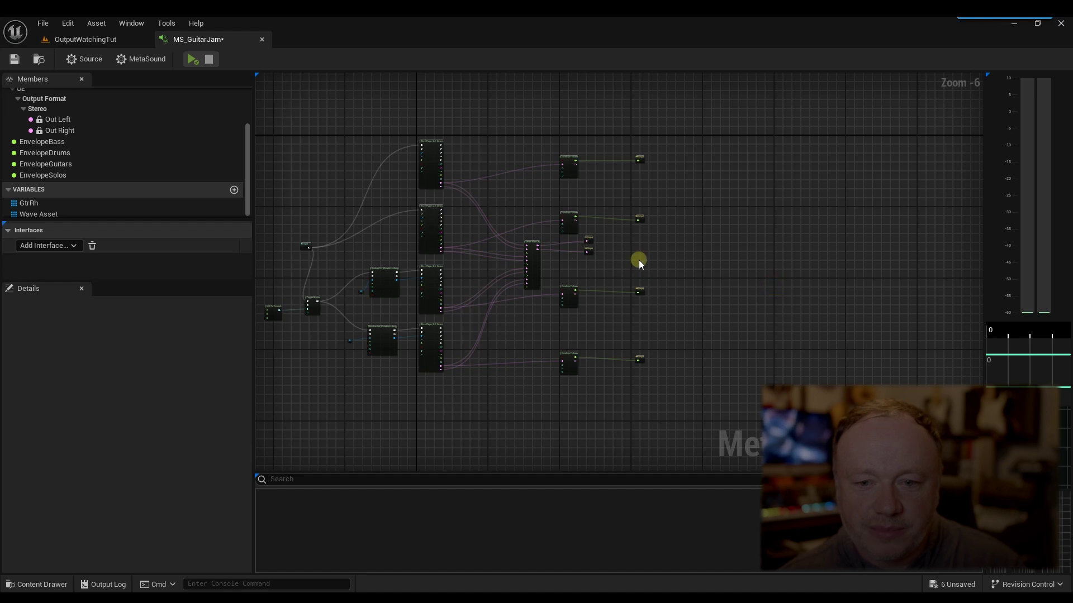
scroll(626, 271, "down", 1)
scroll(621, 269, "up", 2)
scroll(621, 269, "up", 1)
right_click_drag(621, 269, 850, 265)
scroll(850, 265, "down", 1)
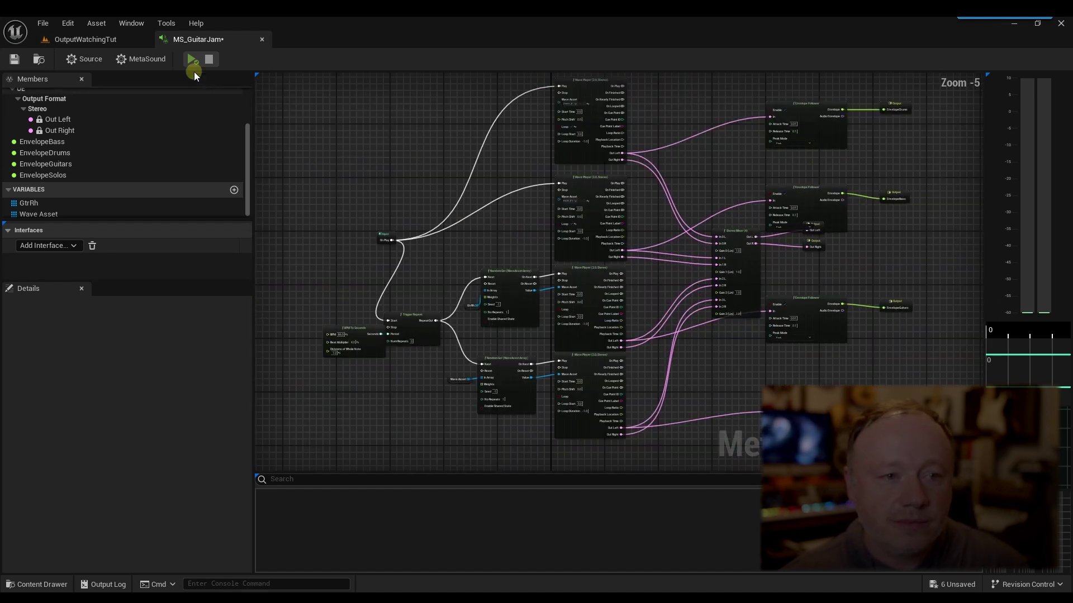
- Save MS_GuitarJam, preview its playback and examine the drums Envelope Follower feeding the EnvelopeDrums output
left_click(185, 59)
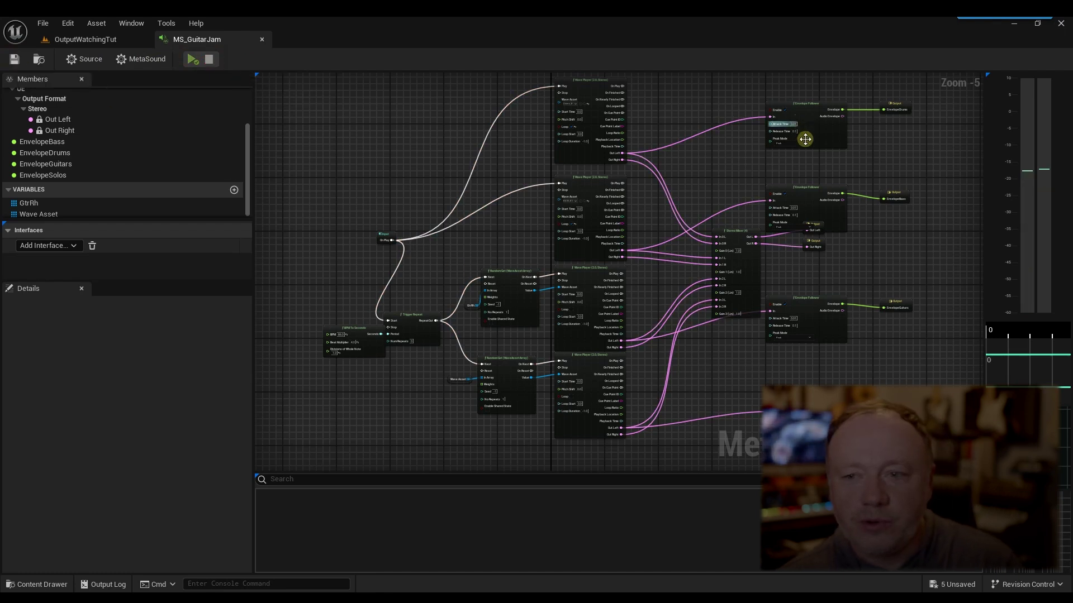
scroll(802, 119, "up", 3)
right_click_drag(734, 149, 538, 266)
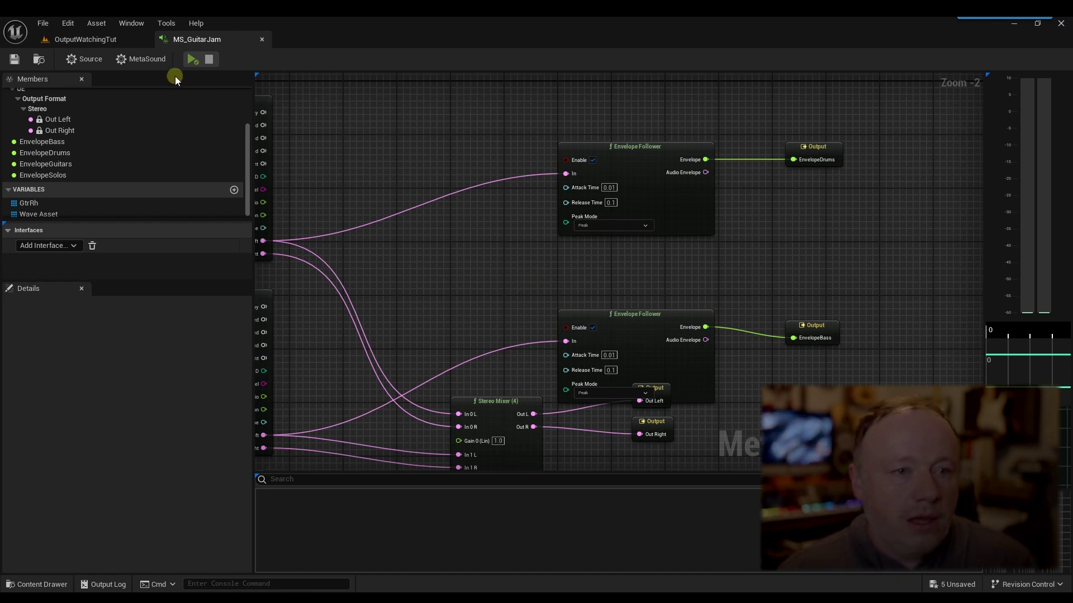
left_click(612, 226)
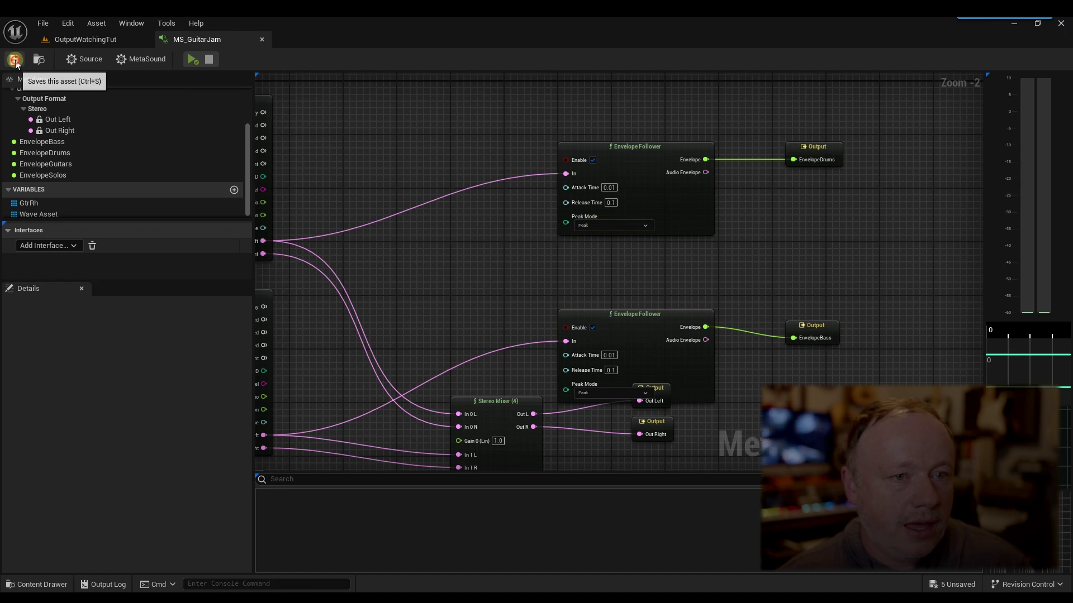
- Return to the OutputWatchingTut level and open its Level Blueprint
left_click(115, 42)
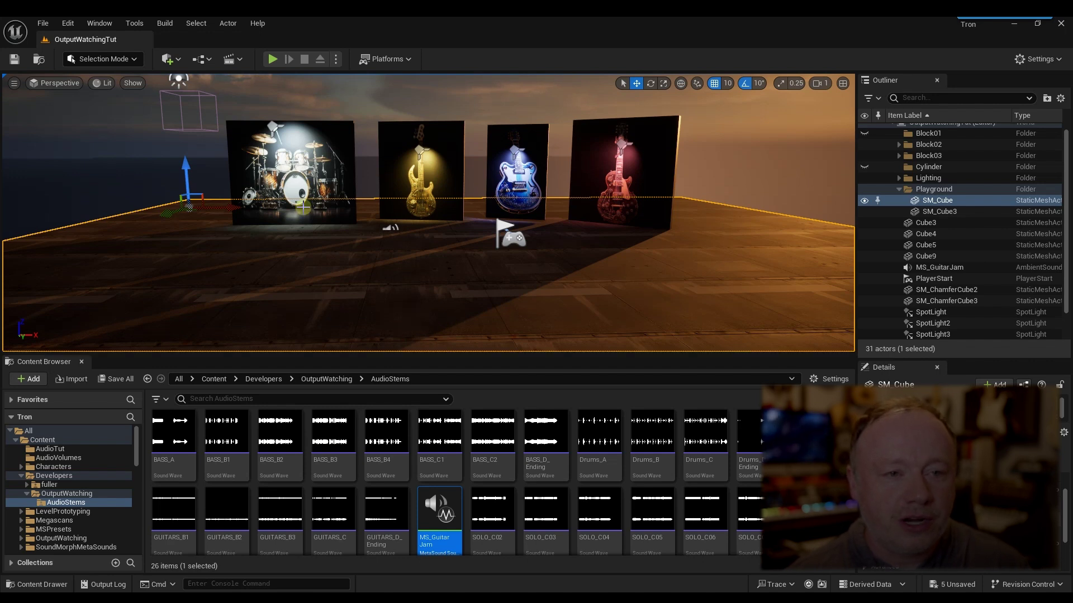
left_click(203, 59)
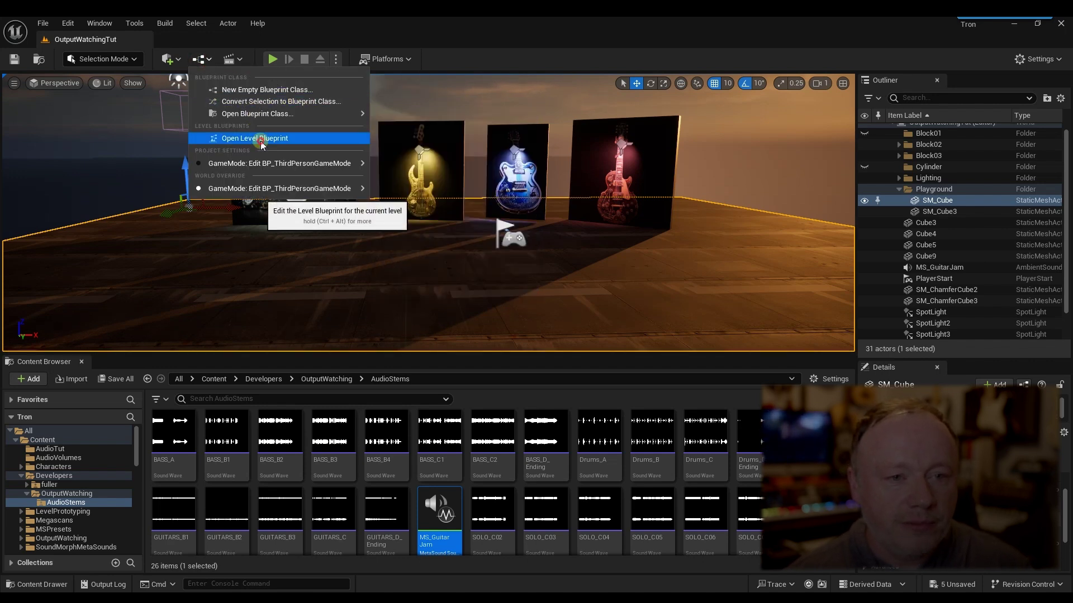
left_click(240, 137)
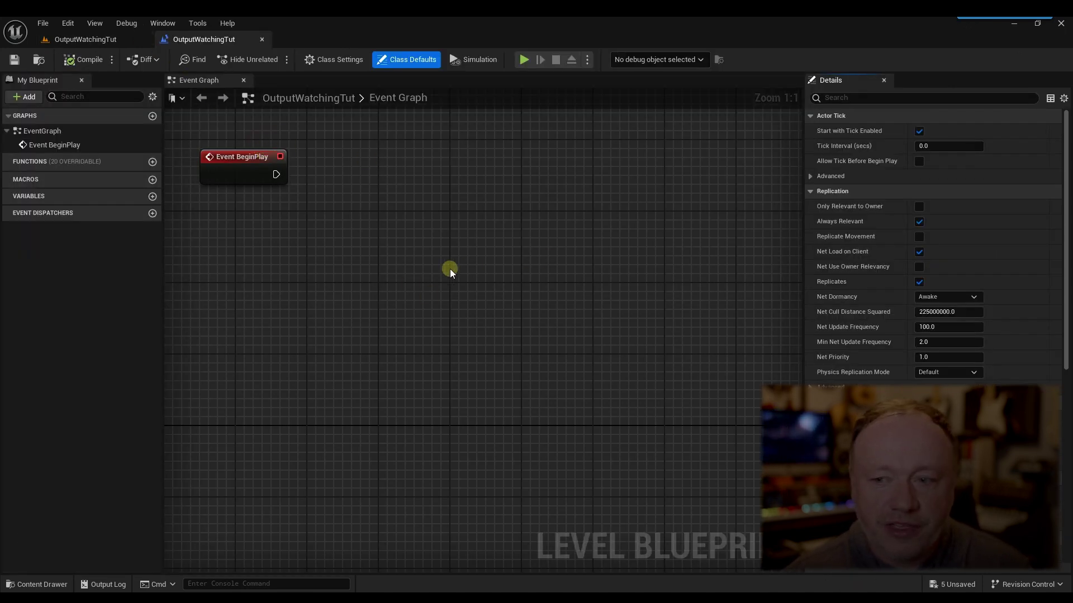
- Select the drum panel's SpotLight in the level and add a reference to it in the Level Blueprint, well below Event BeginPlay
left_click(81, 43)
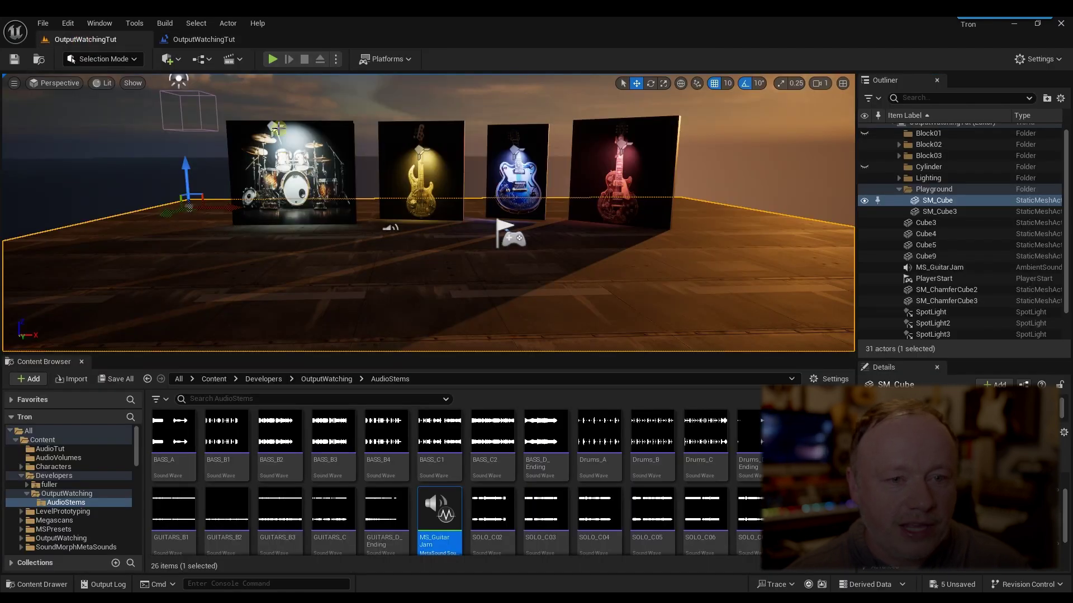
left_click(261, 119)
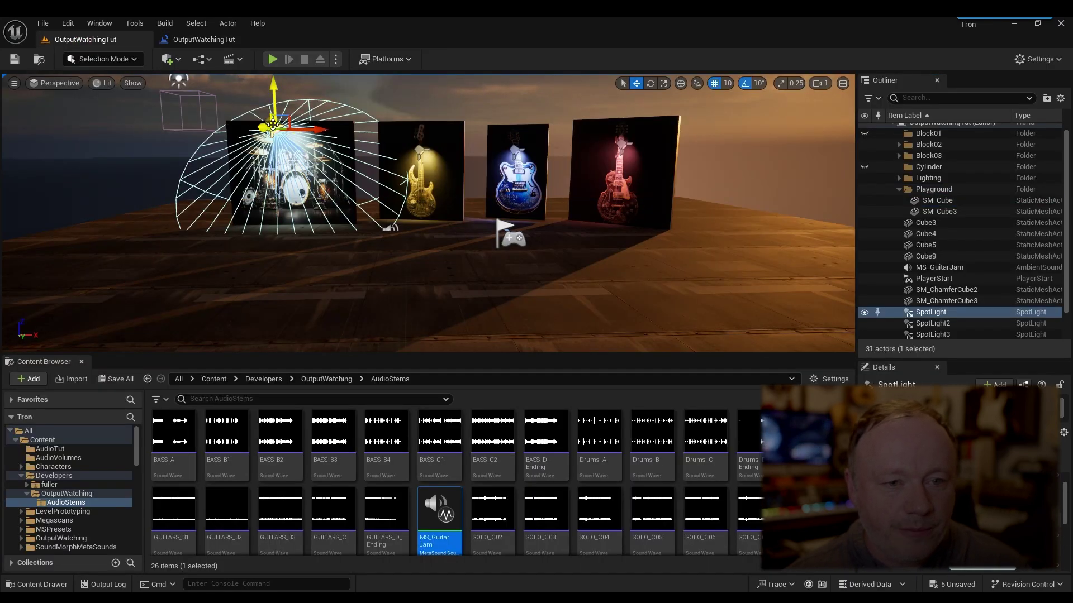
left_click(209, 40)
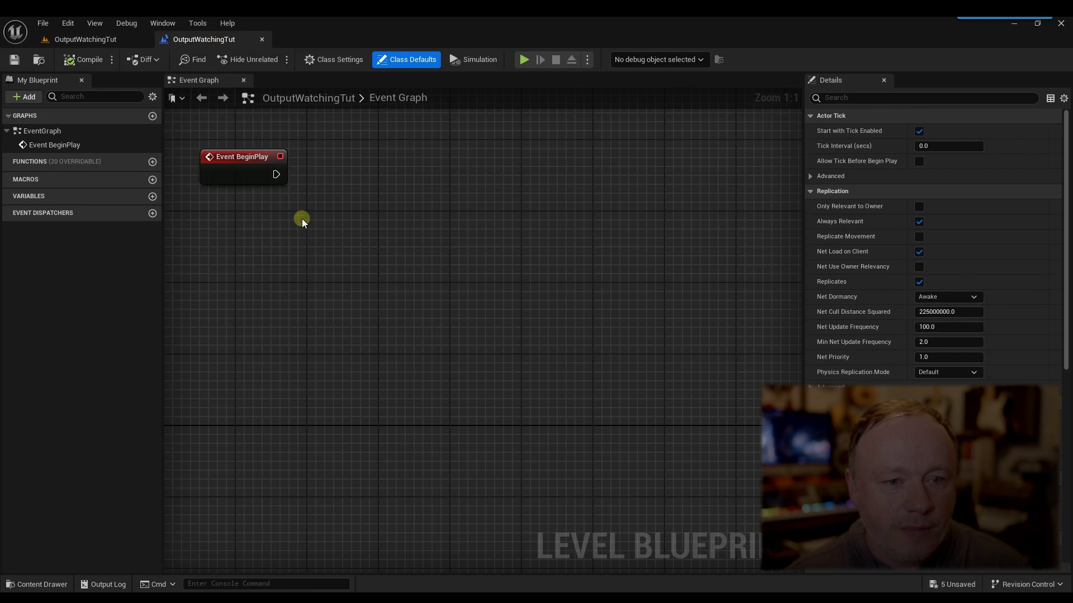
right_click(286, 237)
left_click(316, 294)
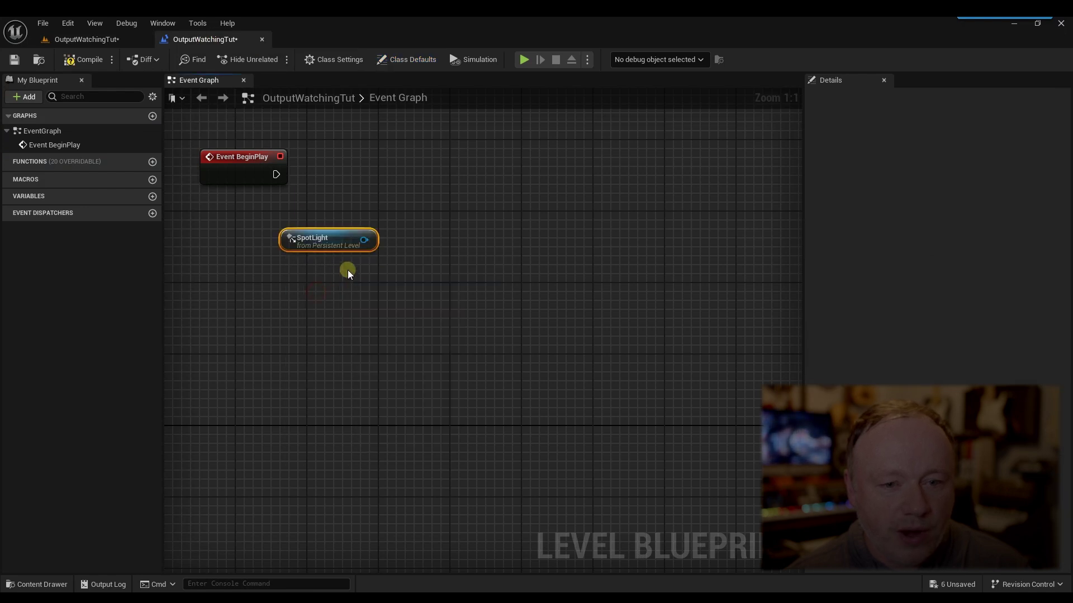
left_click_drag(336, 246, 364, 387)
left_click(295, 289)
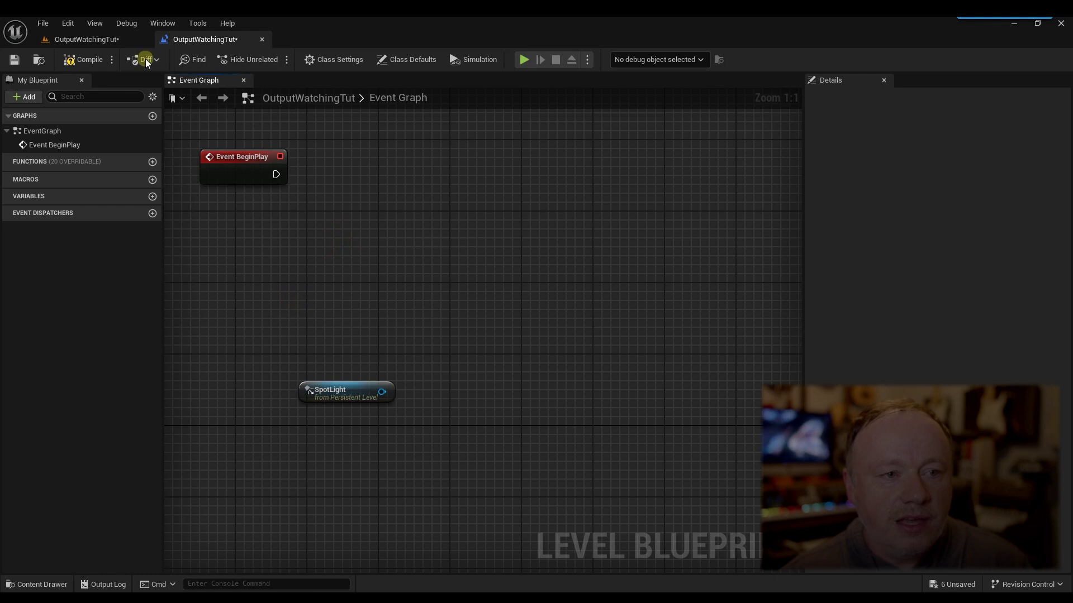
- Select the spotlight above the yellow guitar in the level viewport and save the level
left_click(105, 39)
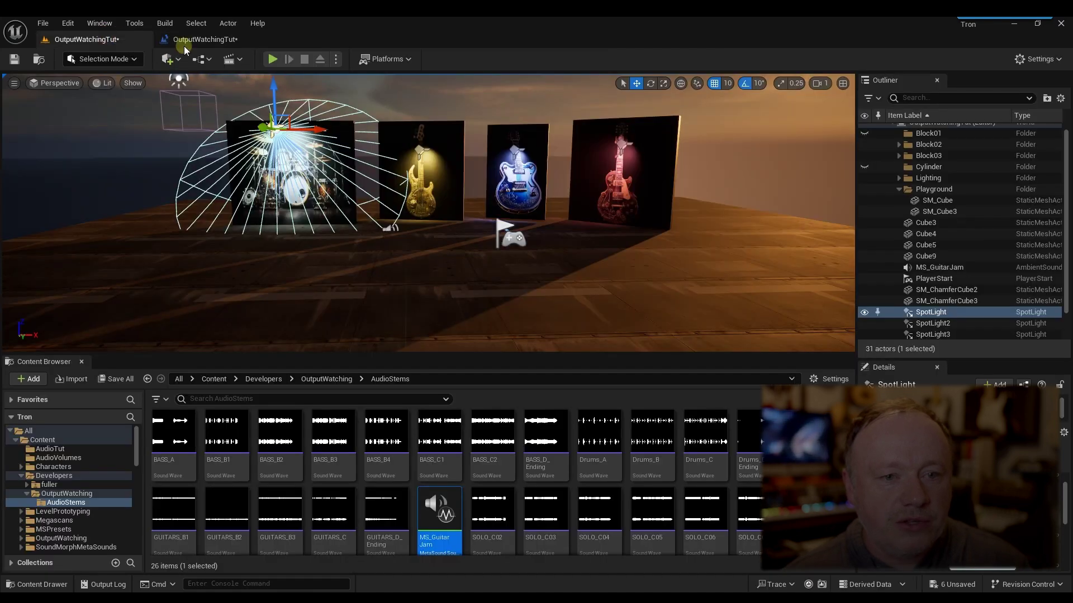
left_click(420, 151)
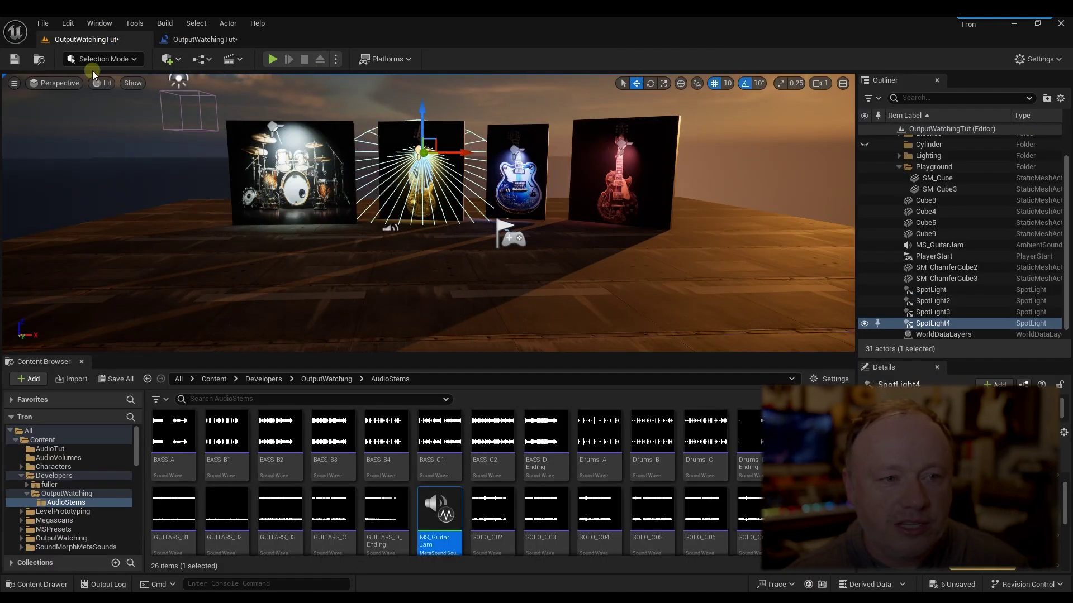
left_click(15, 59)
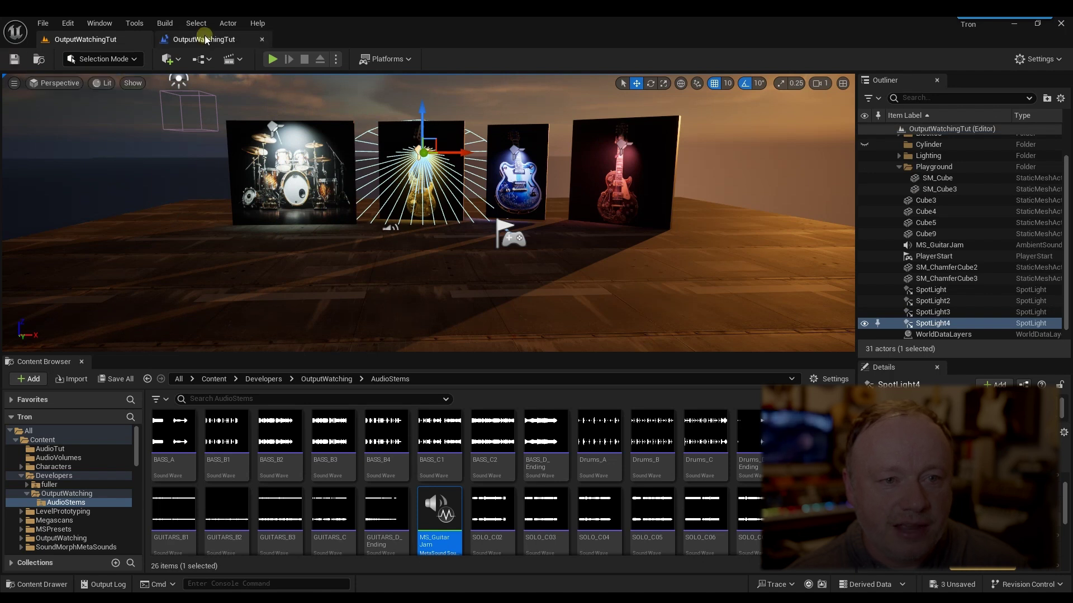
- Add a Get MetaSoundOutputSubsystem node to the Level Blueprint's Event Graph, between Event BeginPlay and the SpotLight reference
left_click(205, 39)
right_click_drag(304, 263, 356, 266)
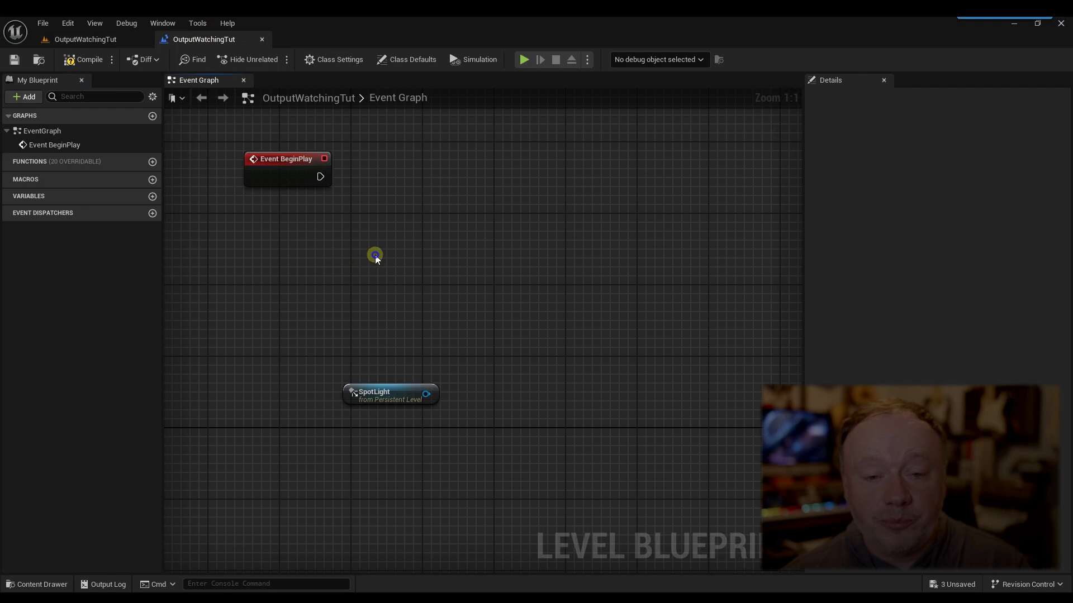
right_click(374, 255)
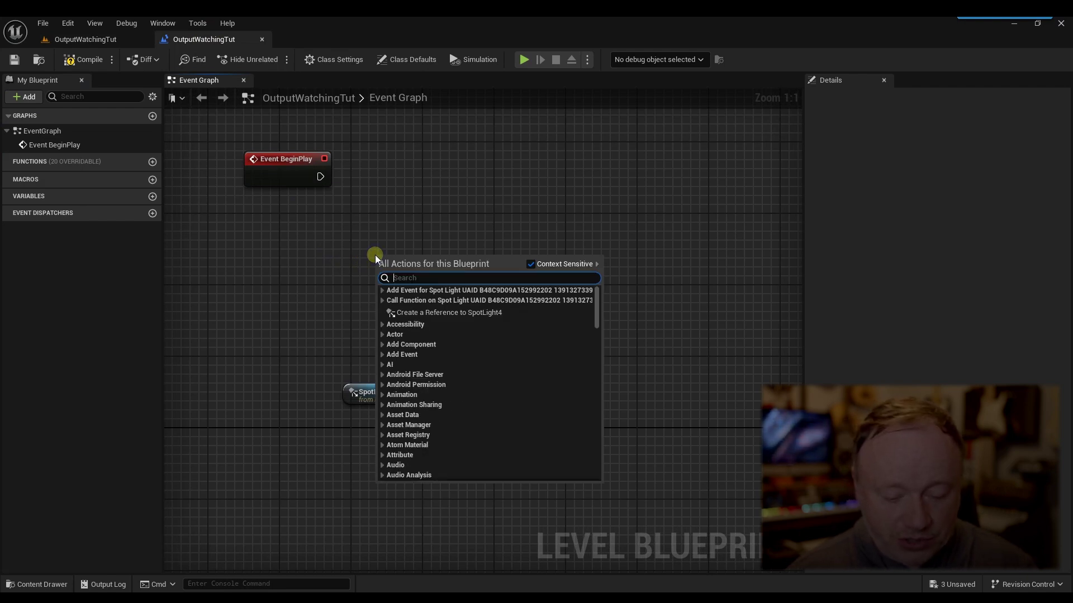
type("output")
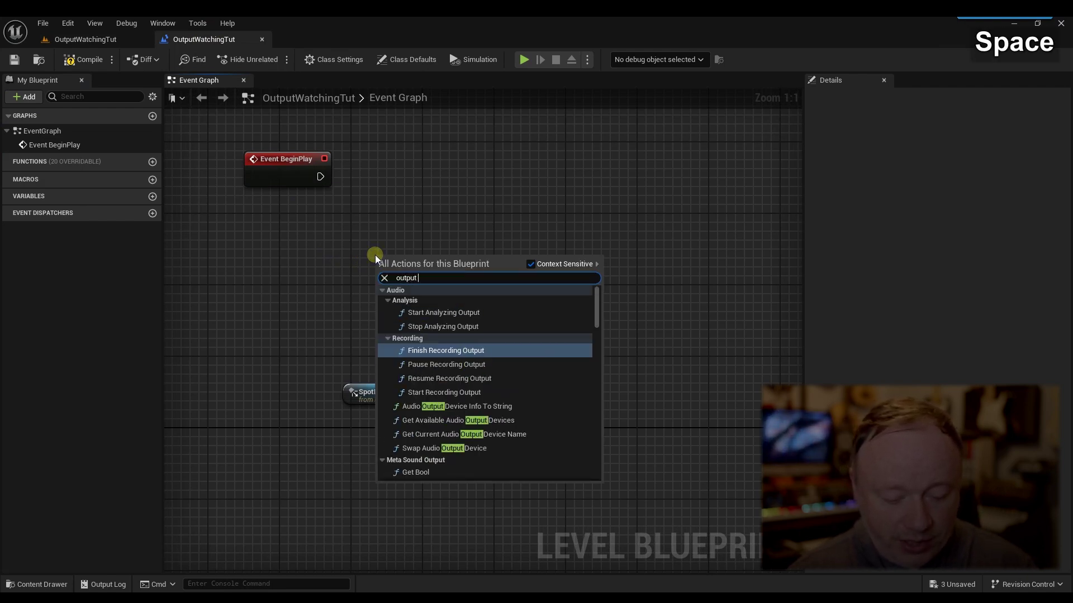
left_click_drag(626, 275, 641, 447)
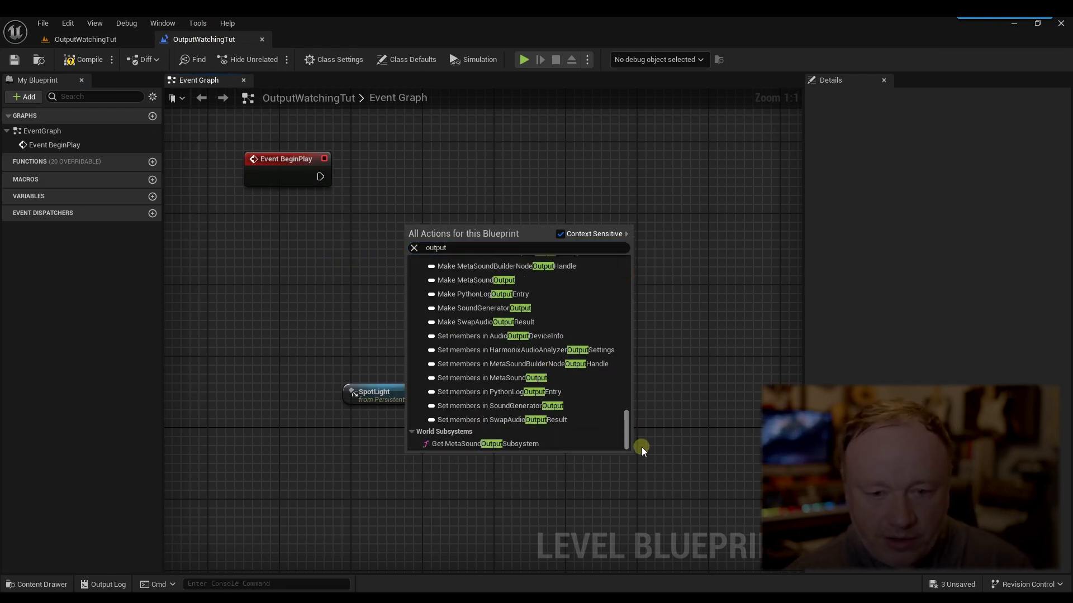
left_click(466, 444)
- Create a Watch Output node from the Meta Sound Output Subsystem reference and place it beside that node
left_click_drag(454, 243, 475, 229)
left_click(478, 271)
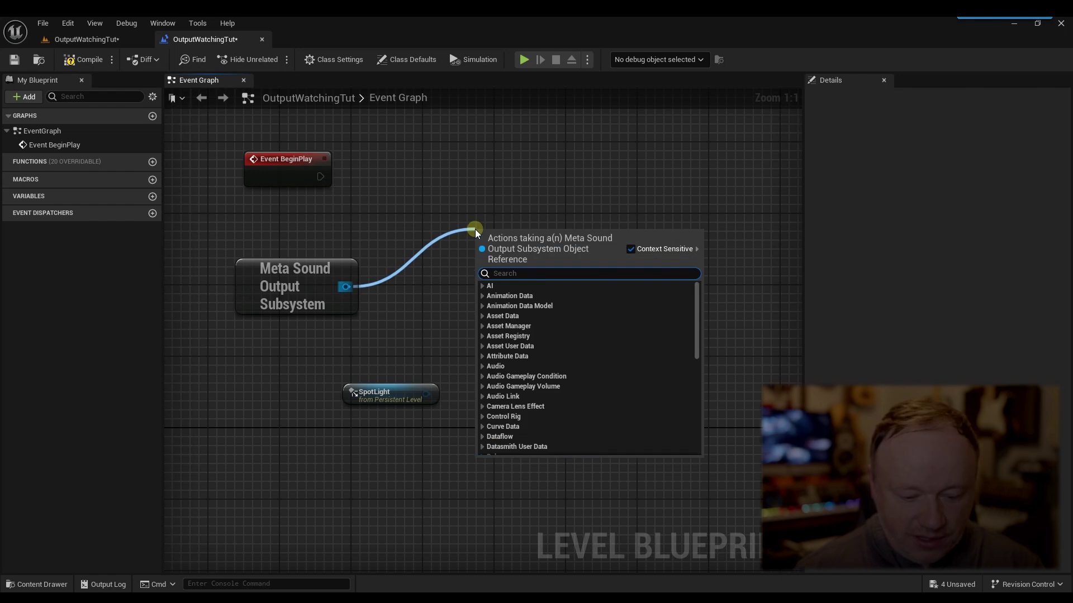
type("watch")
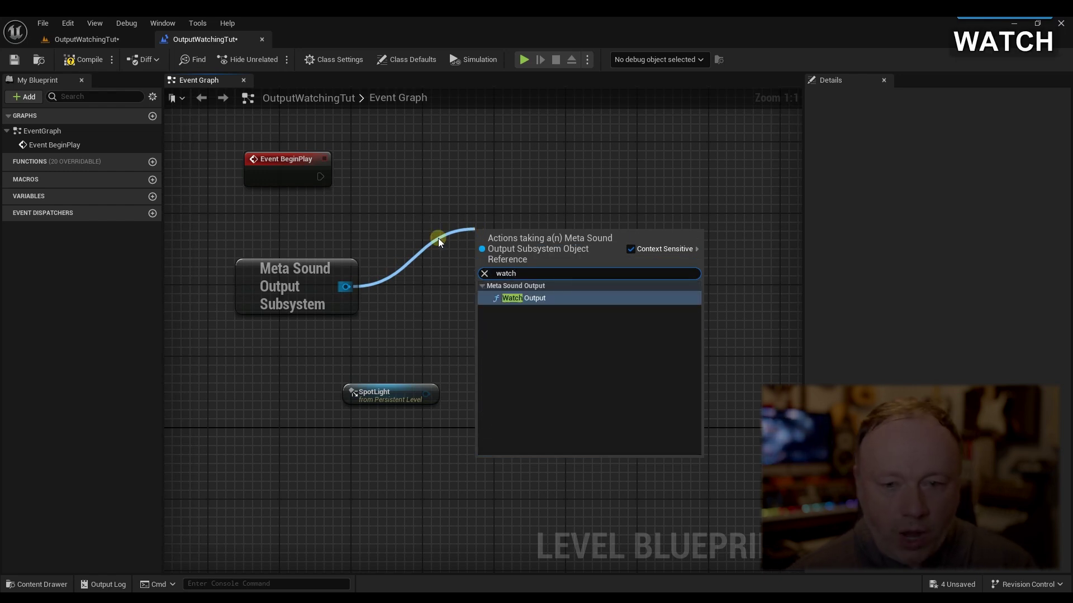
left_click(525, 298)
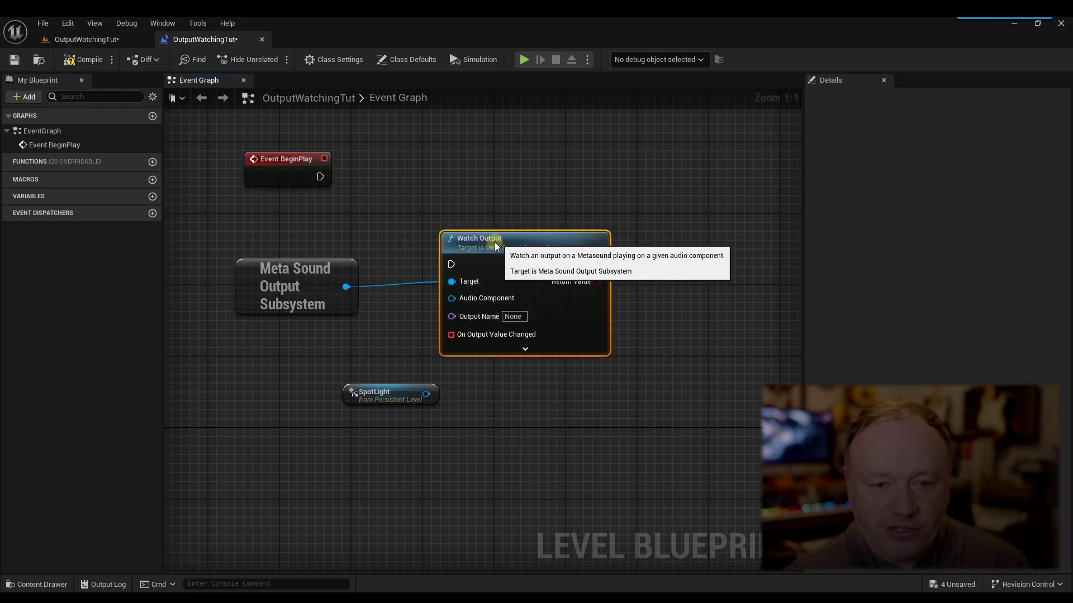
left_click_drag(498, 246, 493, 246)
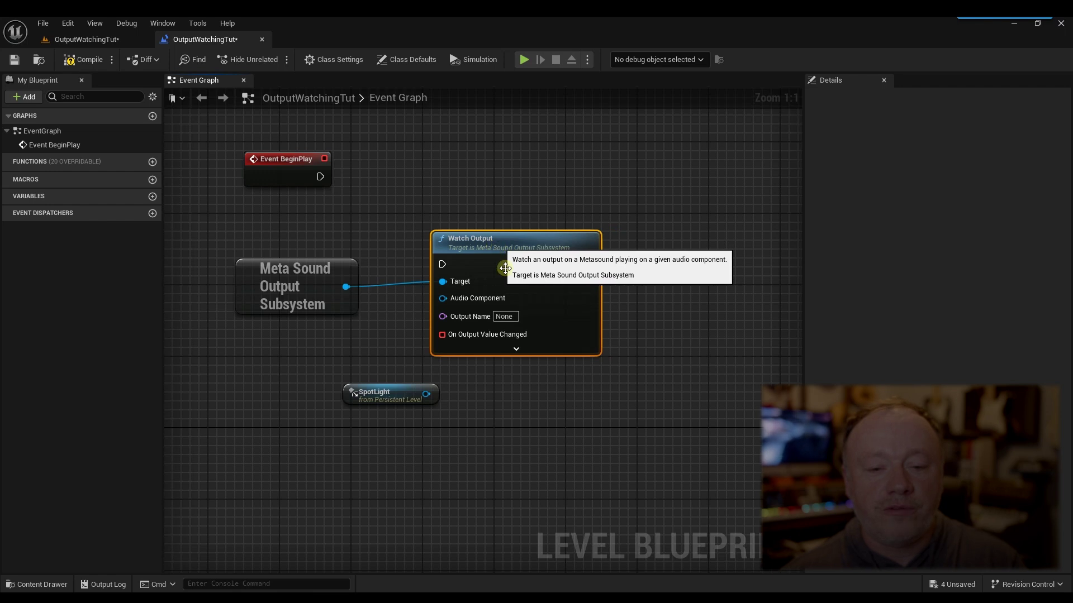
- Connect Event BeginPlay to Watch Output and rearrange the nodes, moving the SpotLight reference out of the way
left_click_drag(411, 399, 706, 462)
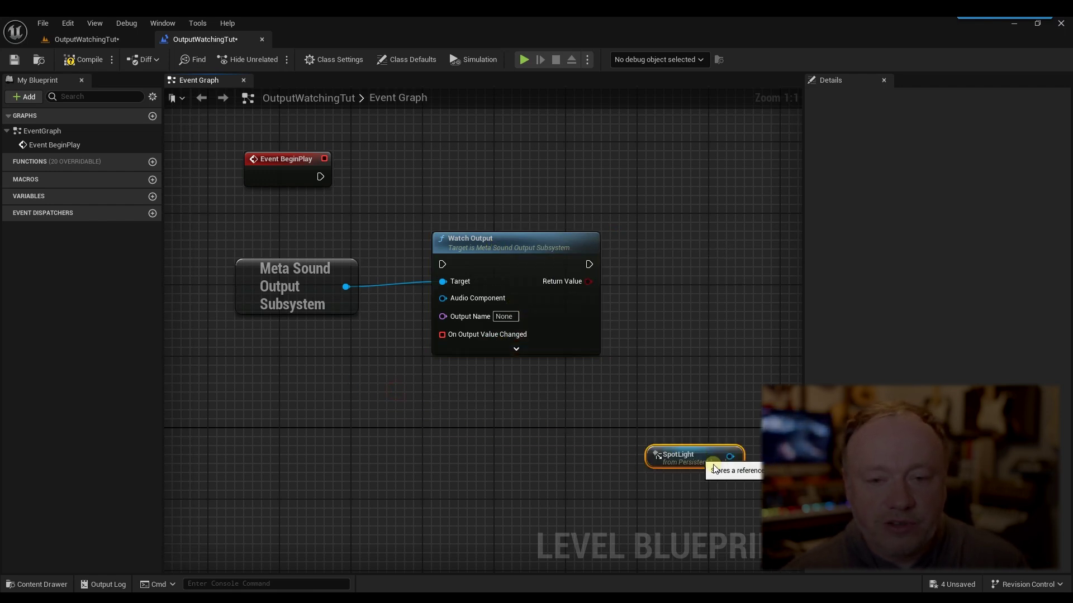
left_click_drag(402, 235, 482, 181)
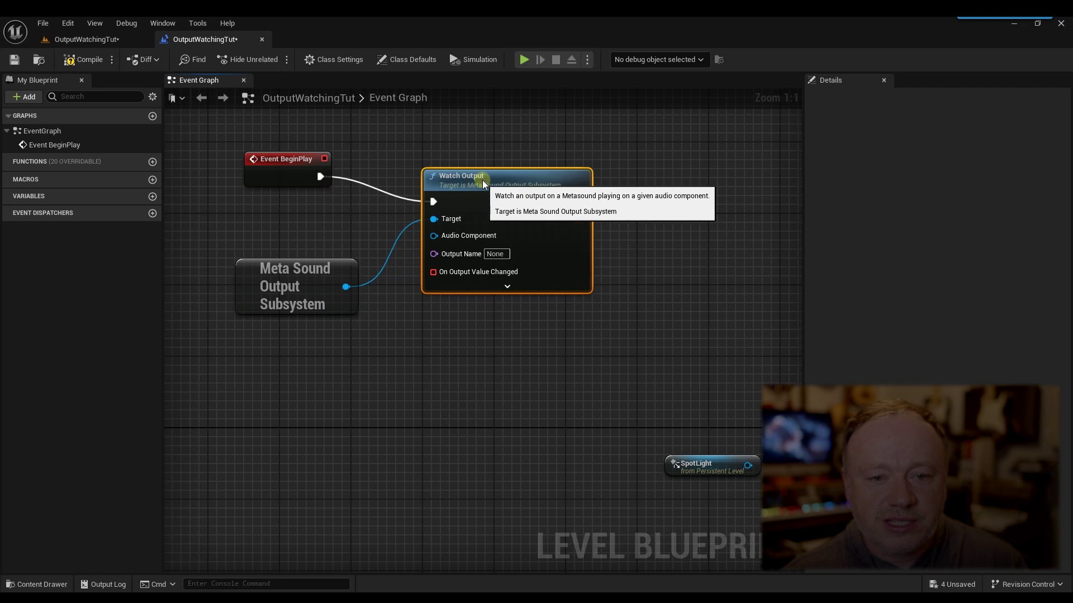
left_click_drag(324, 266, 324, 256)
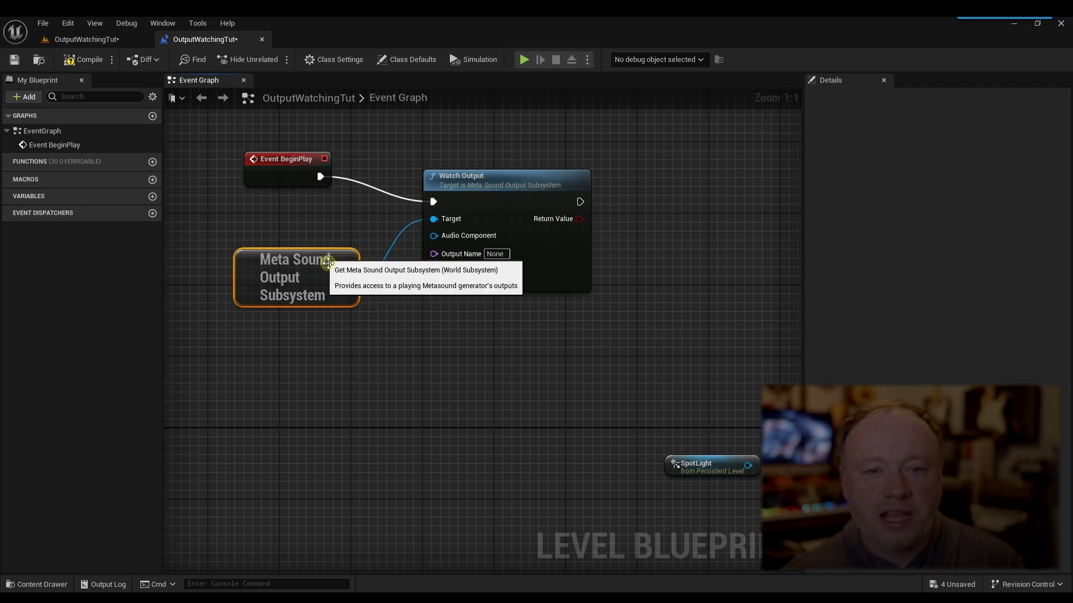
- Copy the output name EnvelopeDrums from the MS_GuitarJam MetaSound into the Output Name of the Watch Output node
left_click(78, 37)
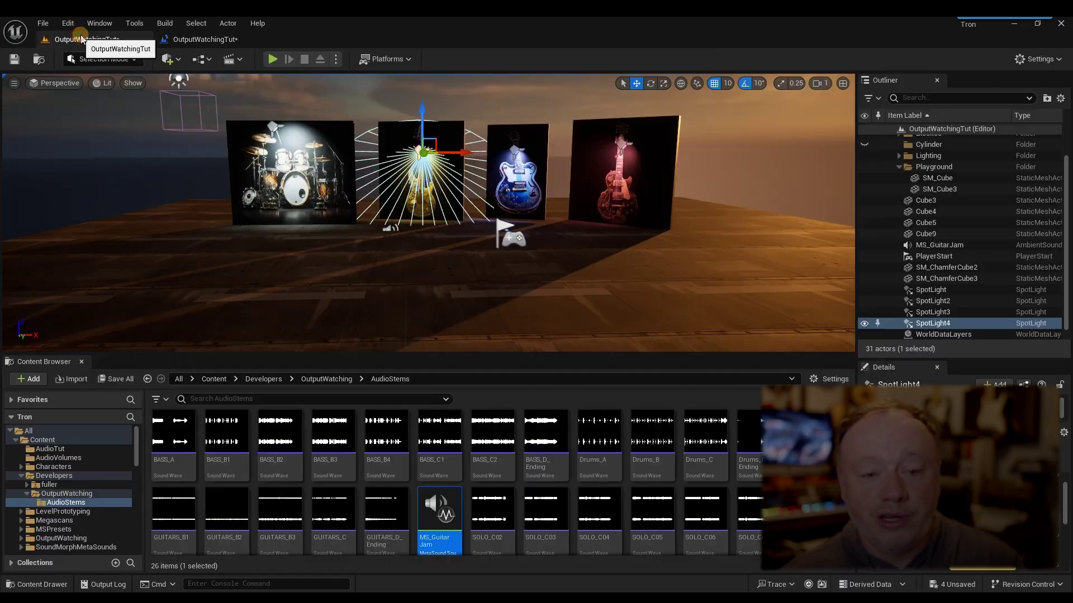
double_click(456, 550)
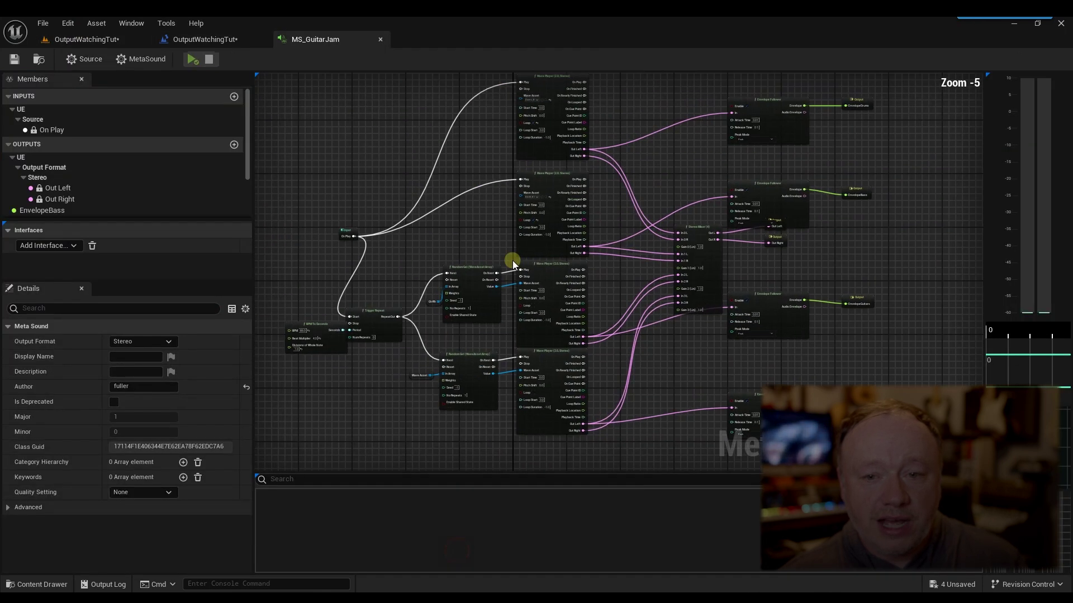
scroll(691, 267, "up", 4)
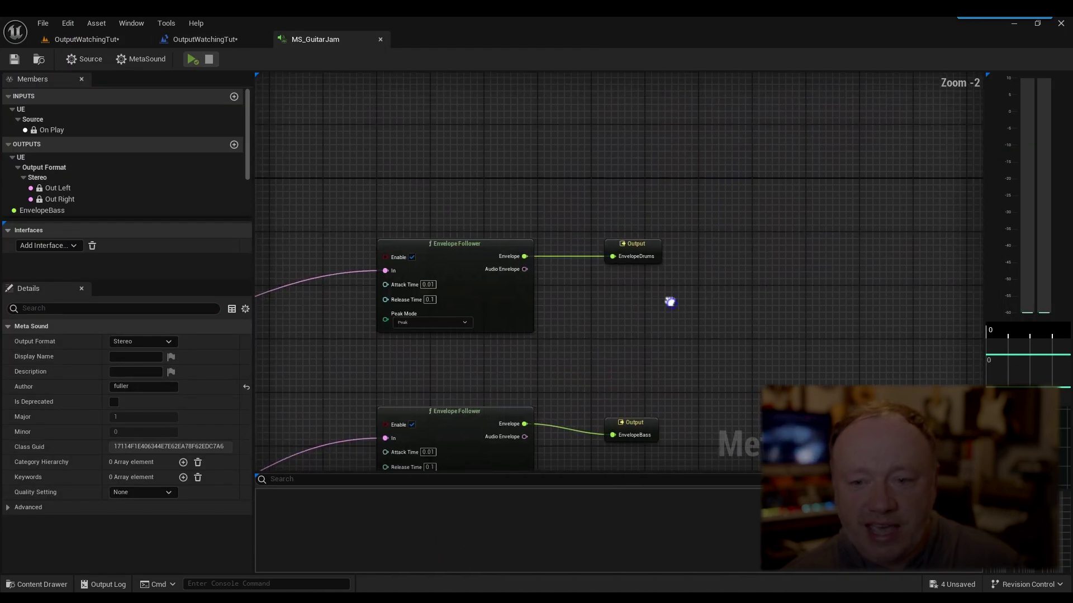
scroll(665, 293, "up", 2)
left_click(643, 238)
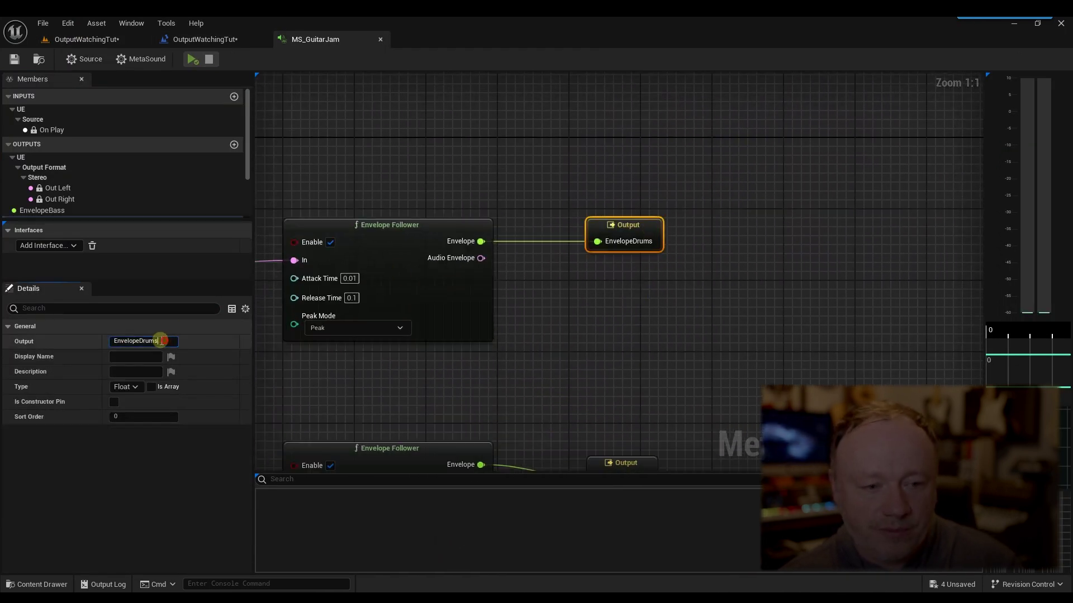
key("ctrl+c")
left_click(218, 40)
left_click(474, 261)
key("ctrl+v")
left_click(559, 338)
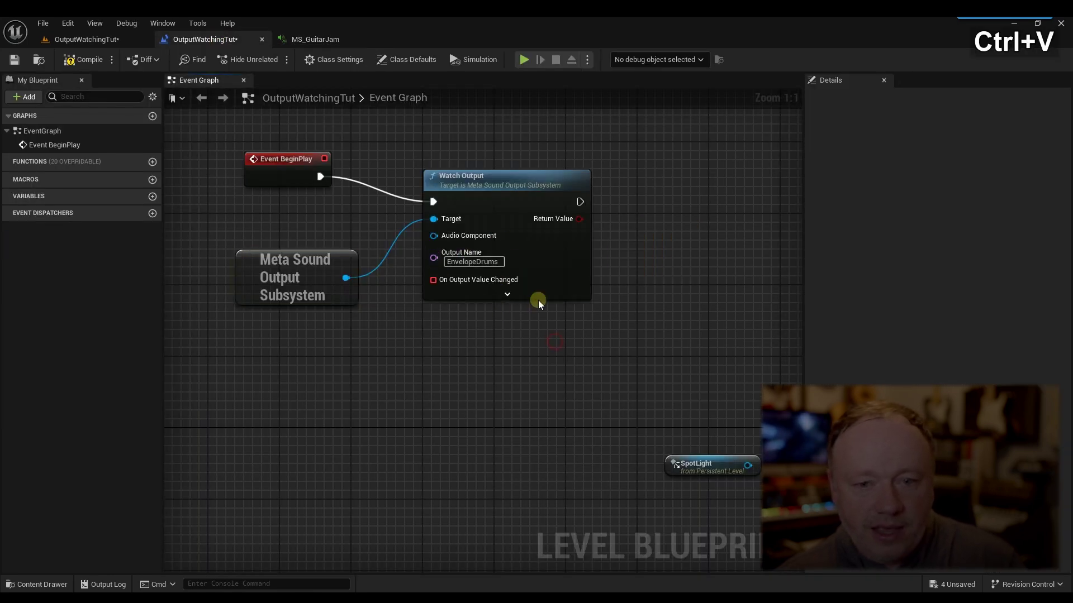
left_click_drag(486, 187, 494, 186)
left_click(675, 244)
- Create a custom event named DrumsLight from On Output Value Changed on Watch Output and place it below that node
right_click_drag(552, 364, 565, 311)
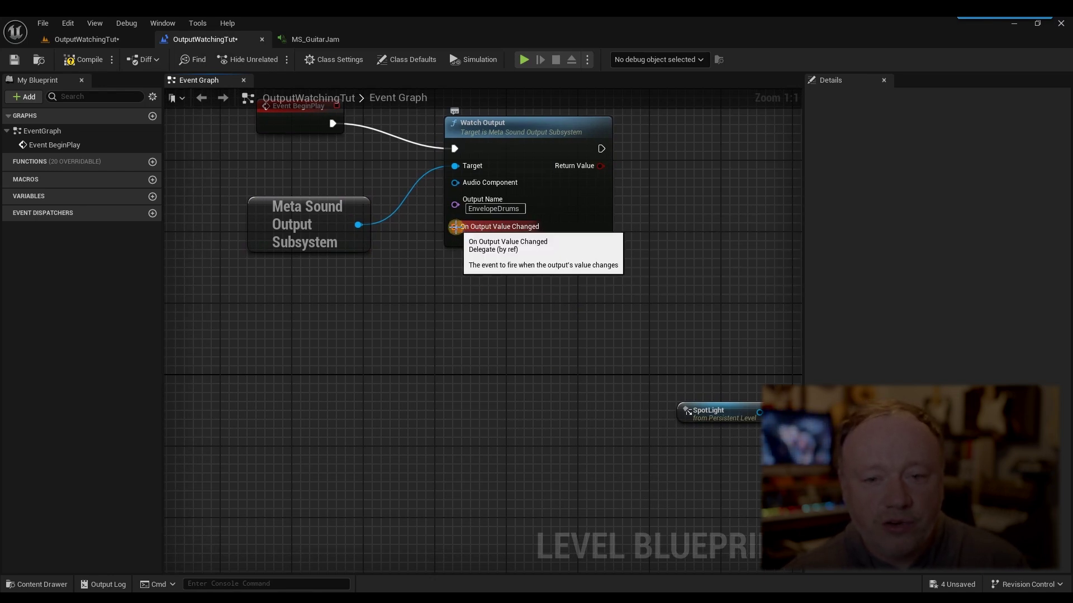
left_click_drag(455, 227, 404, 329)
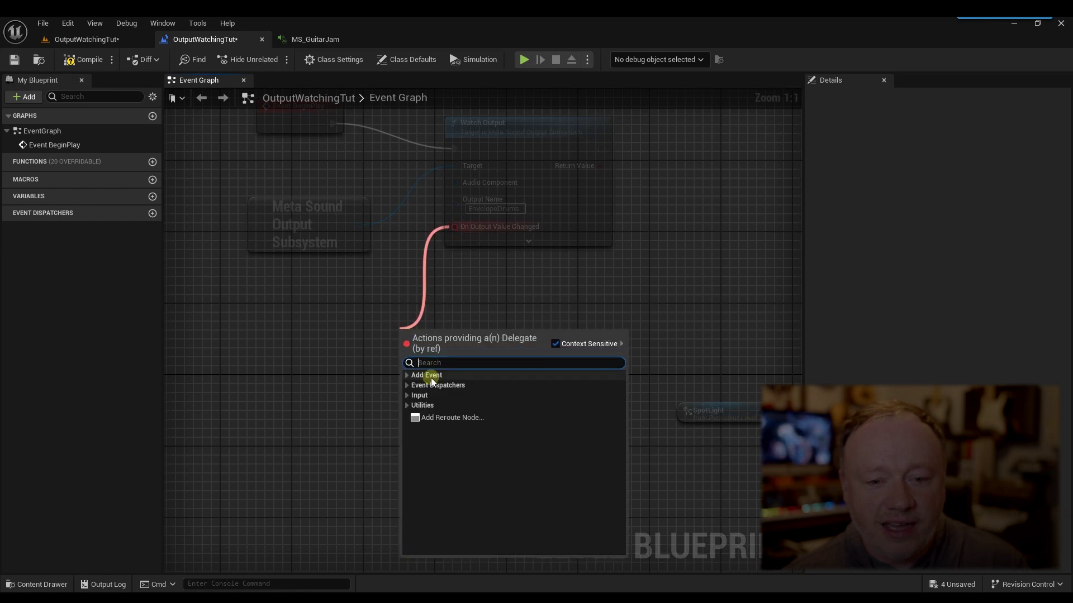
left_click(406, 375)
left_click(430, 386)
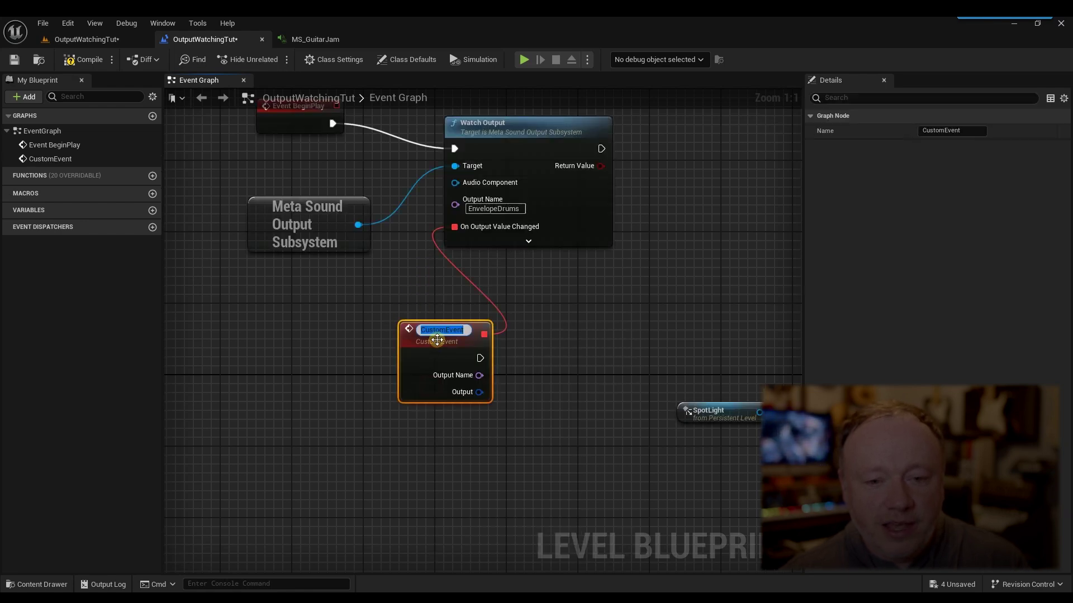
type("DrumsLig")
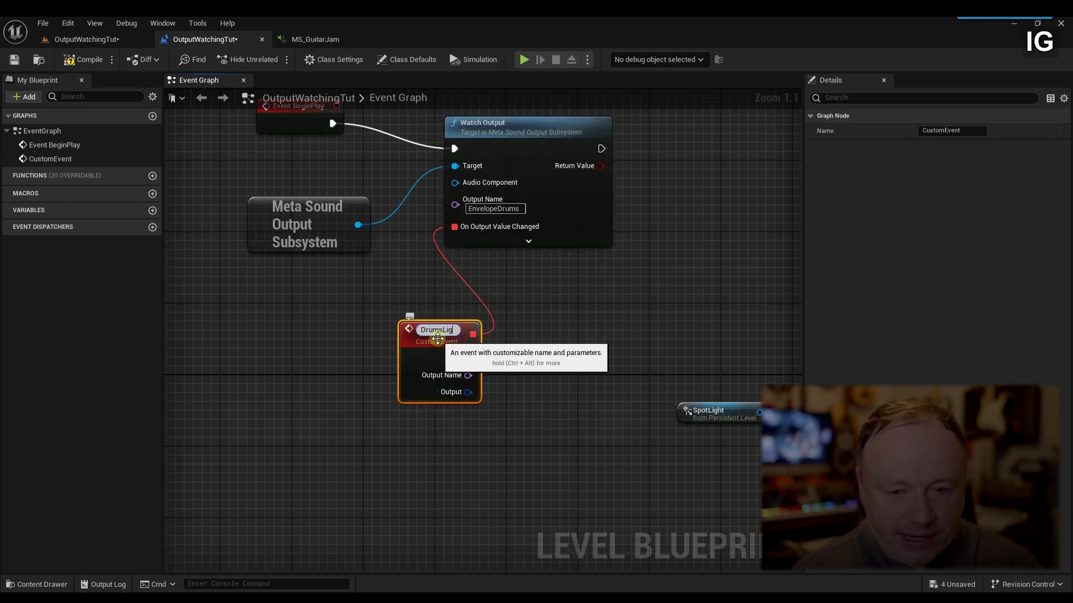
type("ht")
key("Return")
left_click_drag(437, 338, 411, 314)
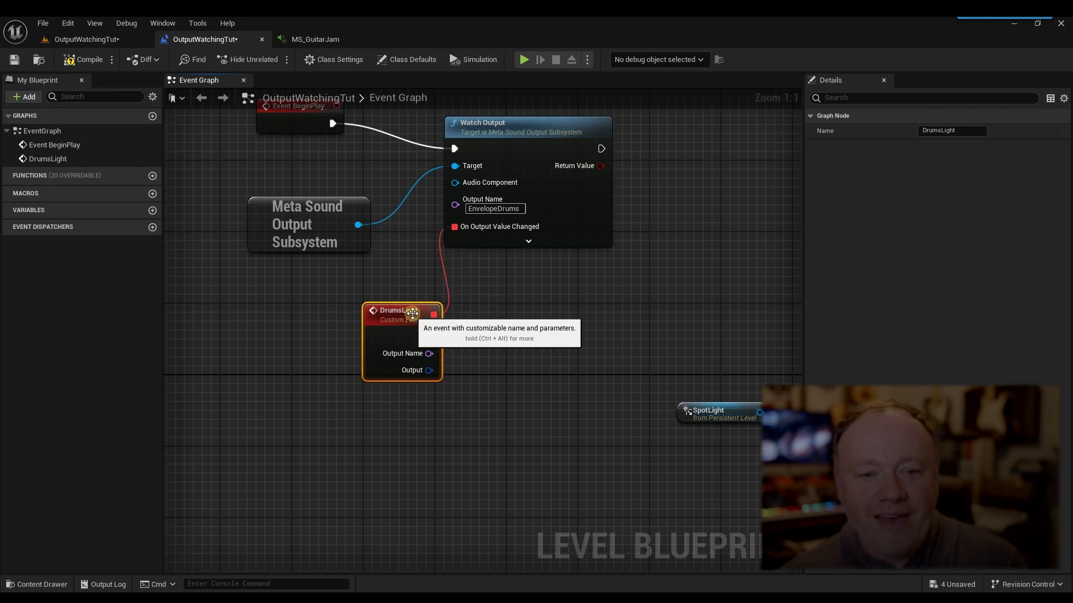
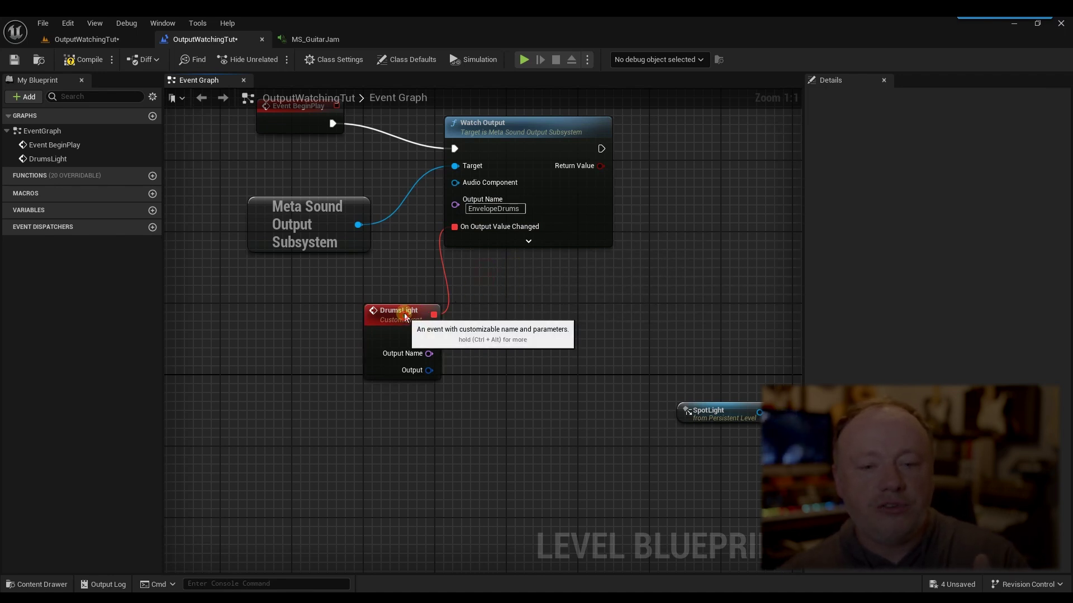
- Reposition the DrumsLight custom event slightly below the Watch Output node, leaving space beside it
left_click_drag(401, 314, 401, 305)
right_click_drag(494, 303, 469, 311)
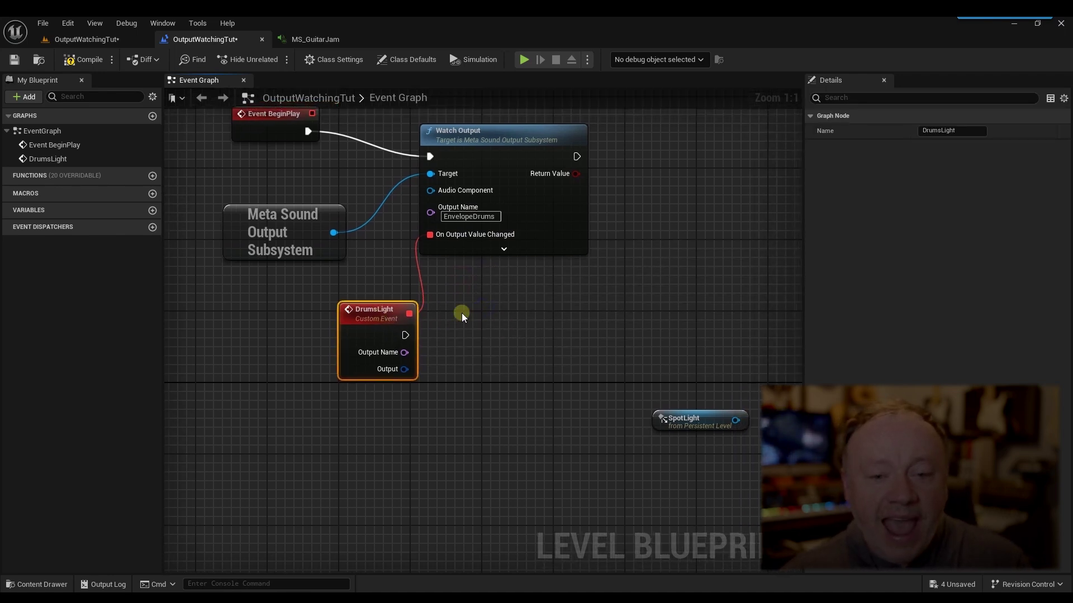
left_click_drag(395, 314, 386, 314)
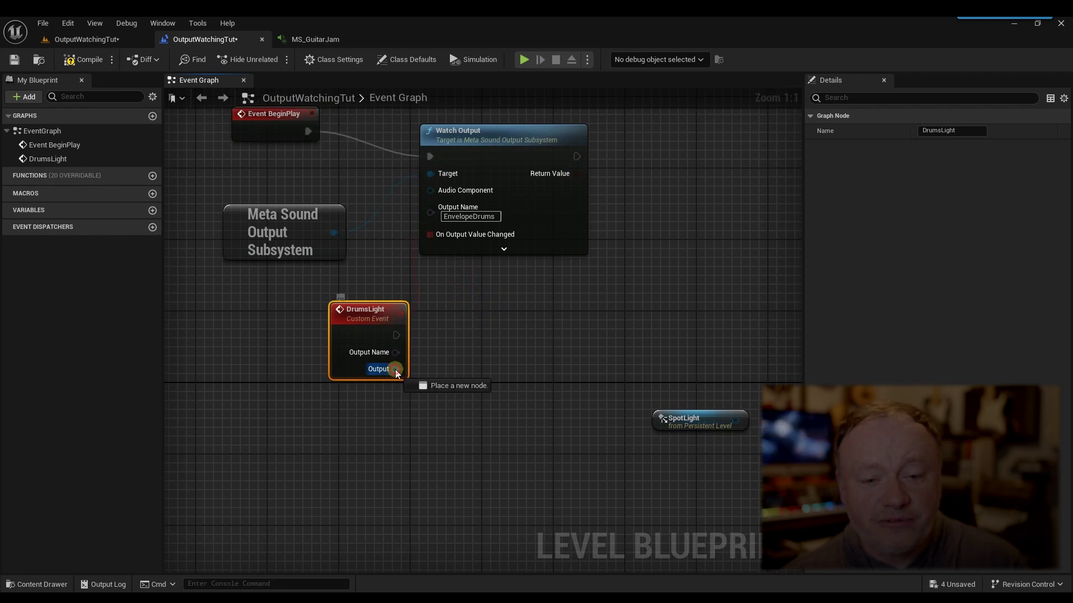
left_click_drag(511, 355, 513, 354)
left_click(454, 306)
right_click_drag(542, 346, 559, 348)
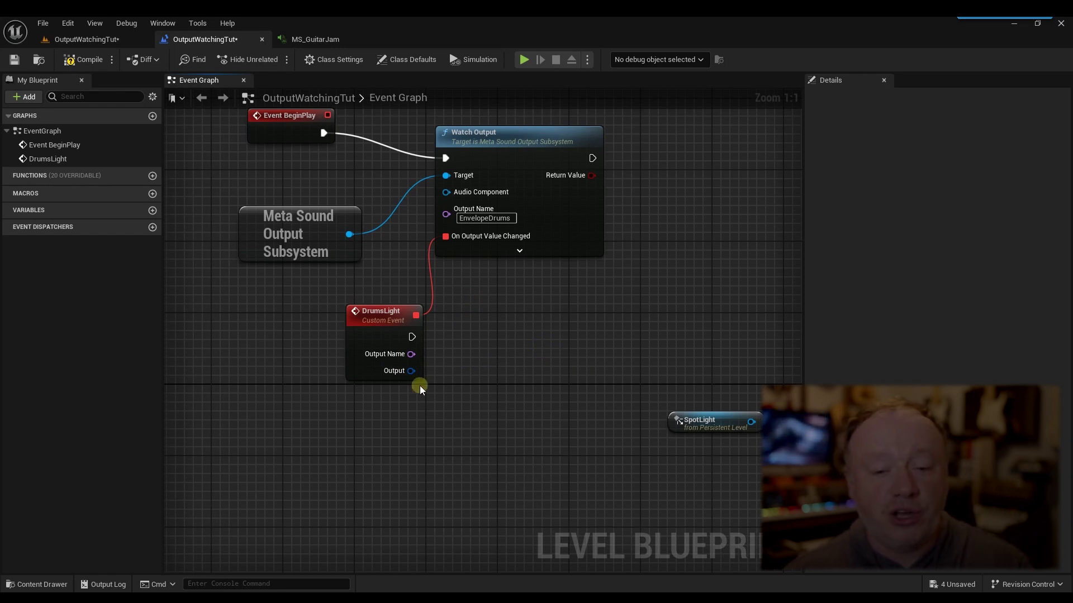
- Add a Get Float node from the Output of DrumsLight and align it directly beside the event
left_click_drag(413, 373, 519, 355)
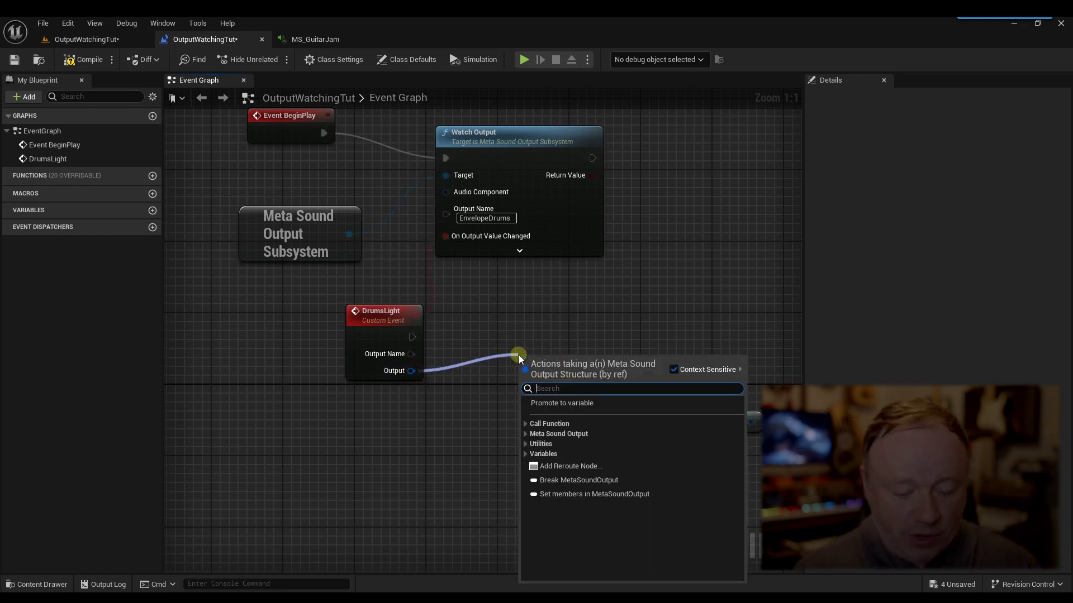
type("get flot")
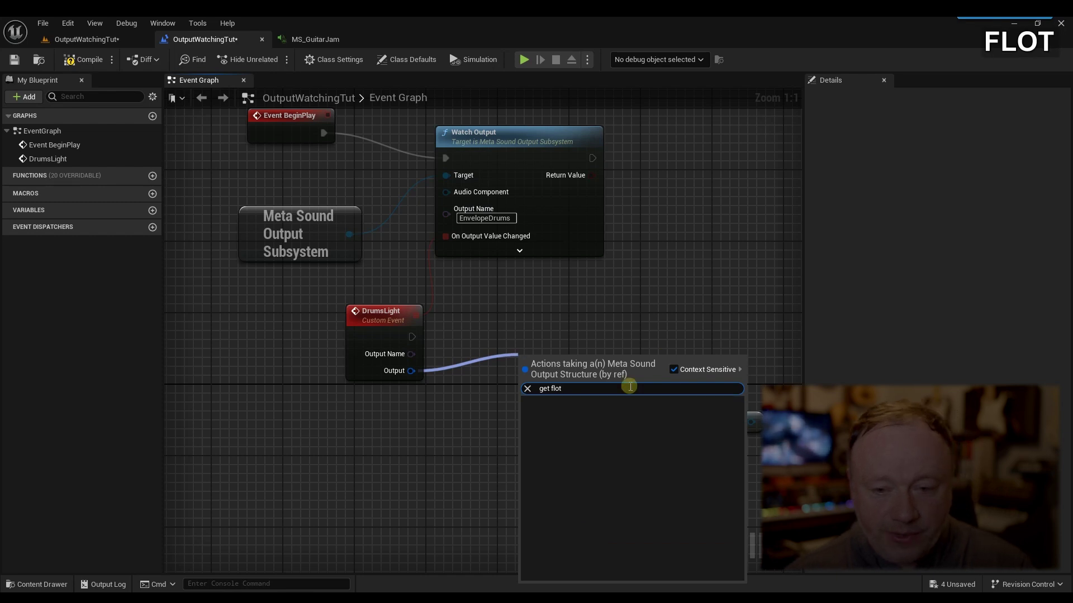
key("BackSpace")
left_click(569, 412)
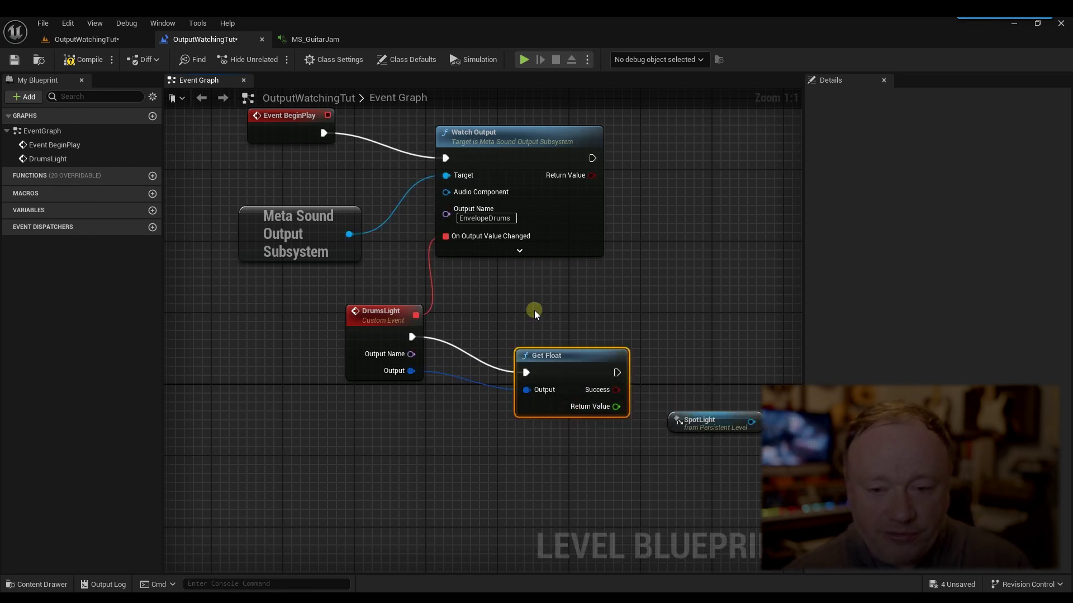
left_click_drag(411, 371, 489, 487)
type("get")
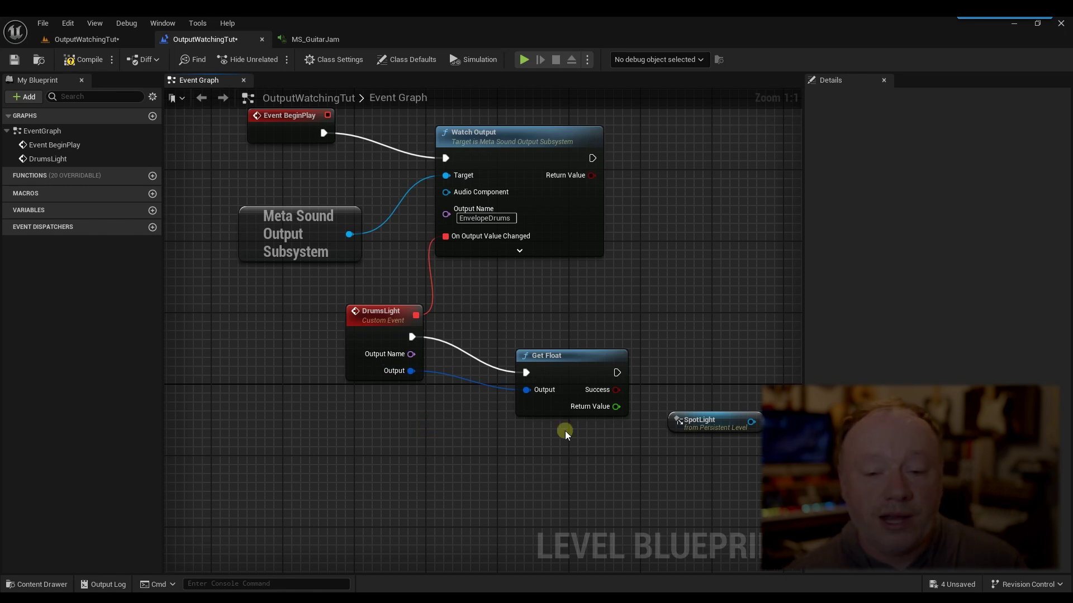
left_click_drag(562, 358, 511, 331)
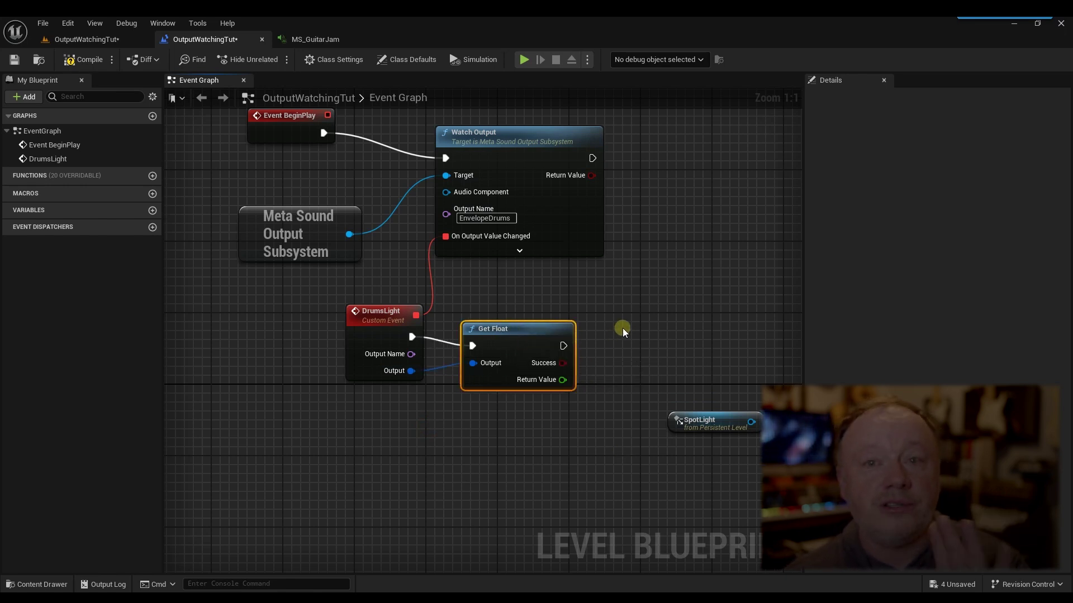
right_click_drag(621, 328, 549, 290)
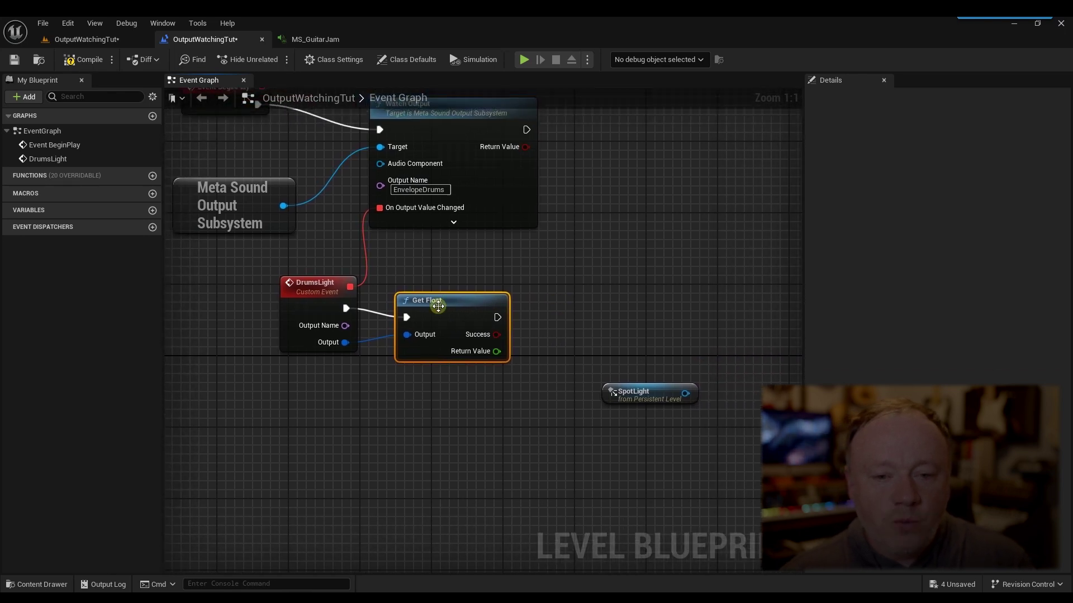
left_click_drag(446, 300, 437, 291)
right_click_drag(595, 356, 592, 348)
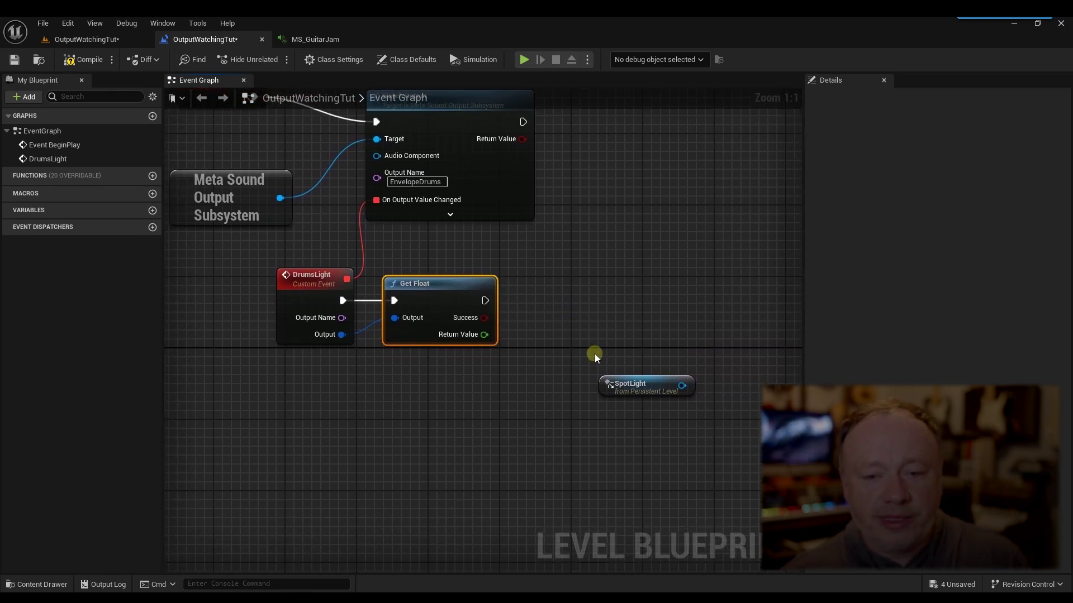
- Move the SpotLight reference below Get Float and create a Set Intensity (SpotLightComponent) node from it
left_click_drag(596, 390, 397, 419)
left_click(423, 391)
left_click_drag(477, 423, 557, 392)
type("set intens")
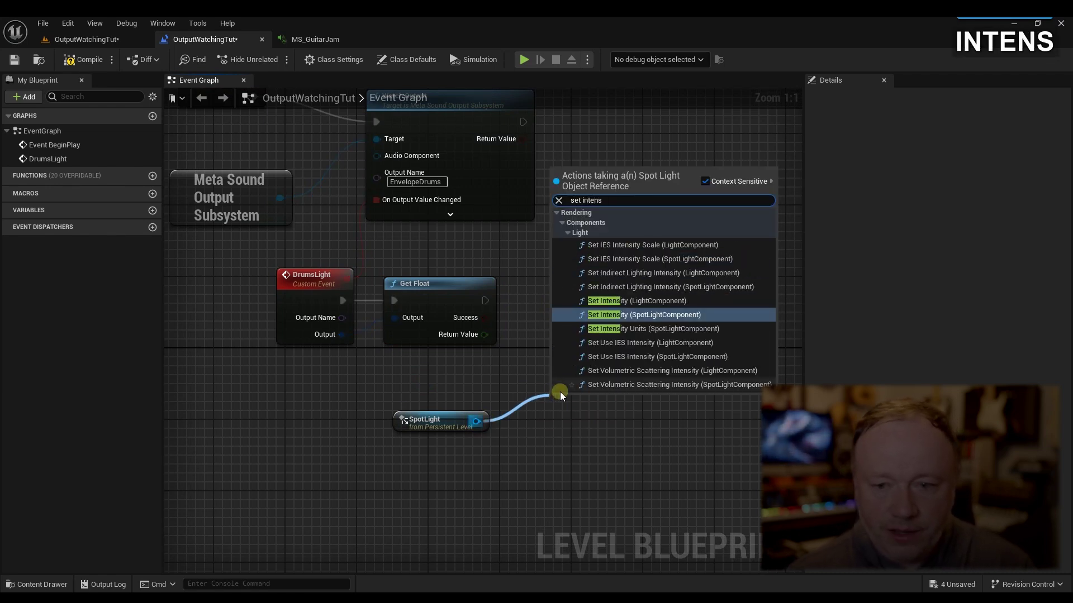
left_click(652, 316)
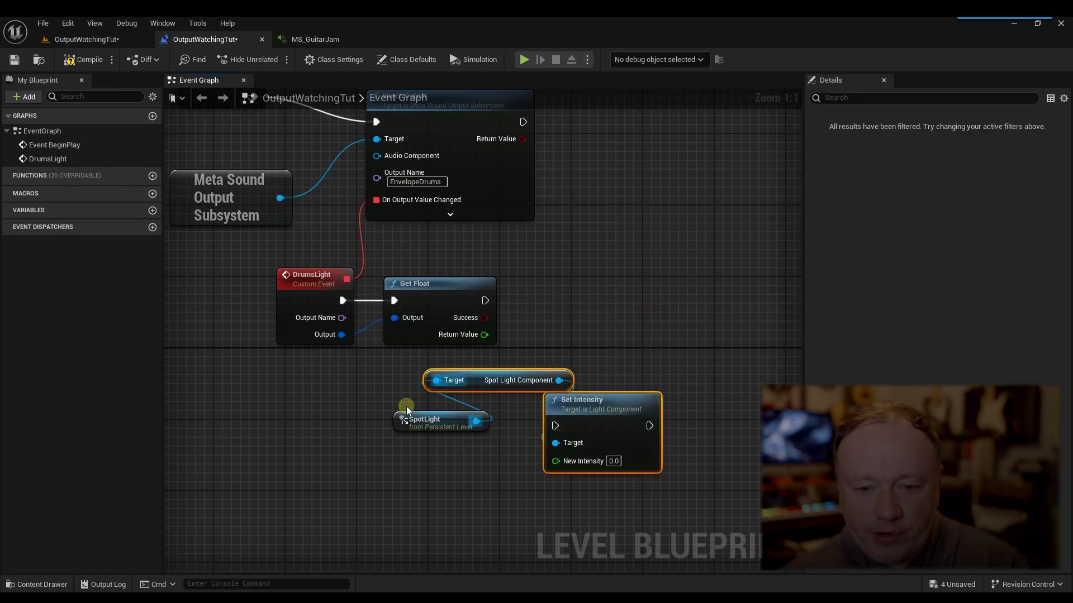
- Arrange the SpotLight, Spot Light Component and Set Intensity nodes, and connect Get Float's execution output to Set Intensity
left_click(363, 378)
left_click_drag(419, 417, 449, 421)
left_click(629, 361)
left_click_drag(612, 404, 682, 286)
left_click_drag(485, 300, 627, 308)
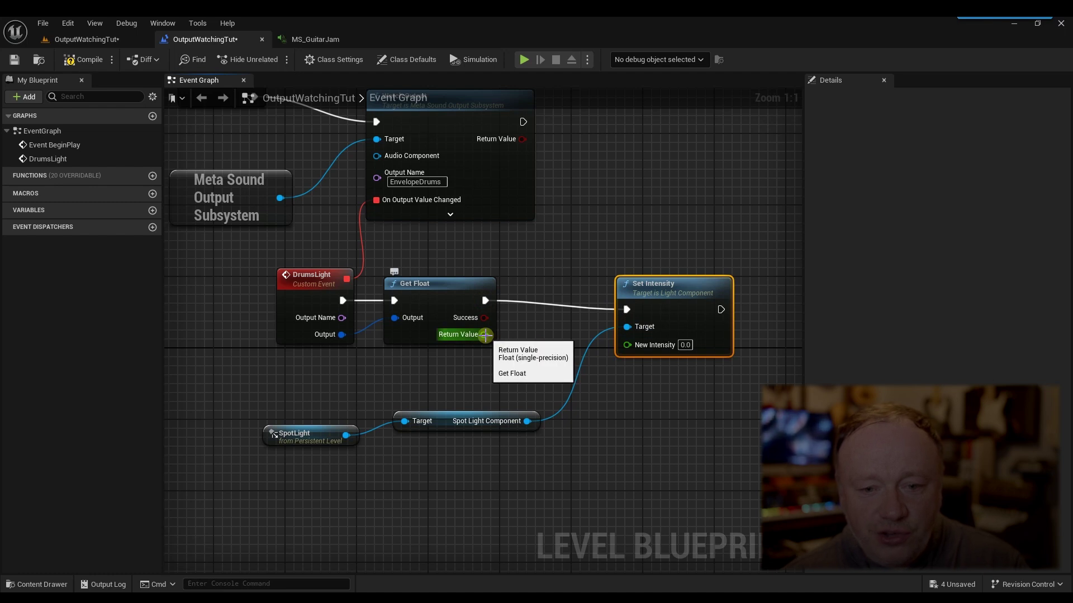
- Move the Set Intensity node farther from Get Float to leave room between them
left_click_drag(485, 334, 486, 339)
left_click_drag(550, 344, 531, 340)
left_click(603, 305)
left_click_drag(656, 287, 700, 286)
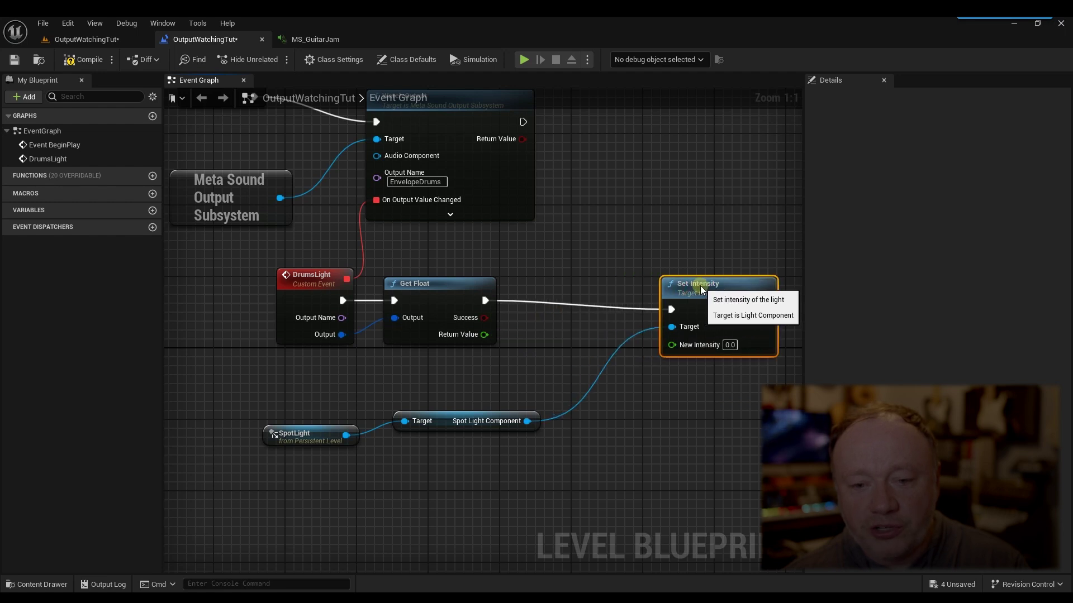
left_click(594, 255)
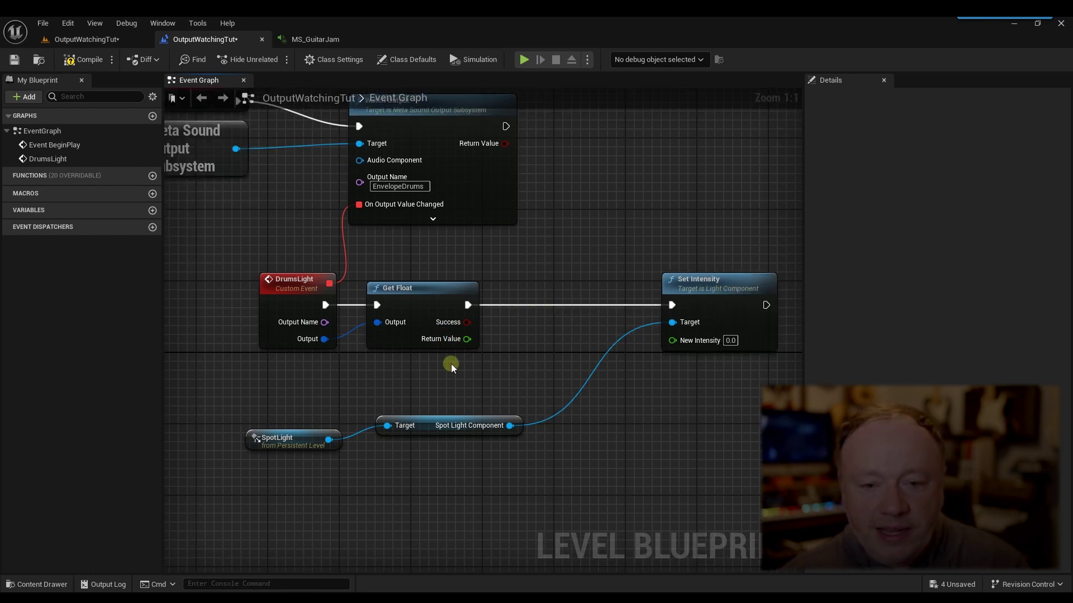
- Create a reference to the level's MS_GuitarJam ambient sound in the Level Blueprint and place it below the Meta Sound Output Subsystem node
right_click_drag(409, 238, 524, 340)
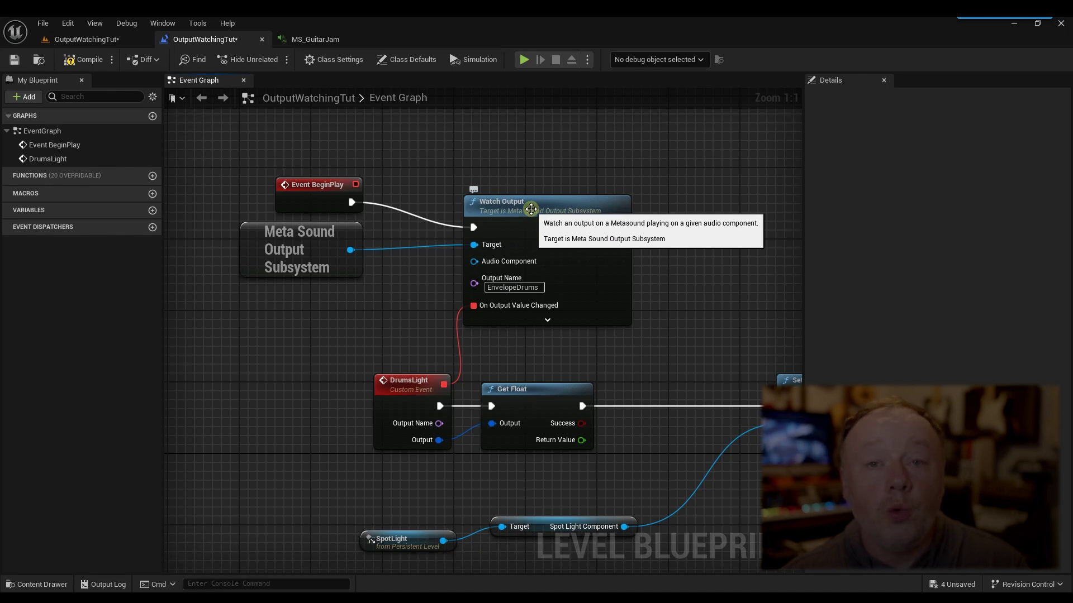
left_click(106, 40)
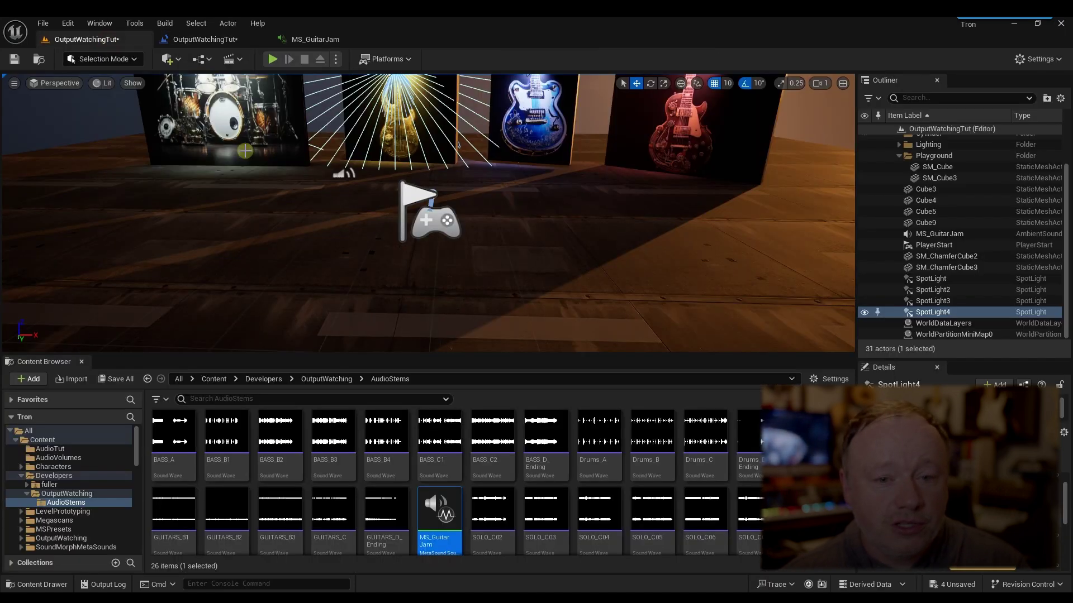
left_click(344, 175)
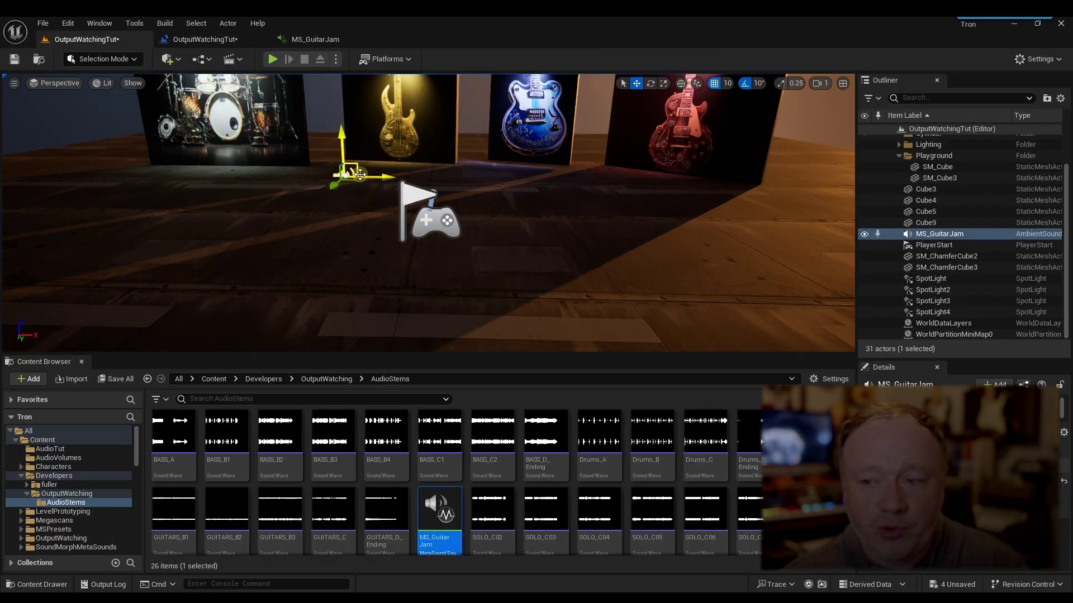
left_click(205, 39)
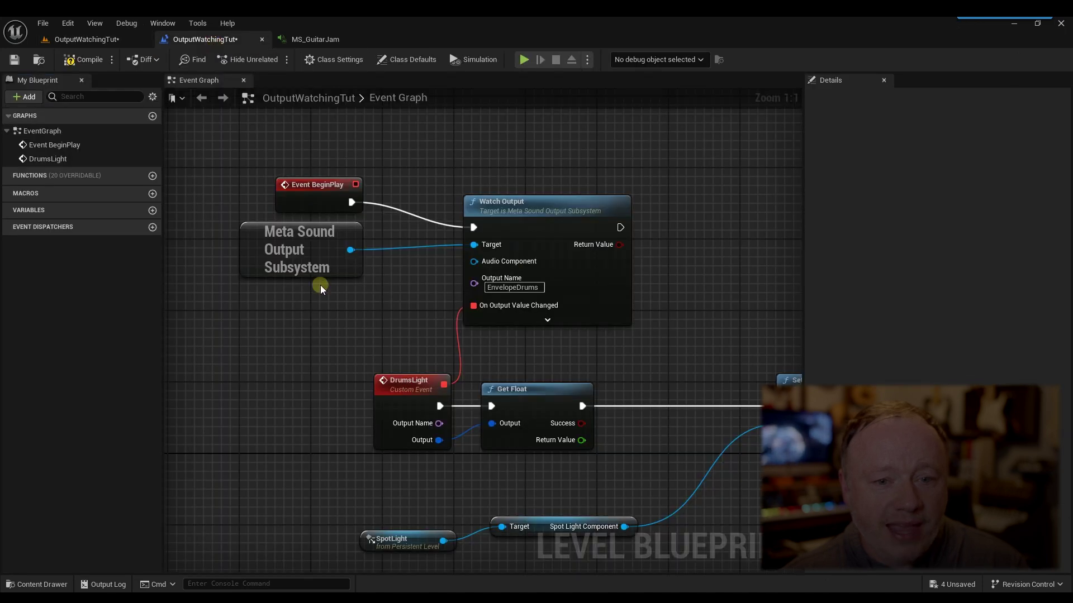
right_click(256, 321)
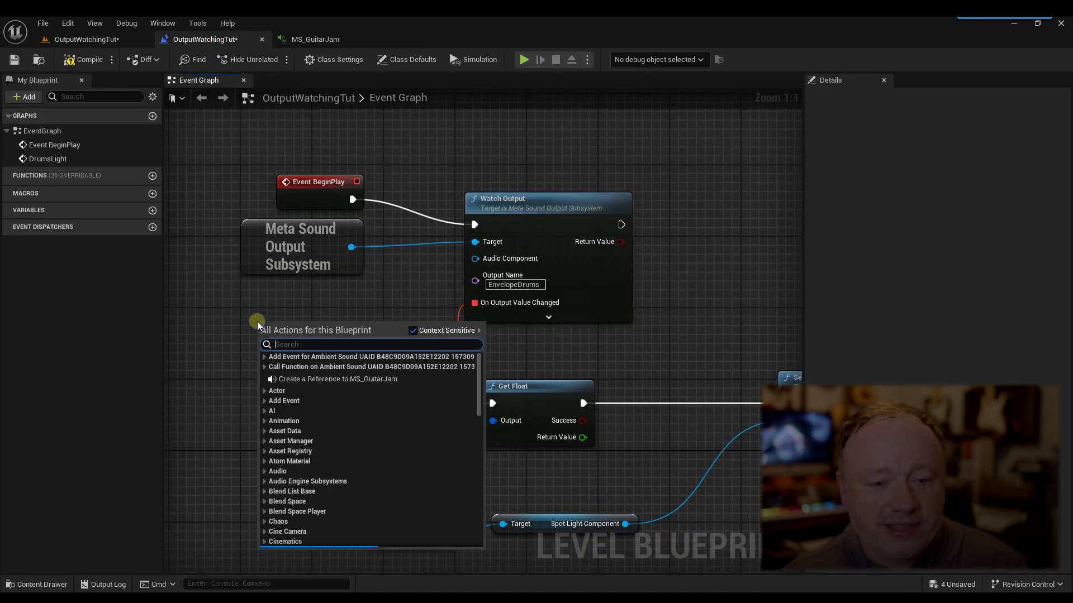
left_click(289, 379)
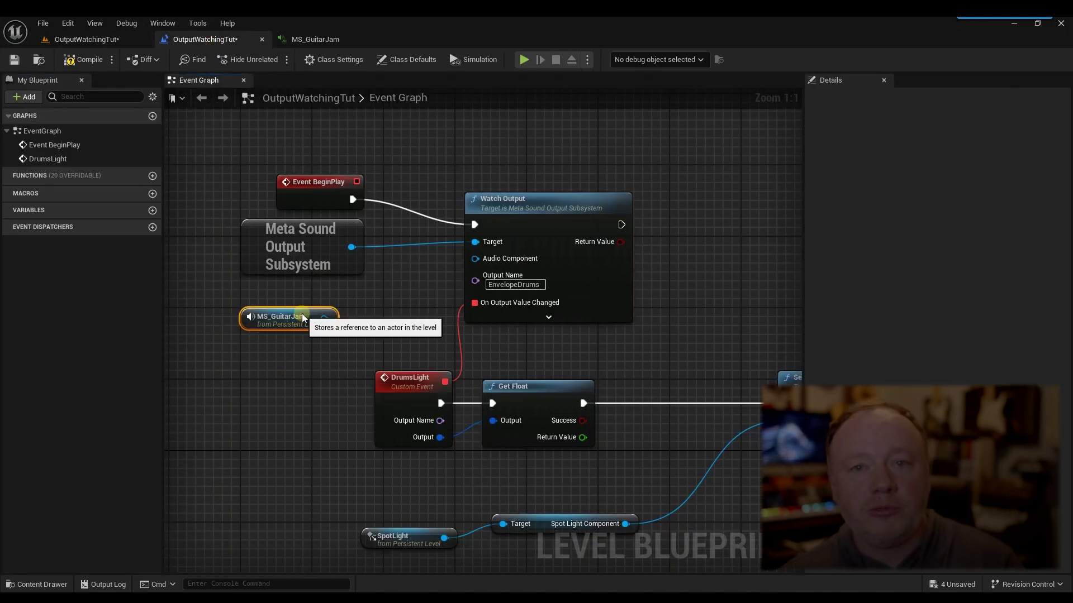
left_click_drag(324, 318, 407, 296)
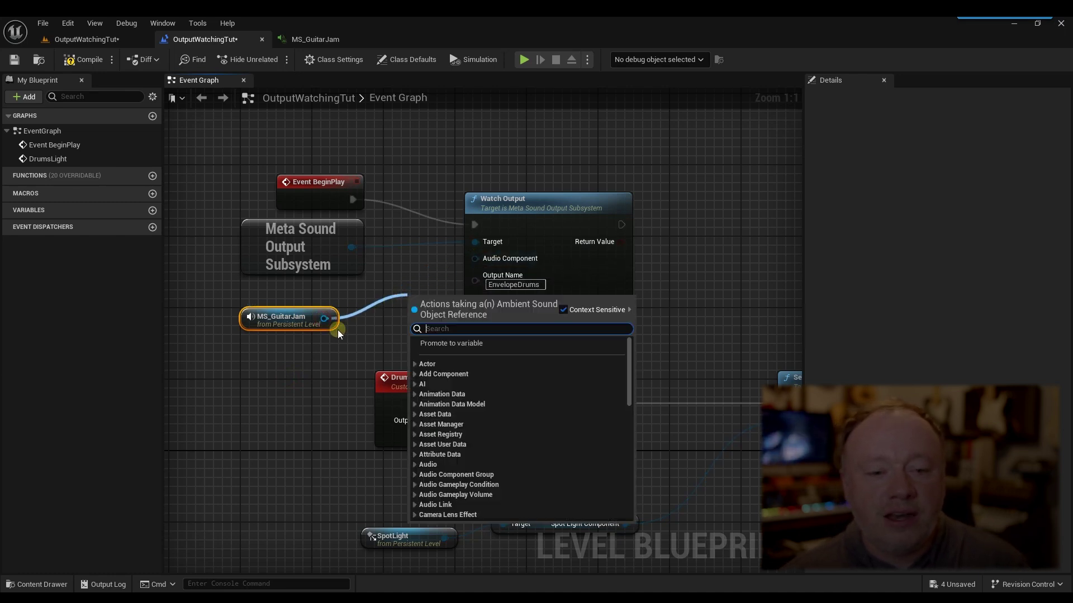
left_click(292, 311)
left_click(265, 397)
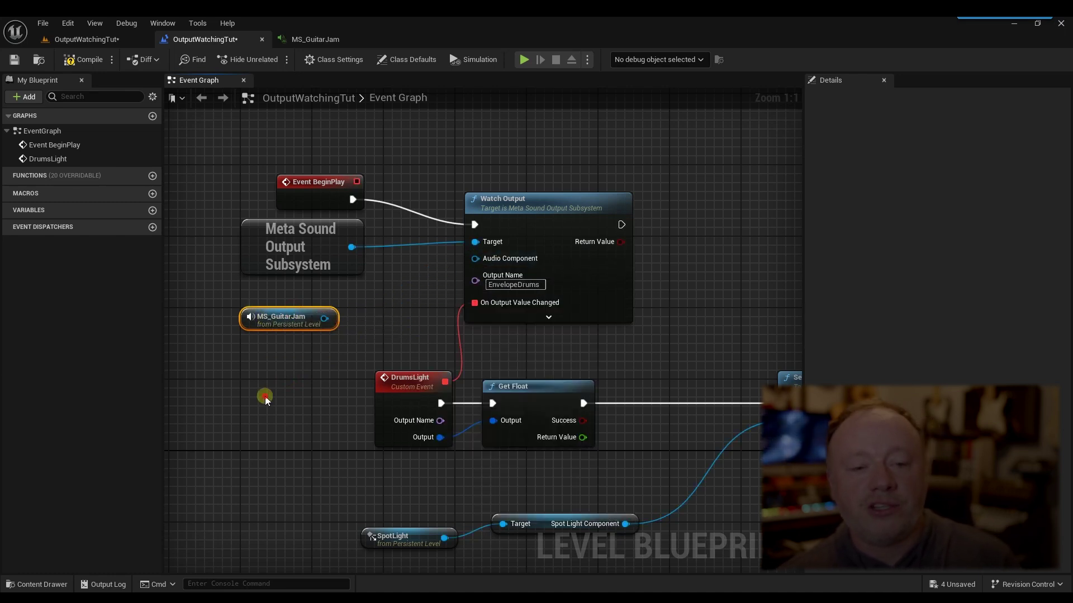
left_click_drag(305, 316, 282, 326)
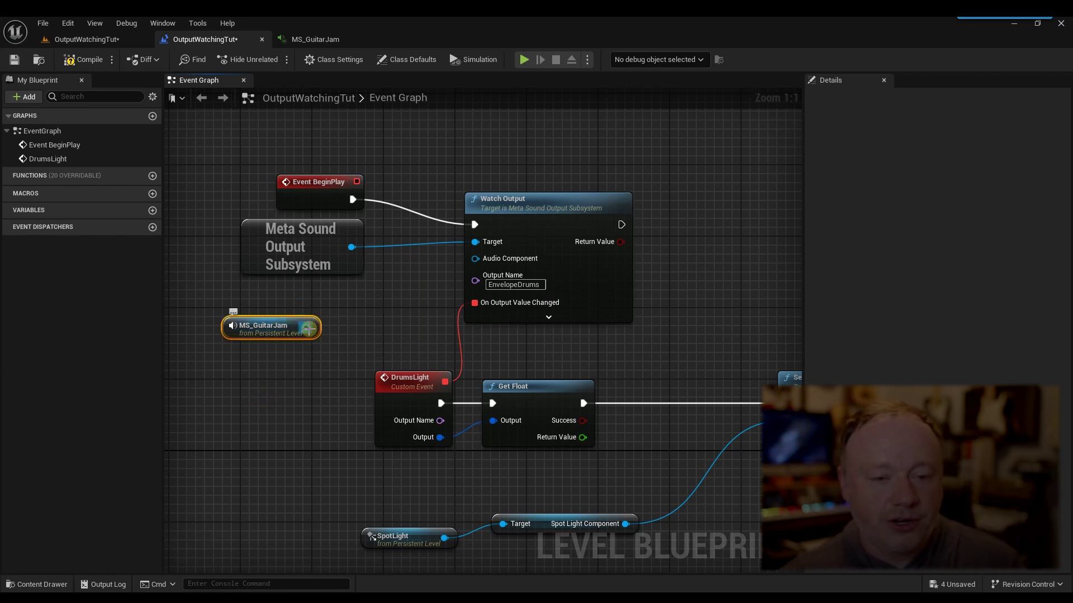
- Add a Get Audio Component node from the MS_GuitarJam reference and connect it to the Audio Component input of Watch Output
left_click_drag(307, 328, 341, 318)
type("get aud")
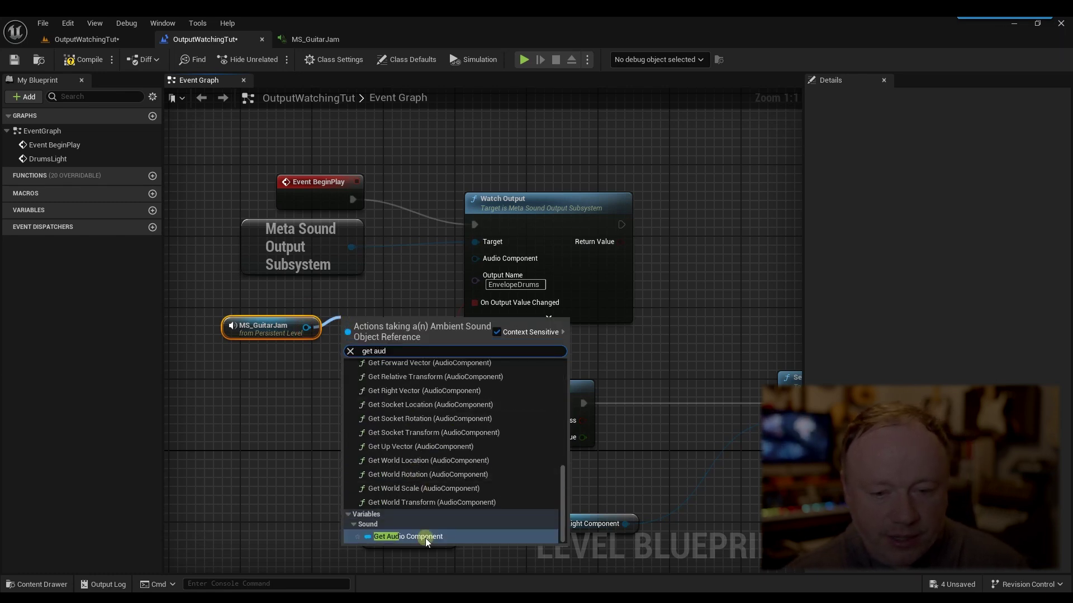
left_click(403, 537)
left_click_drag(398, 343, 398, 342)
left_click_drag(391, 330, 478, 261)
left_click_drag(228, 317, 325, 323)
- Connect Get Float's Return Value to New Intensity on Set Intensity, and compile and save the Level Blueprint
left_click(665, 361)
right_click_drag(666, 361, 508, 270)
left_click_drag(441, 353, 640, 354)
left_click(79, 66)
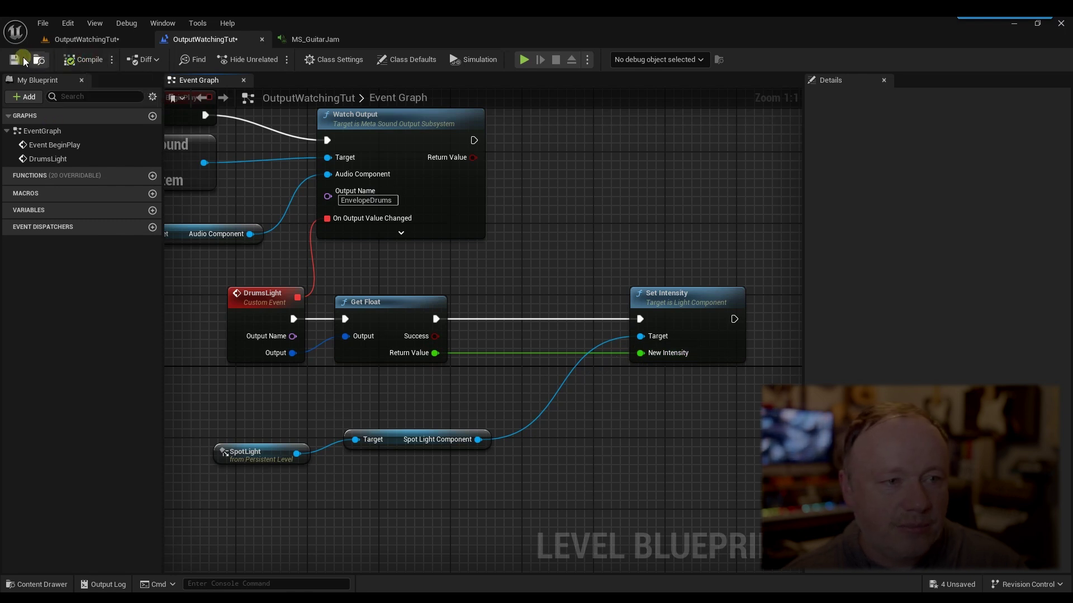
- Play the level and move the character around to check how the drums spotlight responds, then stop playing
left_click(84, 39)
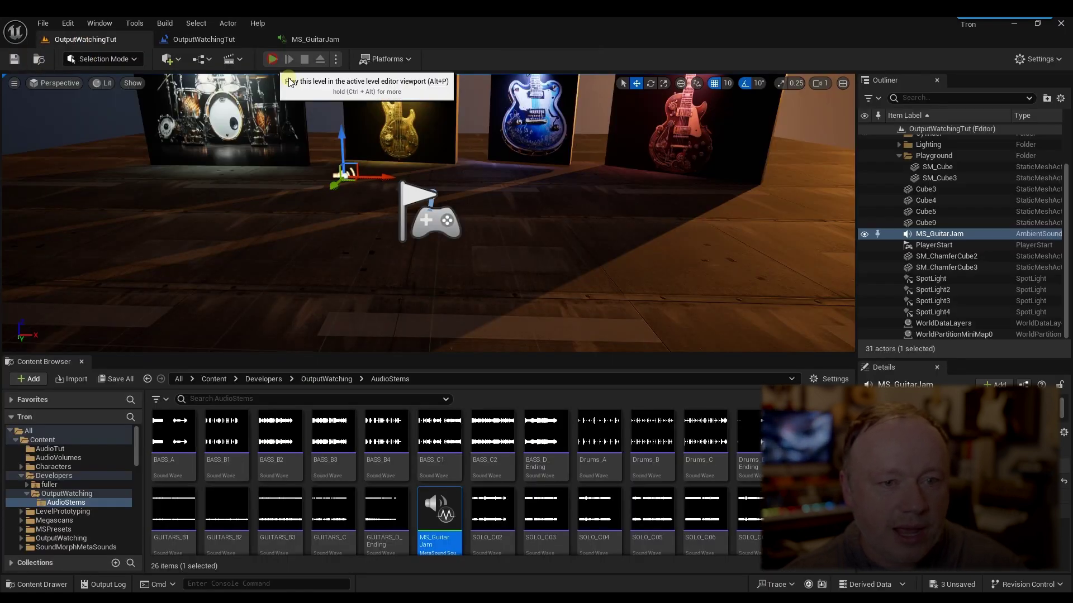
left_click(273, 59)
key("Up")
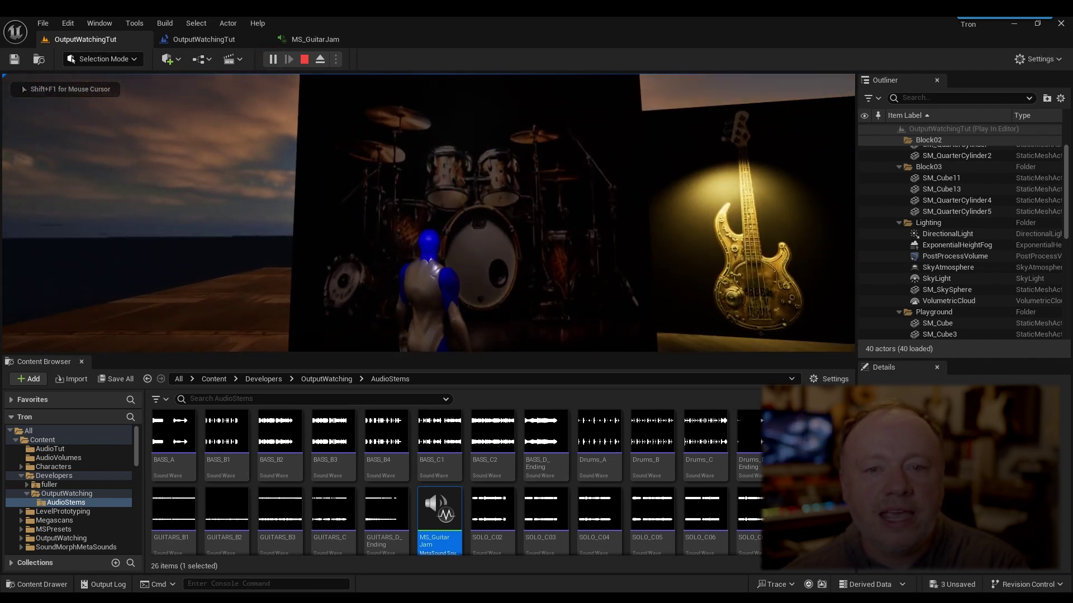
key("Down")
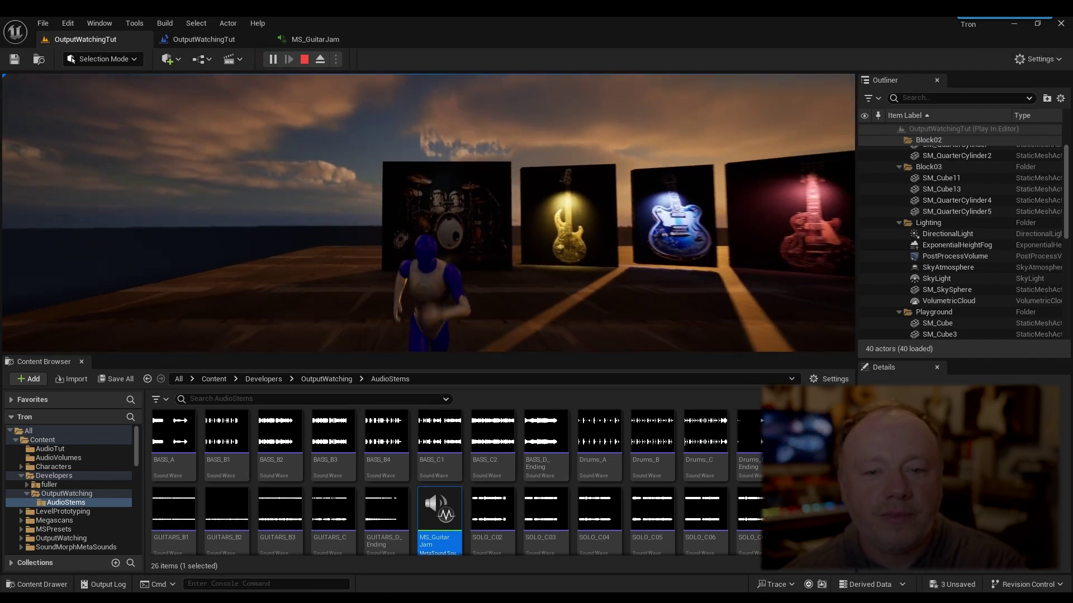
key("Right")
key("Up")
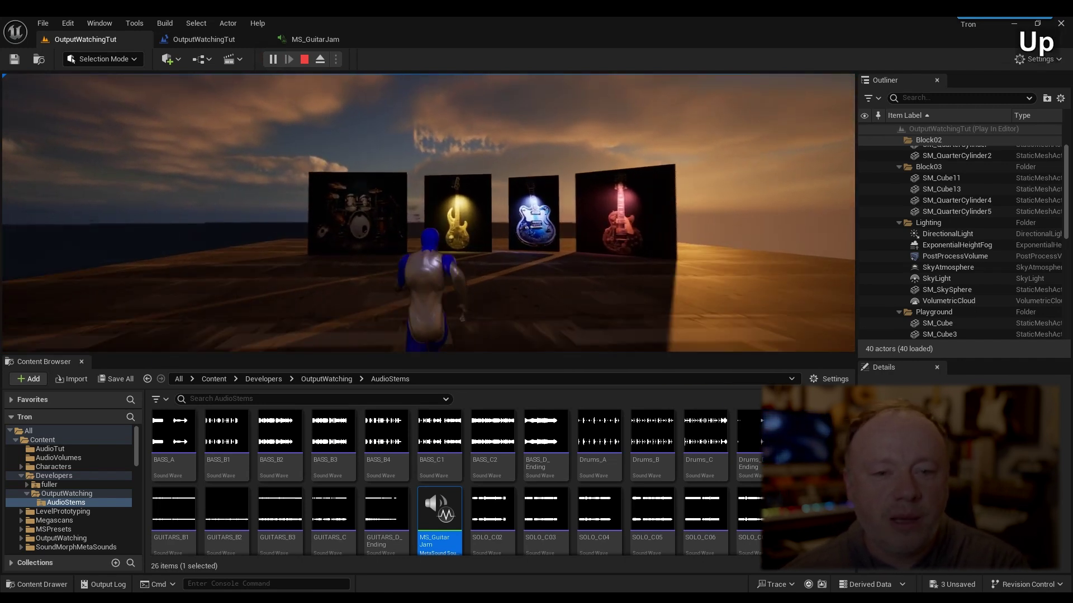
key("Escape")
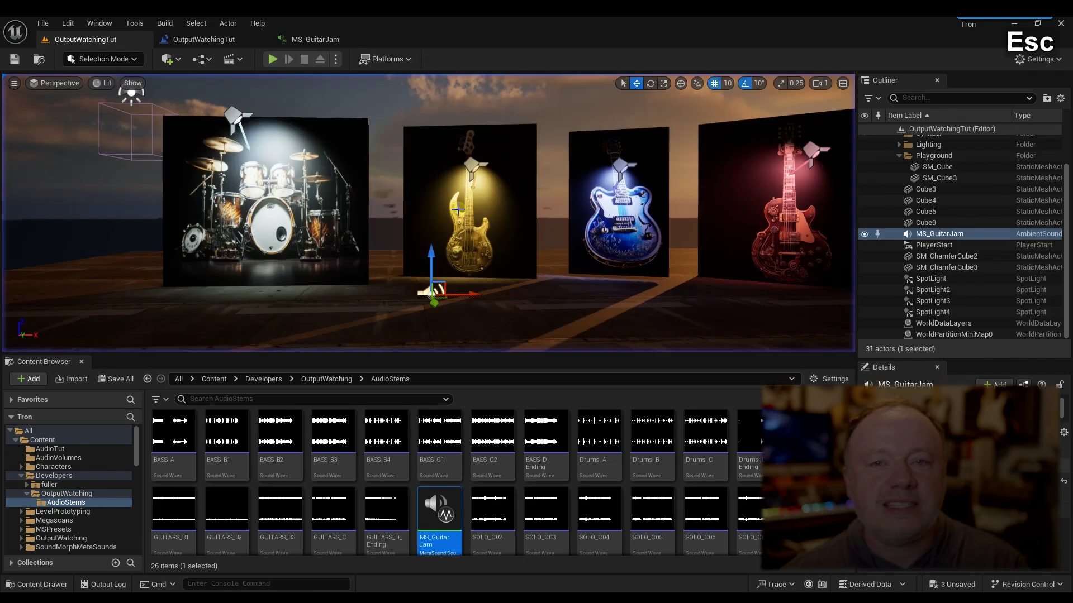
- Insert a Multiply node between Get Float's Return Value and the New Intensity input of Set Intensity
left_click(221, 45)
left_click_drag(436, 353, 480, 367)
type("mult")
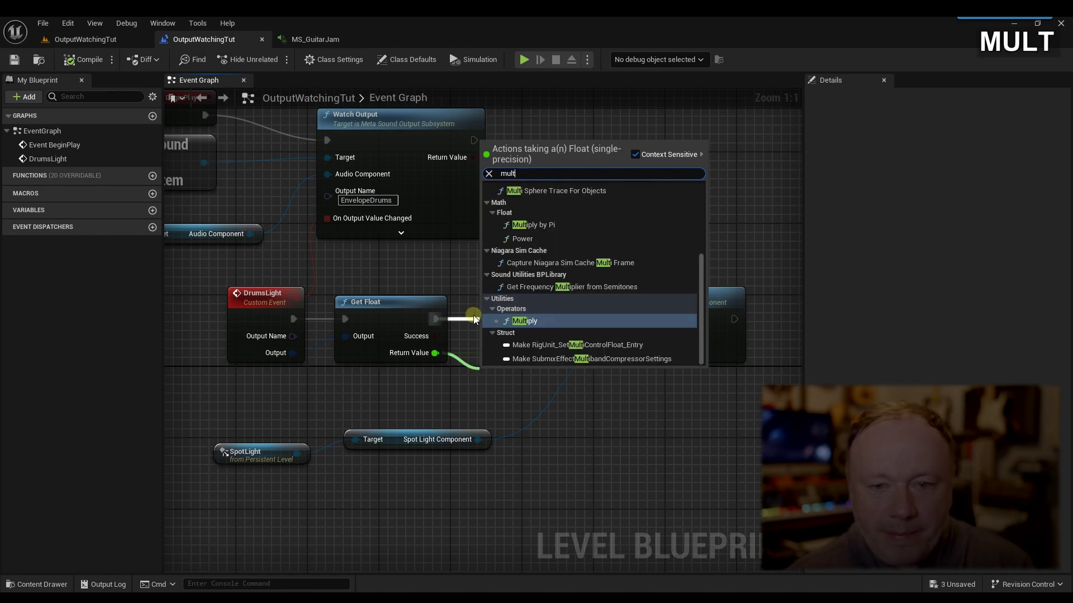
left_click(527, 322)
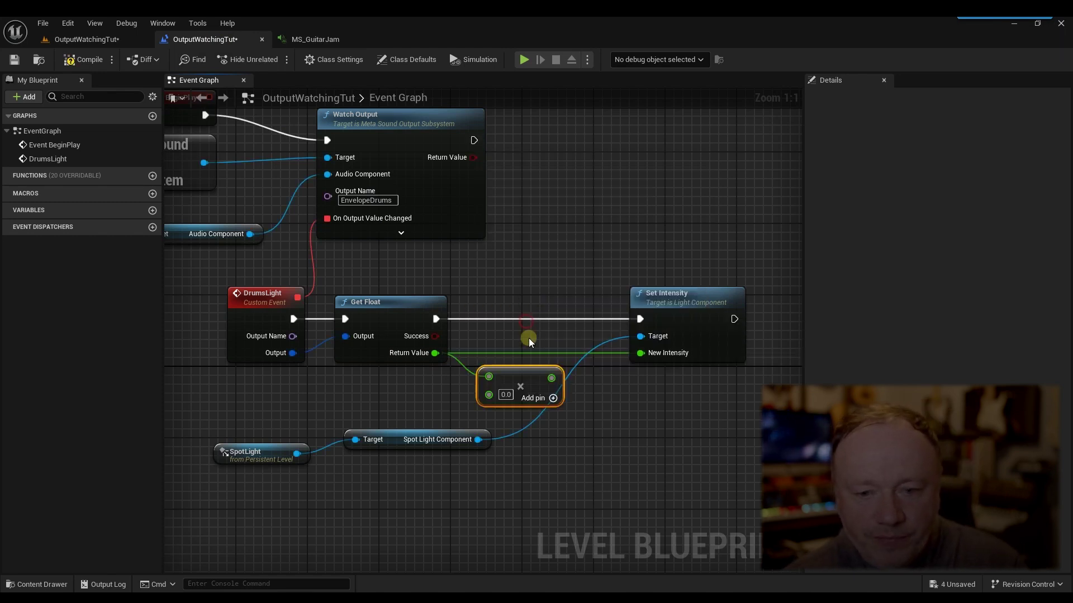
left_click_drag(525, 371, 642, 353)
left_click_drag(518, 386, 518, 369)
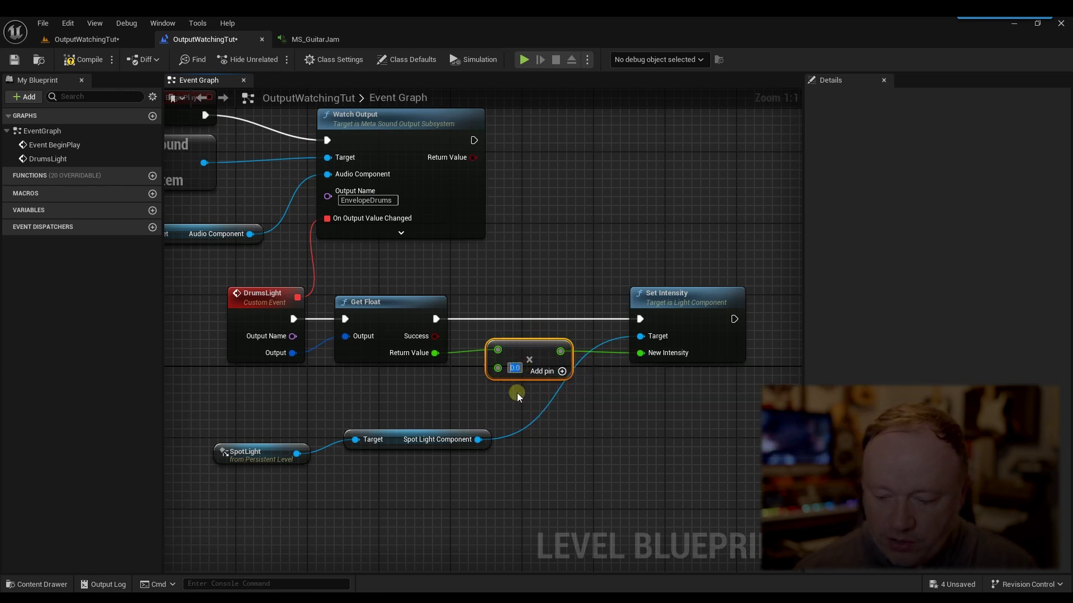
- Set the Multiply node's second value to 40, and compile and save the Level Blueprint
type("40")
left_click(572, 457)
left_click(82, 59)
left_click(14, 60)
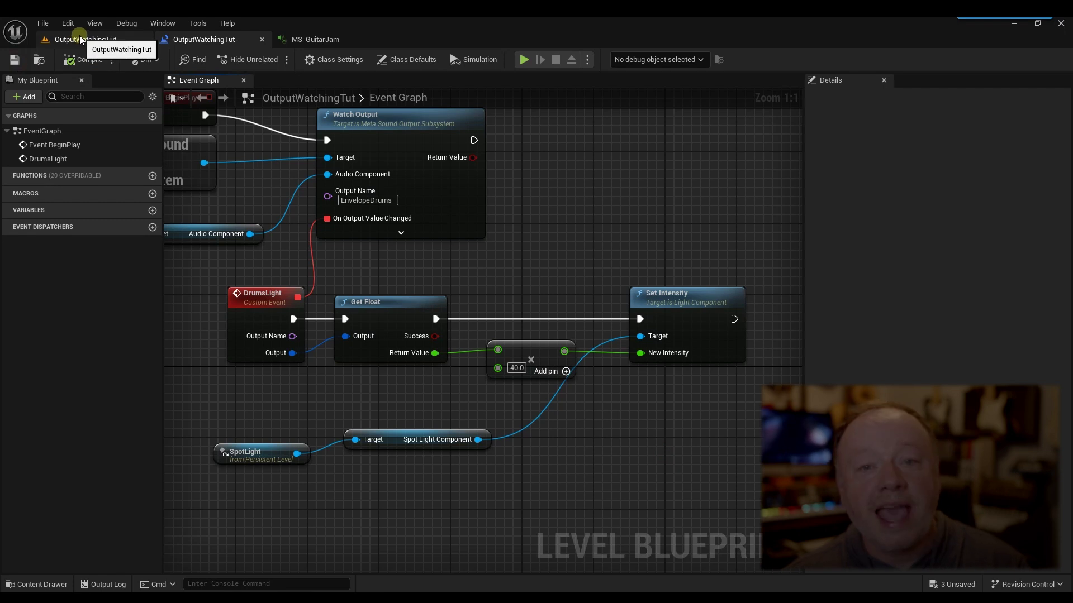
- Play the level and walk the character up to the drums panel to check the multiplied spotlight response, and stop playing
left_click(81, 39)
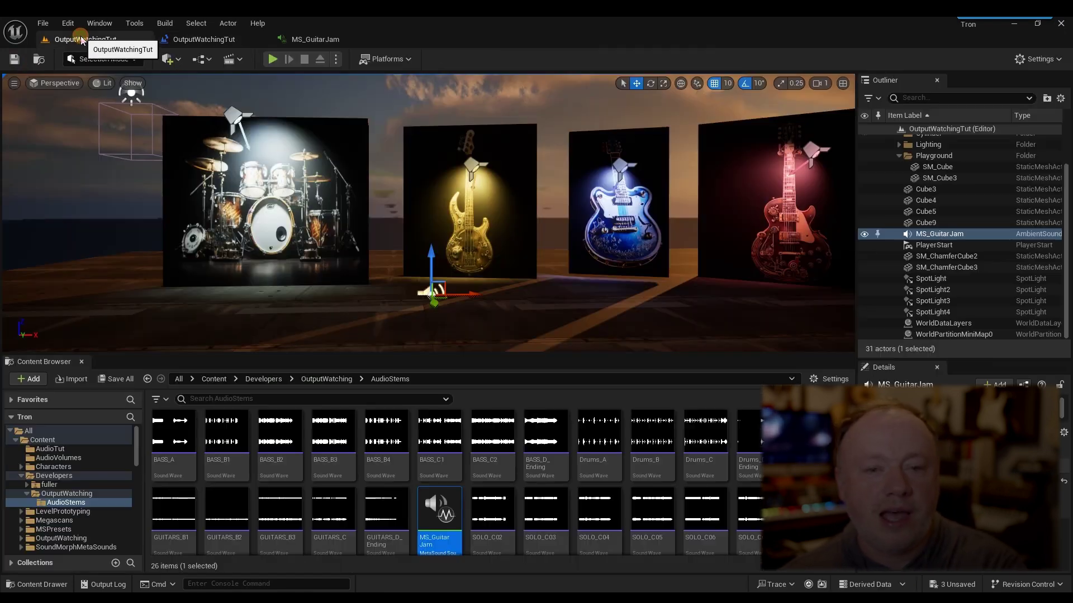
left_click(270, 59)
key("KP_1")
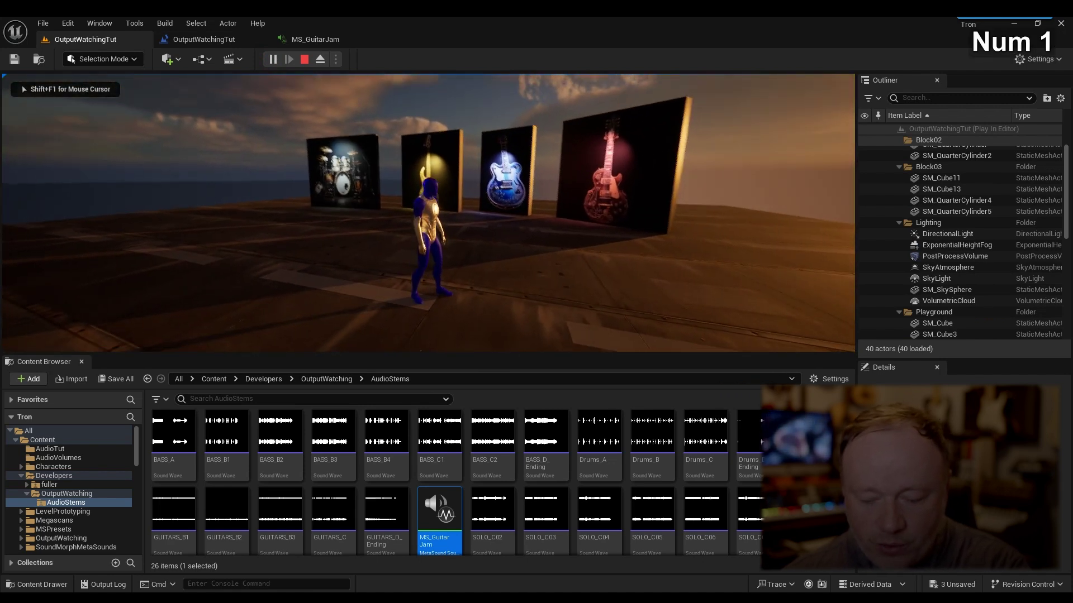
key("Up")
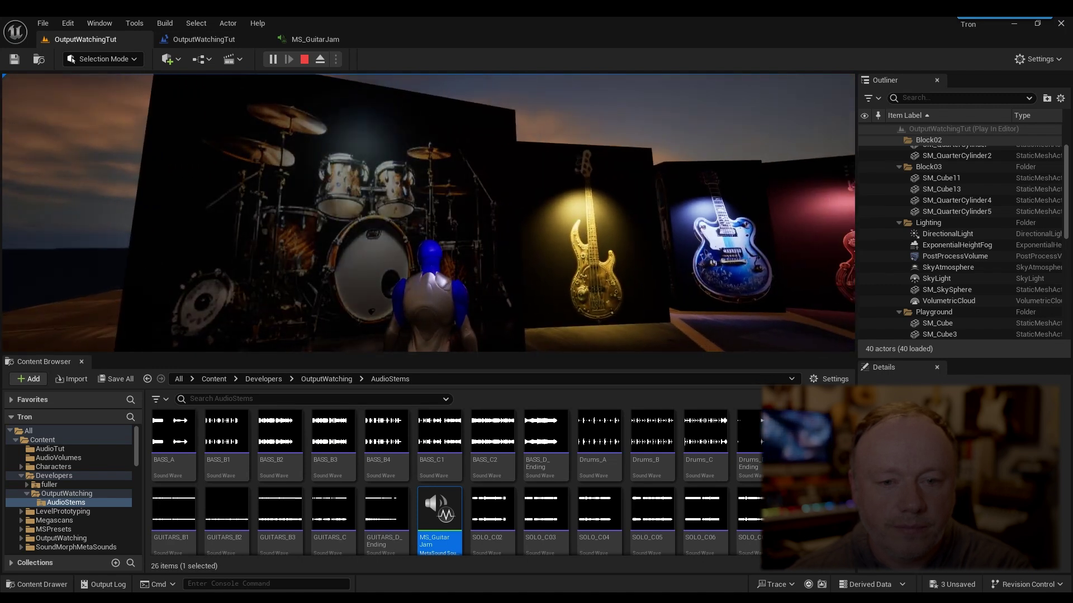
key("Down")
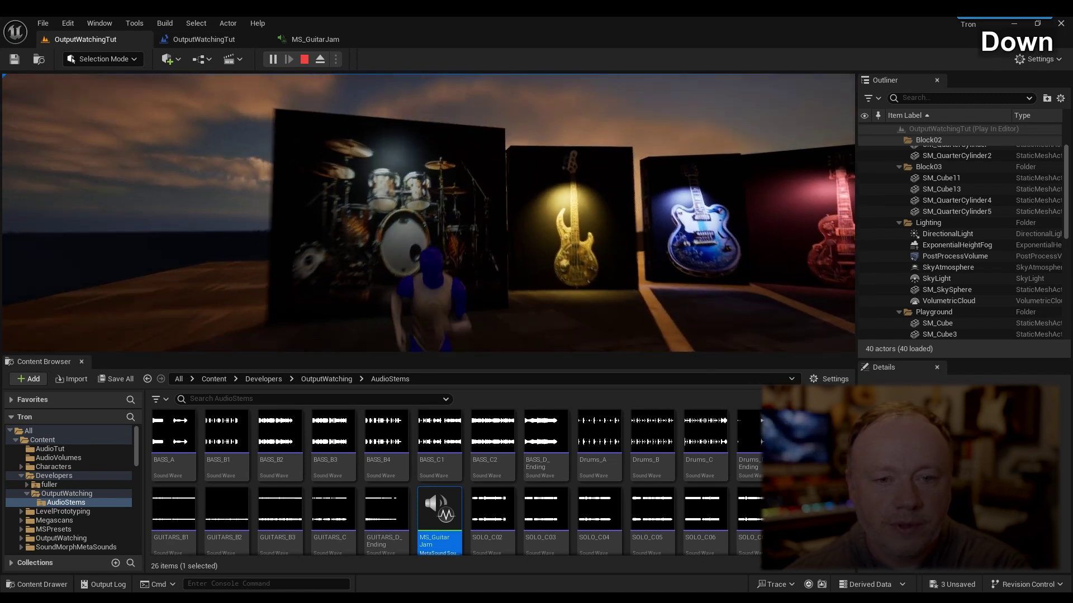
key("Escape")
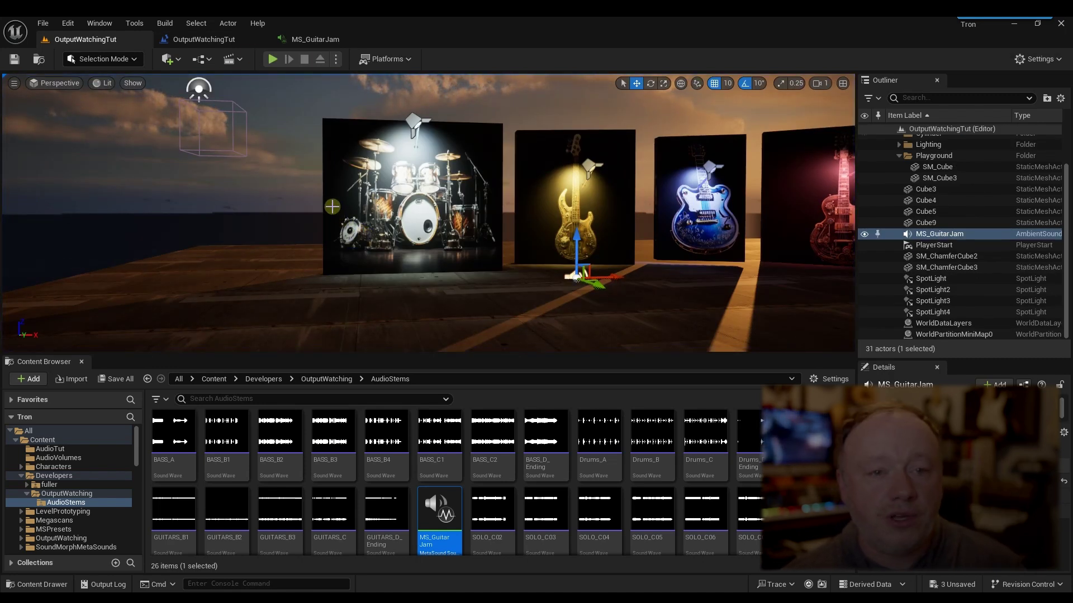
- Move the drums nodes away from Event BeginPlay in the Level Blueprint and place the MS_GuitarJam reference above Get Audio Component
left_click(213, 39)
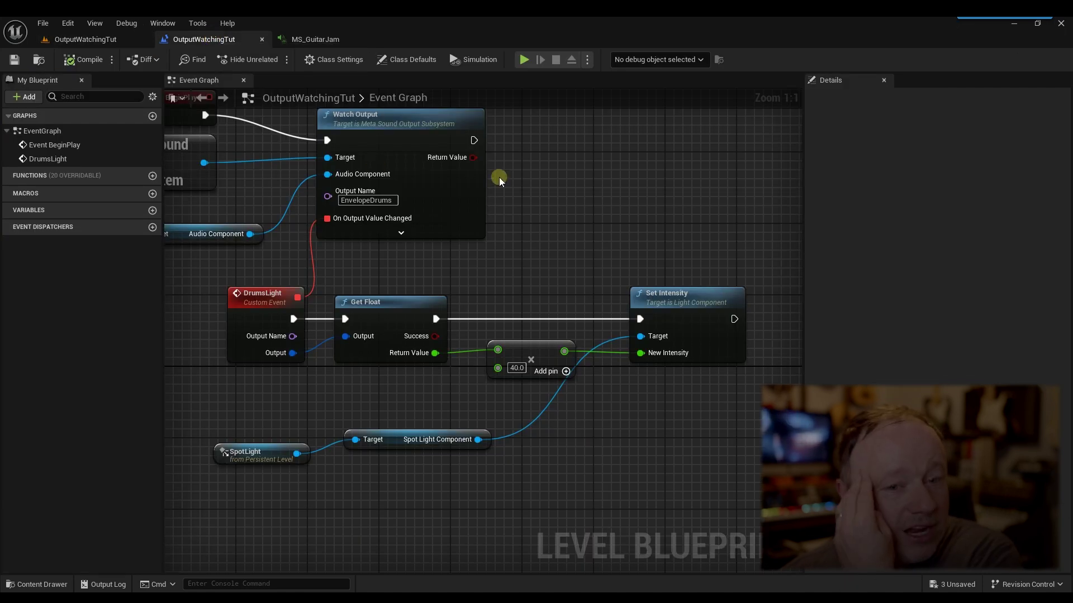
scroll(669, 247, "down", 1)
right_click_drag(658, 235, 545, 228)
scroll(581, 219, "down", 1)
scroll(507, 235, "down", 2)
left_click_drag(238, 268, 601, 346)
left_click_drag(214, 213, 567, 342)
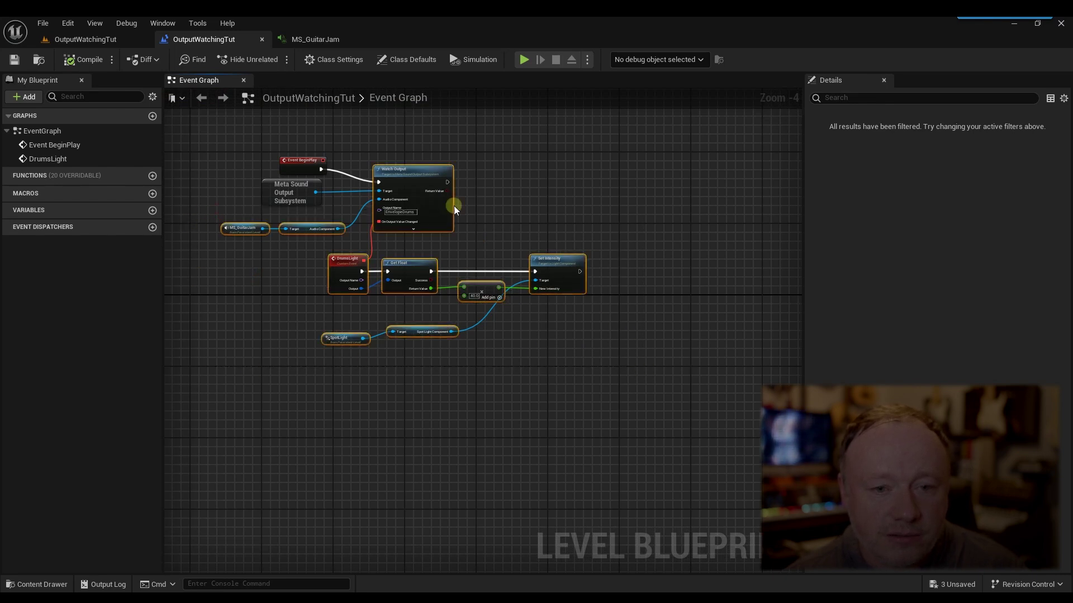
left_click_drag(416, 171, 491, 233)
left_click(497, 175)
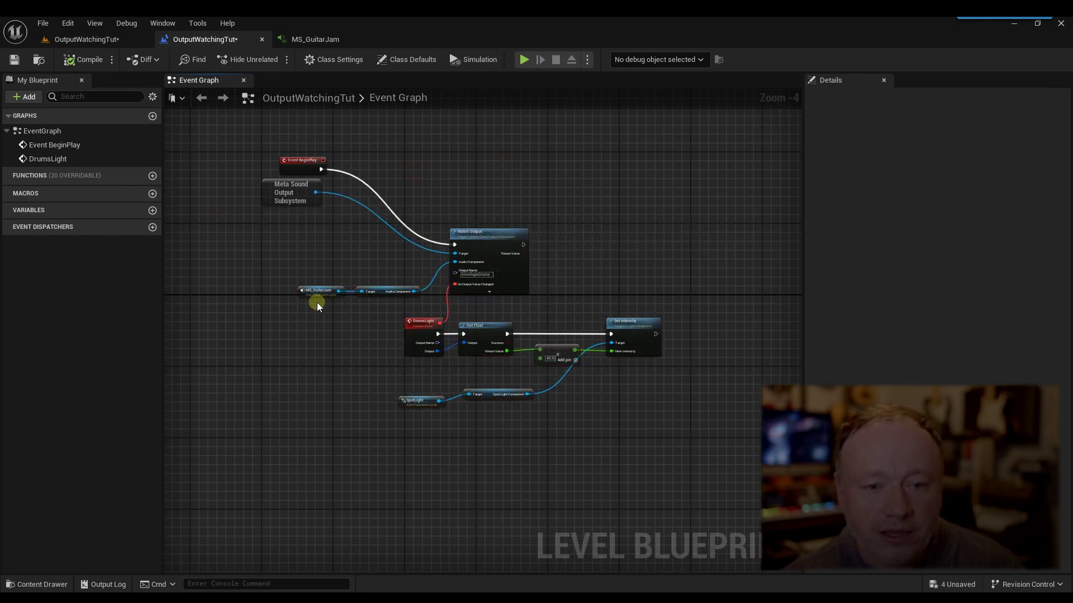
left_click_drag(314, 285, 398, 270)
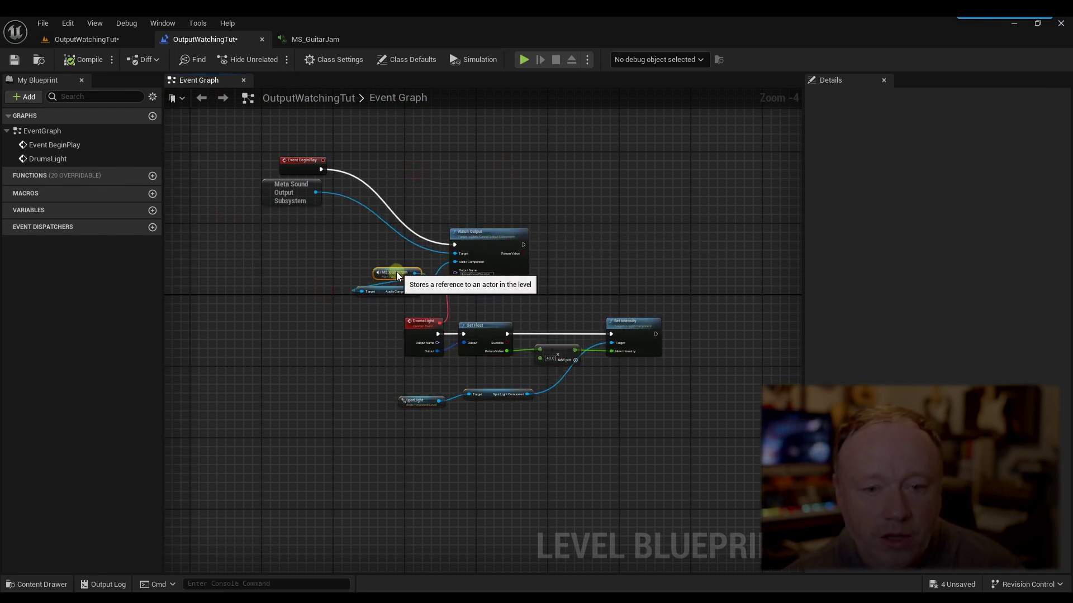
- Enclose the drums nodes in a comment titled DRUMS and move the group lower and closer beneath Event BeginPlay
left_click_drag(366, 162, 675, 441)
type("c")
type("DRUMS")
key("Return")
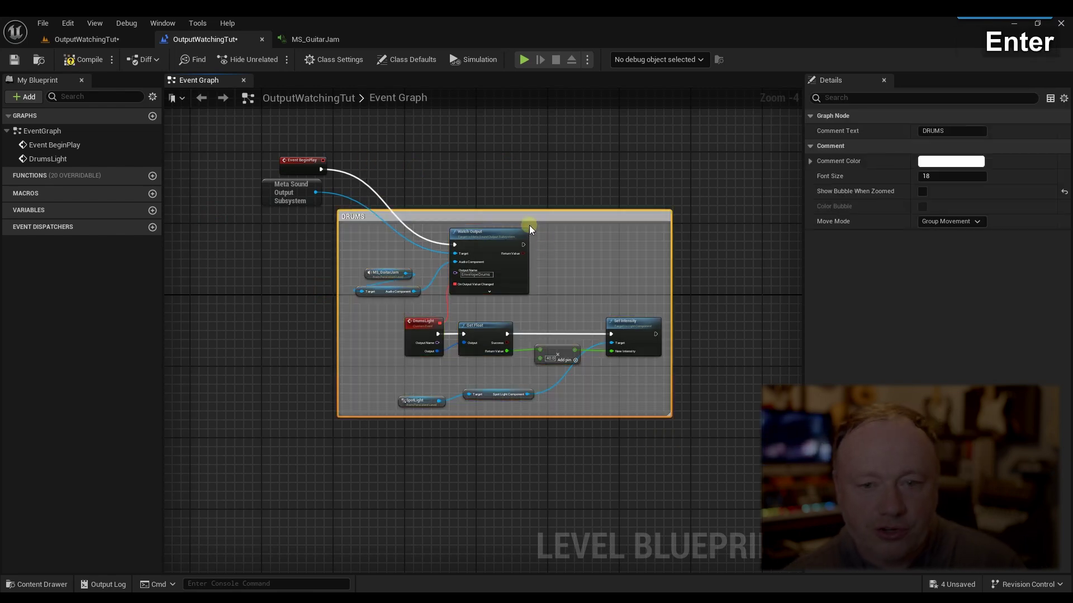
left_click_drag(525, 217, 453, 271)
left_click(515, 175)
right_click_drag(780, 269, 701, 199)
- Copy the nodes inside the DRUMS comment and paste the duplicate set in the empty area beside it
left_click_drag(447, 377, 475, 387)
left_click(536, 286)
left_click_drag(213, 226, 477, 388)
key("ctrl+c")
right_click_drag(571, 358, 531, 271)
key("ctrl+v")
- Replace the pasted custom event with a new one named BassLights, bound to the copied Watch Output's On Output Value Changed
left_click(489, 293)
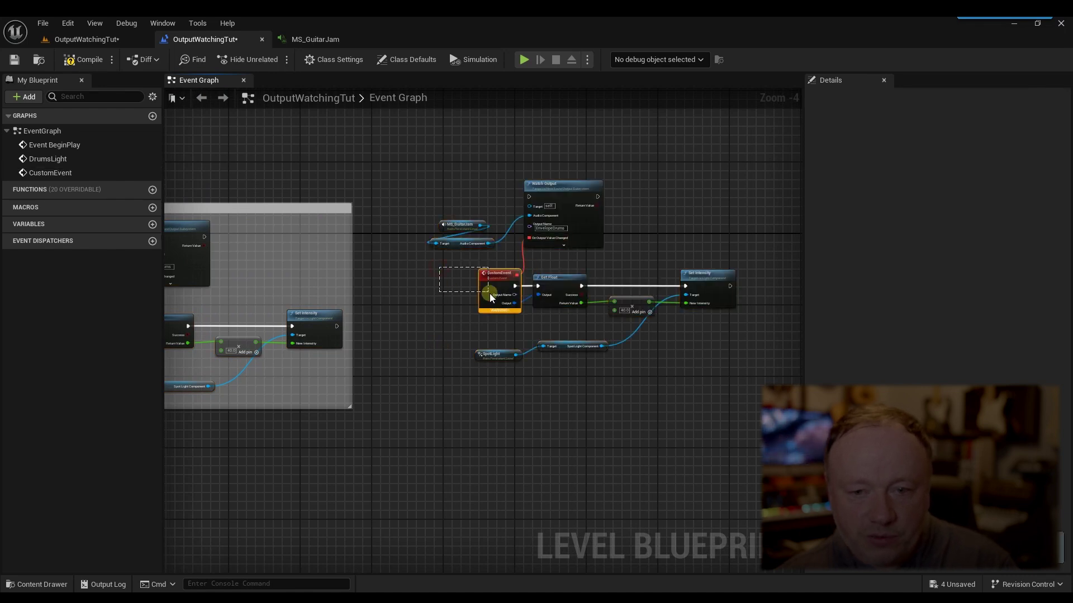
key("Delete")
left_click_drag(529, 238, 483, 278)
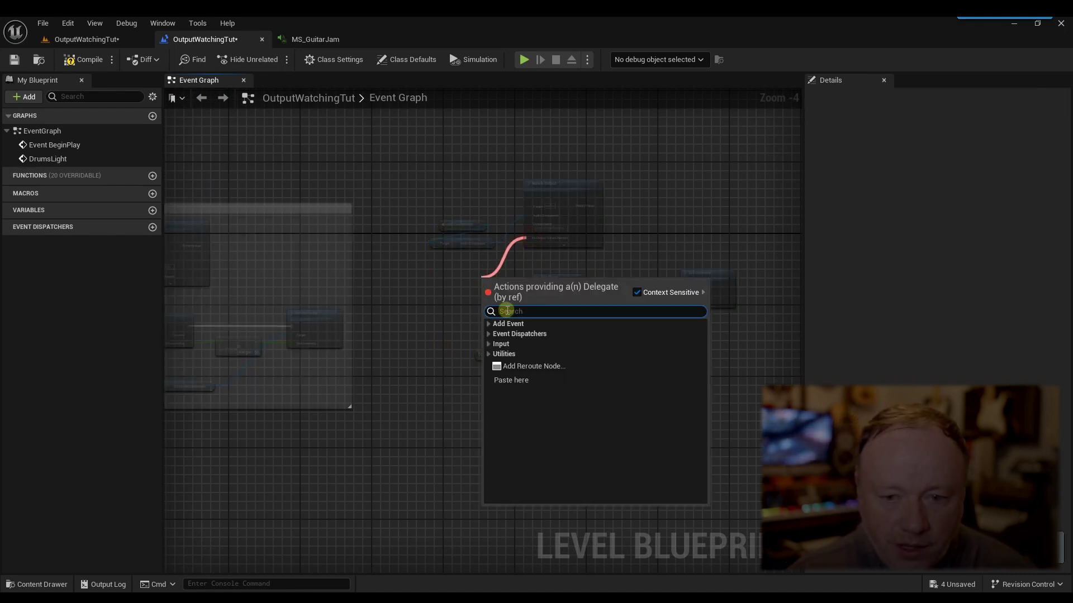
left_click(505, 336)
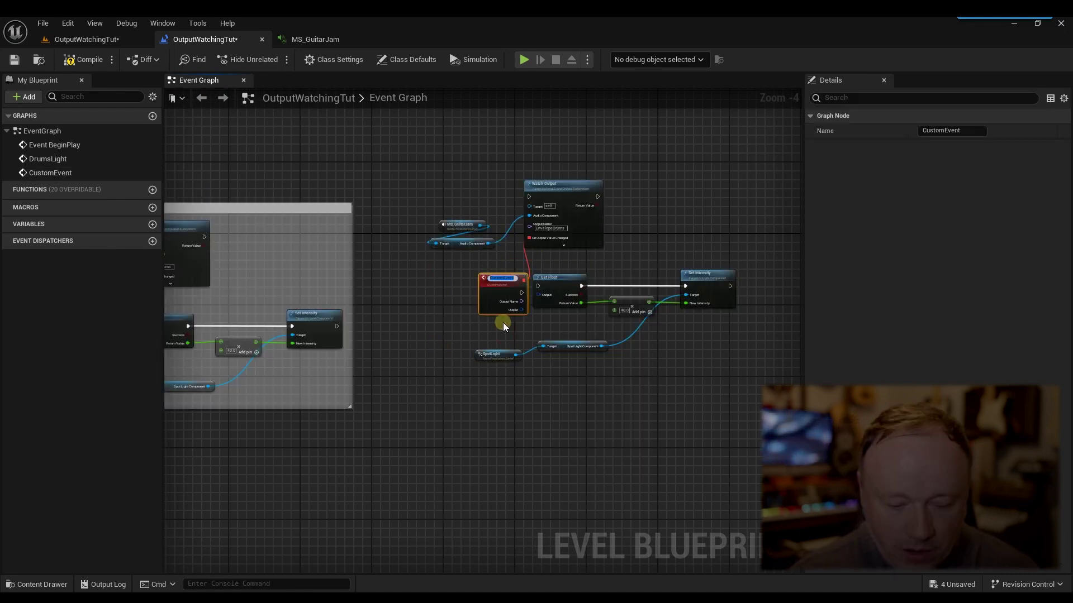
type("BassLights")
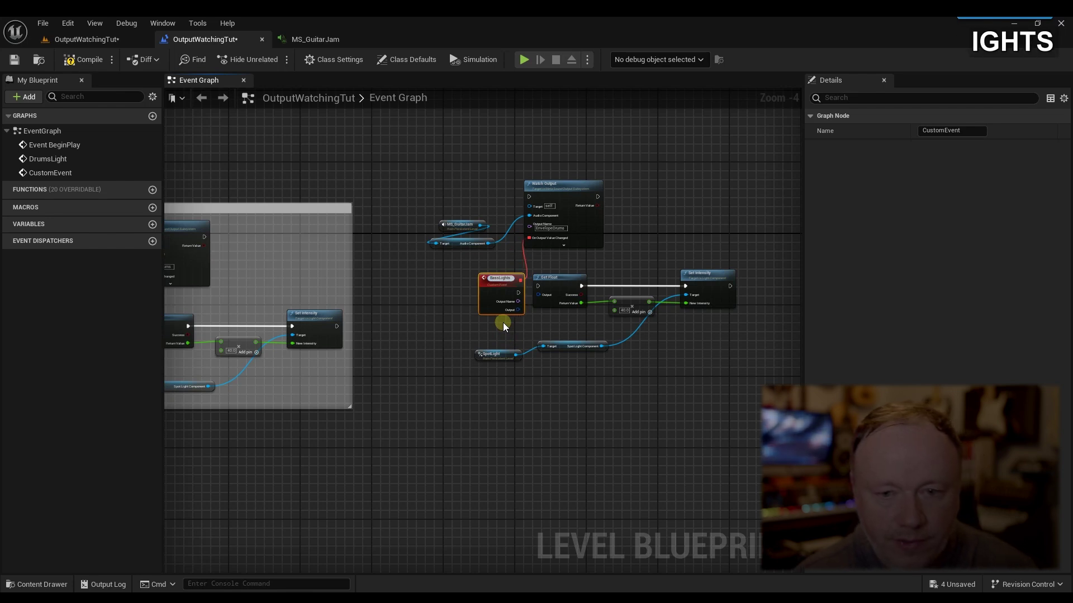
key("Return")
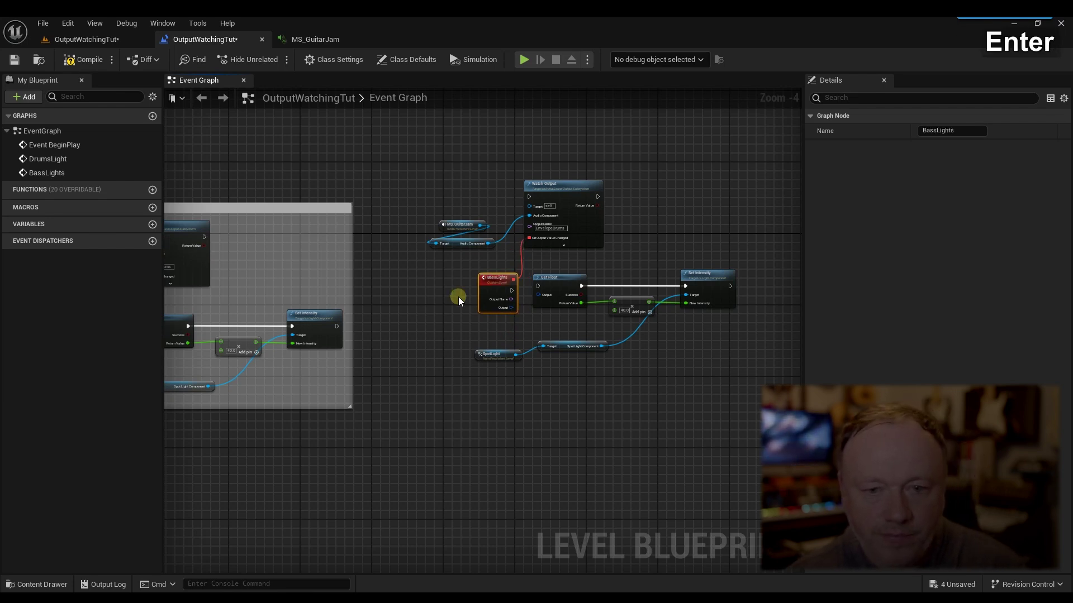
- Set the copied Watch Output's Output Name to EnvelopeBass and connect the BassLights event to Get Float
left_click(471, 222)
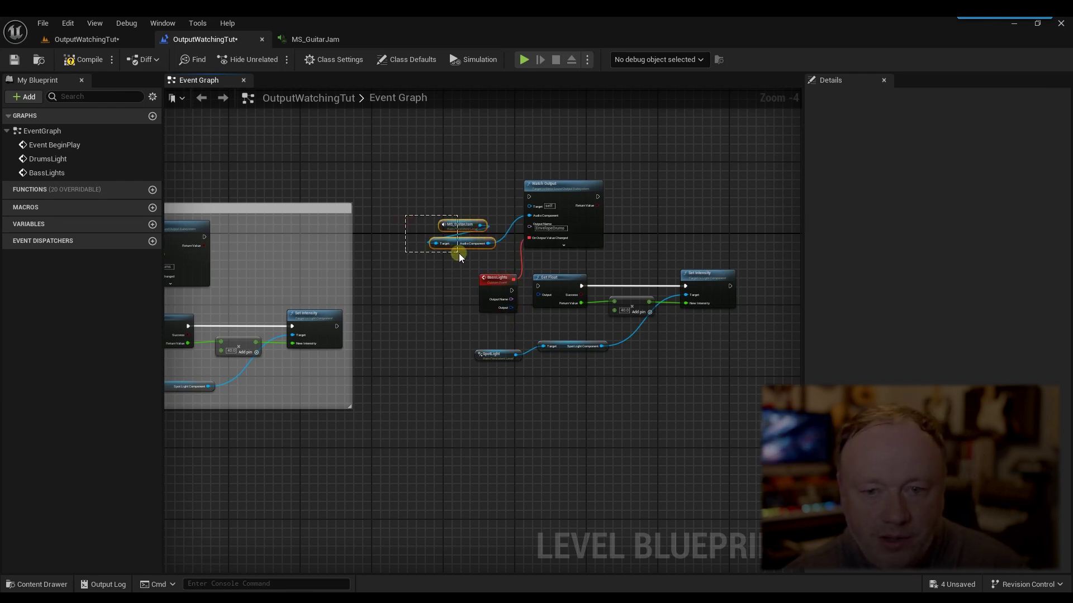
left_click_drag(458, 253, 458, 254)
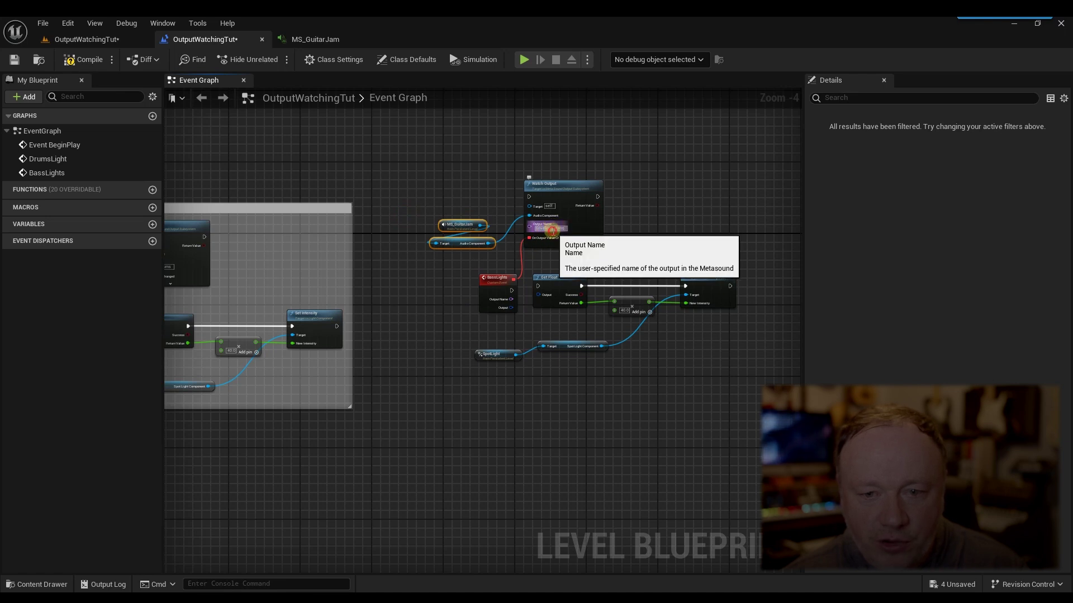
type("Bass")
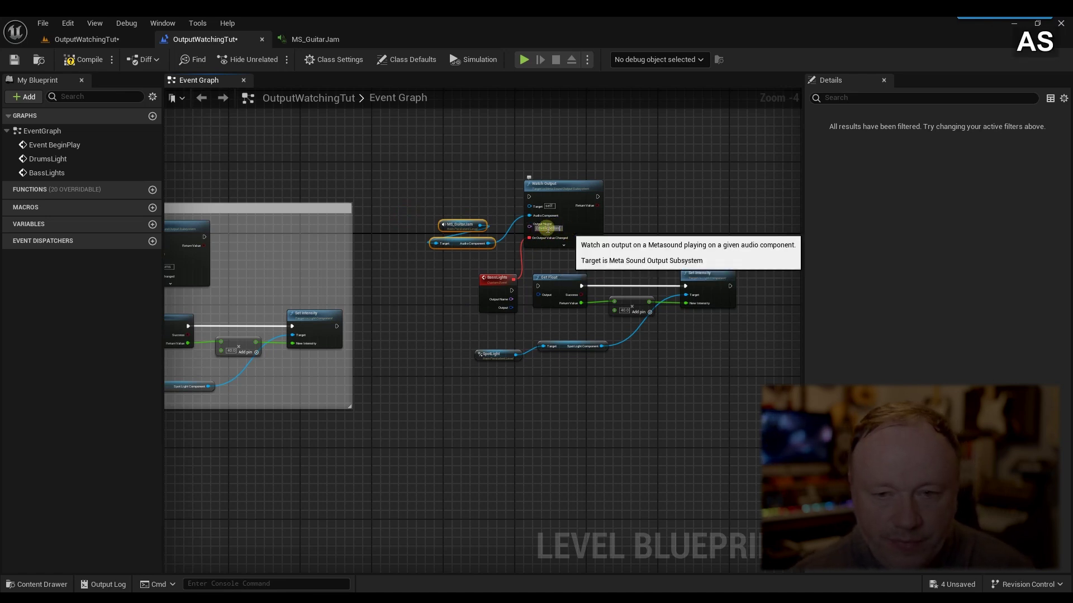
left_click(668, 205)
right_click_drag(657, 241, 620, 213)
left_click_drag(475, 263, 500, 265)
- Replace the pasted SpotLight reference with a reference to the bass panel's spotlight, SpotLight4
left_click_drag(431, 312, 461, 351)
key("BackSpace")
left_click(132, 39)
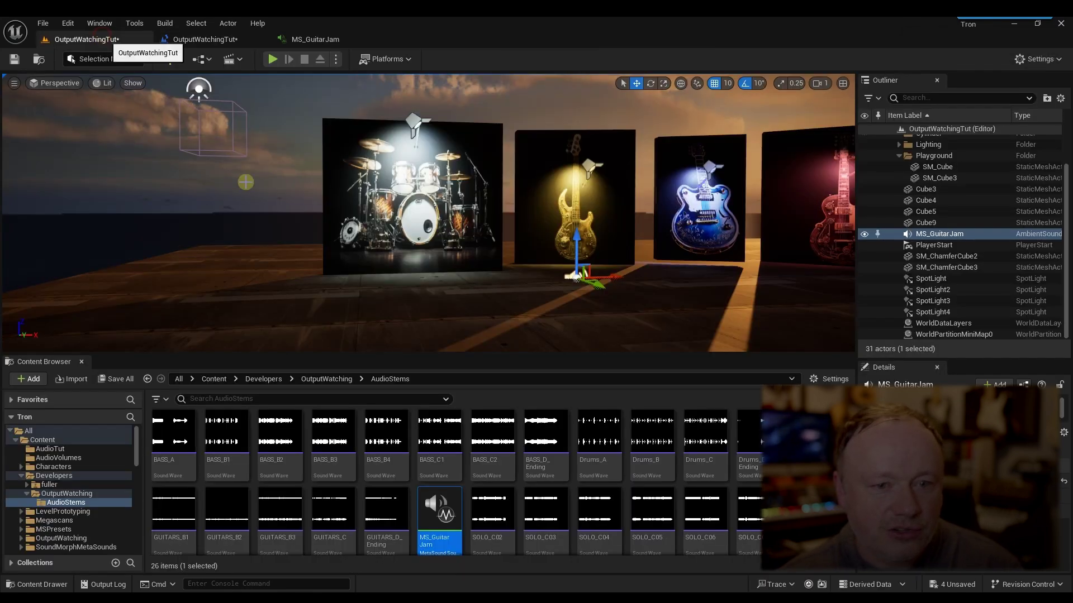
left_click(588, 169)
left_click(212, 39)
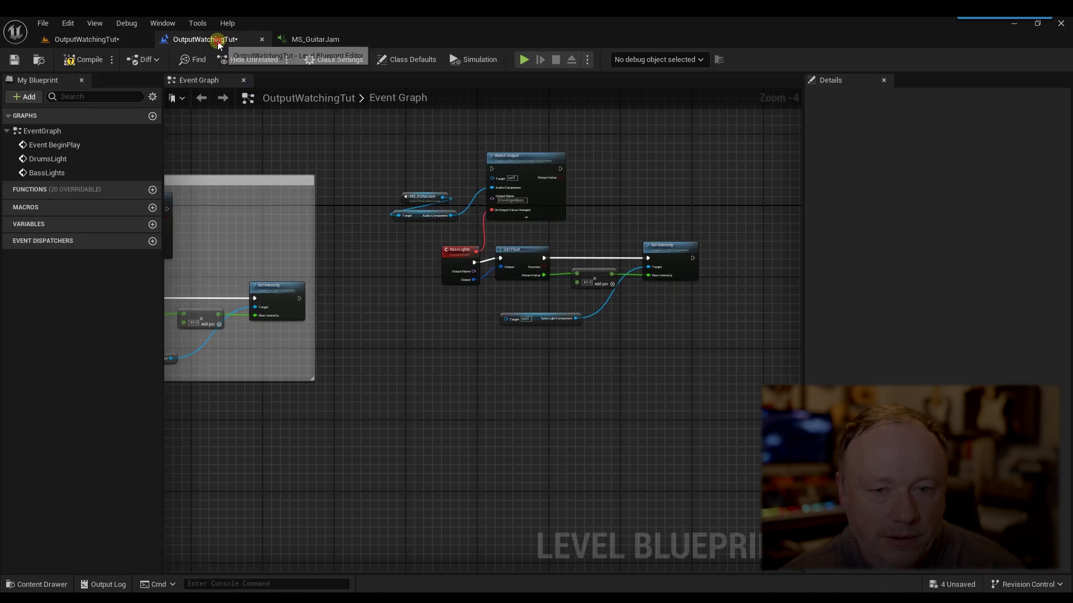
right_click(420, 308)
left_click(480, 362)
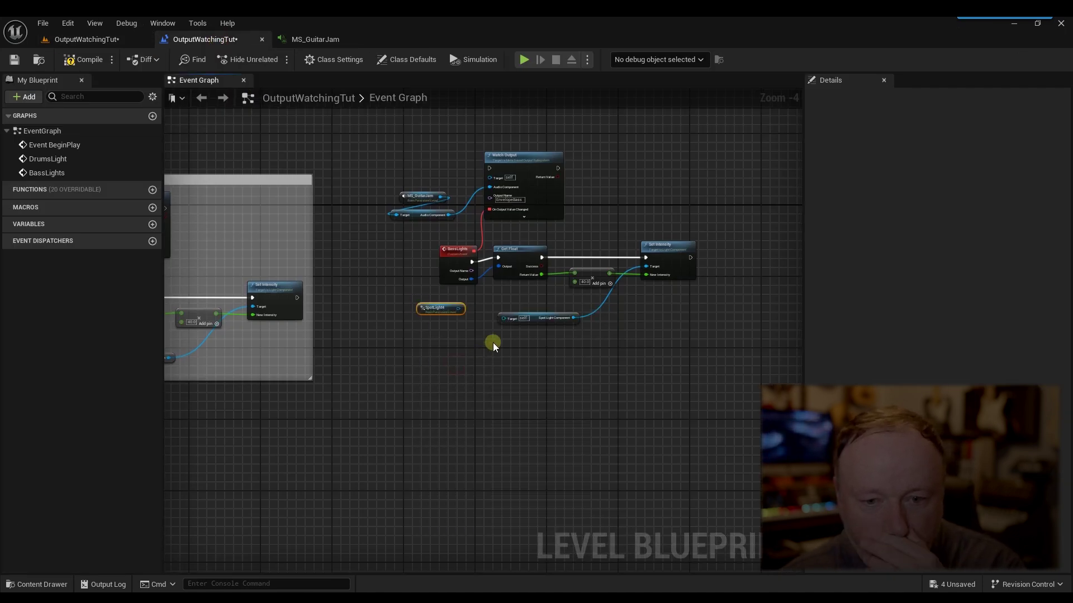
- Connect the SpotLight4 reference to the Spot Light Component node's Target and align the two nodes along their tops
left_click_drag(457, 313, 519, 326)
key("shift+w")
left_click(627, 358)
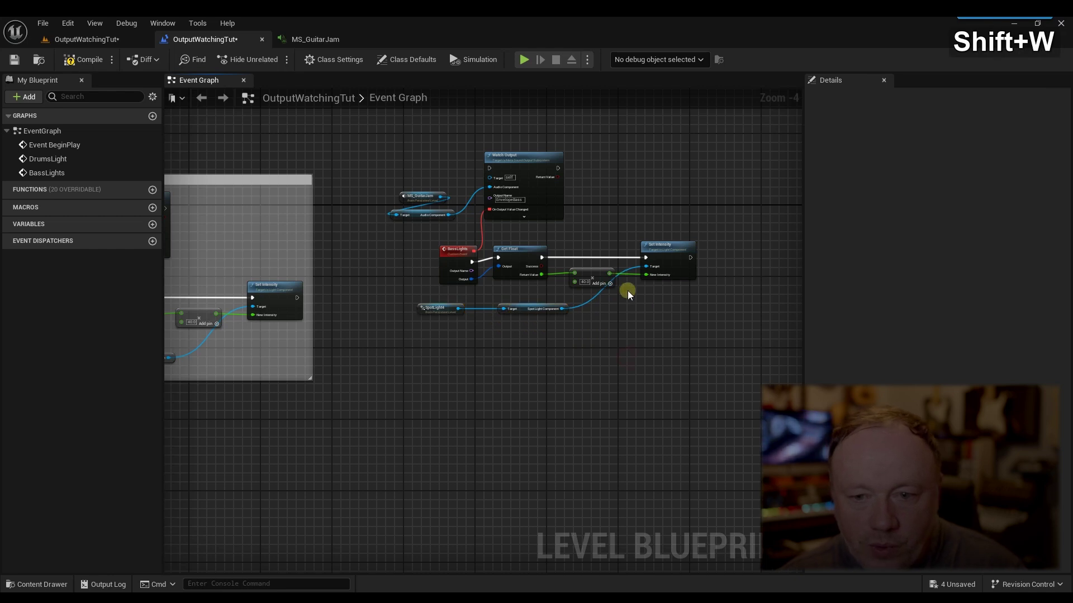
- Connect the drums Watch Output's execution output to the bass Watch Output, and compile and save the Level Blueprint
right_click_drag(333, 271, 522, 326)
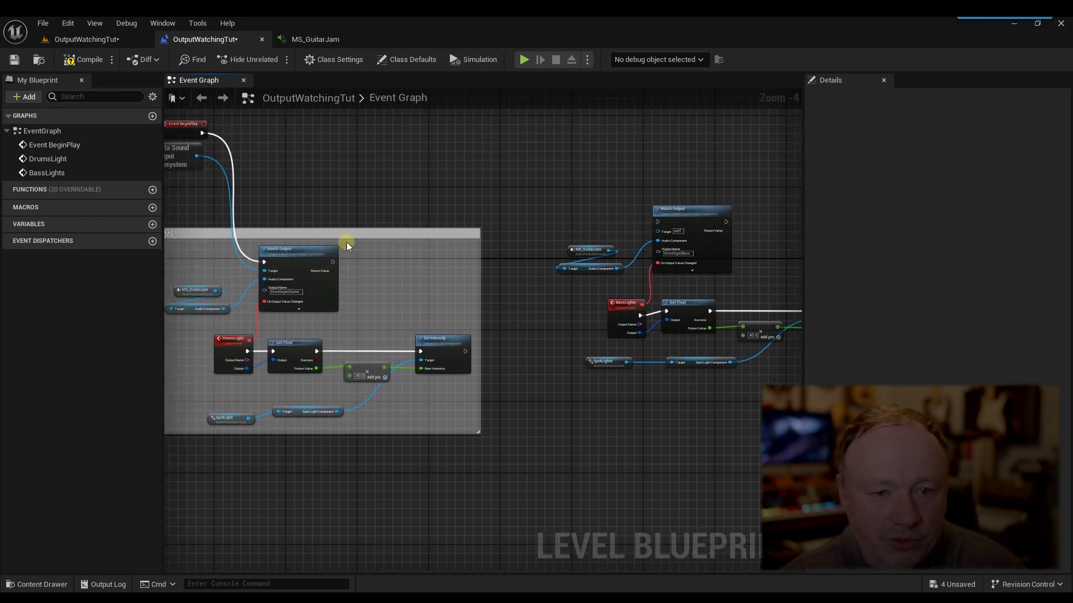
left_click_drag(333, 262, 658, 222)
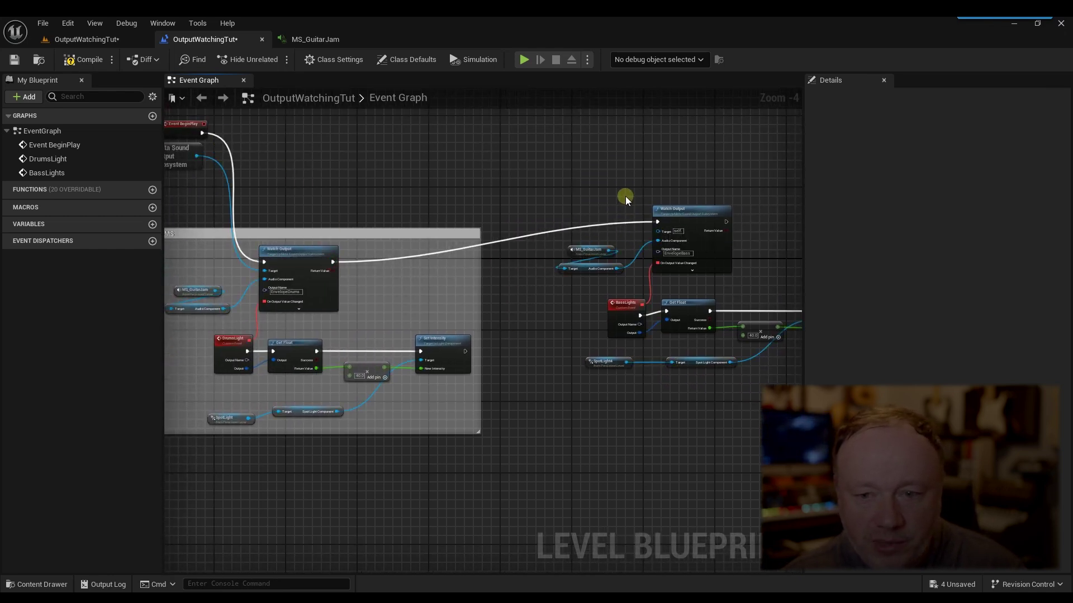
right_click_drag(626, 197, 424, 161)
scroll(441, 229, "up", 2)
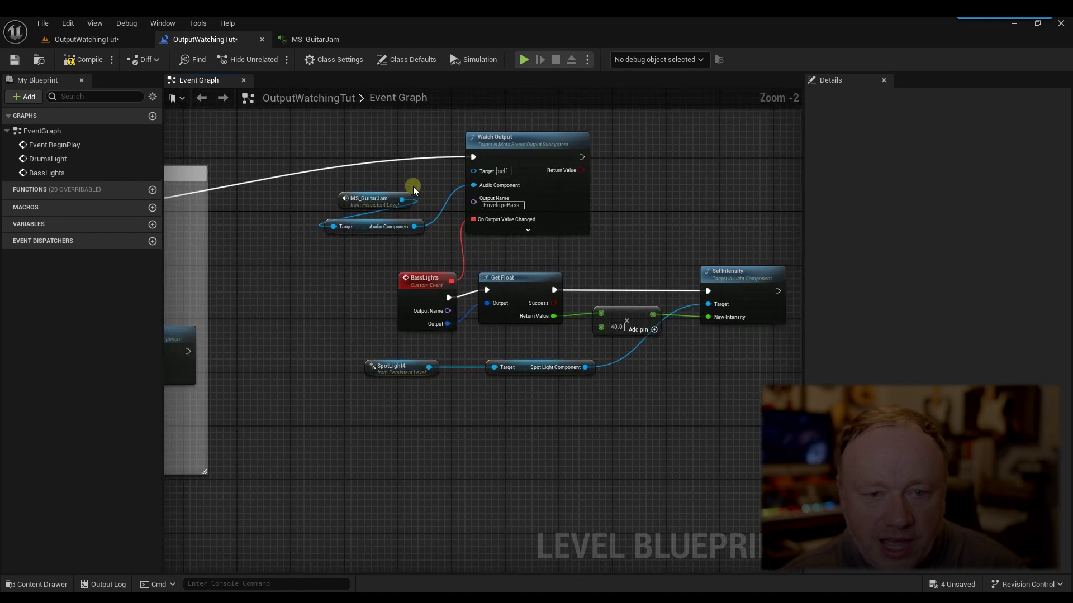
right_click_drag(687, 398, 668, 385)
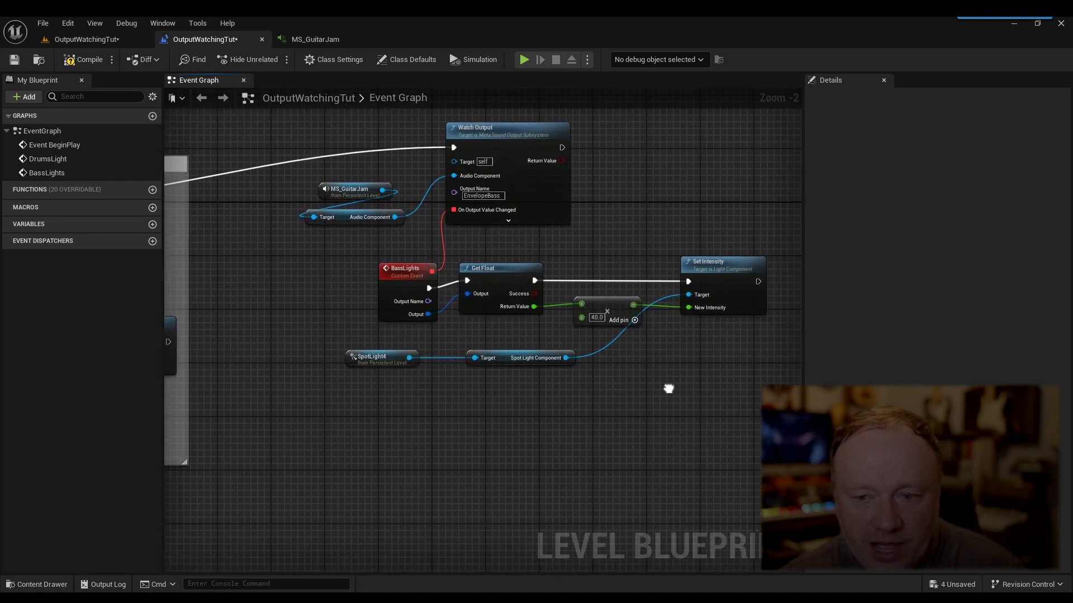
left_click(91, 66)
left_click(14, 59)
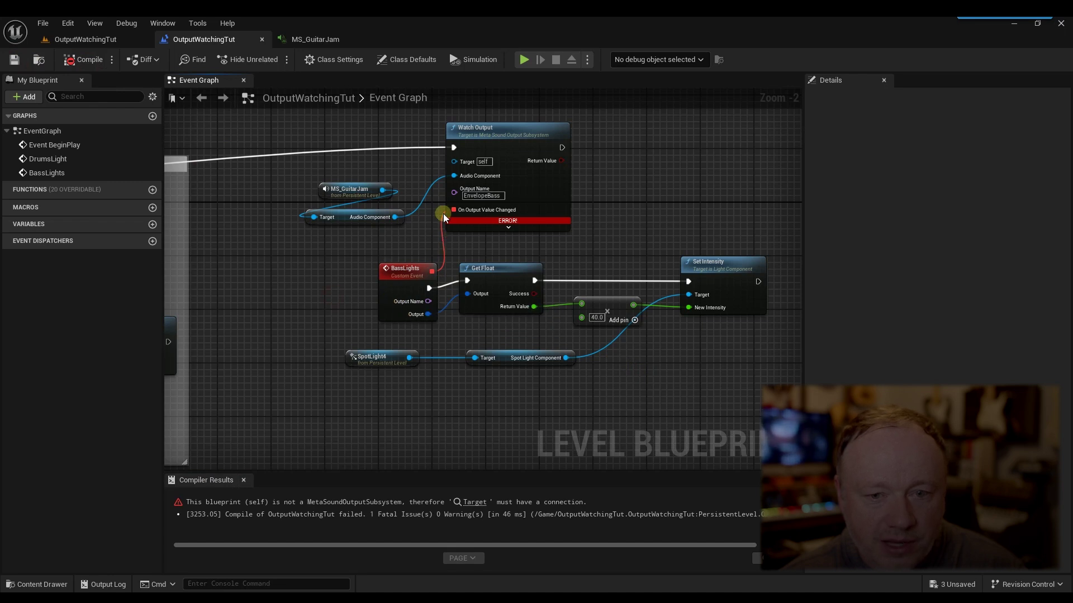
- Connect Meta Sound Output Subsystem to the Target input of the bass Watch Output and recompile
left_click(515, 226)
left_click(508, 262)
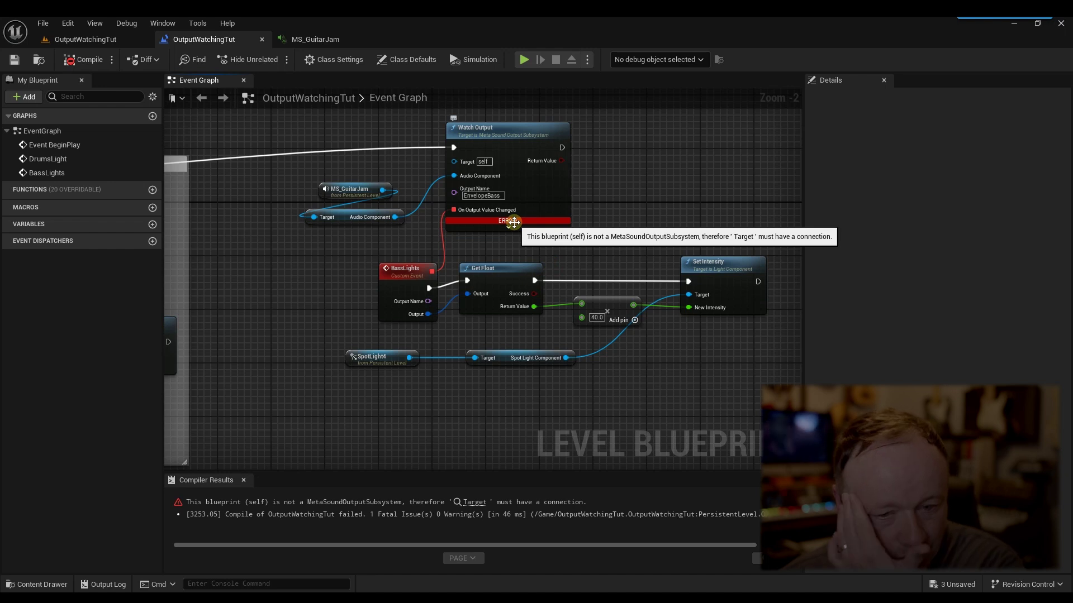
right_click_drag(297, 311, 593, 304)
scroll(296, 307, "down", 2)
right_click_drag(472, 184, 366, 211)
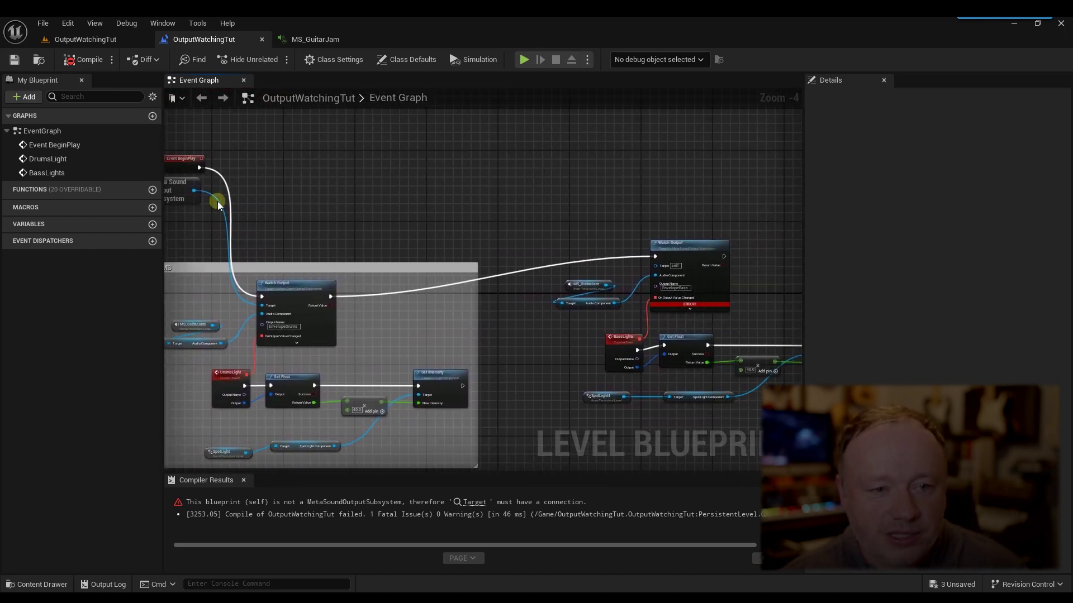
left_click_drag(196, 191, 656, 266)
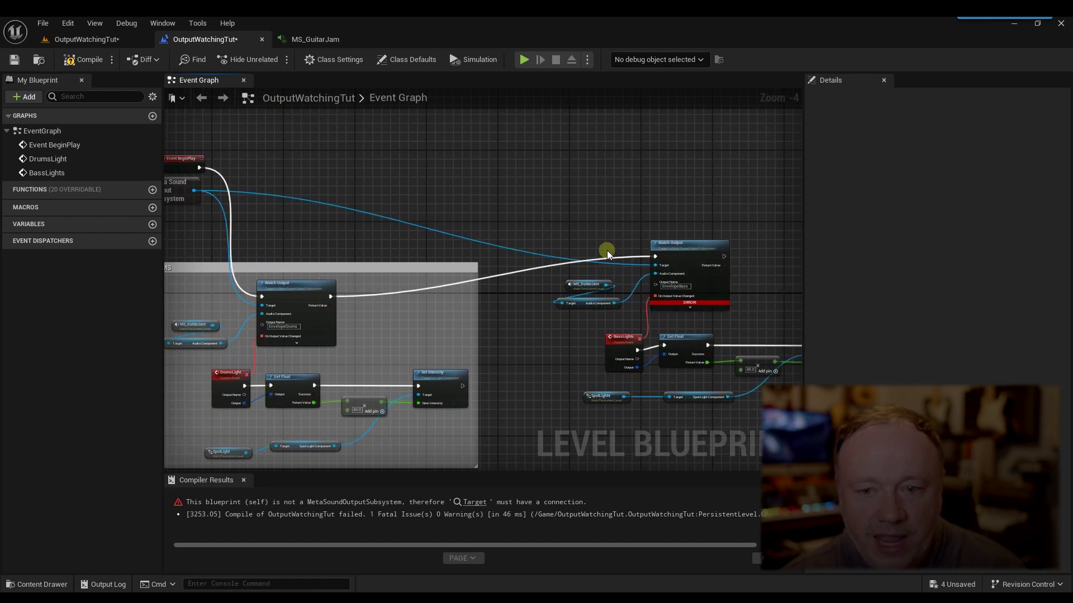
left_click(90, 61)
- Add a reroute node to the wire feeding the bass Watch Output's Target and place it just above the DRUMS comment
double_click(382, 217)
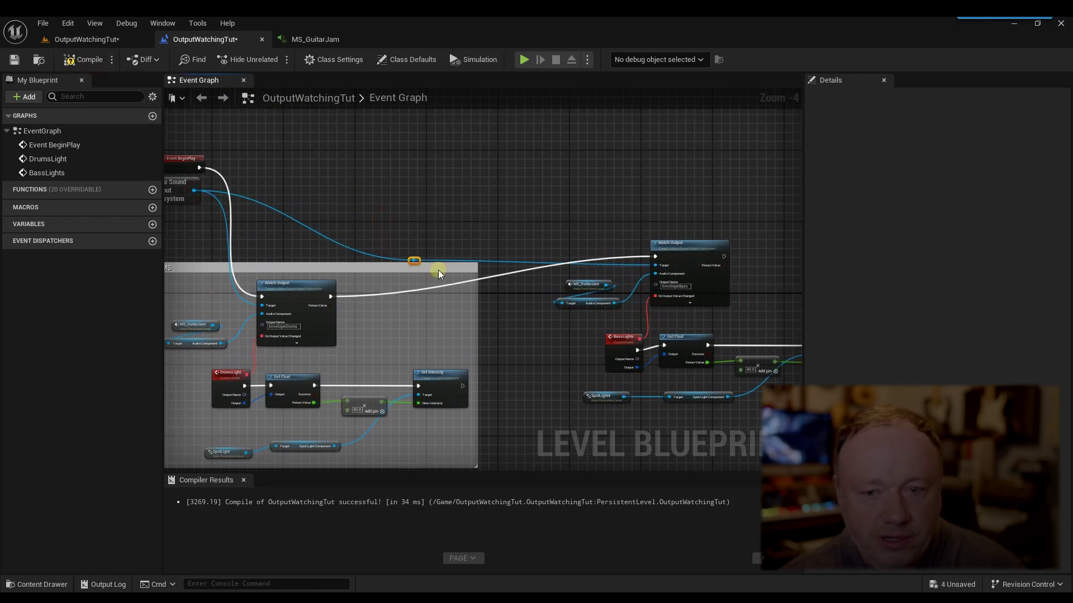
left_click(555, 219)
- Enclose the bass nodes in a comment titled BASS, and compile and save the Level Blueprint
right_click_drag(555, 219, 396, 141)
mouse_move(372, 140)
left_mouse_down()
mouse_move(773, 388)
mouse_move(715, 393)
left_mouse_up()
type("c")
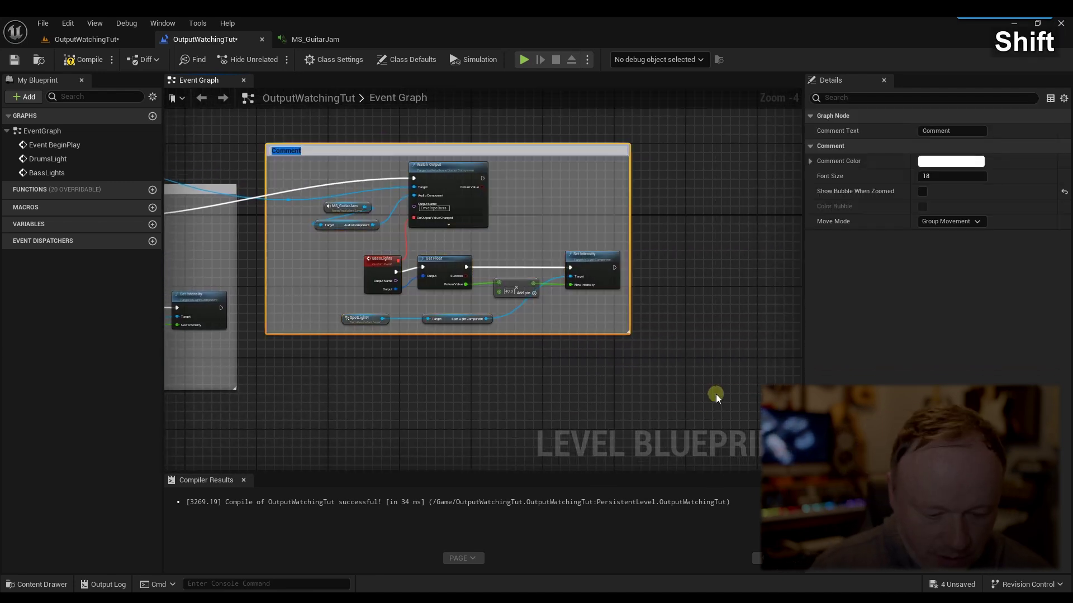
type("BASS")
key("Return")
left_click(83, 59)
- Play the level and walk up to the instrument panels to check the drums and bass spotlights against the music
left_click(84, 39)
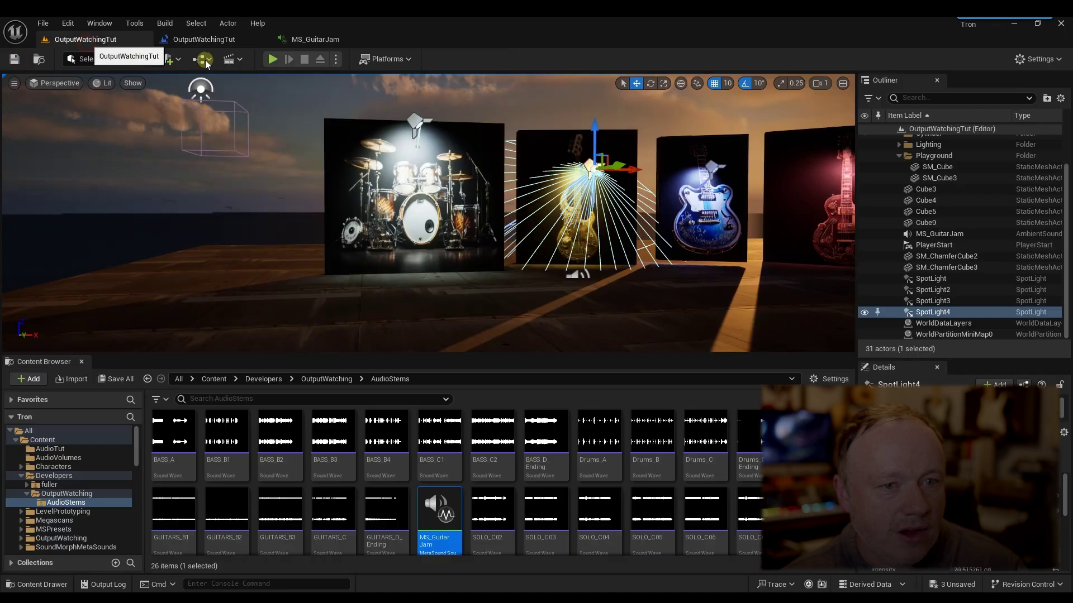
left_click(274, 59)
key("Up")
key("Left")
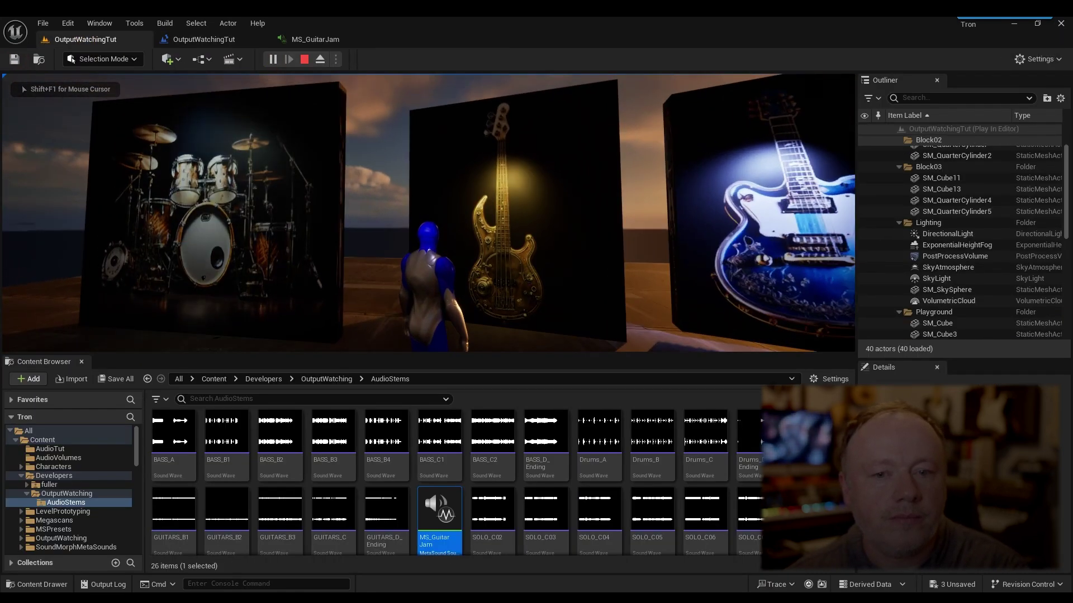
key("Down")
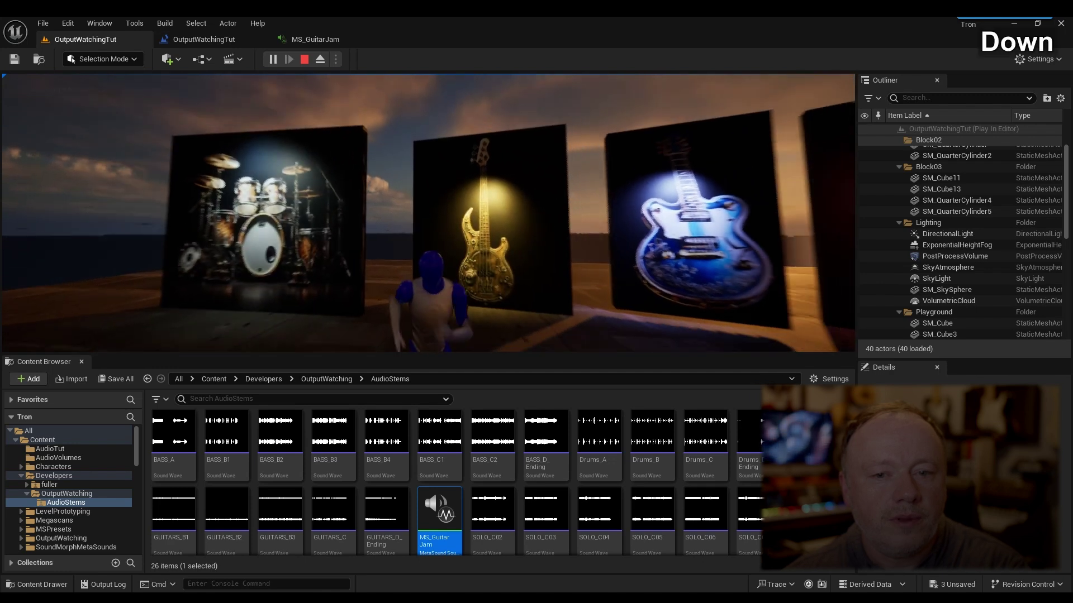
key("Right")
key("Escape")
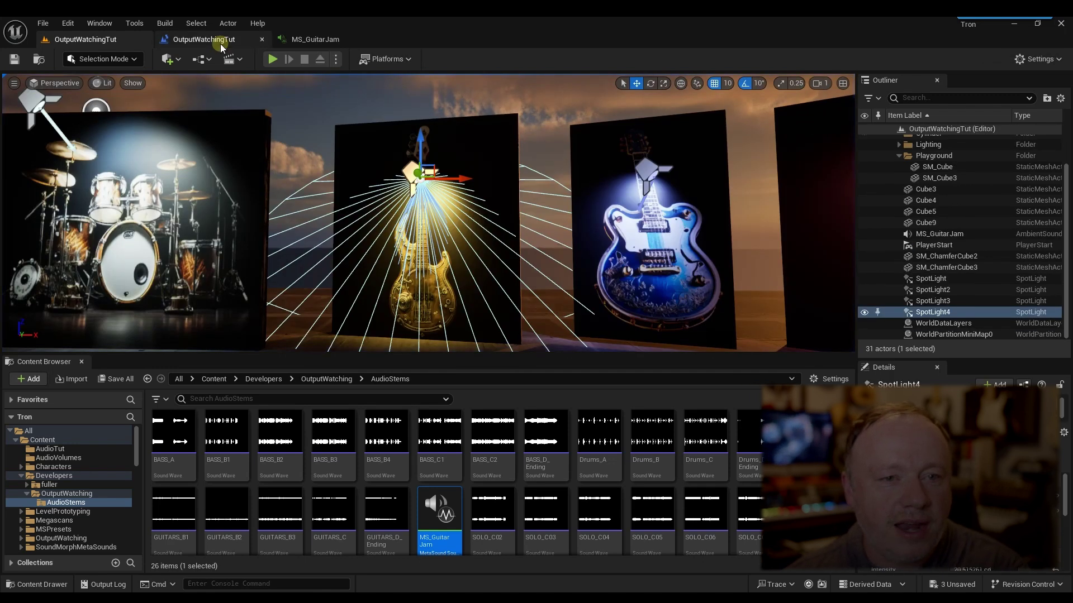
- In MS_GuitarJam, set the Stereo Mixer's third and fourth input gains to 0 and save the MetaSound
left_click(209, 39)
left_click(319, 38)
scroll(578, 346, "down", 4)
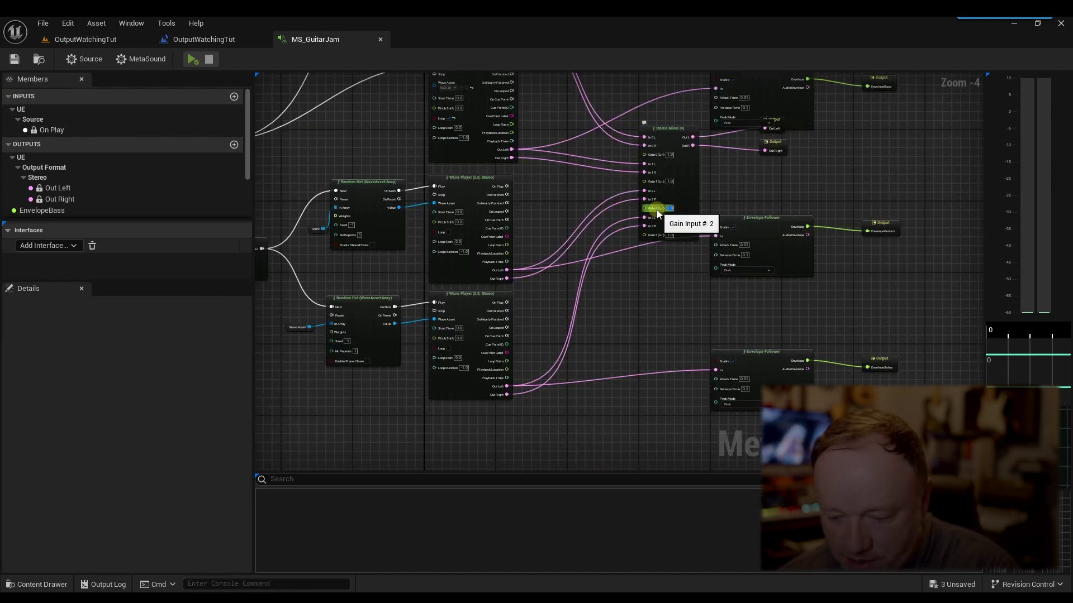
type("0")
left_click(649, 241)
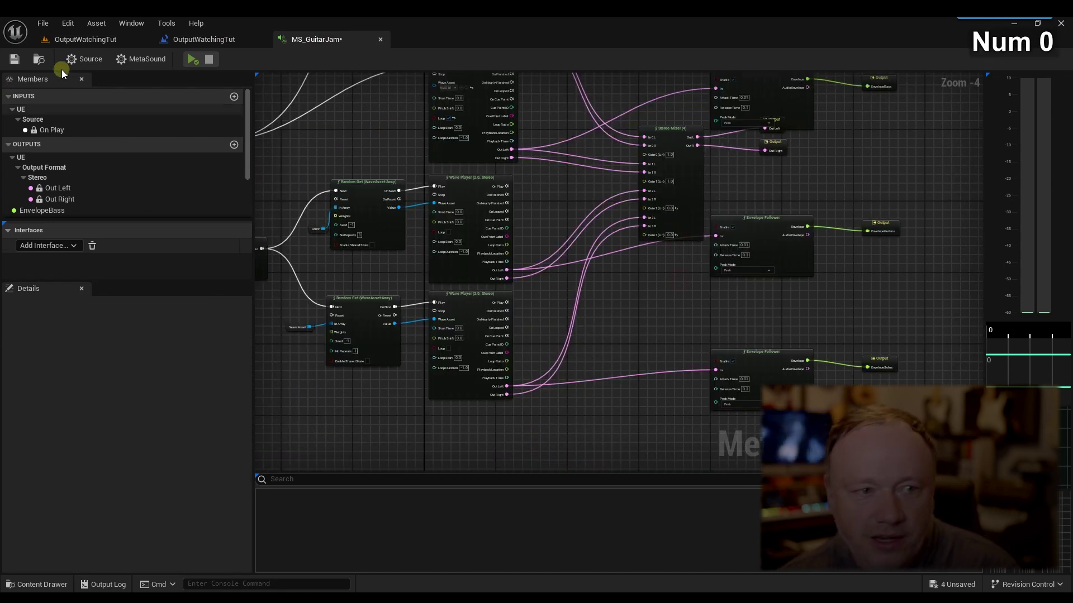
- Play the level with the guitars and solos muted to check how the spotlights follow drums and bass
left_click(101, 40)
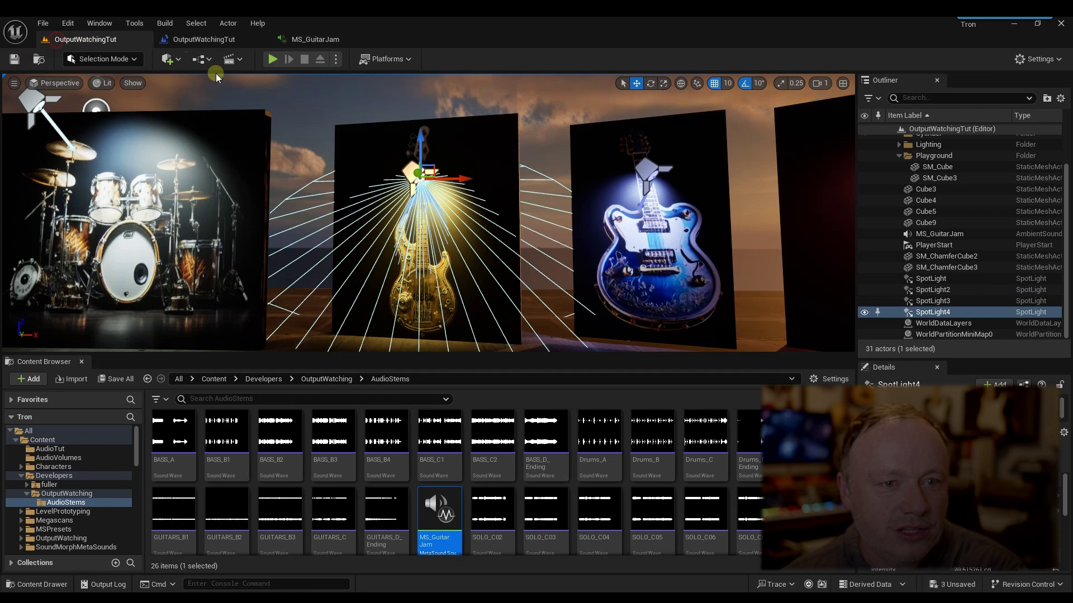
left_click(271, 59)
key("Right")
key("1")
key("Right")
key("Escape")
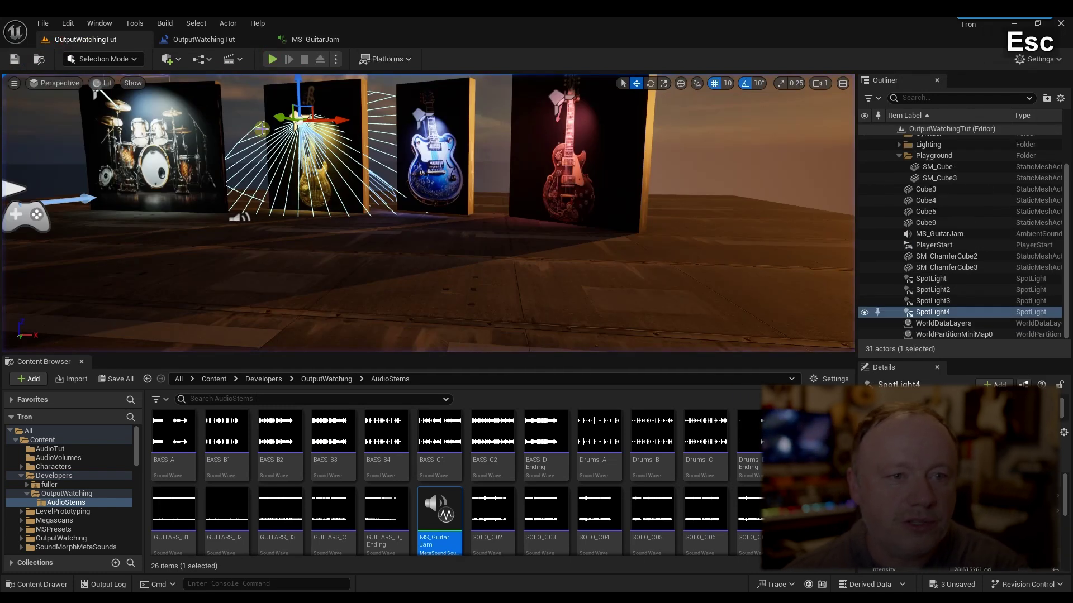
- Set the Stereo Mixer's third and fourth input gains to 1, disconnect the guitars and solos Envelope Follower inputs, and save MS_GuitarJam
left_click(217, 40)
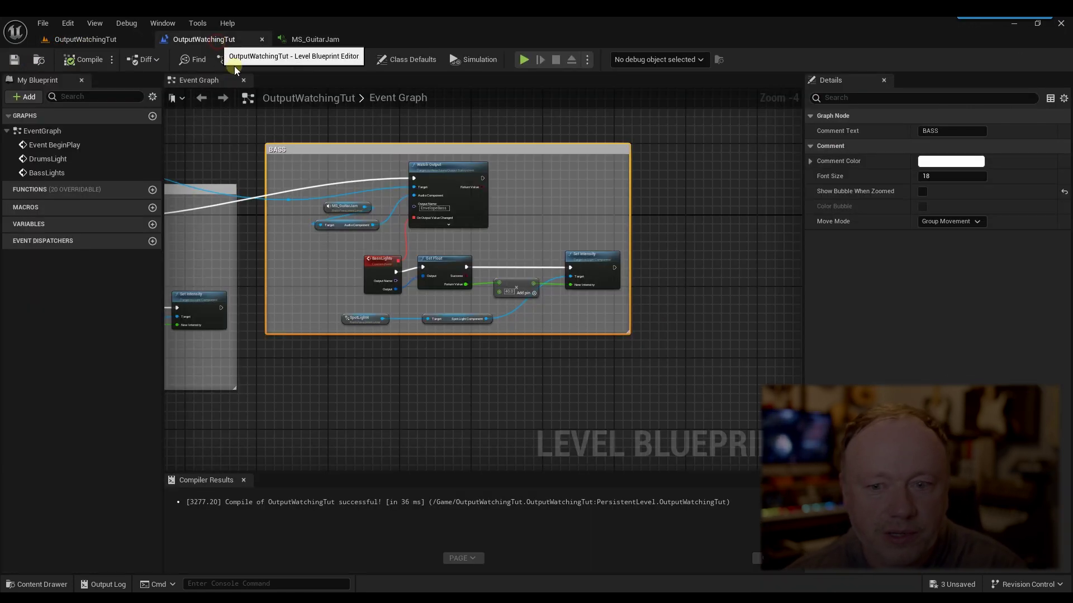
left_click(324, 39)
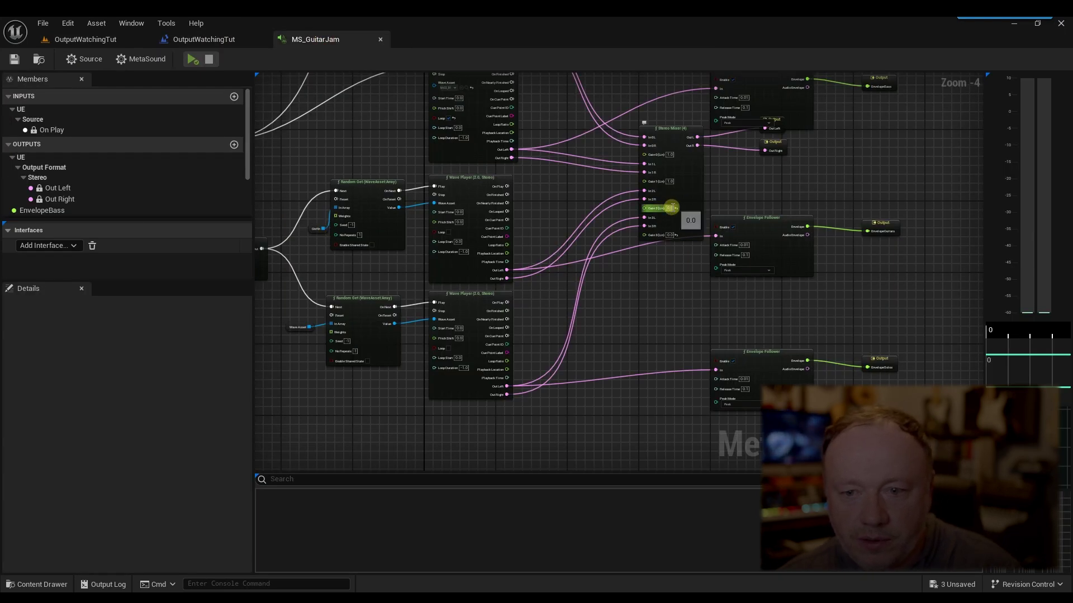
type("1")
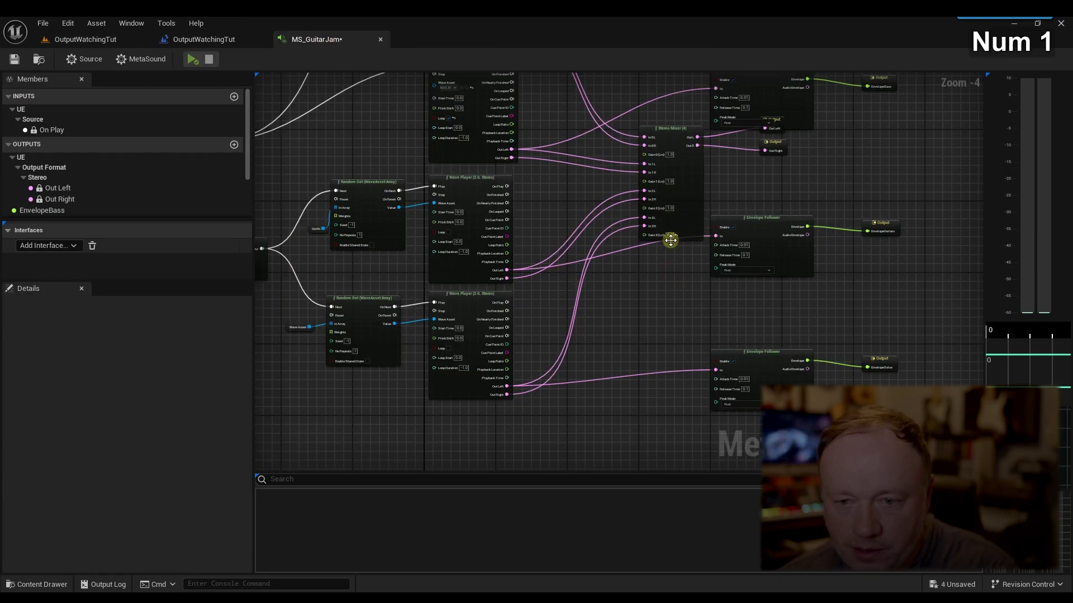
type("1")
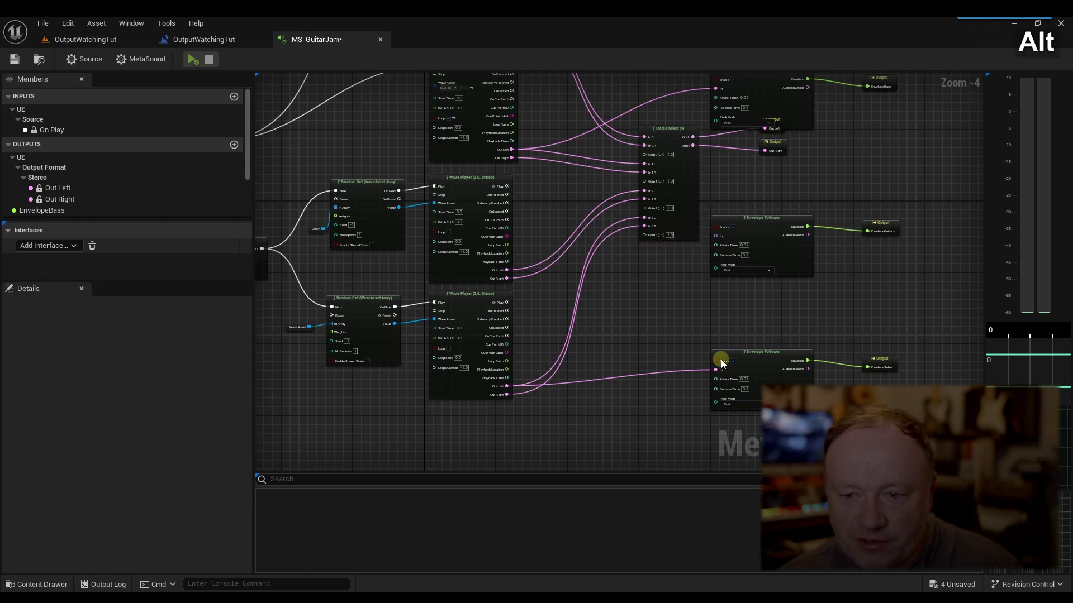
left_click(22, 63)
- Play the level with the guitars and solos Envelope Followers disconnected and look at the four spotlights
left_click(86, 39)
left_click(271, 59)
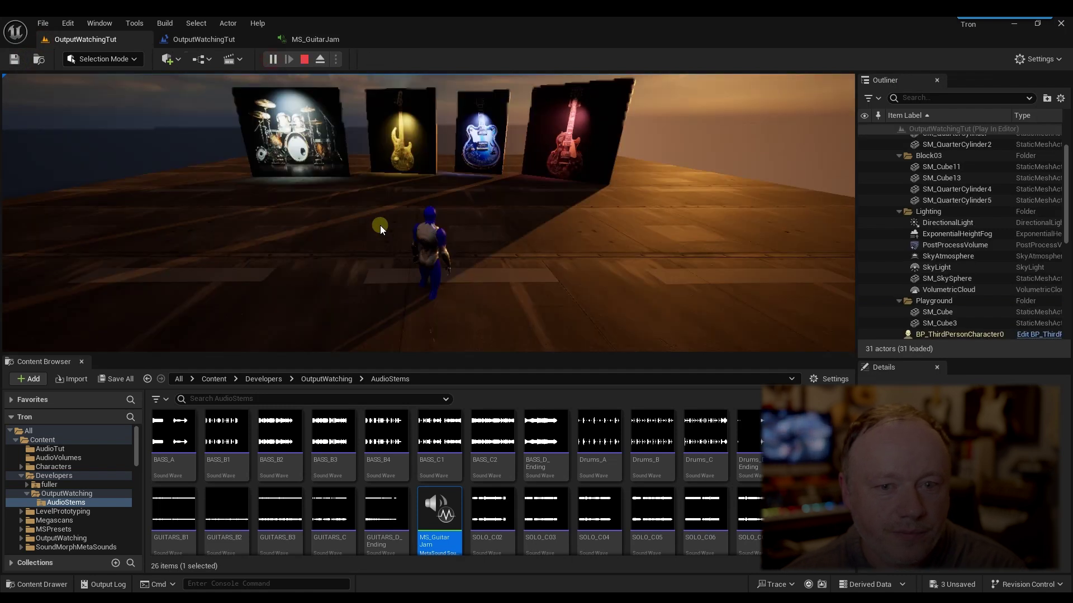
key("Left")
key("Up")
key("Escape")
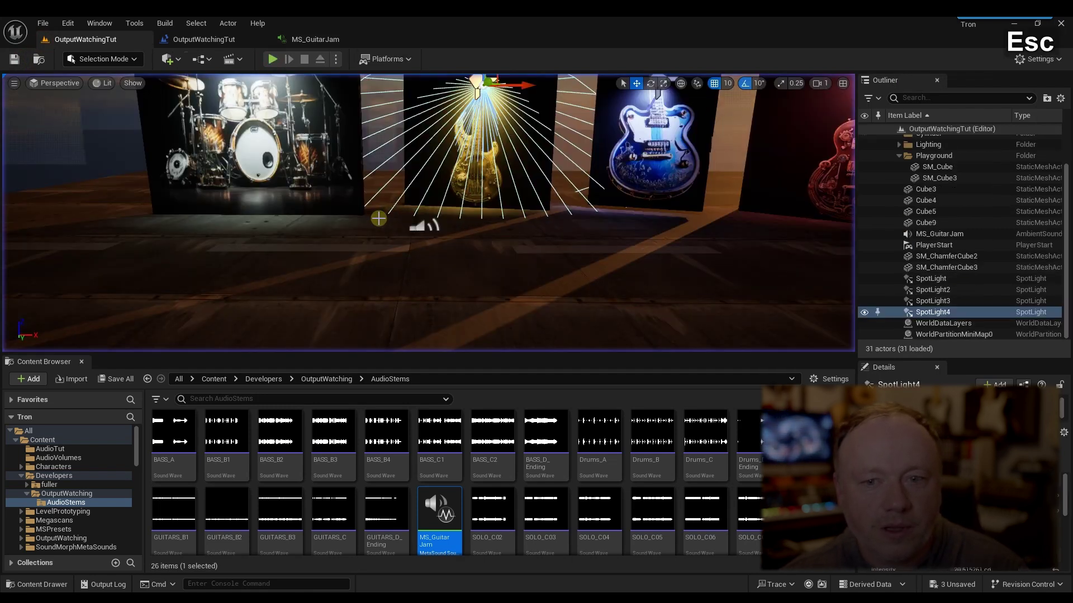
- Lower the intensity of SpotLight2 on the blue guitar and SpotLight3 on the red guitar, and save the level
left_click(666, 191)
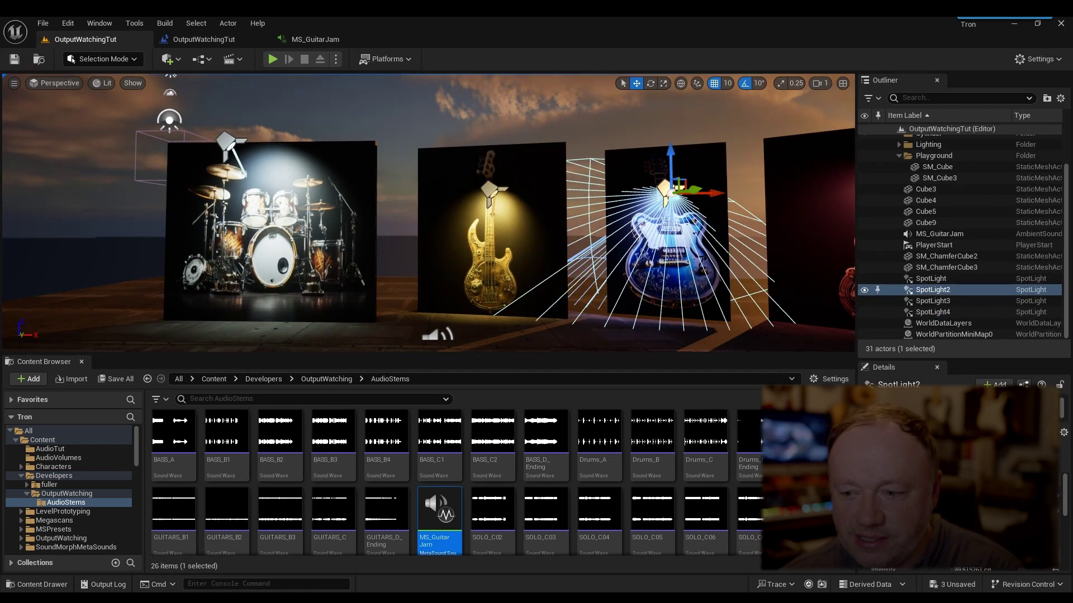
left_click_drag(975, 491, 950, 492)
right_click_drag(745, 240, 782, 238)
left_click(742, 184)
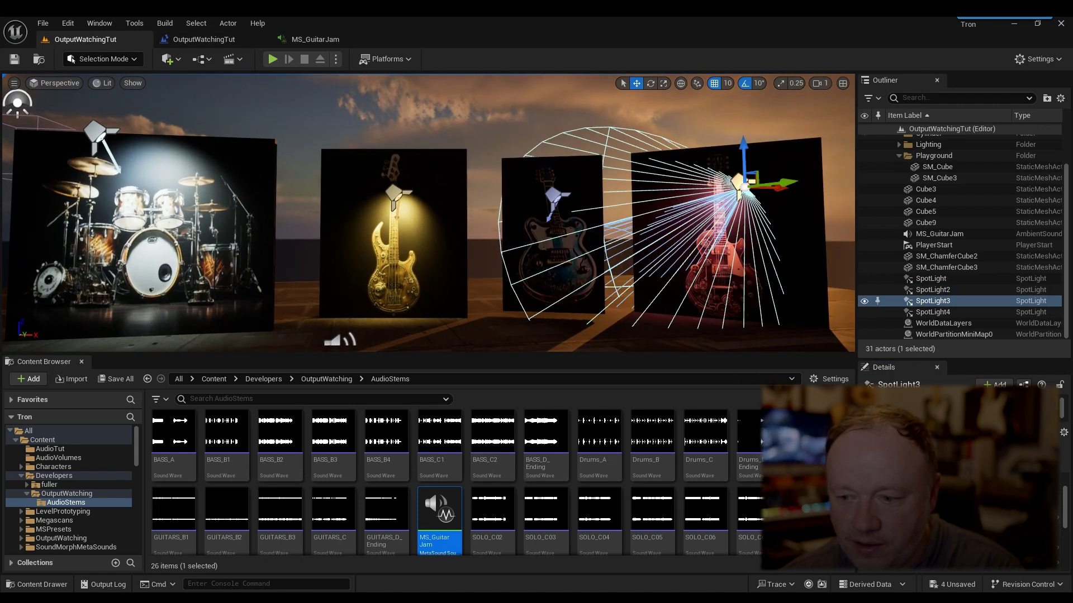
left_click_drag(975, 491, 950, 491)
left_click(16, 61)
- Play the level with both guitar spotlights dimmed and watch the drums and bass lights
left_click(268, 62)
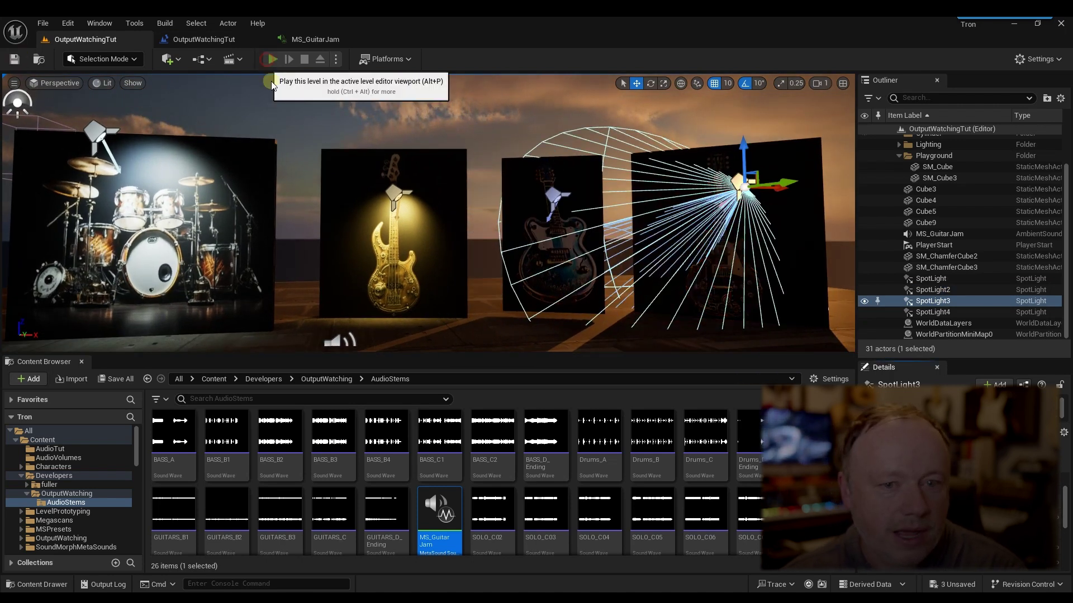
key("Up")
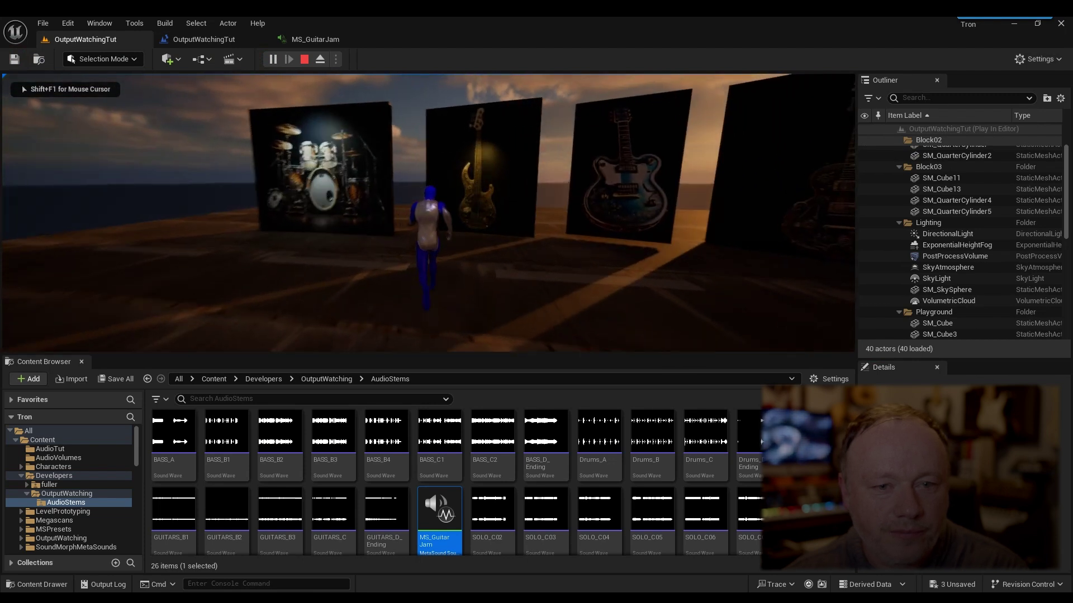
key("Left")
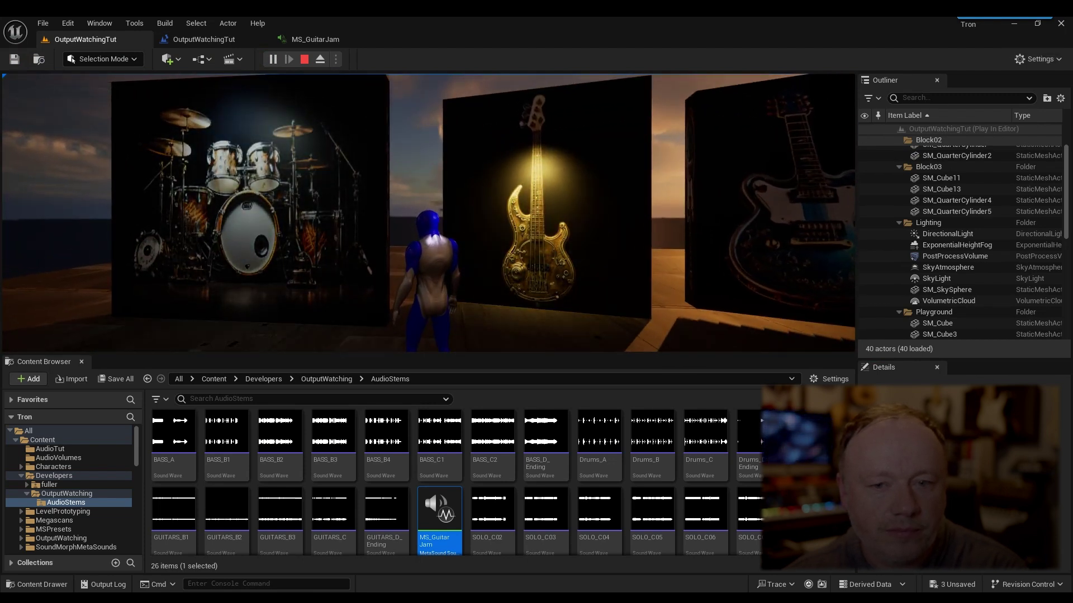
key("Escape")
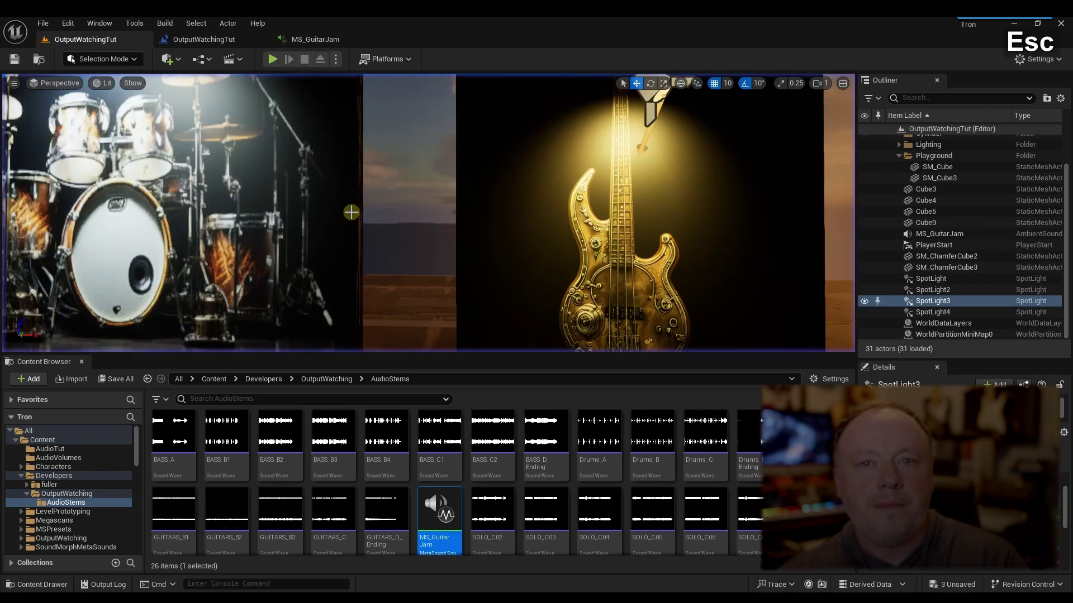
key("Down")
- In MS_GuitarJam, connect Out Left of the guitars and solos Wave Players to their Envelope Followers' In pins and save
left_click(246, 39)
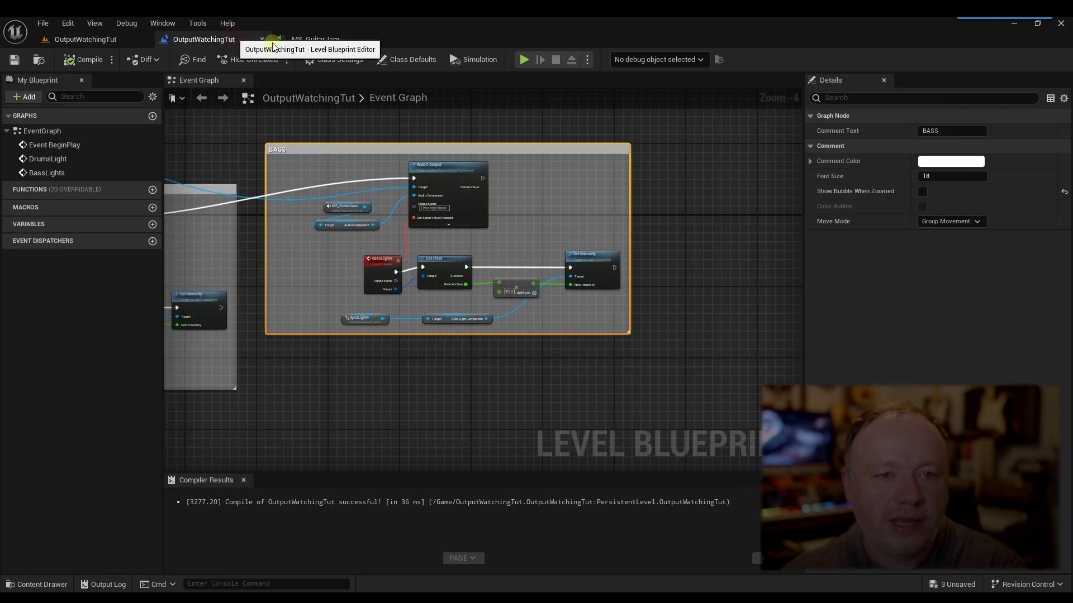
left_click(327, 39)
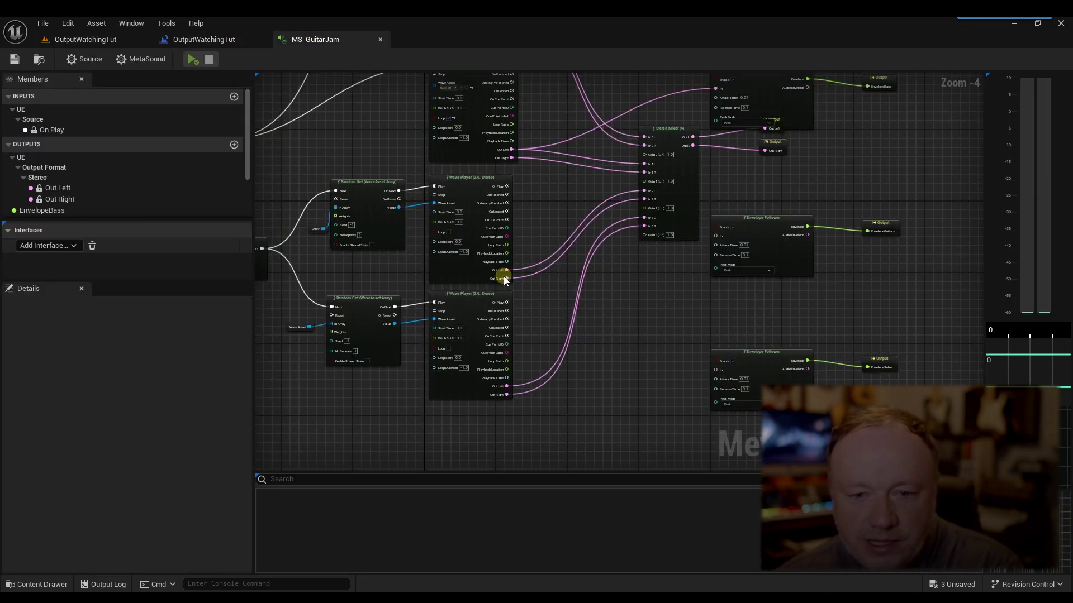
left_click_drag(507, 270, 716, 236)
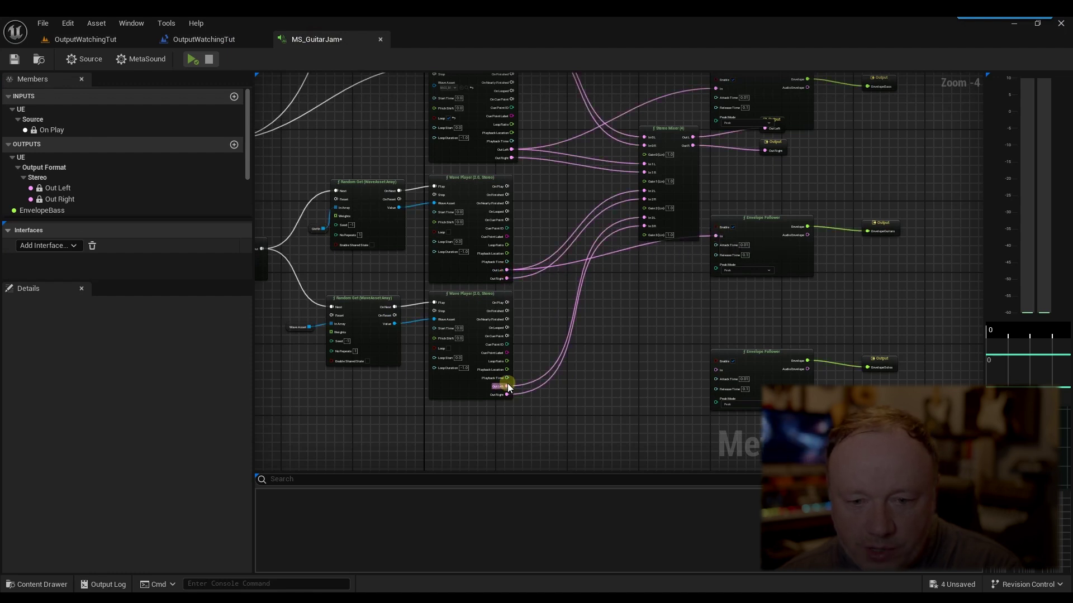
left_click_drag(506, 386, 716, 370)
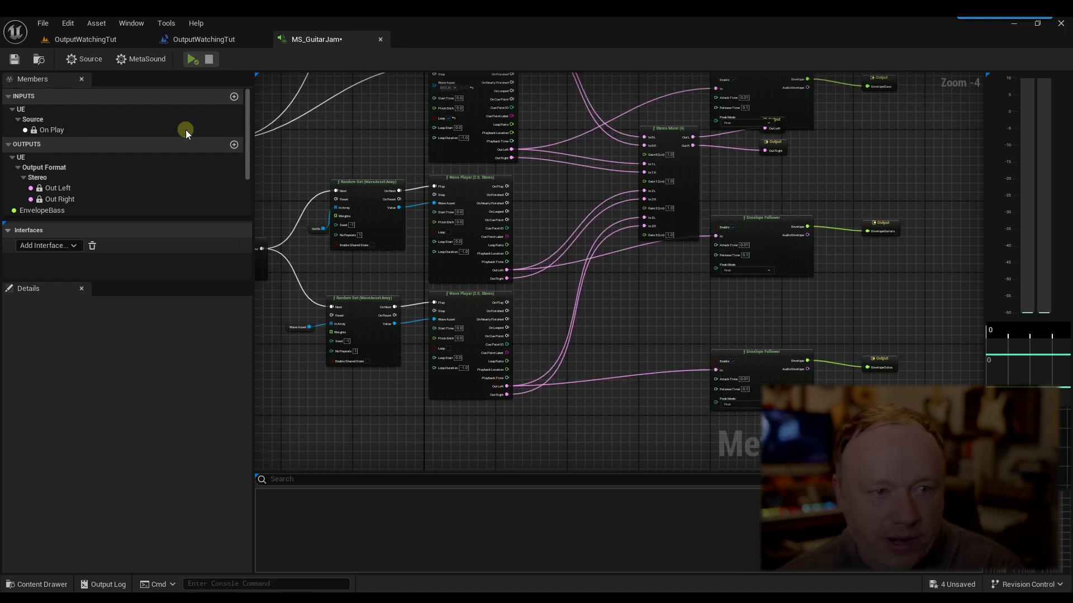
left_click(14, 58)
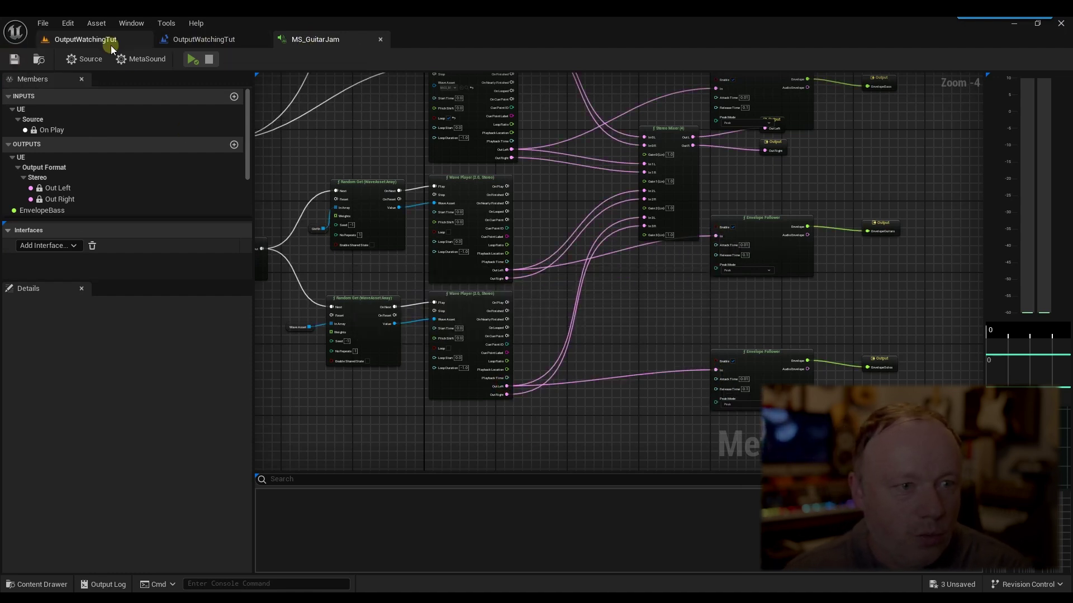
- In the Level Blueprint, duplicate the bass nodes beside the BASS comment and delete the copied custom event
left_click(192, 37)
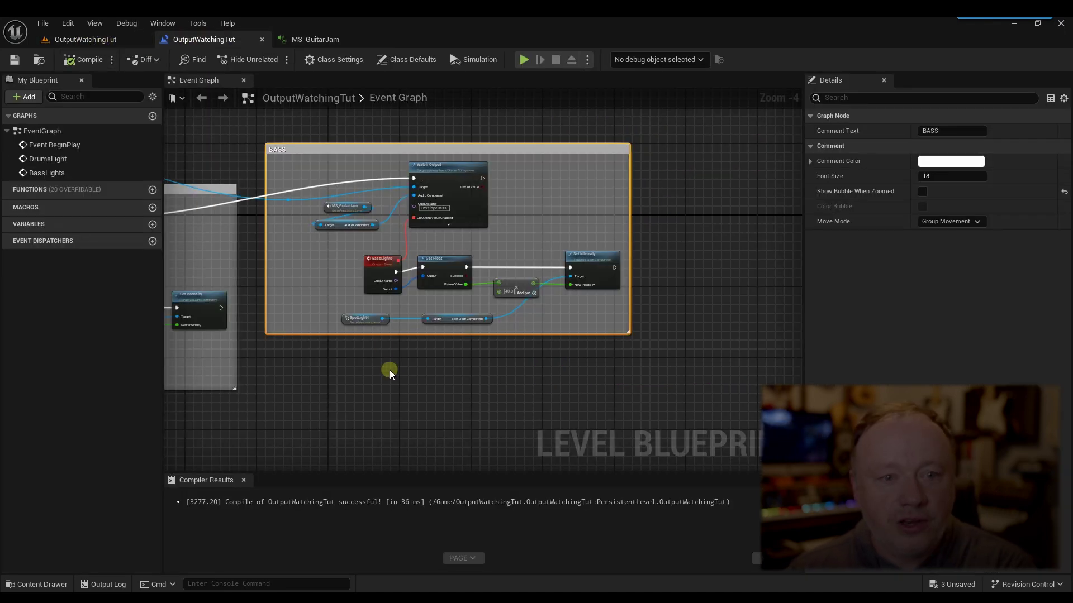
scroll(454, 424, "down", 1)
right_click_drag(500, 426, 448, 364)
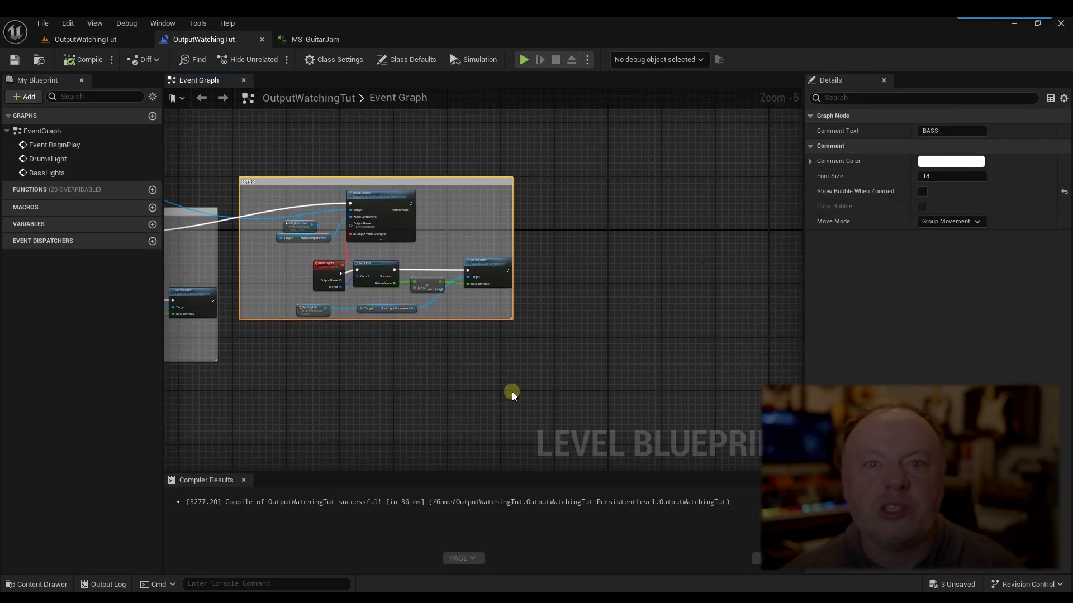
left_click_drag(289, 210, 504, 316)
key("ctrl+c")
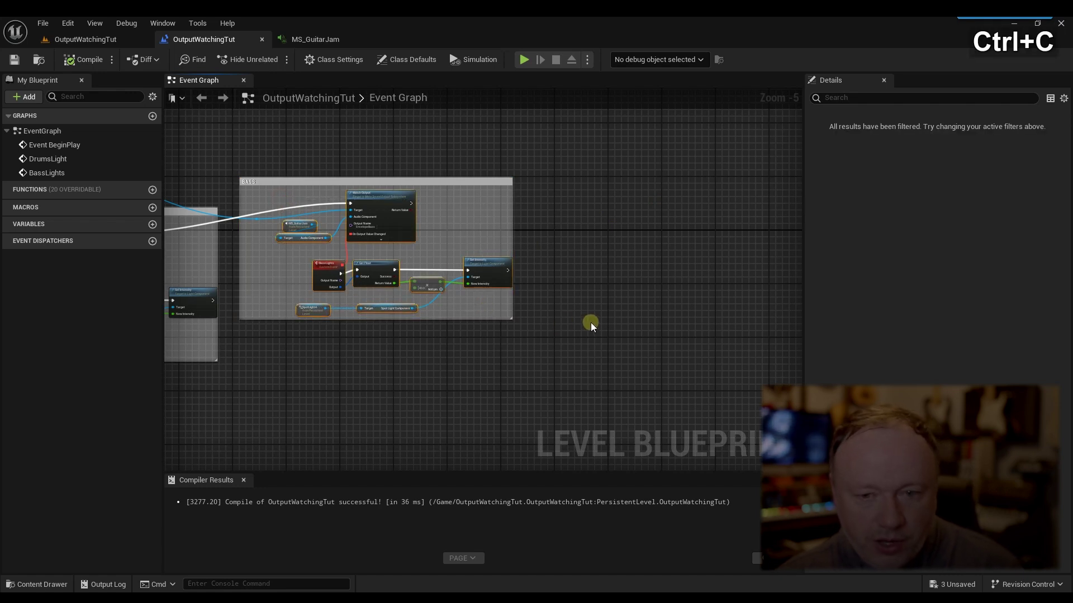
key("ctrl+v")
left_click_drag(615, 260, 660, 221)
left_click(609, 184)
left_click(601, 287)
key("Delete")
- Set the Output Name of the duplicated Watch Output node to EnvelopeGuitars
scroll(637, 301, "up", 2)
left_click(677, 209)
left_click_drag(671, 209, 704, 210)
type("Guitars")
key("BackSpace")
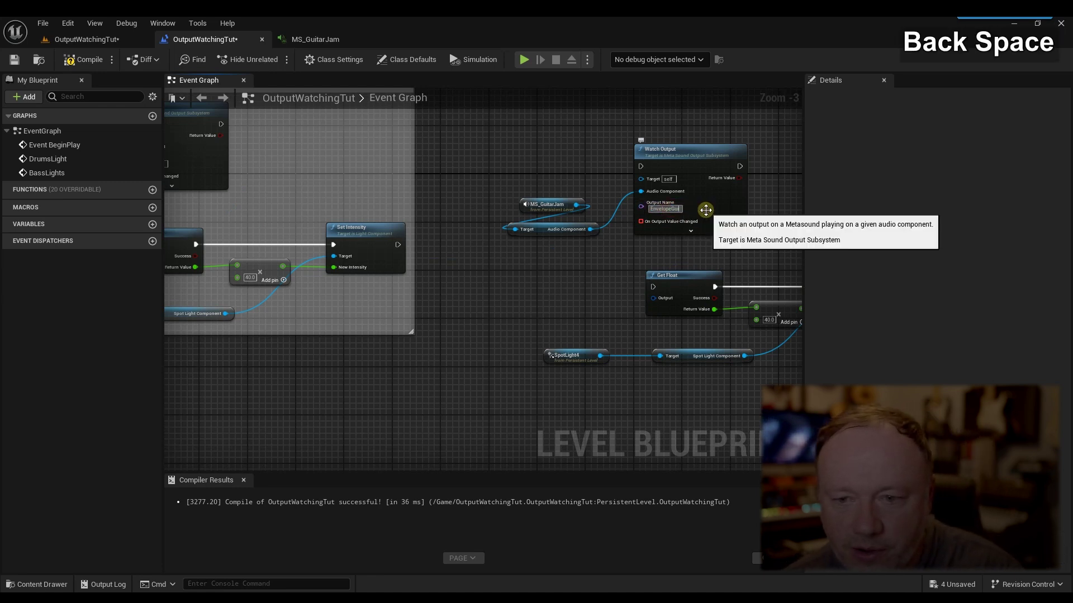
type("tars")
key("Return")
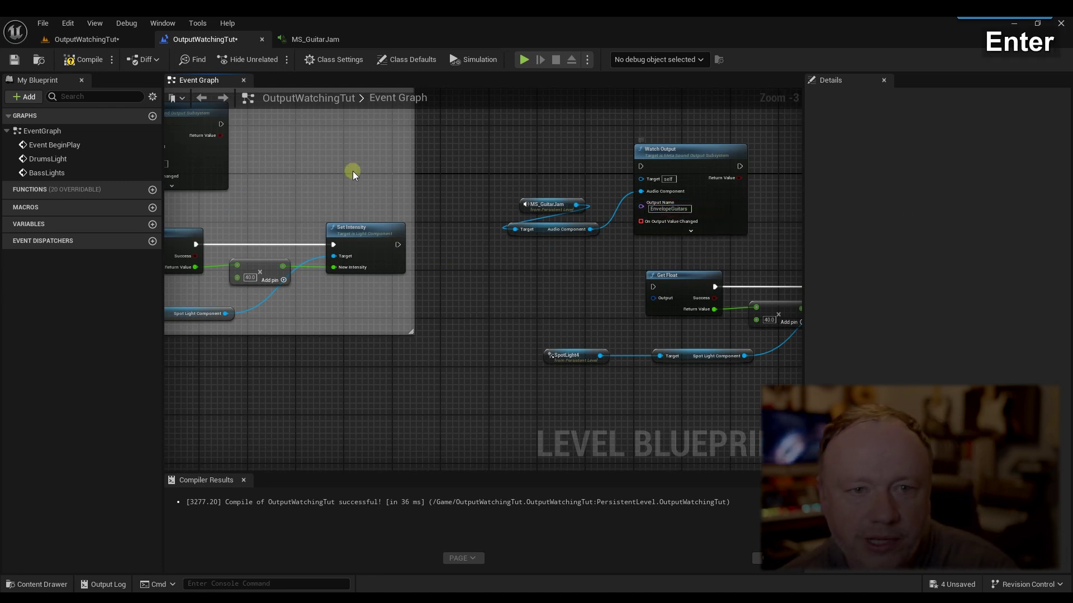
- Check the guitars envelope output's name in MS_GuitarJam, and return to the Level Blueprint to compile it
left_click(316, 38)
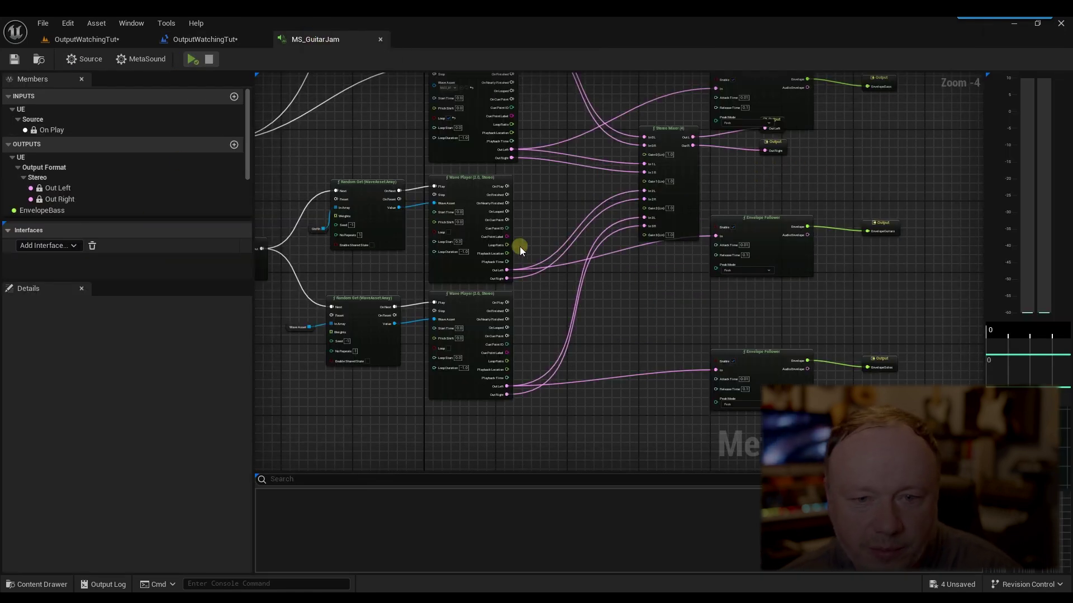
right_click_drag(695, 237, 534, 250)
scroll(700, 256, "up", 3)
right_click_drag(733, 281, 702, 163)
left_click(205, 39)
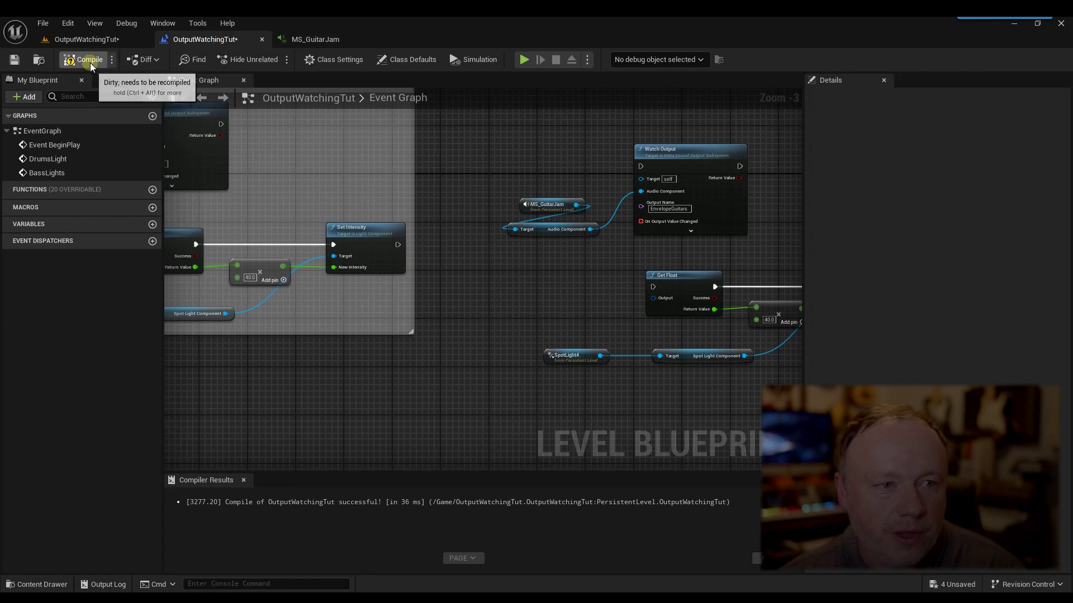
- Bind the guitars Watch Output's On Output Value Changed to a new custom event GuitarsLight and connect its execution output to Get Float
scroll(586, 286, "down", 1)
right_click_drag(581, 287, 446, 273)
left_click_drag(481, 213, 433, 249)
left_click(437, 290)
left_click(455, 302)
type("Gu")
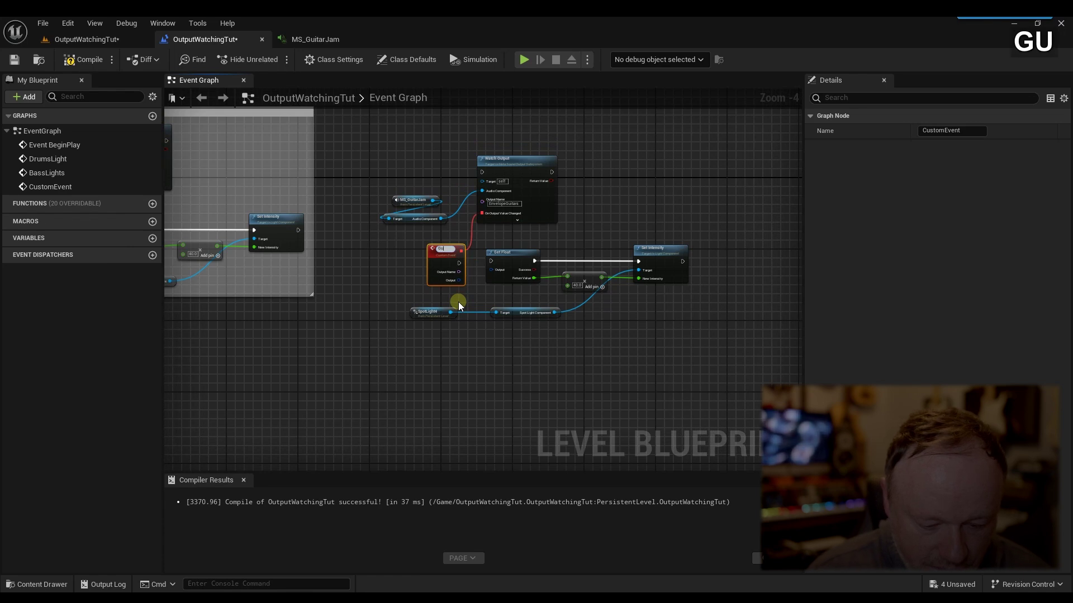
type("itarsLight")
key("Return")
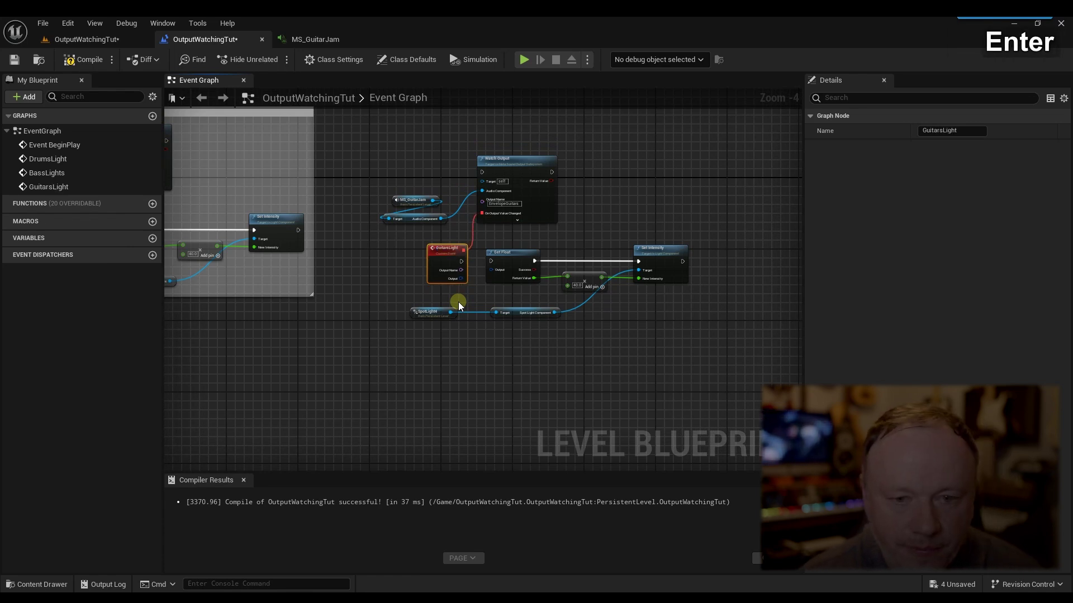
left_click_drag(466, 264, 491, 261)
right_click_drag(389, 183, 534, 250)
scroll(456, 244, "down", 1)
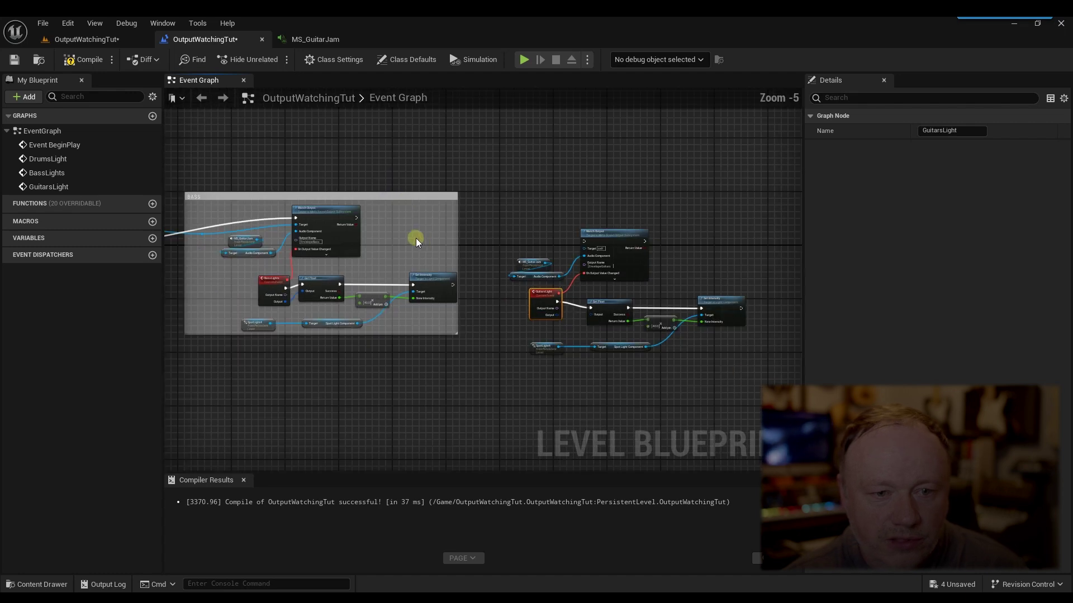
- Connect the guitars Watch Output's Target to the output subsystem reference and its execution input to the bass Watch Output
left_click_drag(276, 225, 589, 249)
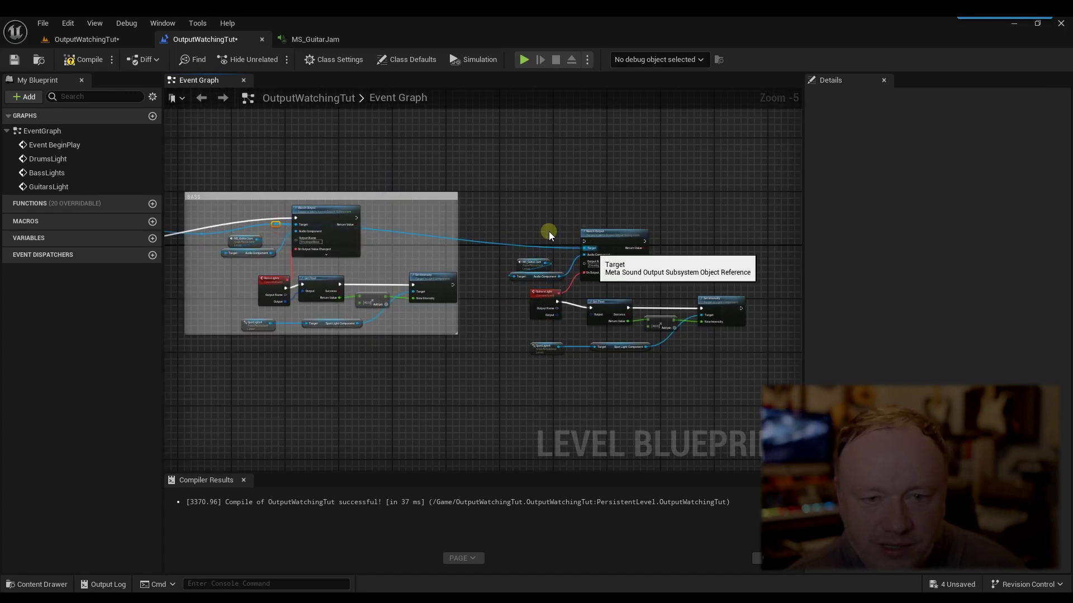
left_click_drag(357, 219, 584, 240)
right_click_drag(596, 216, 534, 173)
scroll(535, 173, "up", 1)
right_click_drag(651, 224, 544, 244)
- Enclose the guitars light nodes in a comment titled GUITARS
left_click_drag(286, 164, 614, 377)
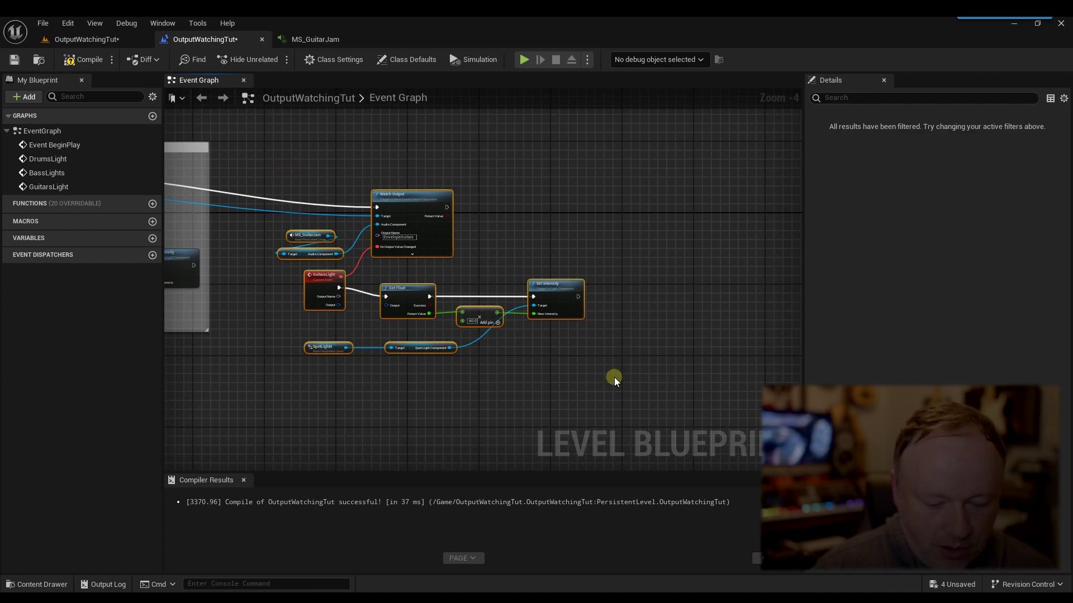
type("cGUITARS")
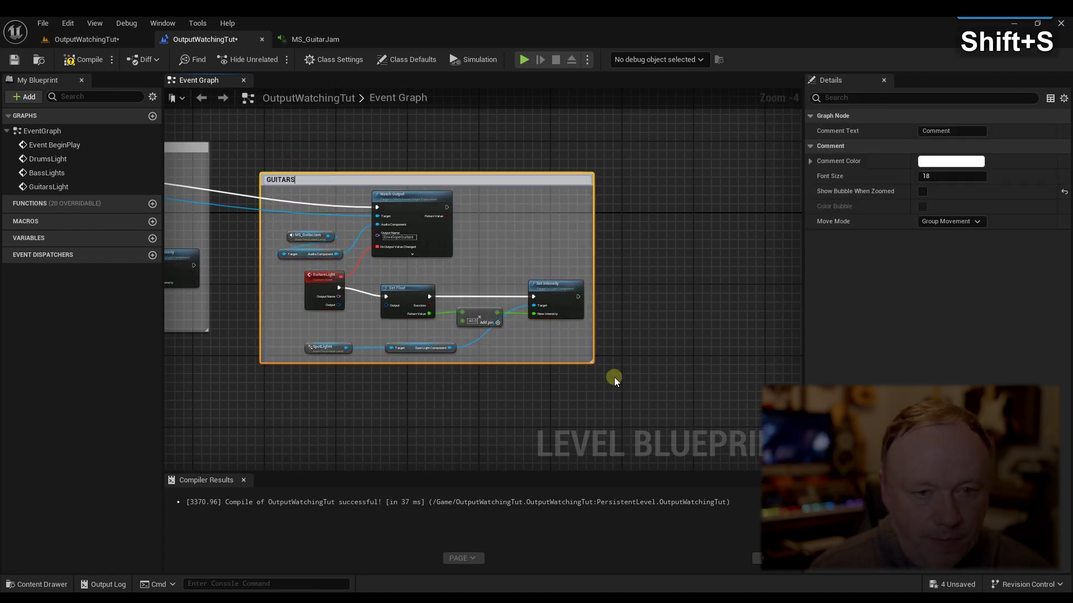
key("Return")
left_click(704, 342)
right_click_drag(722, 362, 591, 317)
- Replace the spotlight reference in the GUITARS group with a reference to the guitar picture's spotlight, wired to the Spot Light Component getter
left_click(114, 39)
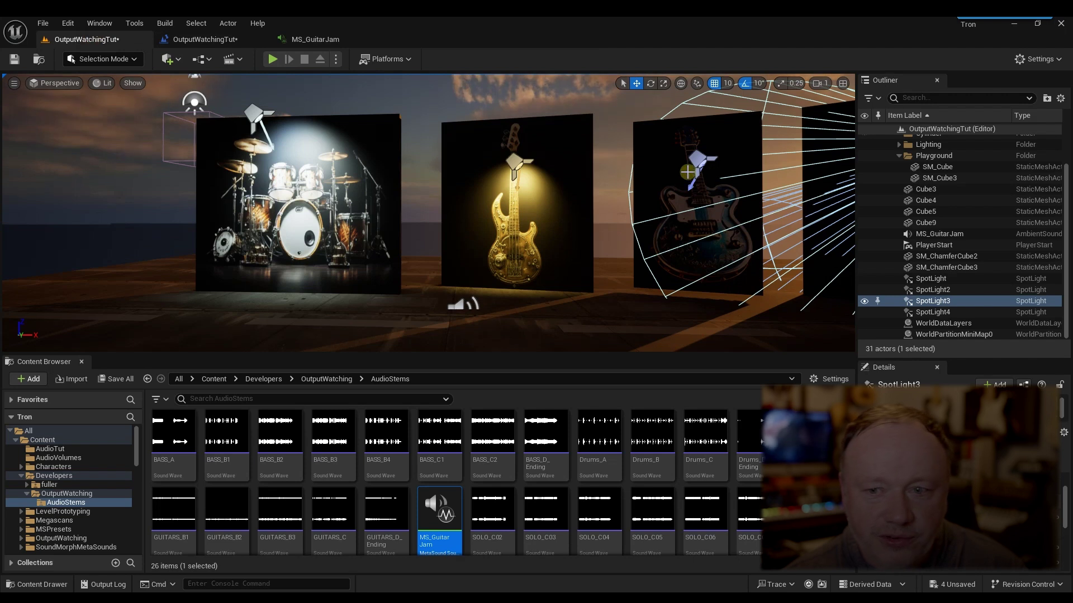
left_click(218, 40)
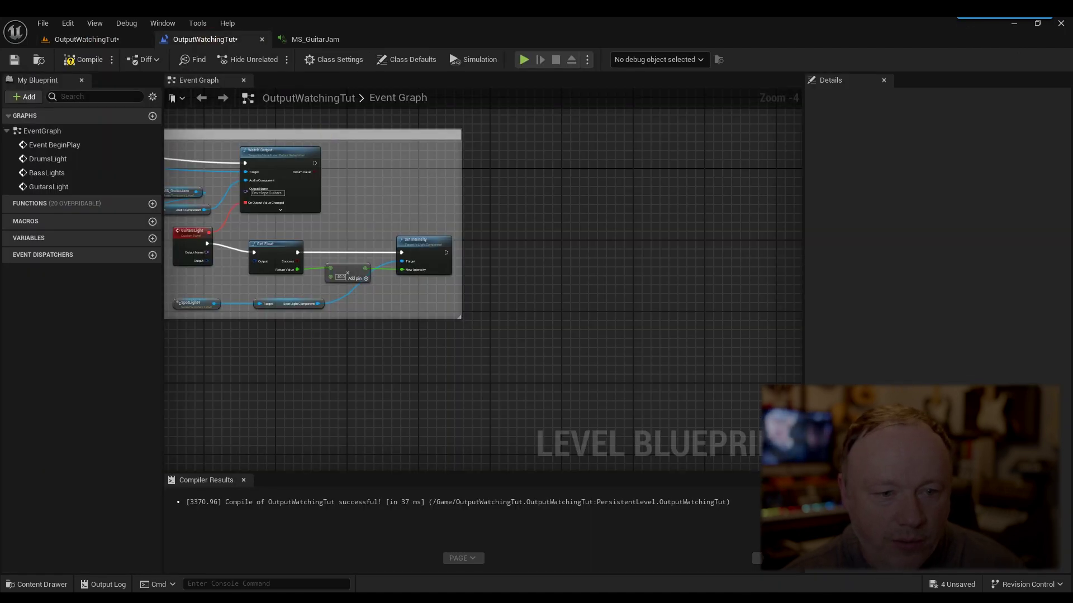
scroll(518, 337, "up", 3)
key("Delete")
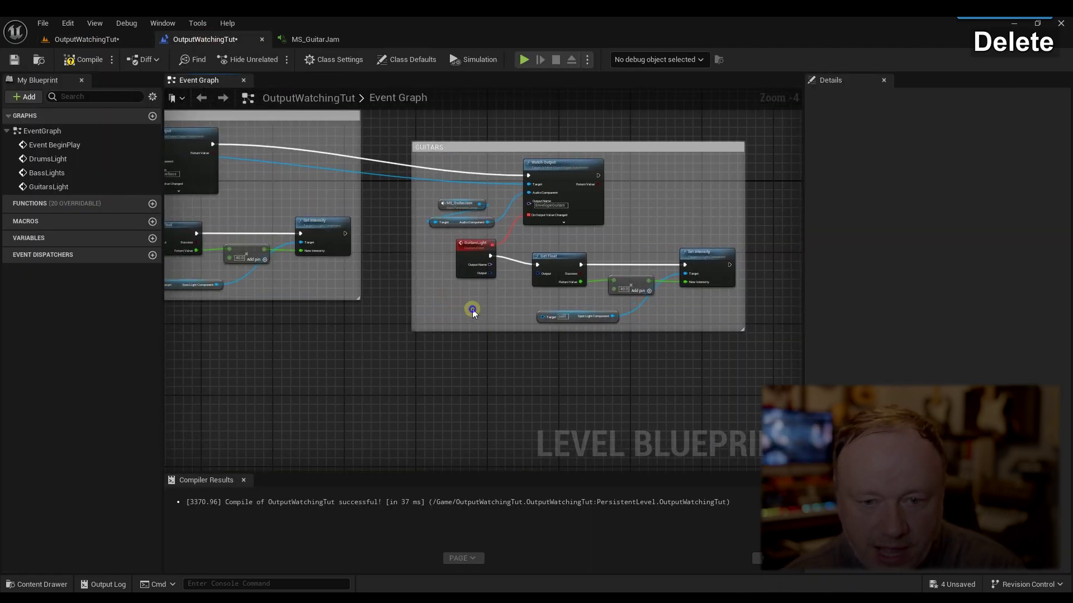
right_click(472, 310)
left_click(497, 370)
left_click_drag(510, 311, 543, 316)
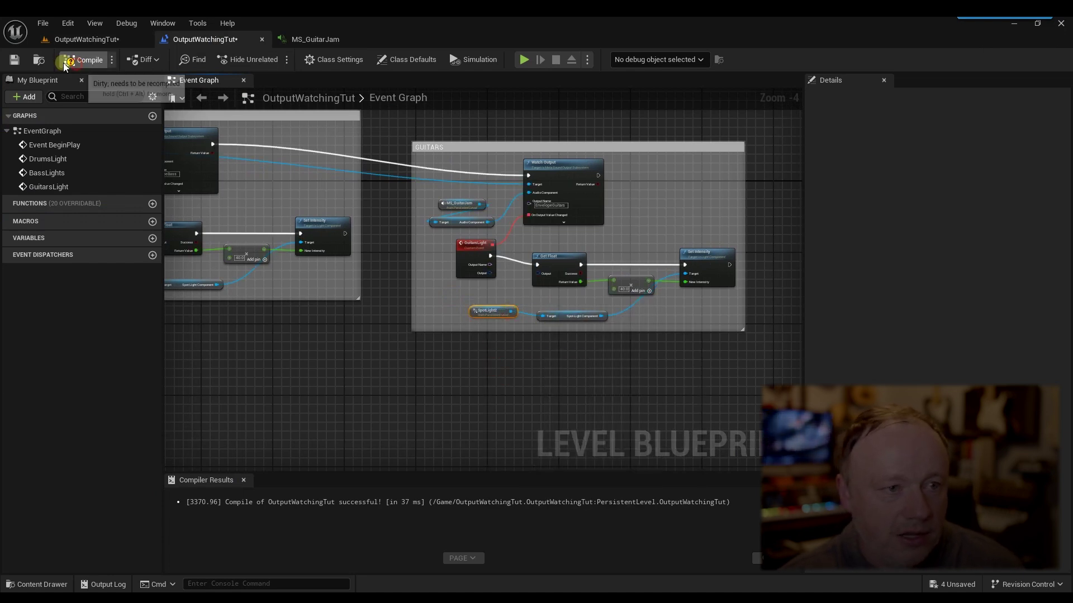
- Connect GuitarsLight's Output to the Get Float node's Output input, and compile and save the Level Blueprint
left_click(72, 61)
left_click_drag(489, 273, 537, 273)
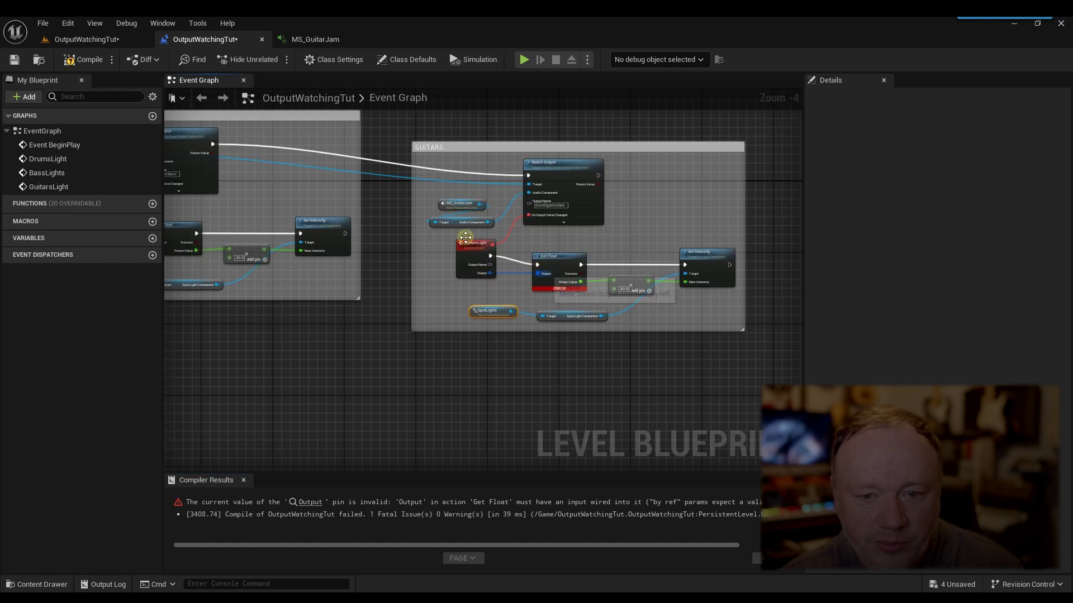
left_click(80, 66)
key("ctrl+s")
- Paste the copied light nodes beside the GUITARS comment and chain the new Watch Output after the guitars one with Output Name EnvelopeSolos
right_click_drag(642, 386, 312, 398)
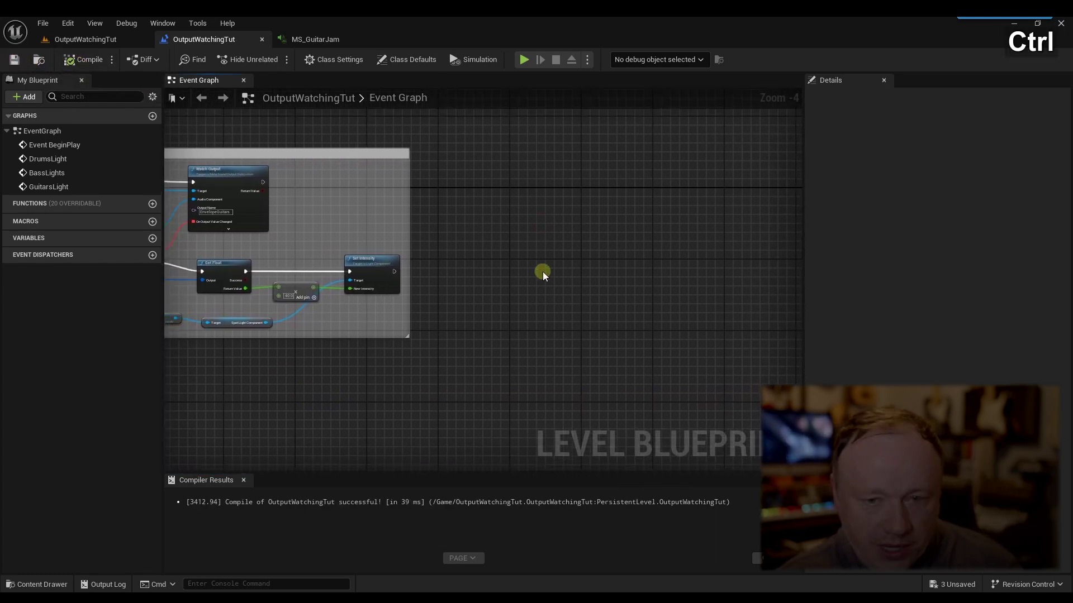
key("ctrl+v")
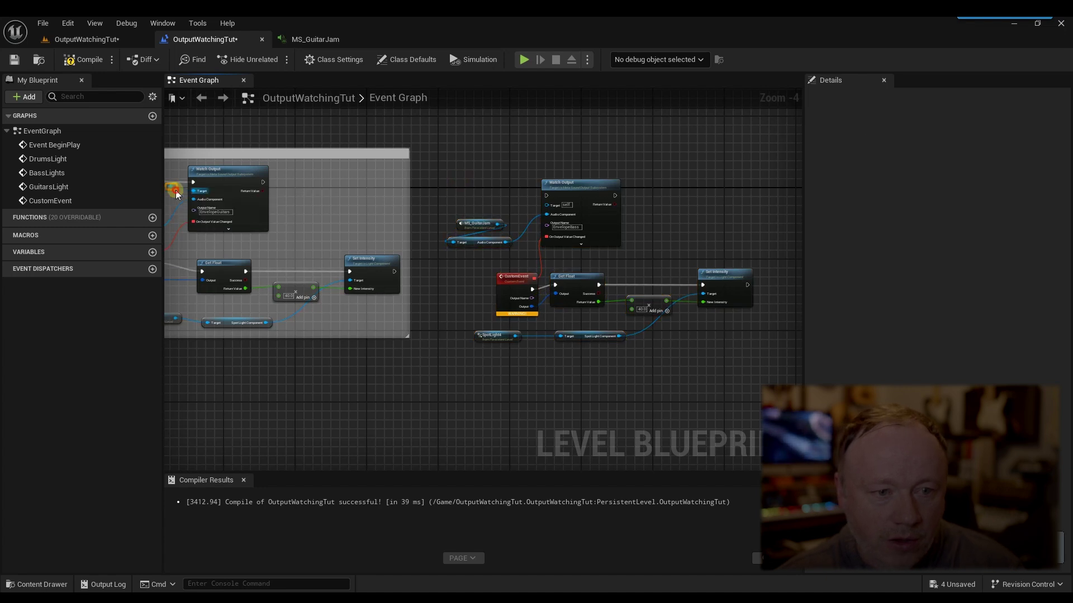
left_click_drag(173, 188, 592, 205)
left_click_drag(304, 186, 637, 228)
type("Solos")
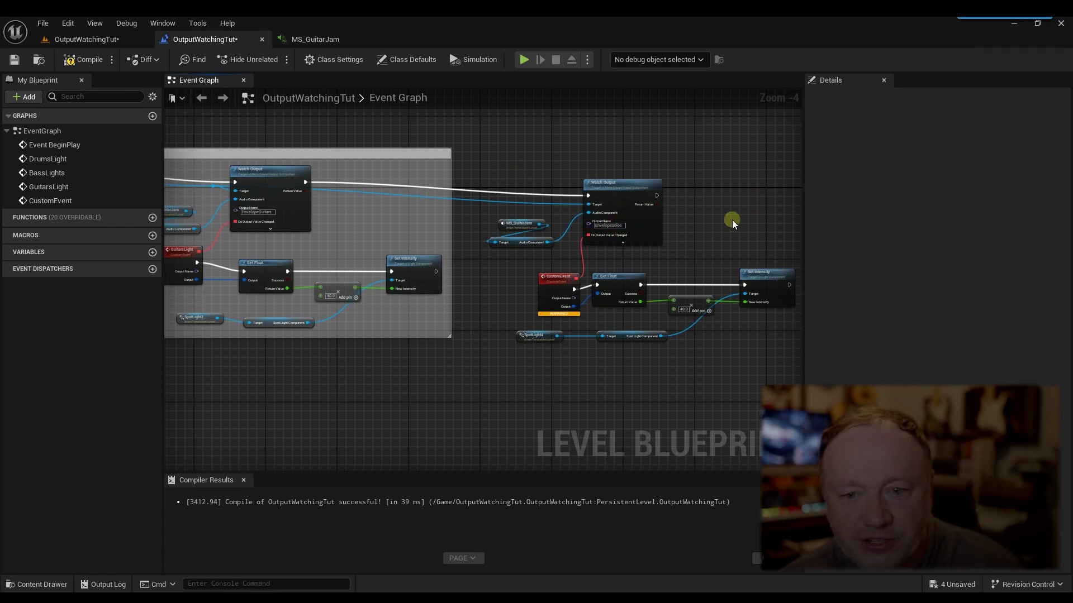
scroll(731, 219, "up", 2)
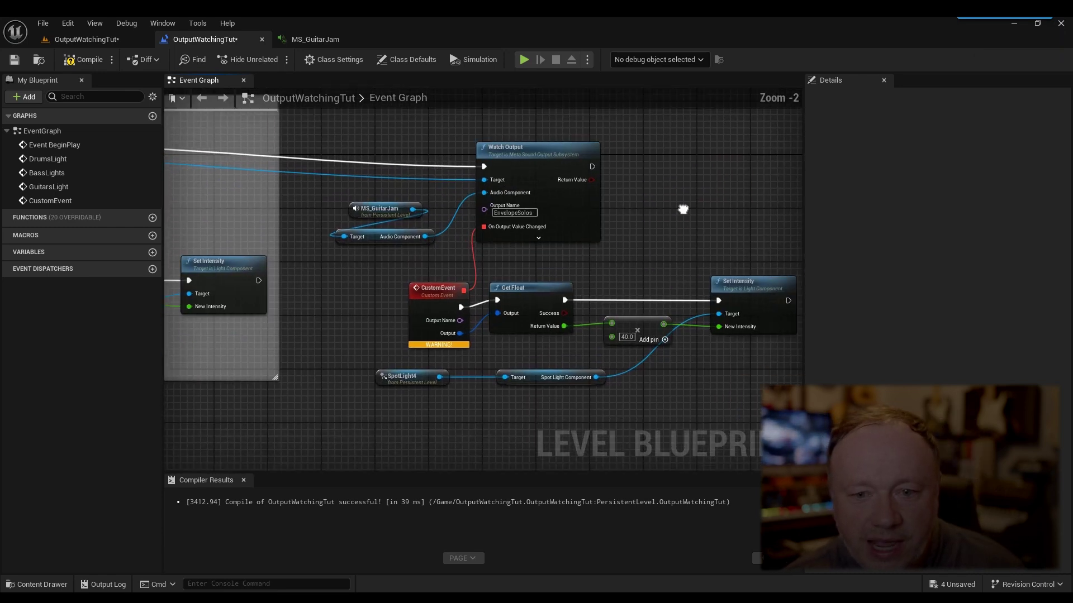
- Replace the pasted CustomEvent with a new custom event SolosLight bound to On Output Value Changed, and wire it to Get Float
left_click(434, 277)
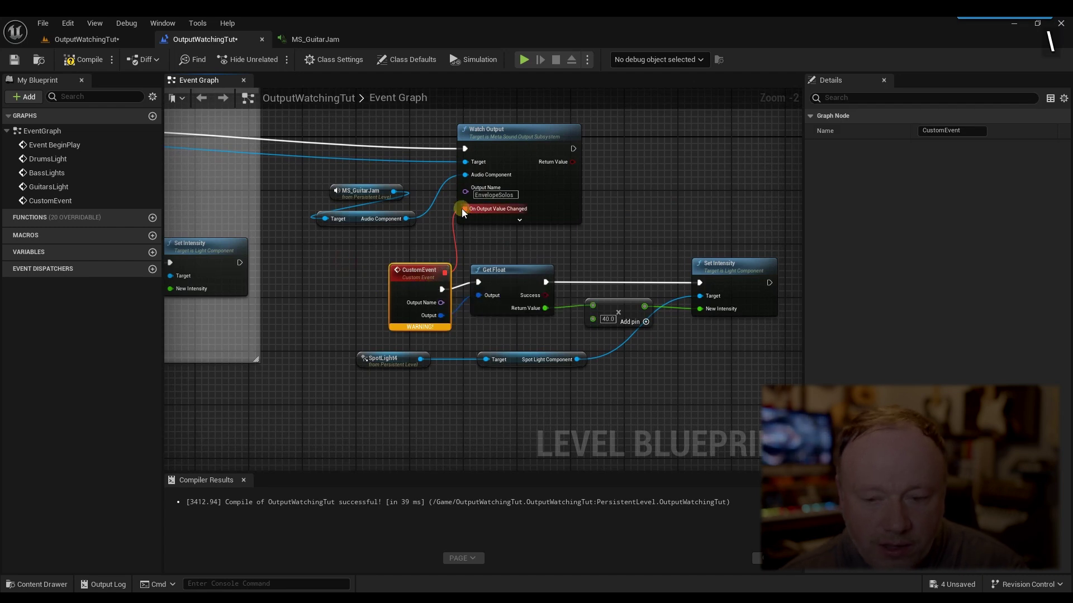
key("Delete")
left_click_drag(461, 209, 437, 246)
left_click(442, 289)
left_click(465, 298)
type("SolosLight")
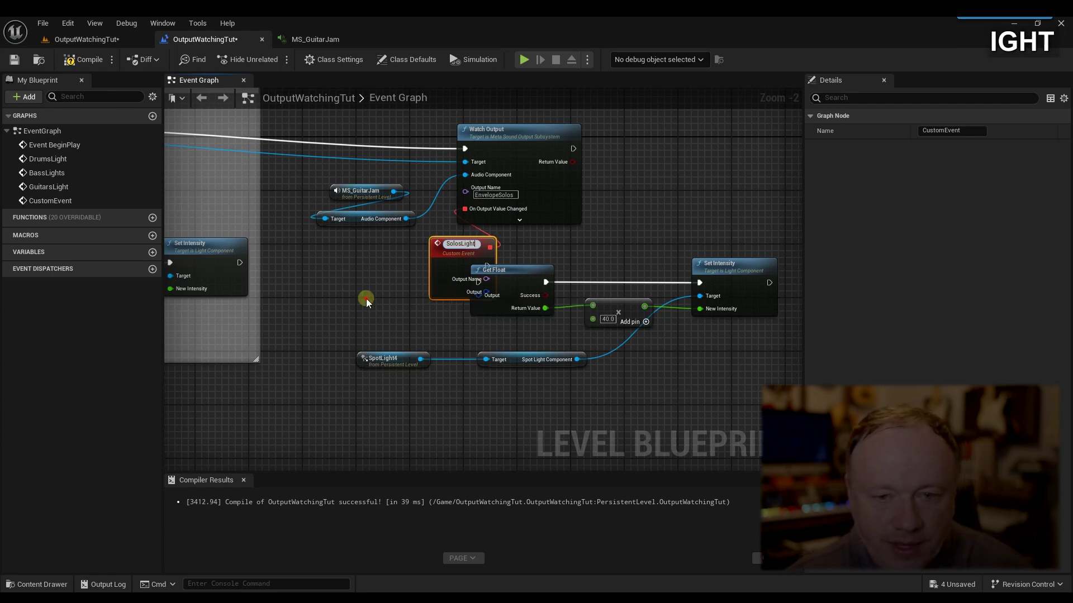
key("Return")
left_click_drag(458, 253, 377, 280)
left_click_drag(400, 289, 475, 293)
- Replace the SpotLight4 reference in the solos nodes with a reference to SpotLight3, wired to the Spot Light Component getter
left_click_drag(317, 353, 432, 383)
key("BackSpace")
left_click(86, 40)
right_click_drag(707, 178, 782, 154)
right_click_drag(656, 202, 668, 202)
left_click(637, 203)
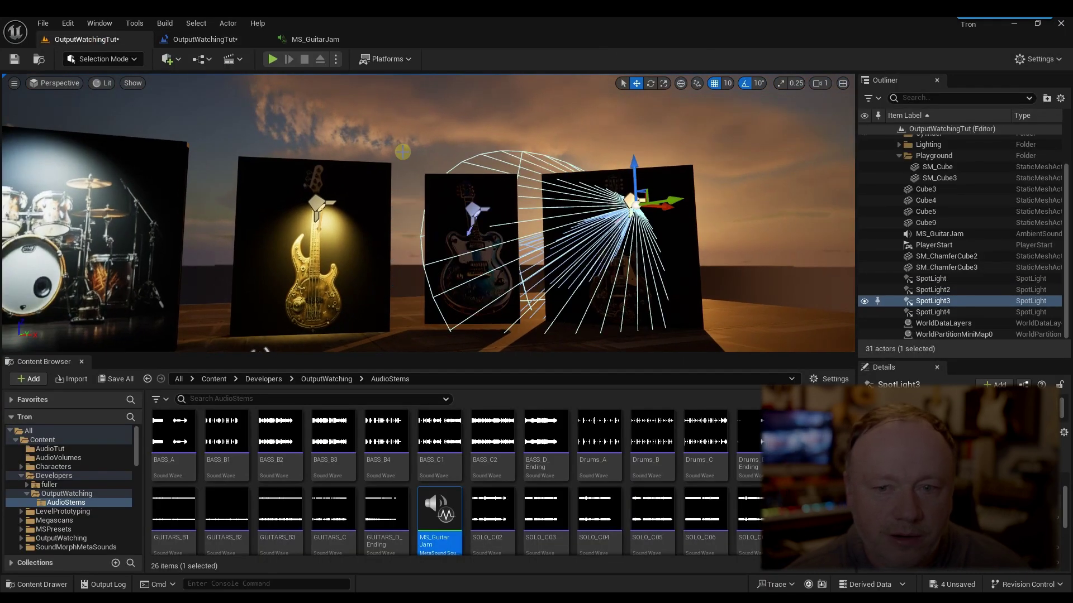
left_click(205, 39)
right_click(406, 362)
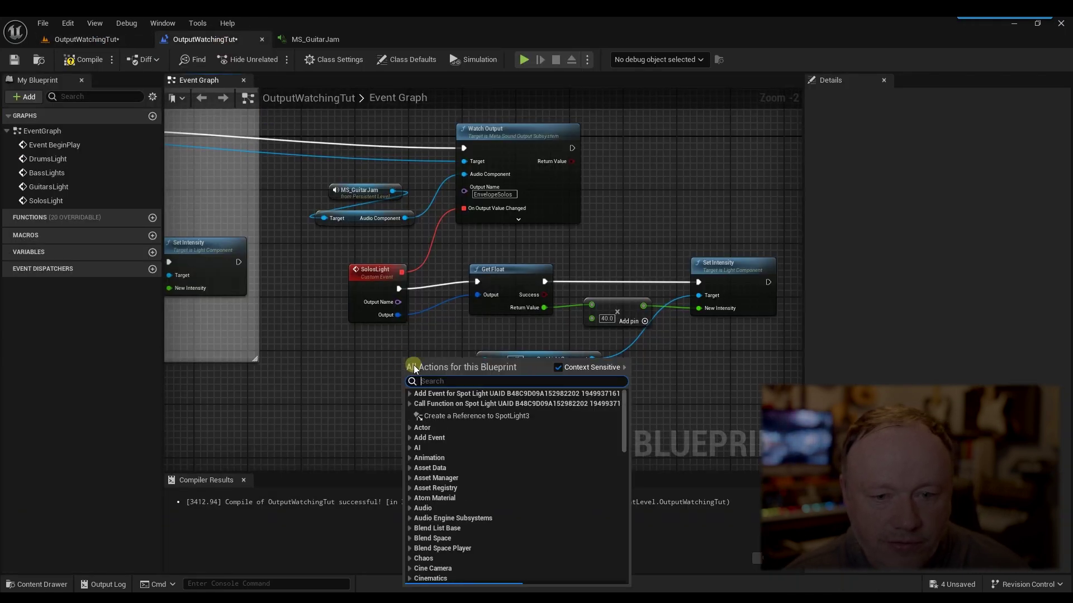
left_click(446, 415)
left_click_drag(468, 372, 397, 353)
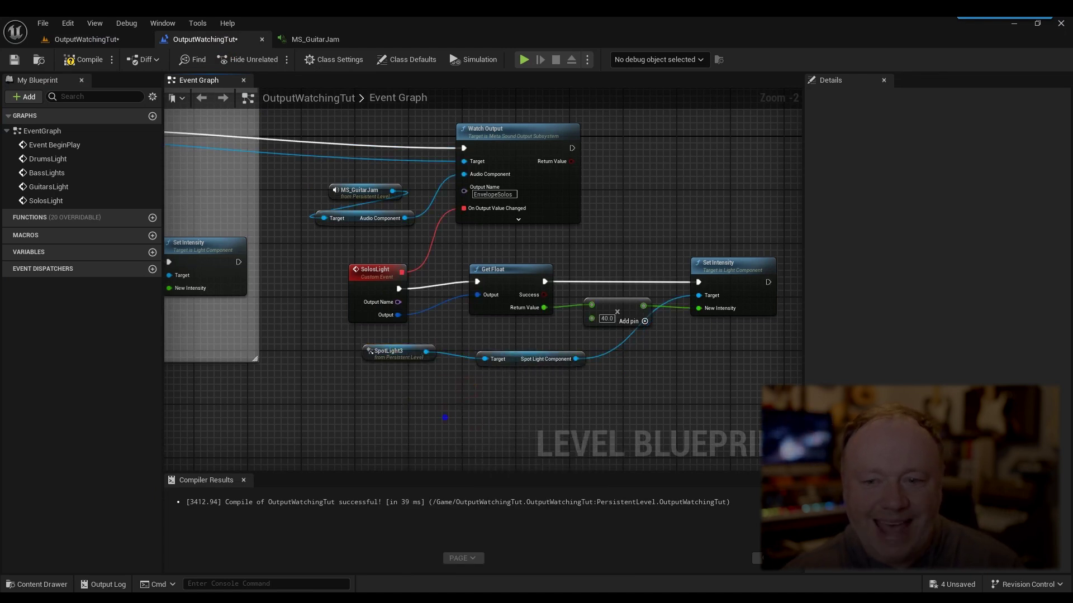
- Compile and save the Level Blueprint with the solos light nodes
right_click_drag(444, 417, 438, 404)
scroll(435, 405, "down", 1)
left_click(93, 62)
left_click(14, 59)
- Enclose the solos light nodes in a comment titled SOLOS
left_click_drag(311, 130, 713, 370)
type("cSOLOS")
key("Return")
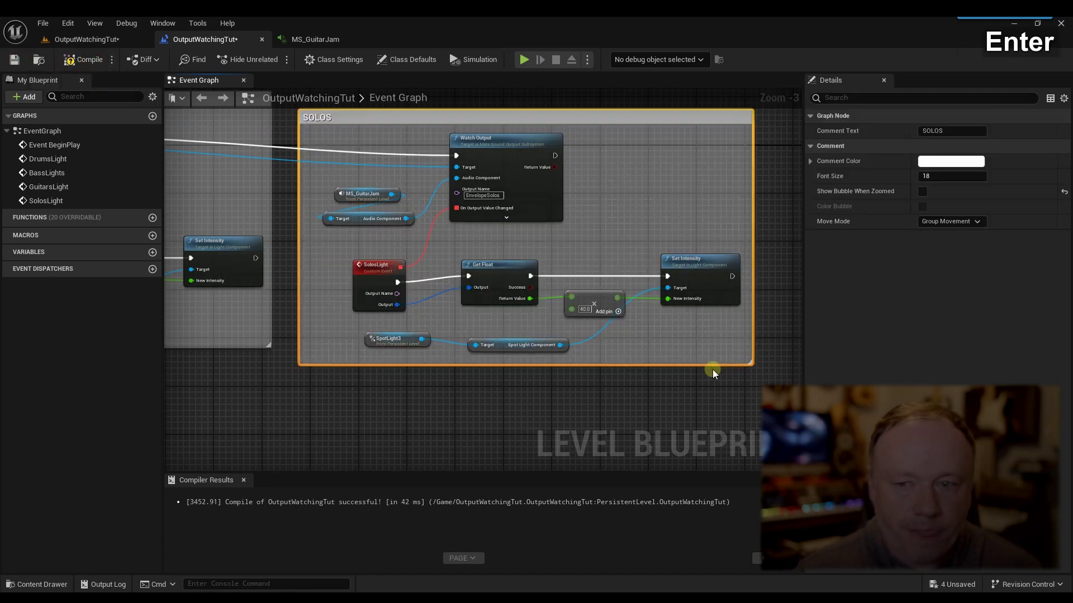
scroll(471, 373, "down", 2)
right_click_drag(437, 373, 574, 345)
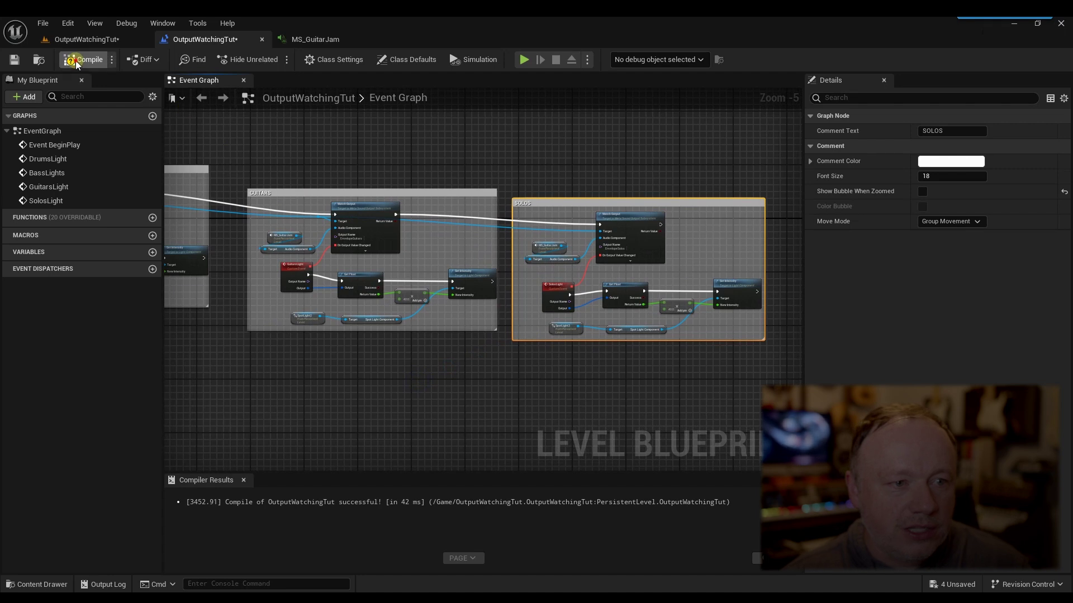